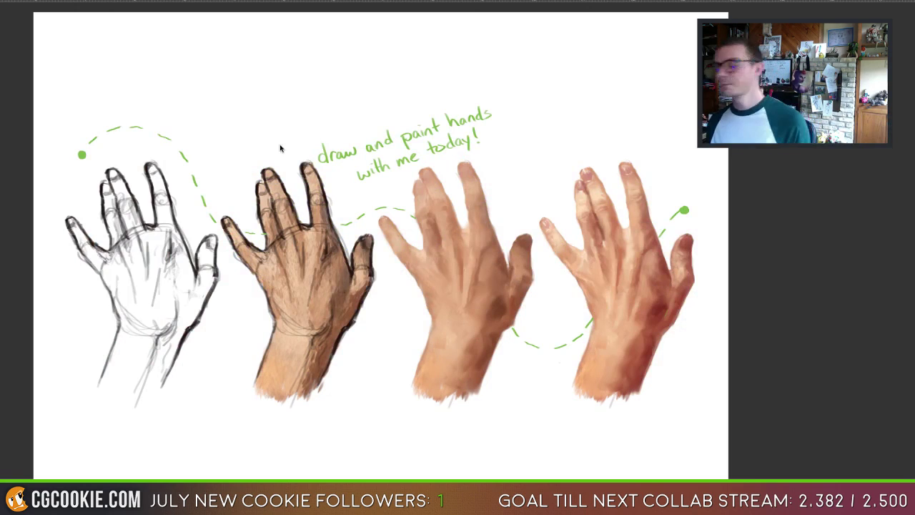
Step: Show the Layers panel with F7 beside the hand-painting banner canvas
key(F7)
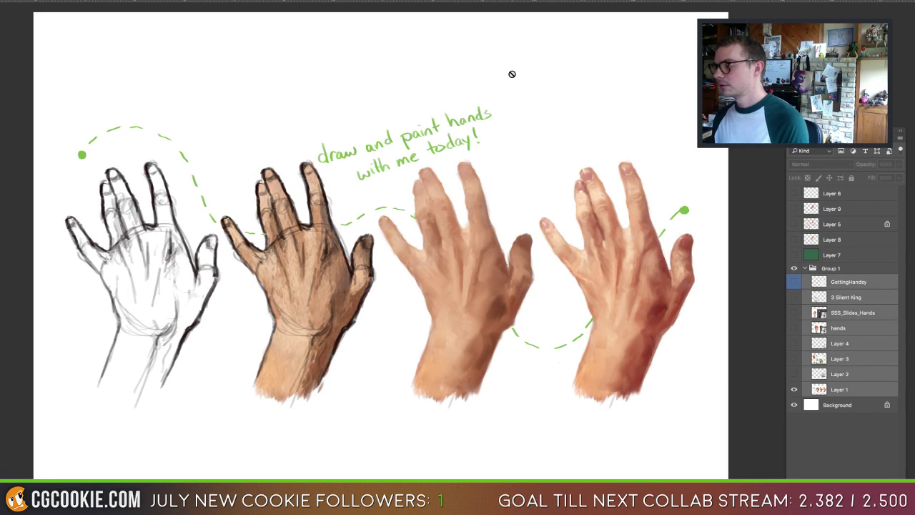
Step: Hide the banner layer, show Layer 3's Hands and Fingers sheet, and shift it upward
click(794, 390)
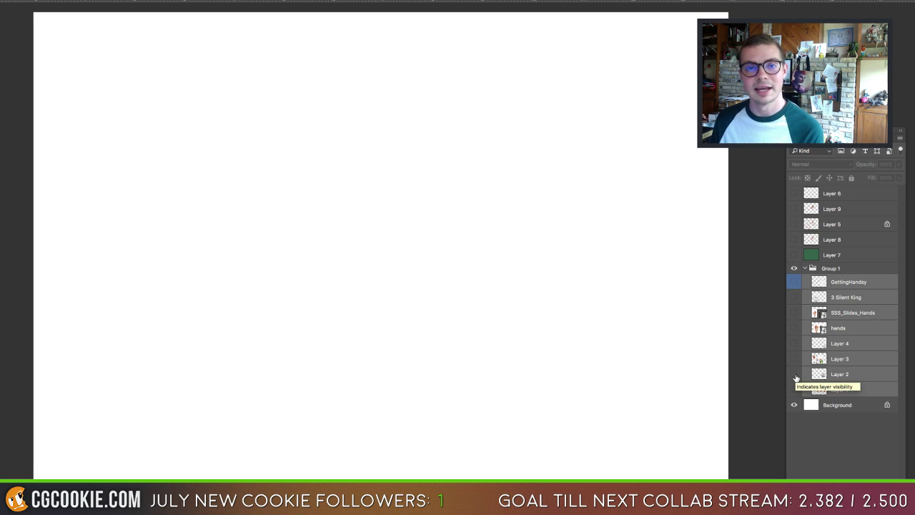
click(799, 359)
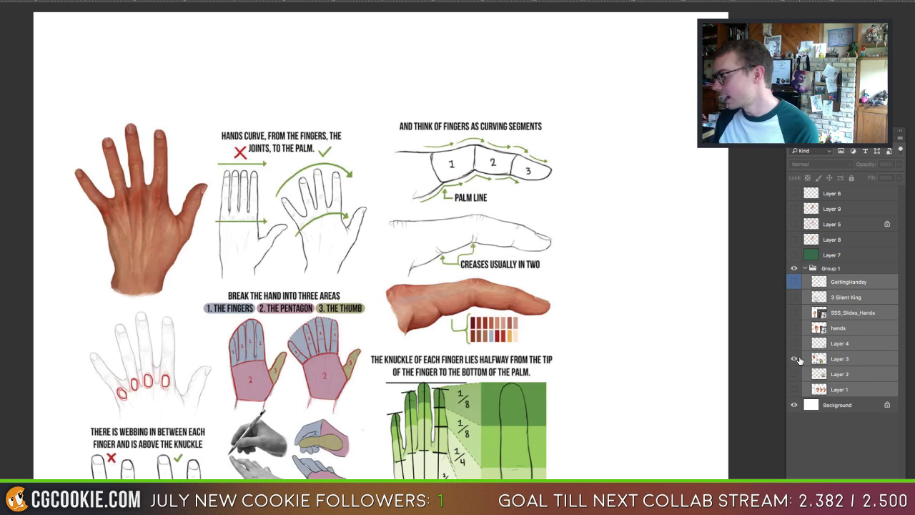
drag(567, 291, 573, 250)
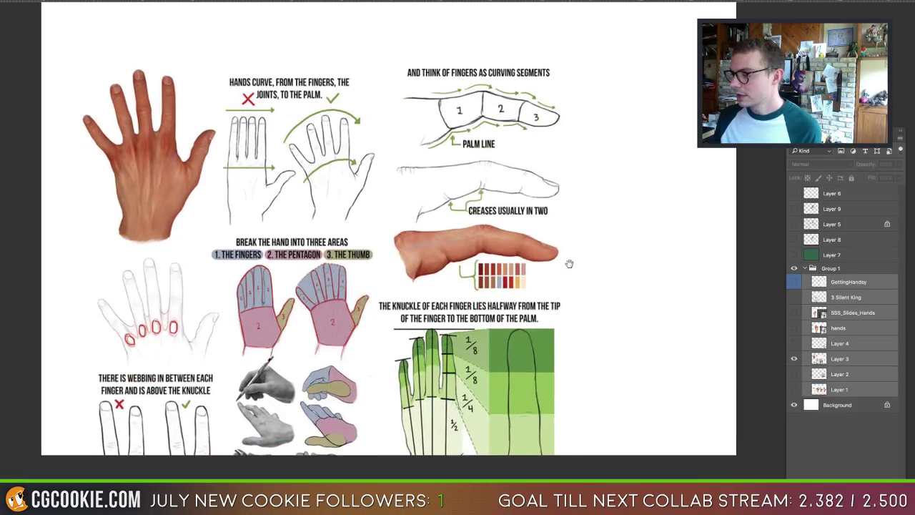
mouse_move(531, 271)
mouse_down()
mouse_move(527, 296)
mouse_move(515, 269)
mouse_up()
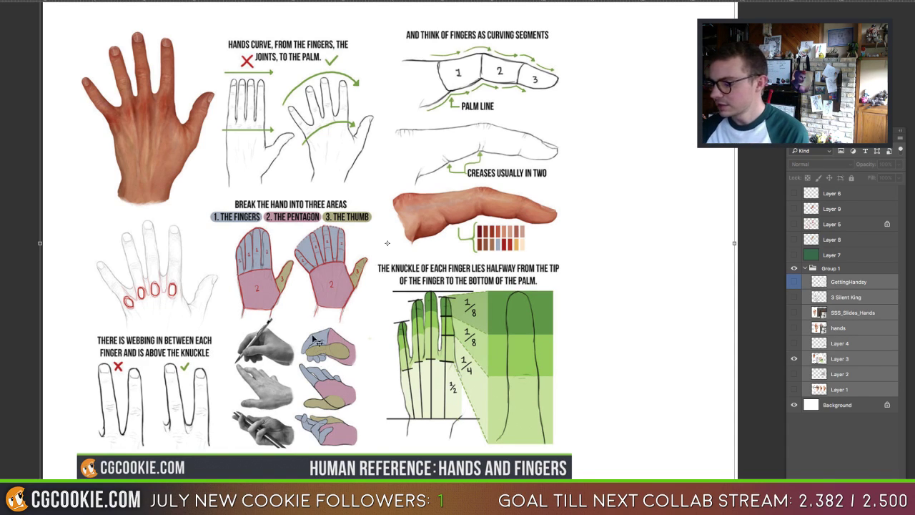
Step: Add Layer 10 and try brown circles around the two hands, then undo them
click(872, 471)
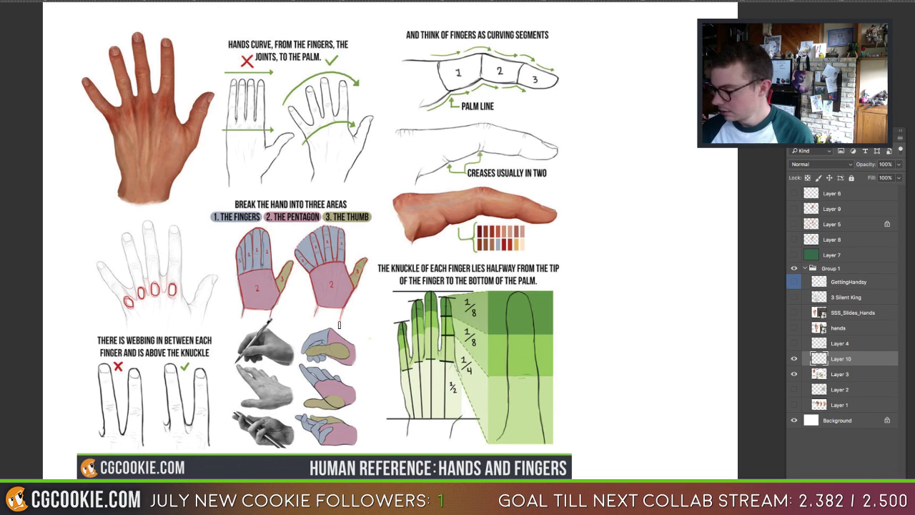
mouse_move(340, 319)
mouse_down()
mouse_move(334, 374)
mouse_move(376, 332)
mouse_move(315, 313)
mouse_up()
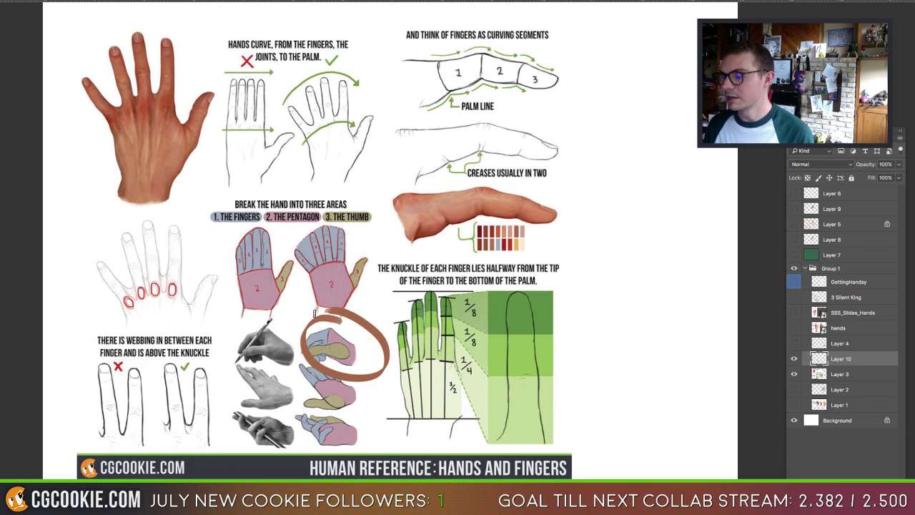
key(ctrl+z)
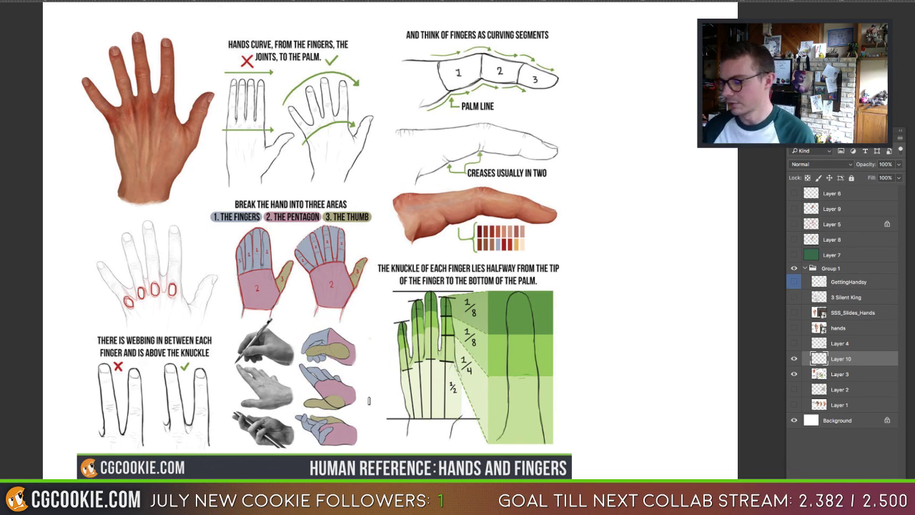
mouse_move(370, 400)
mouse_down()
mouse_move(362, 367)
mouse_move(358, 420)
mouse_move(294, 413)
mouse_move(368, 445)
mouse_move(373, 384)
mouse_up()
key(ctrl+z)
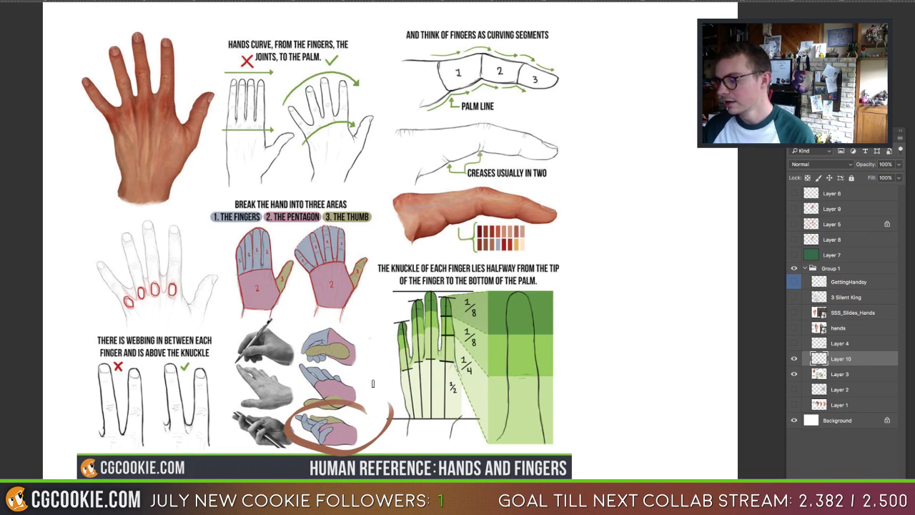
key(ctrl+z)
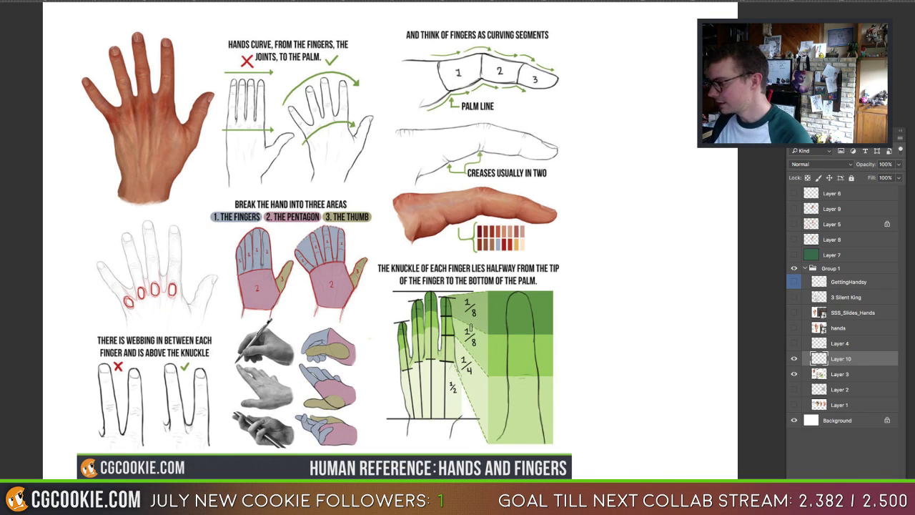
Step: Circle the knuckle diagram and undo it, then hide the side panels and bring them back
mouse_move(464, 262)
mouse_down()
mouse_move(555, 405)
mouse_move(416, 270)
mouse_up()
key(ctrl+z)
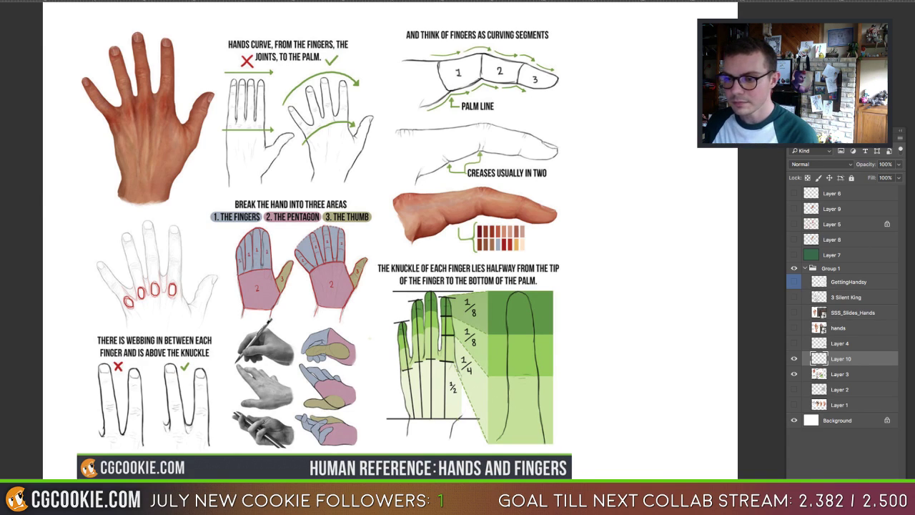
key(Tab)
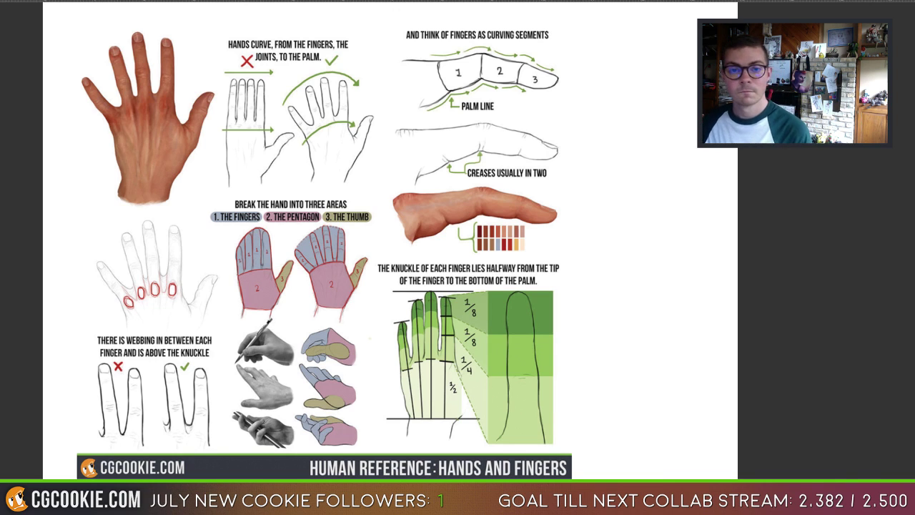
key(Tab)
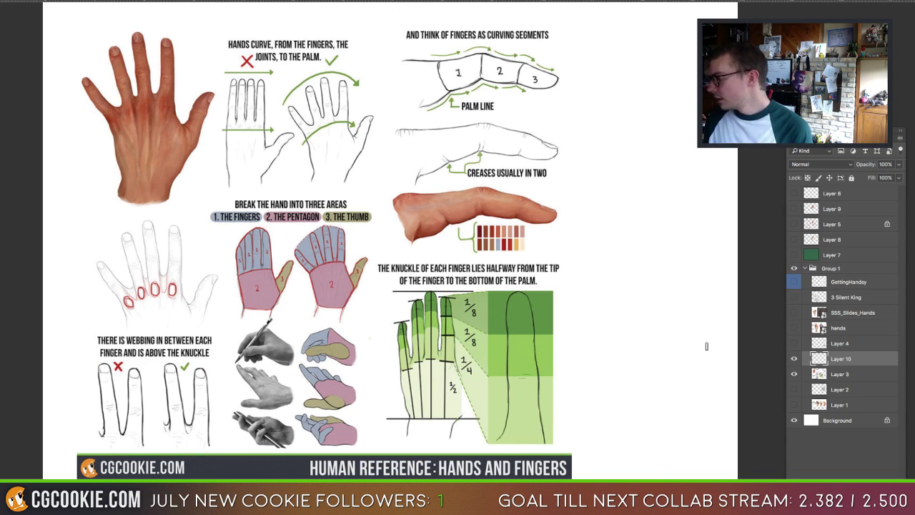
Step: Hide Layer 10 and the Hands and Fingers sheet, then show and select Layer 2
click(794, 359)
click(794, 406)
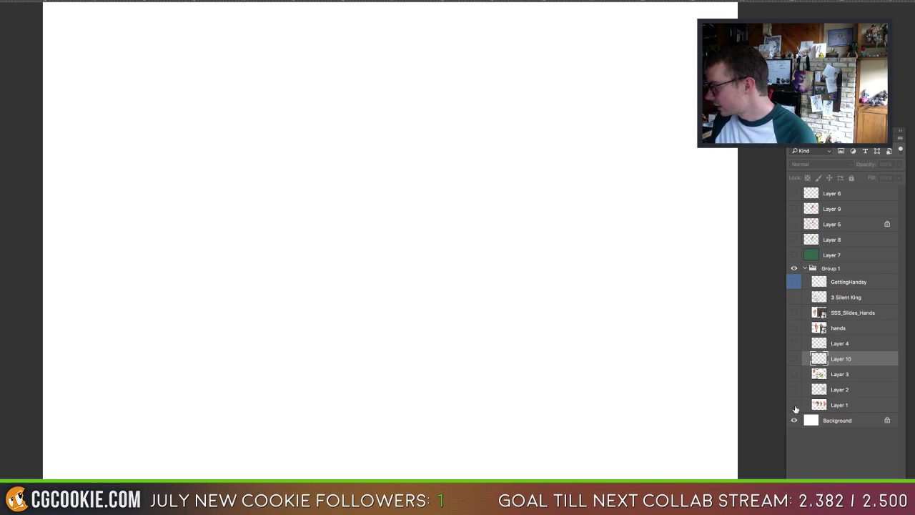
click(796, 390)
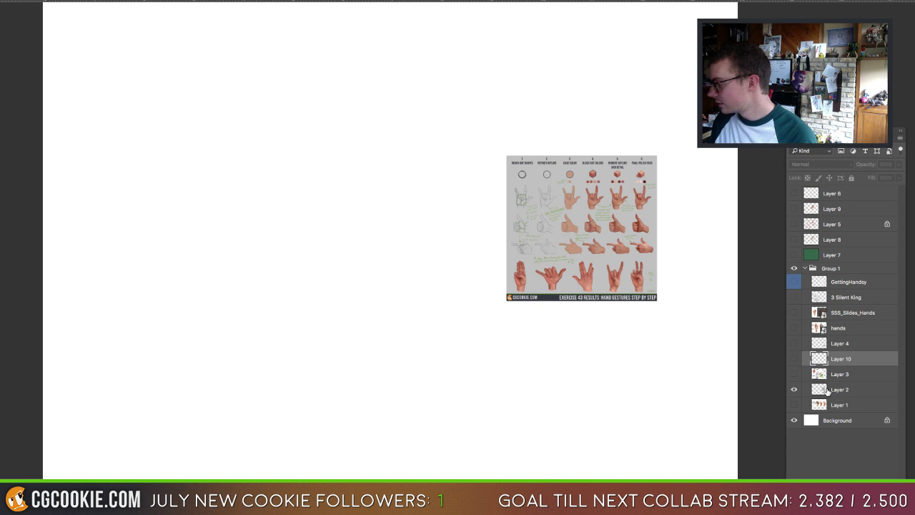
click(827, 390)
Step: Enlarge the hand gestures image with Free Transform and move it up-left
key(ctrl+t)
drag(507, 300, 138, 468)
drag(433, 391, 292, 279)
key(Return)
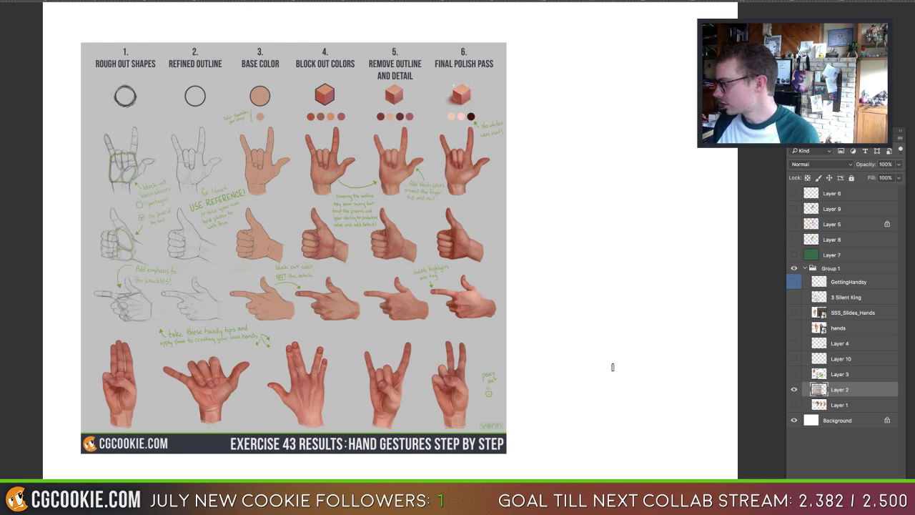
click(794, 389)
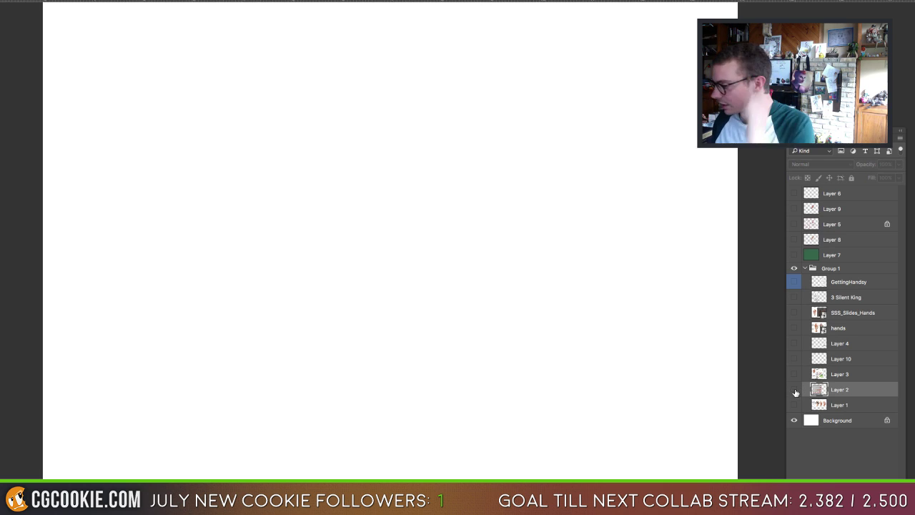
click(795, 344)
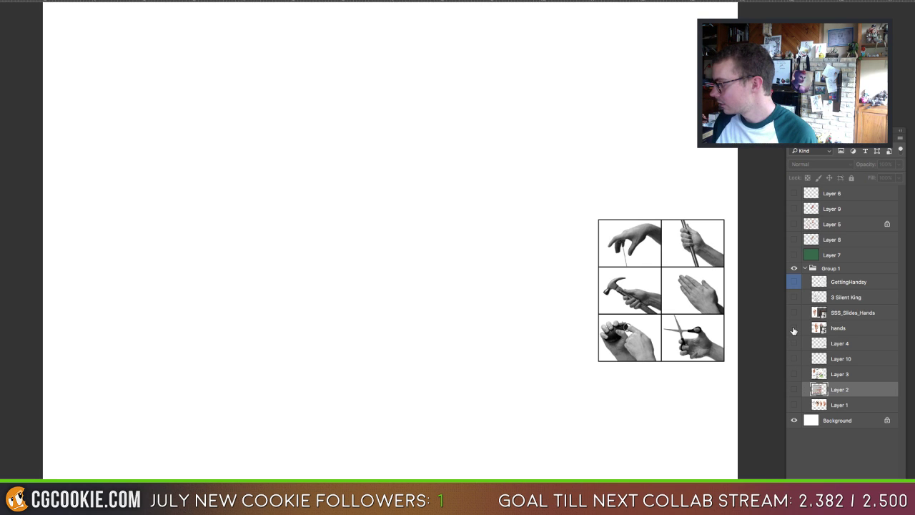
click(794, 328)
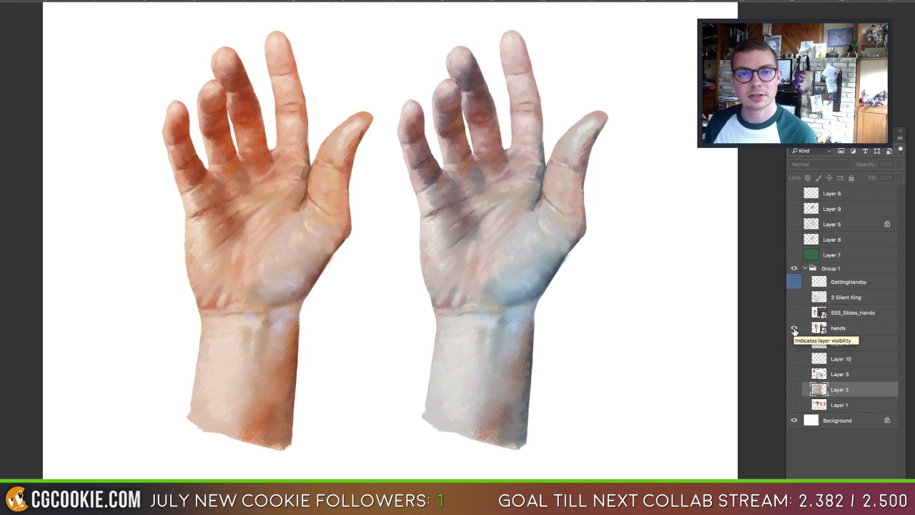
click(794, 328)
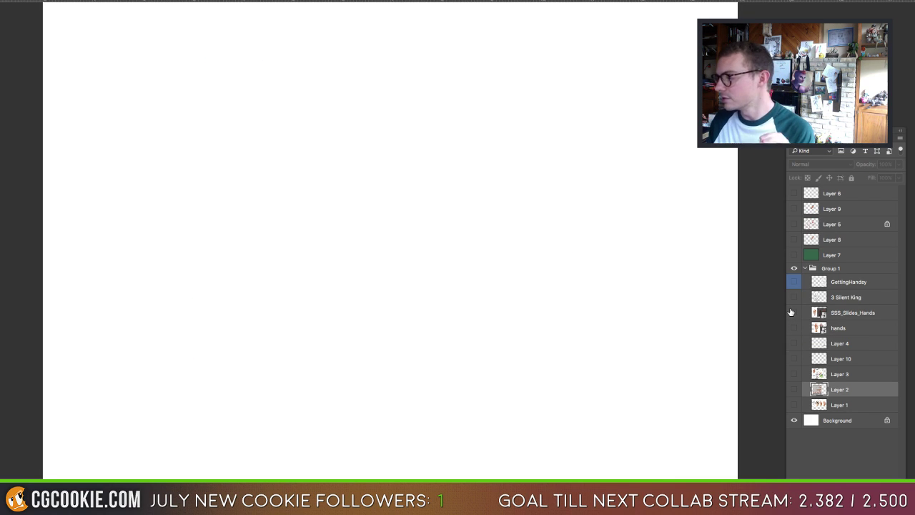
click(793, 314)
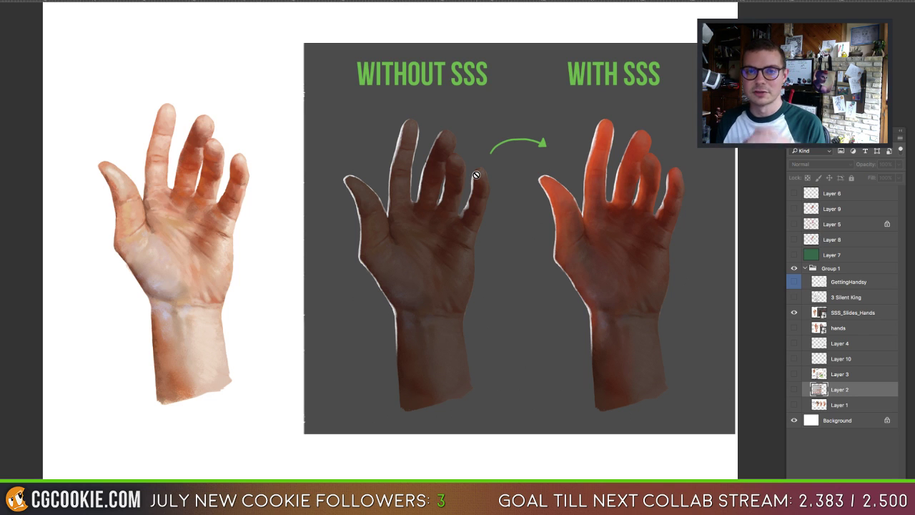
Step: Hide SSS_Slides_Hands and show the 3 Silent King and GettingHandsy drawings
click(794, 313)
click(794, 297)
click(793, 282)
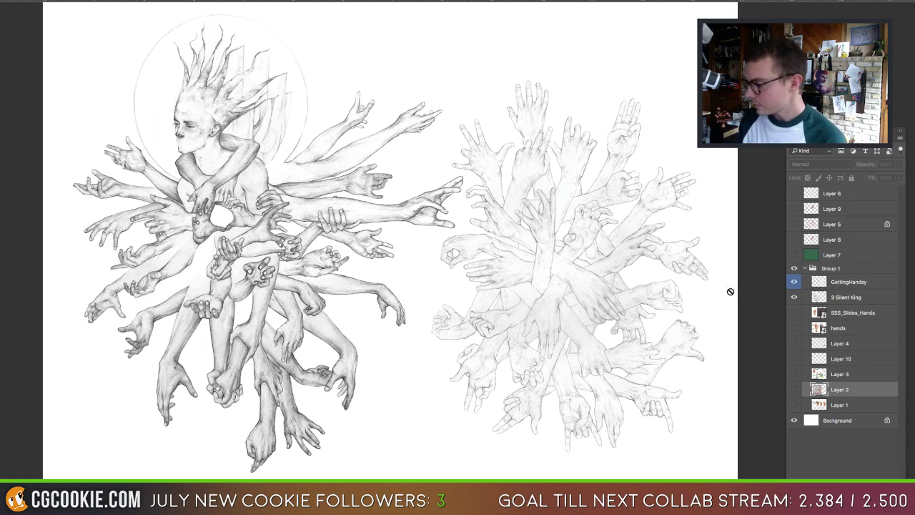
Step: Hide 3 Silent King and GettingHandsy, collapse Group 1, and add empty Layer 11
click(794, 298)
click(794, 281)
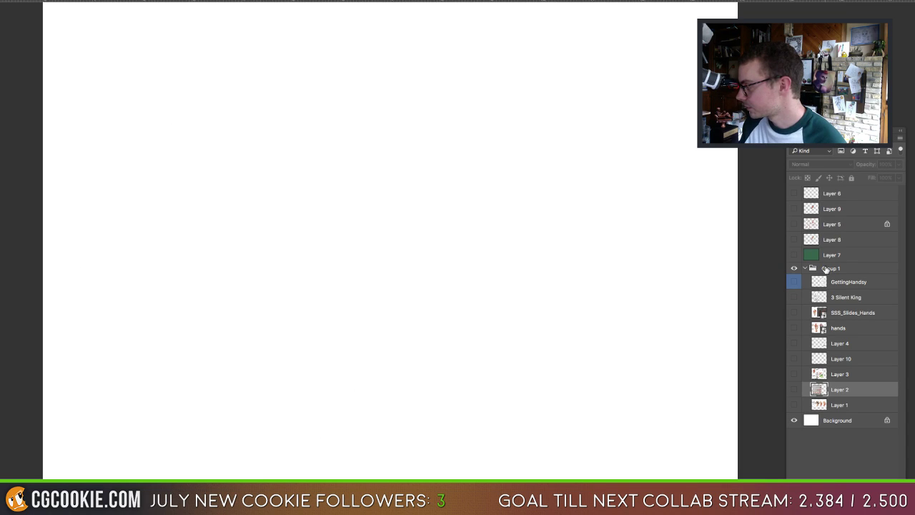
click(807, 269)
click(806, 269)
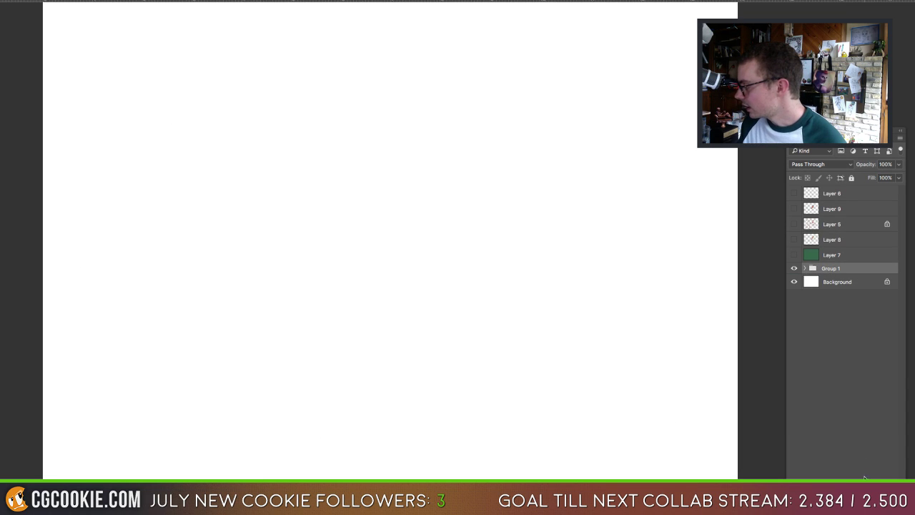
key(ctrl+shift+alt+n)
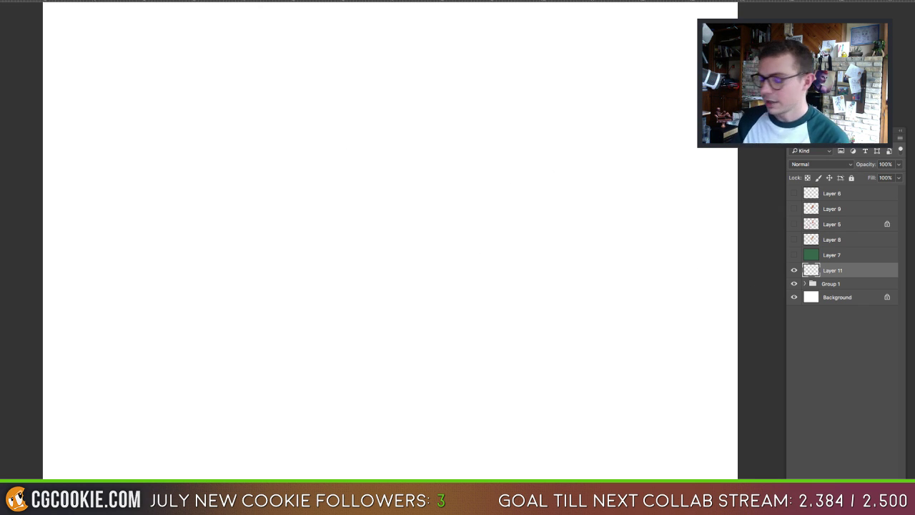
key(Tab)
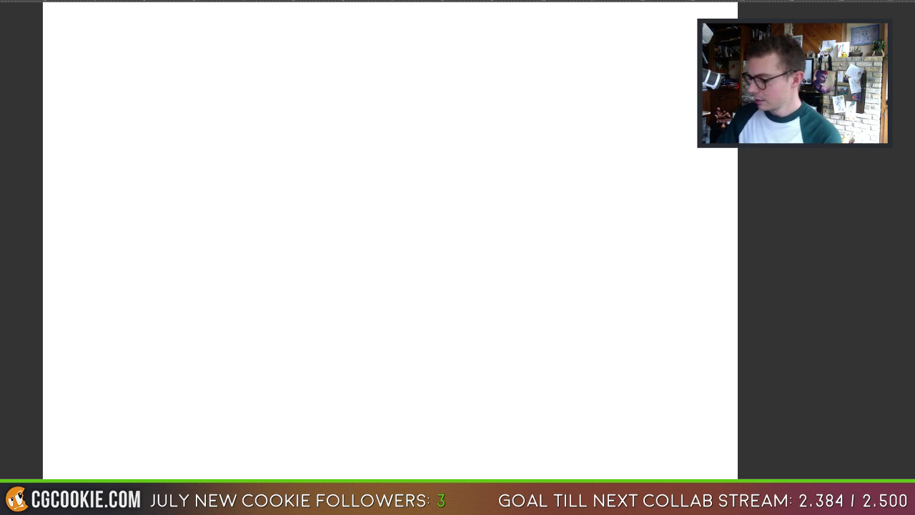
key(F7)
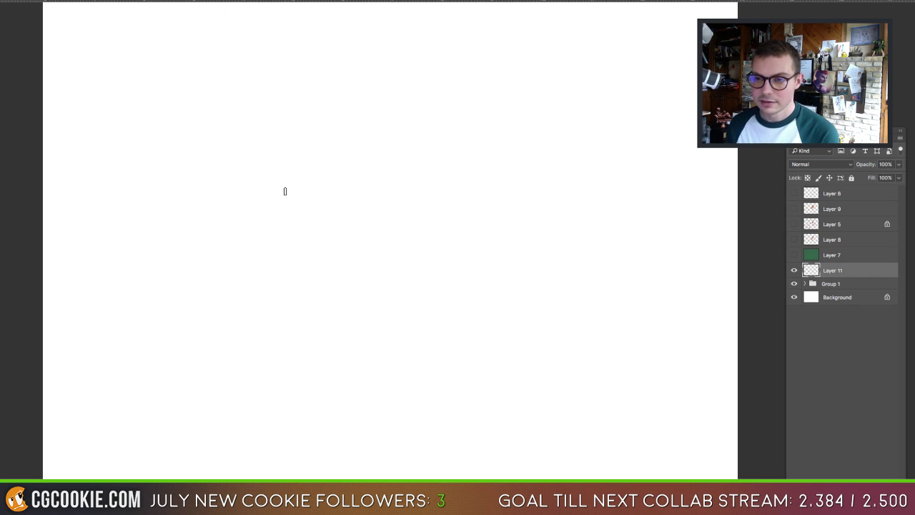
key(F7)
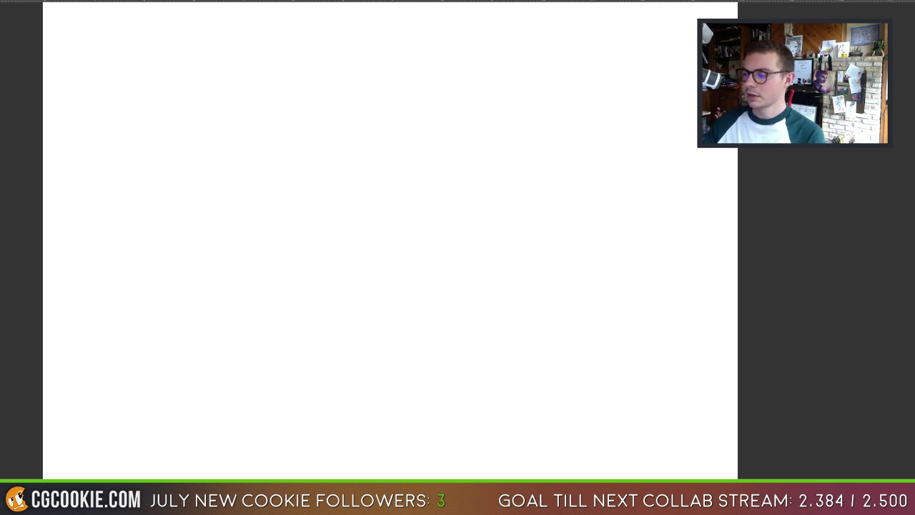
key(F7)
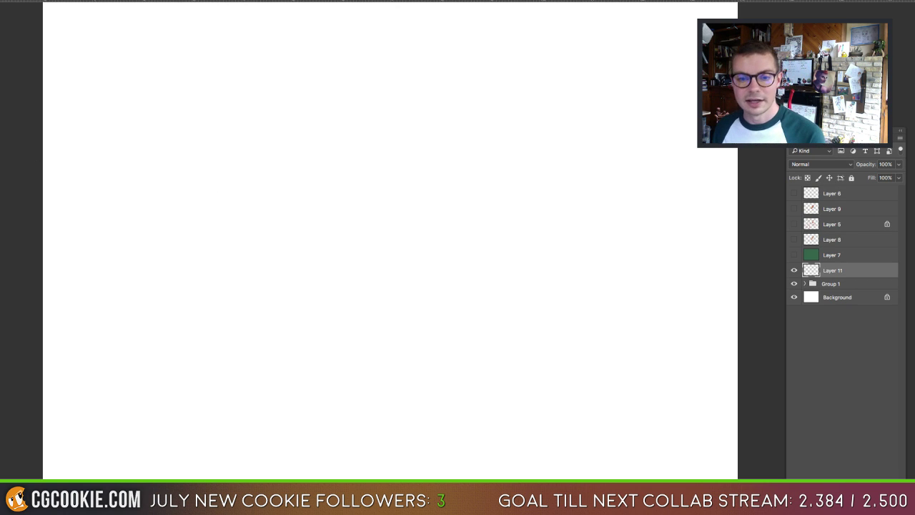
key(F7)
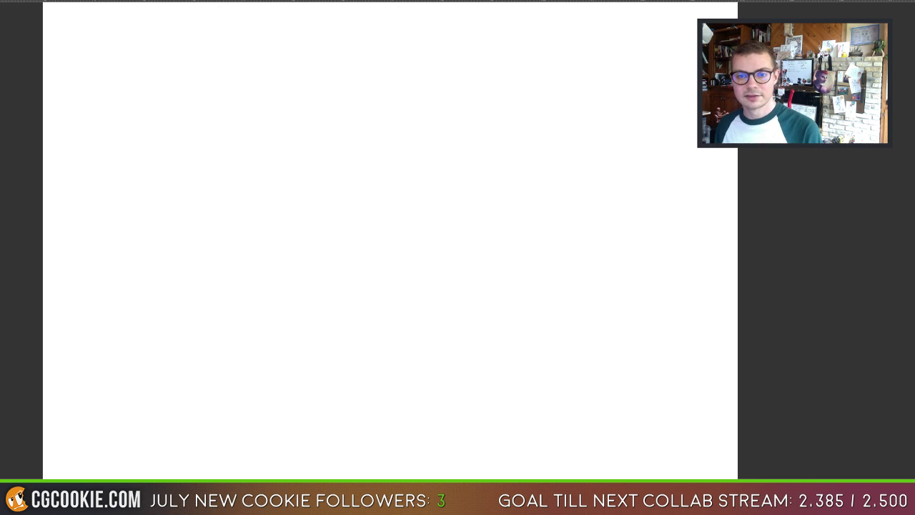
key(F7)
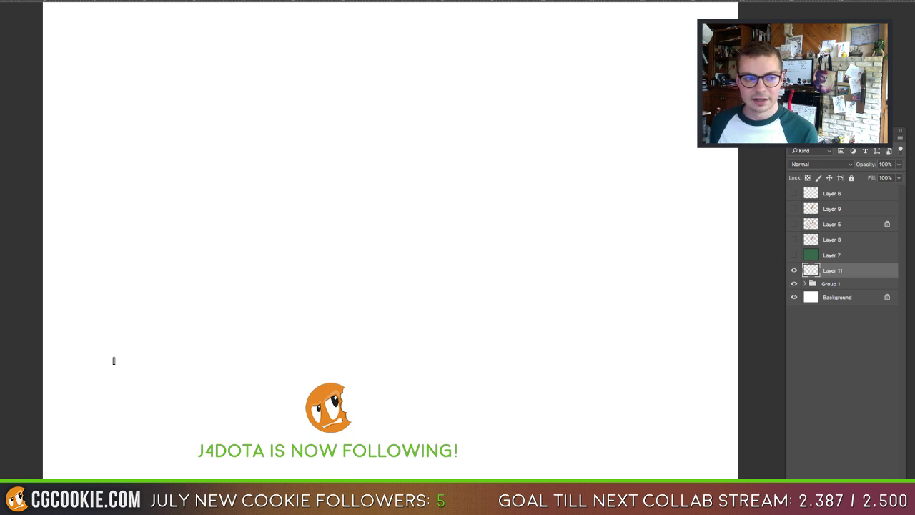
key(F7)
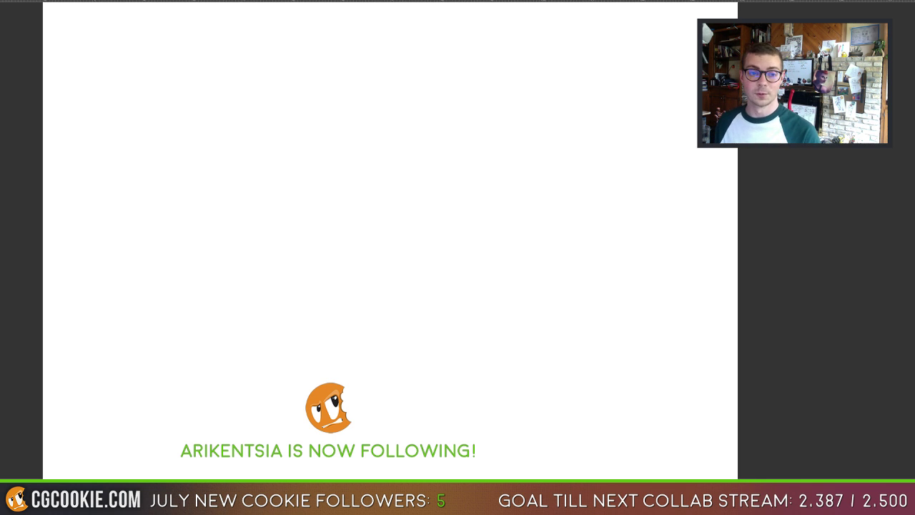
key(F7)
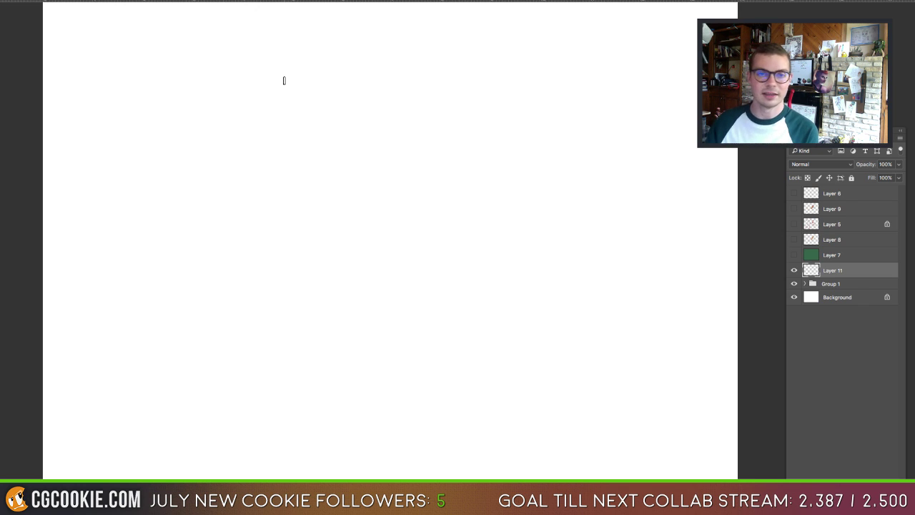
Step: Draw the open hand's brown outline, wrist, thumb, fingers and palm lines in the upper-left
mouse_move(193, 142)
mouse_down()
mouse_move(227, 111)
mouse_move(197, 147)
mouse_move(201, 139)
mouse_move(212, 179)
mouse_up()
mouse_move(236, 119)
mouse_down()
mouse_move(235, 105)
mouse_move(266, 175)
mouse_move(242, 225)
mouse_up()
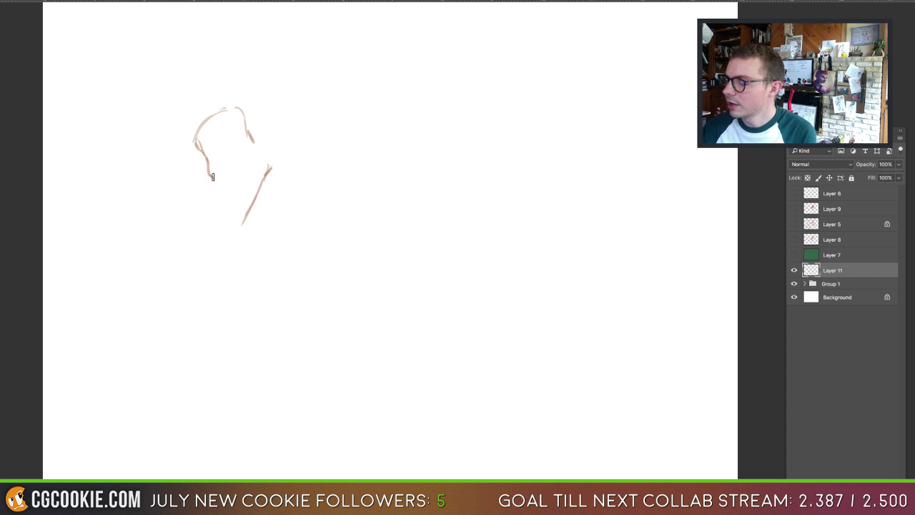
drag(213, 176, 212, 215)
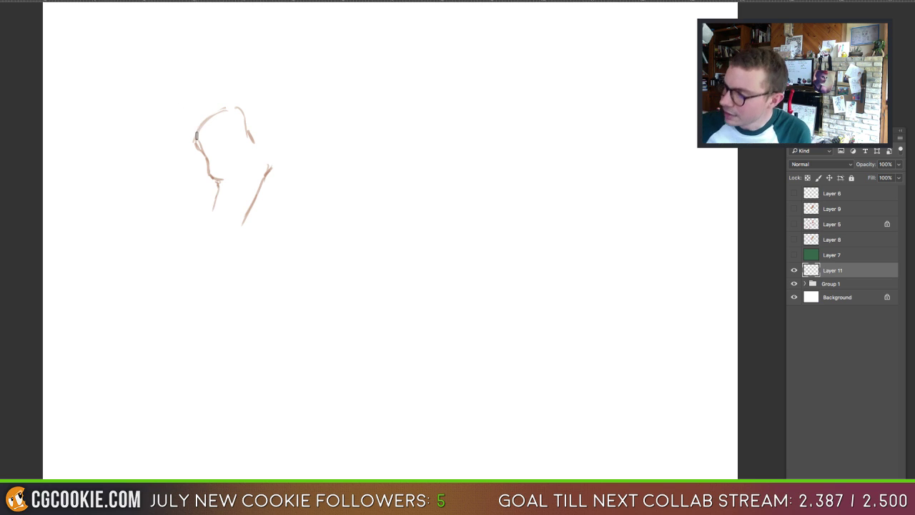
mouse_move(196, 136)
mouse_down()
mouse_move(181, 106)
mouse_move(211, 120)
mouse_move(186, 99)
mouse_move(215, 107)
mouse_move(211, 113)
mouse_move(215, 85)
mouse_move(240, 111)
mouse_move(251, 147)
mouse_move(174, 102)
mouse_move(175, 133)
mouse_move(157, 113)
mouse_move(172, 123)
mouse_move(179, 113)
mouse_move(159, 84)
mouse_move(184, 85)
mouse_move(165, 79)
mouse_move(195, 103)
mouse_move(177, 95)
mouse_move(186, 102)
mouse_move(204, 84)
mouse_move(198, 64)
mouse_move(222, 92)
mouse_up()
mouse_move(246, 125)
mouse_down()
mouse_move(262, 160)
mouse_move(267, 107)
mouse_move(280, 102)
mouse_move(280, 146)
mouse_up()
drag(272, 168, 261, 180)
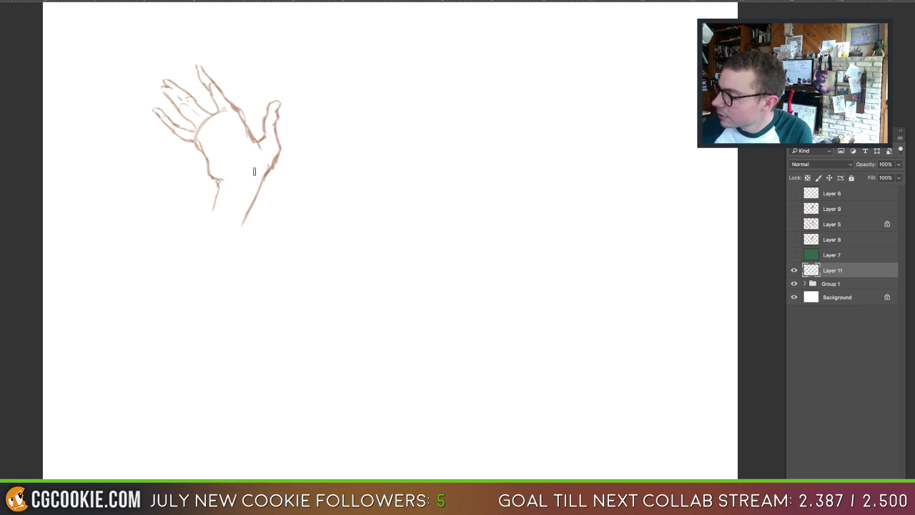
drag(230, 117, 236, 130)
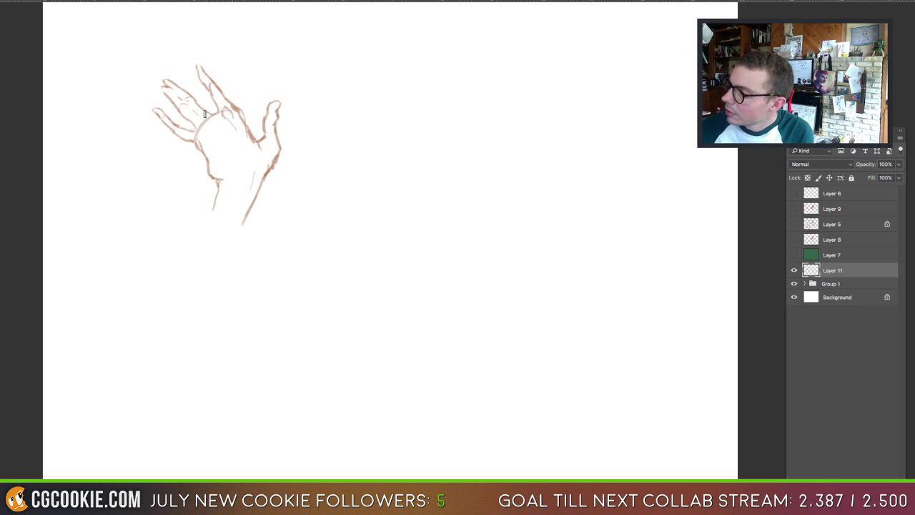
mouse_move(206, 120)
mouse_down()
mouse_move(224, 167)
mouse_move(207, 128)
mouse_move(228, 148)
mouse_up()
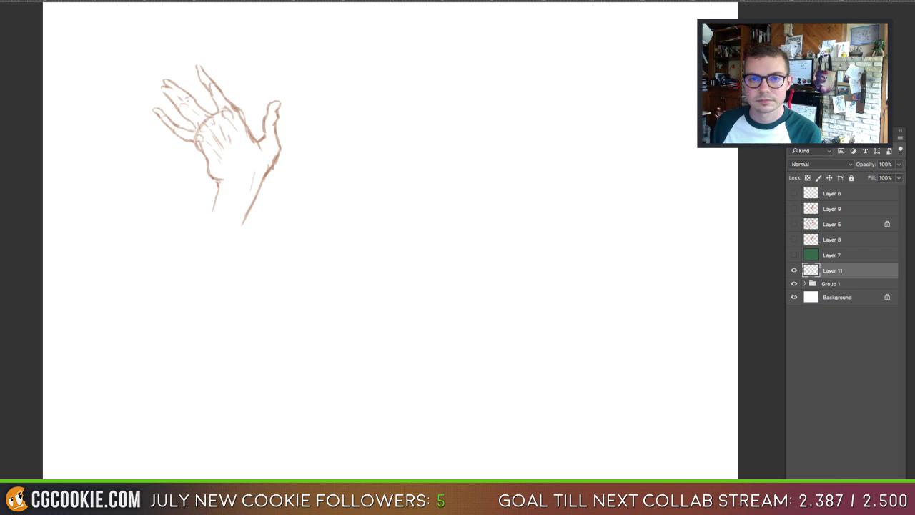
key(ctrl+Tab)
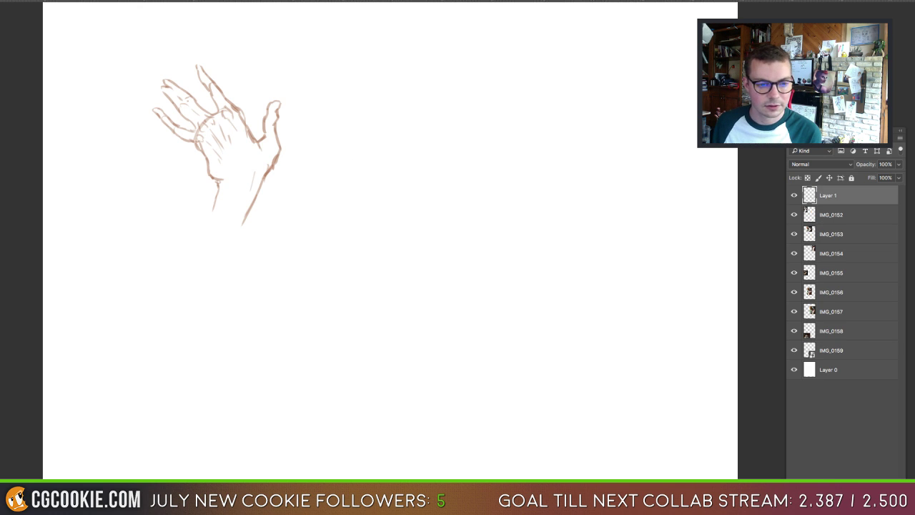
key(Tab)
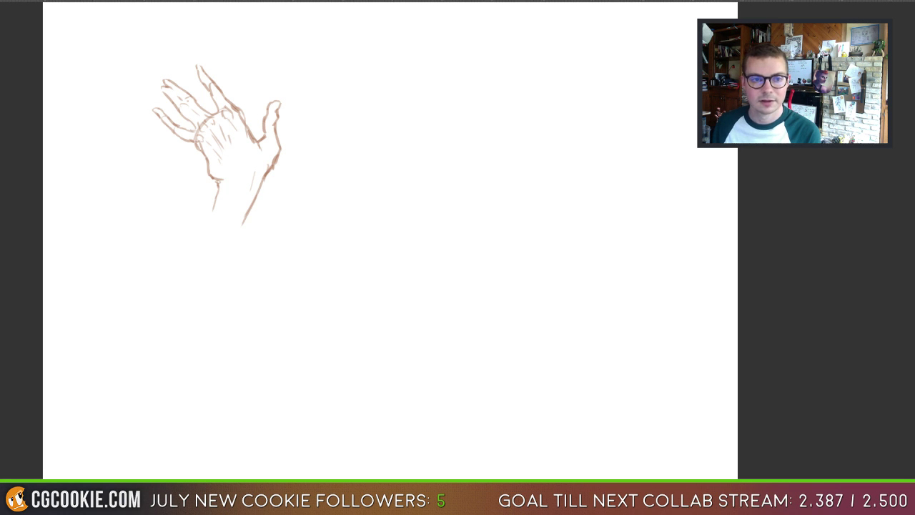
key(Tab)
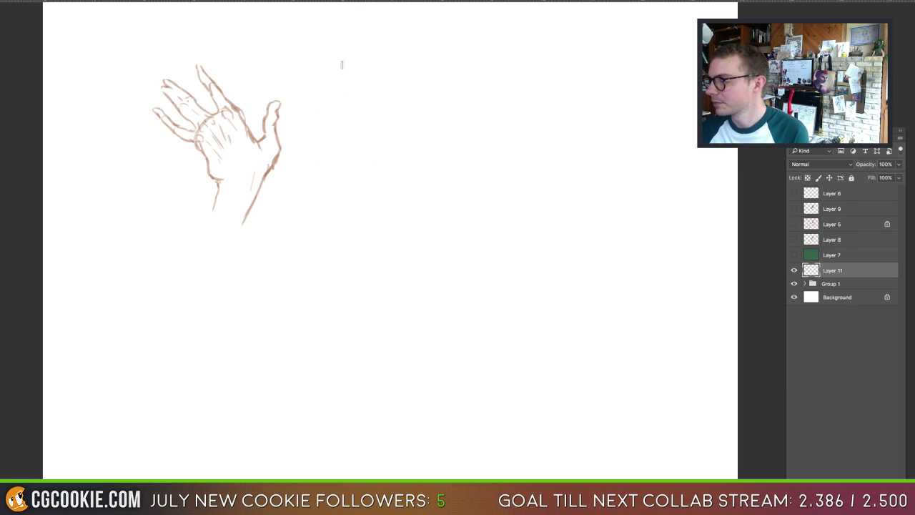
Step: Start a second hand to the right, redrawing its thick curve thin and adding wrist strokes
mouse_move(355, 95)
mouse_down()
mouse_move(343, 138)
mouse_move(351, 145)
mouse_move(344, 116)
mouse_move(361, 120)
mouse_move(353, 101)
mouse_move(358, 164)
mouse_up()
key(e)
key(b)
mouse_move(352, 97)
mouse_down()
mouse_move(353, 140)
mouse_move(372, 133)
mouse_move(345, 76)
mouse_move(353, 76)
mouse_move(370, 119)
mouse_move(367, 102)
mouse_move(377, 90)
mouse_move(388, 94)
mouse_move(399, 132)
mouse_move(391, 152)
mouse_move(373, 158)
mouse_move(355, 141)
mouse_move(348, 151)
mouse_move(362, 201)
mouse_up()
mouse_move(386, 159)
mouse_down()
mouse_move(398, 202)
mouse_move(355, 151)
mouse_move(372, 148)
mouse_up()
mouse_move(374, 90)
mouse_down()
mouse_move(390, 77)
mouse_move(387, 98)
mouse_move(406, 95)
mouse_move(393, 110)
mouse_move(409, 119)
mouse_move(402, 135)
mouse_up()
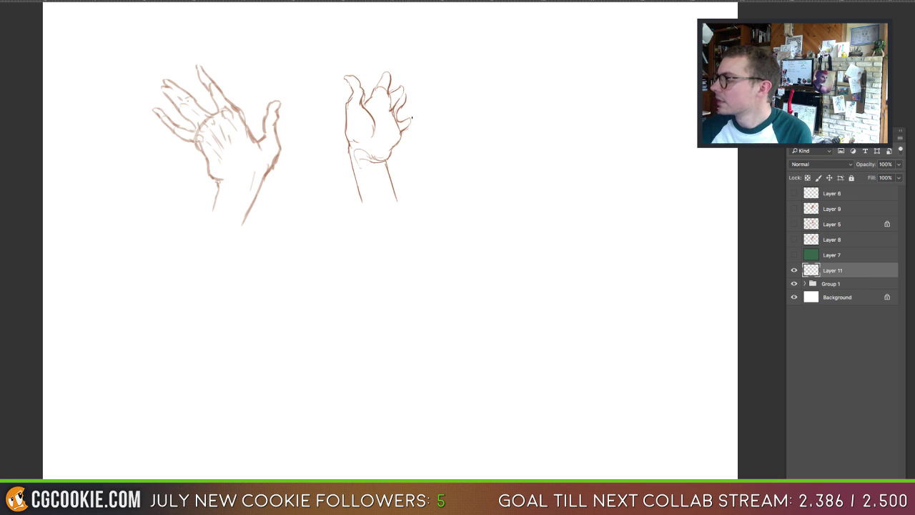
Step: Refine the middle hand's top fingers, palm edge, crease and wrist, and begin a third hand
drag(384, 75, 389, 67)
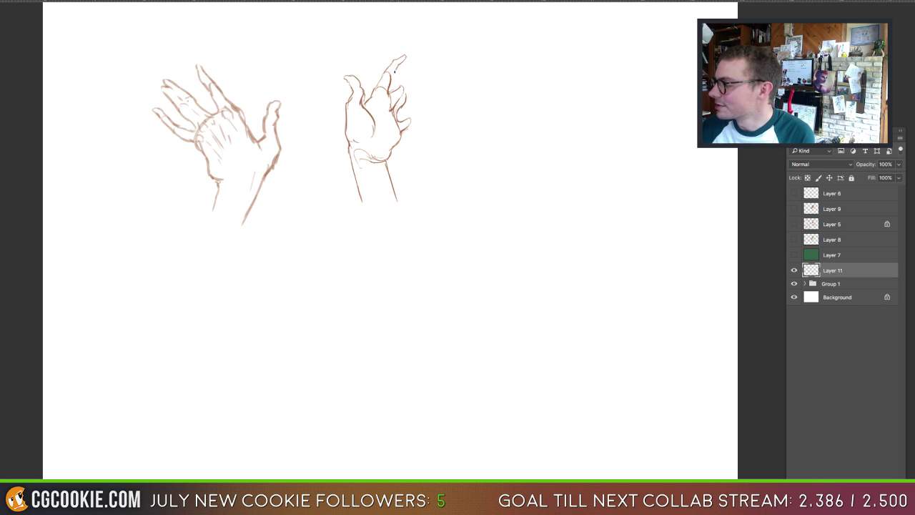
drag(397, 69, 390, 76)
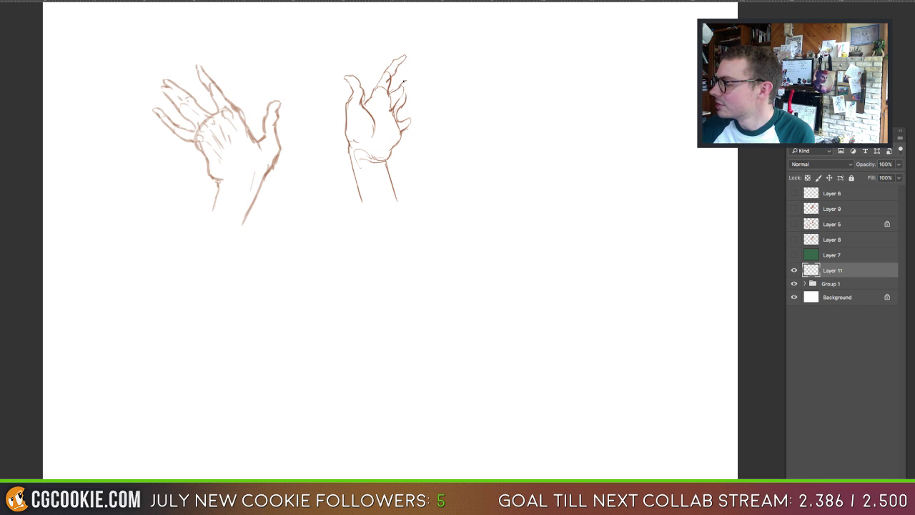
mouse_move(417, 70)
mouse_down()
mouse_move(407, 98)
mouse_move(418, 71)
mouse_up()
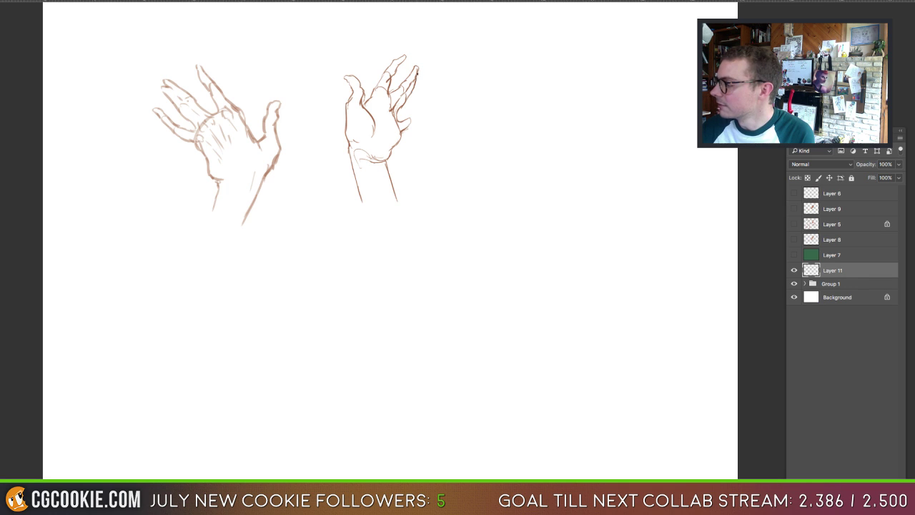
mouse_move(407, 120)
mouse_down()
mouse_move(419, 111)
mouse_move(386, 137)
mouse_up()
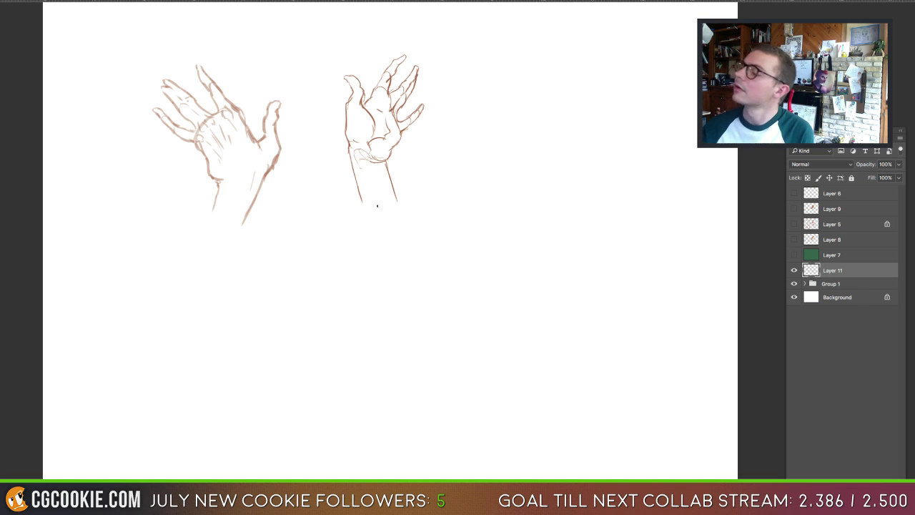
drag(370, 107, 356, 142)
drag(385, 110, 377, 118)
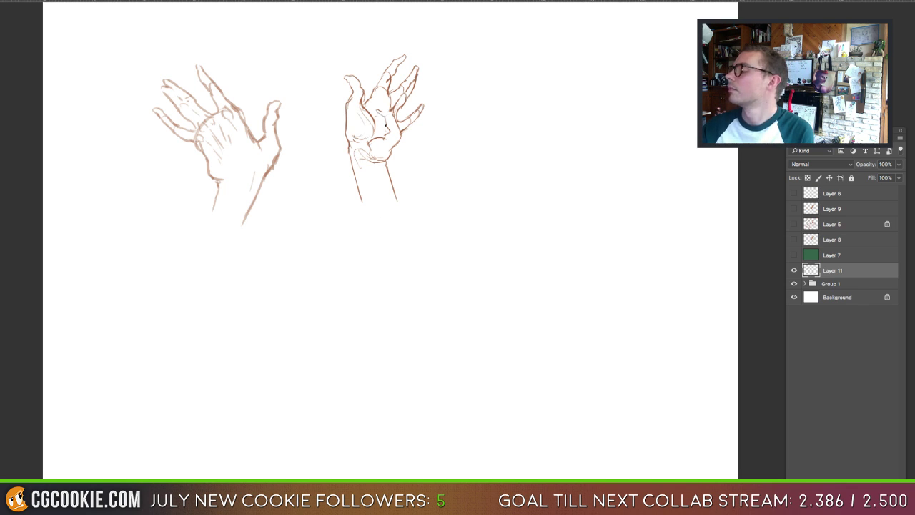
drag(372, 173, 373, 165)
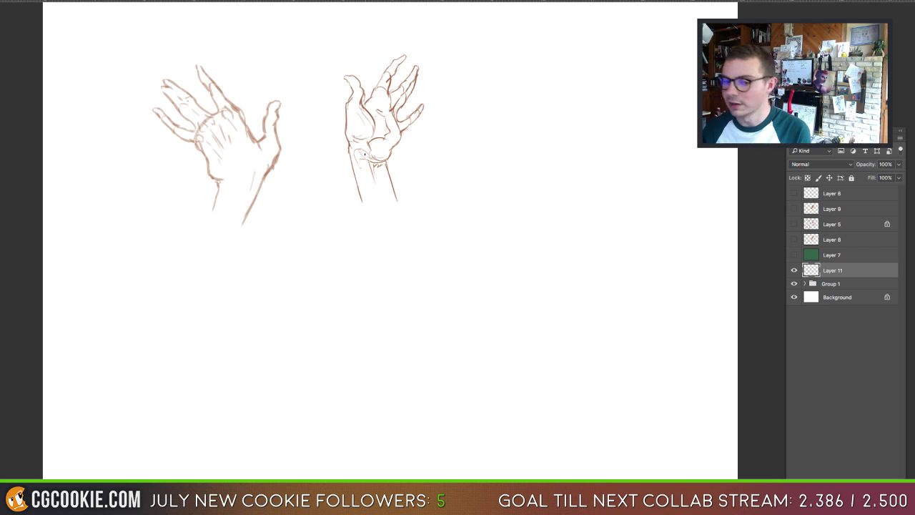
mouse_move(493, 100)
mouse_down()
mouse_move(461, 151)
mouse_move(515, 149)
mouse_move(505, 156)
mouse_move(480, 139)
mouse_move(550, 133)
mouse_move(546, 144)
mouse_move(500, 155)
mouse_up()
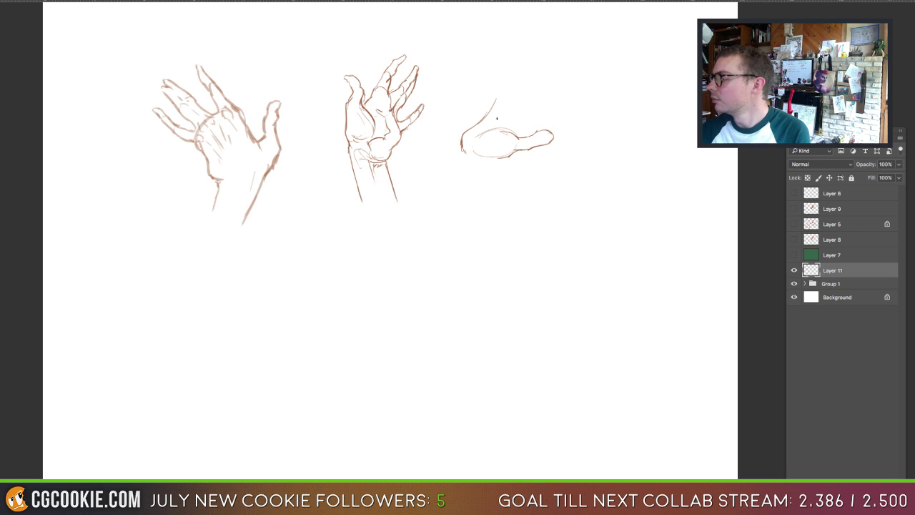
Step: Draw the third hand's thumb over the palm and its two wrist lines
mouse_move(485, 118)
mouse_down()
mouse_move(497, 99)
mouse_move(517, 102)
mouse_move(508, 124)
mouse_up()
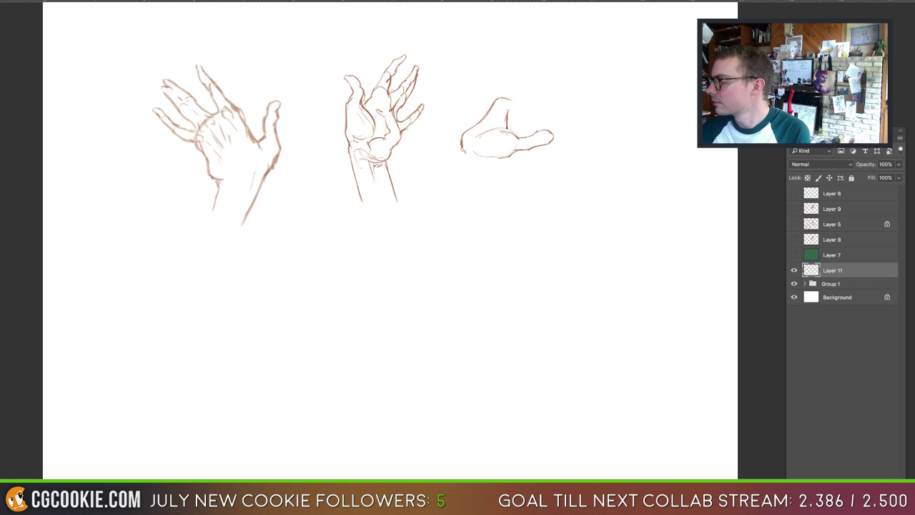
drag(494, 159, 496, 184)
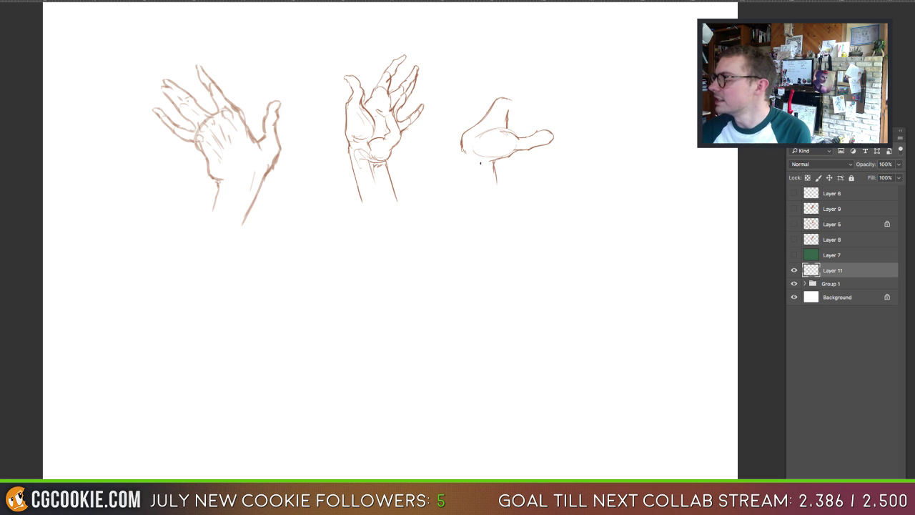
drag(462, 147, 470, 178)
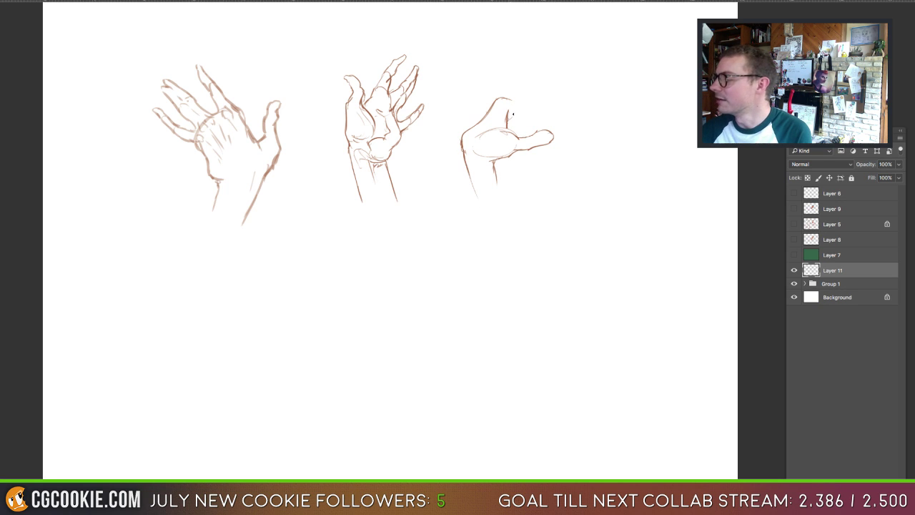
mouse_move(513, 114)
mouse_down()
mouse_move(509, 101)
mouse_move(520, 93)
mouse_move(524, 101)
mouse_move(509, 119)
mouse_up()
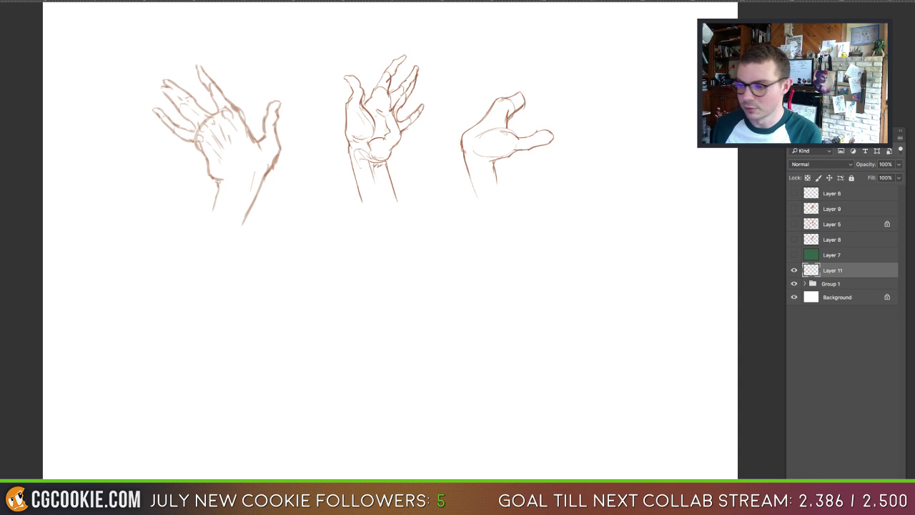
Step: Shrink the brush and add finer thumb, fingertip and long outstretched finger lines
key(F5)
mouse_move(224, 331)
mouse_down()
mouse_move(13, 252)
mouse_move(12, 415)
mouse_up()
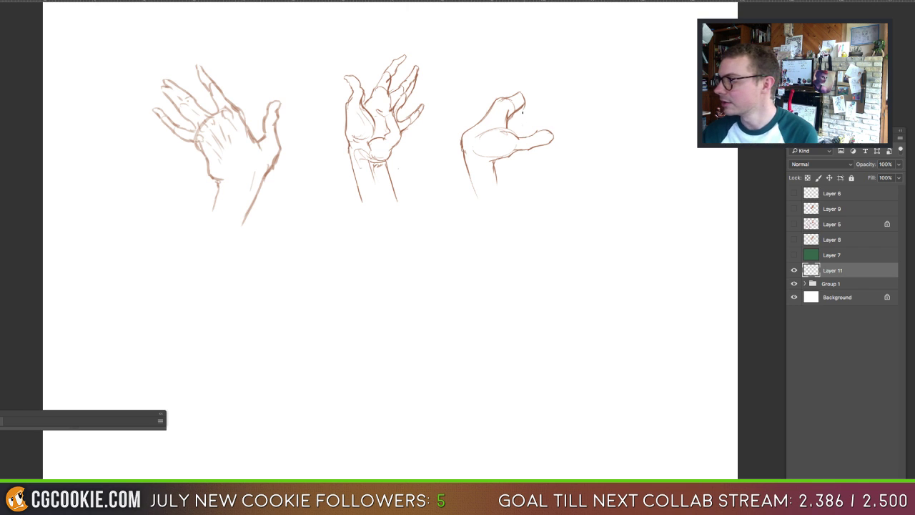
drag(515, 115, 484, 114)
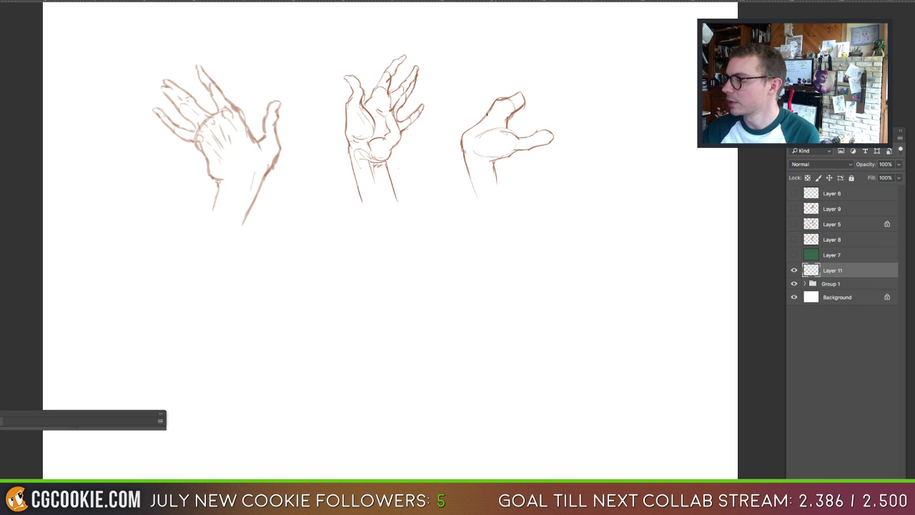
drag(492, 109, 473, 129)
drag(521, 98, 517, 111)
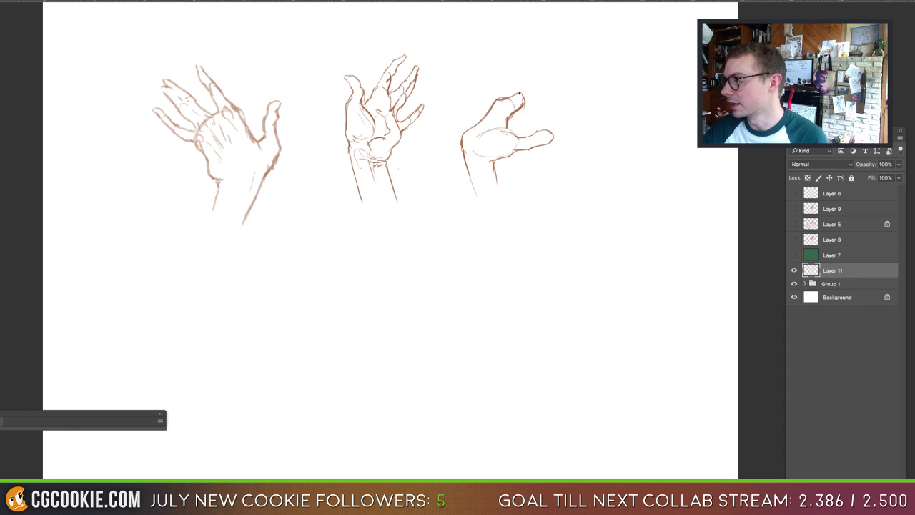
mouse_move(509, 97)
mouse_down()
mouse_move(542, 90)
mouse_move(545, 102)
mouse_move(562, 104)
mouse_up()
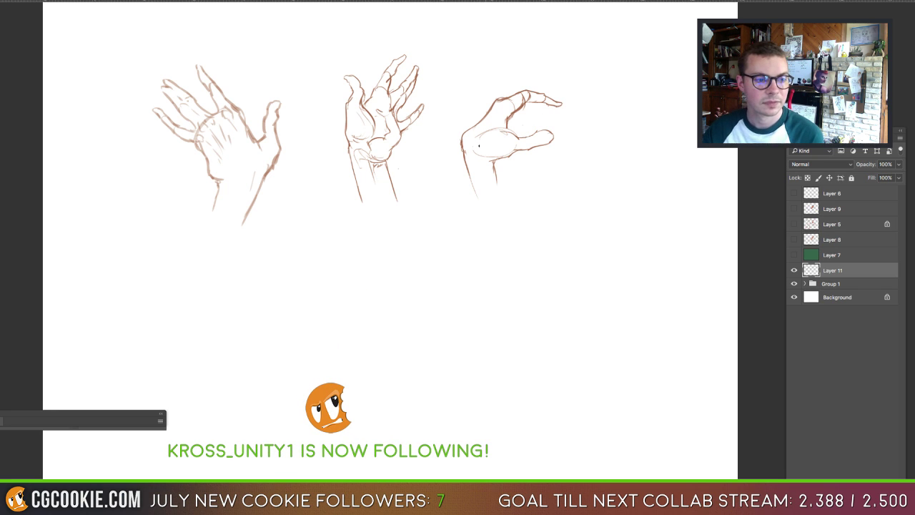
Step: Hide and restore the side panels twice to check the clean canvas
key(Tab)
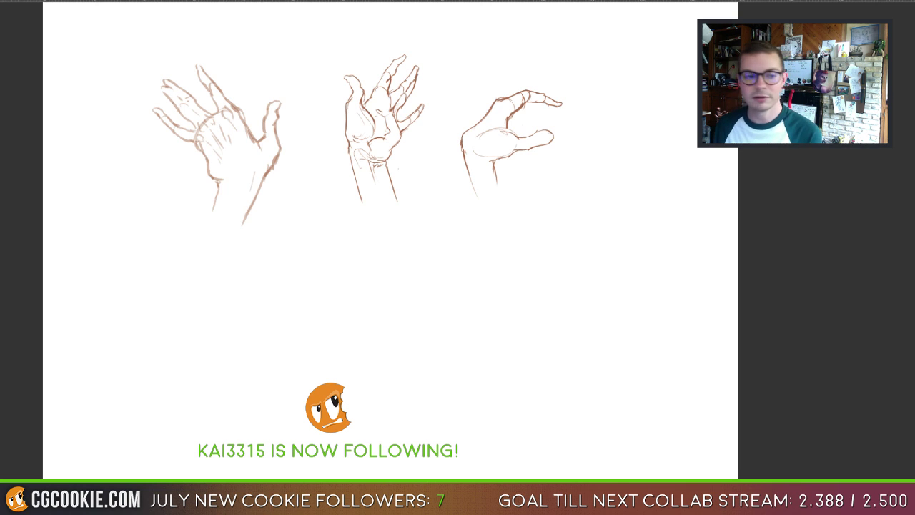
key(Tab)
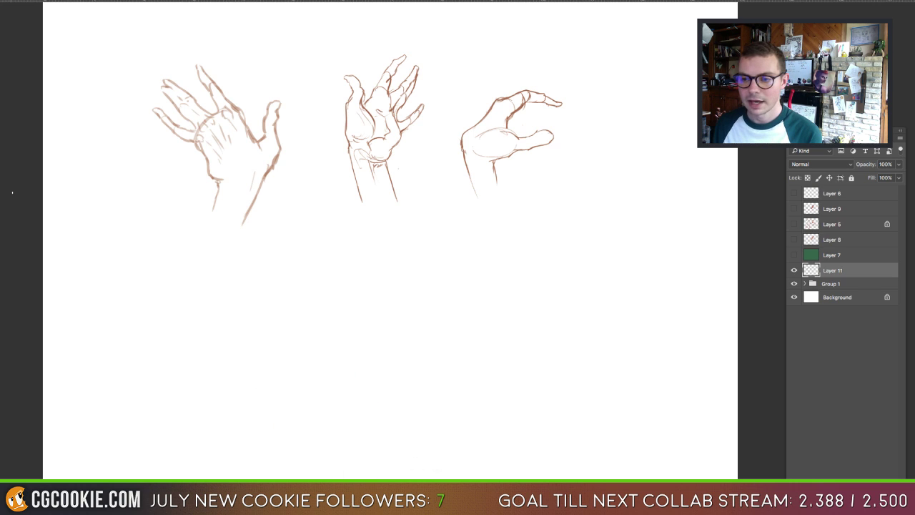
key(Tab)
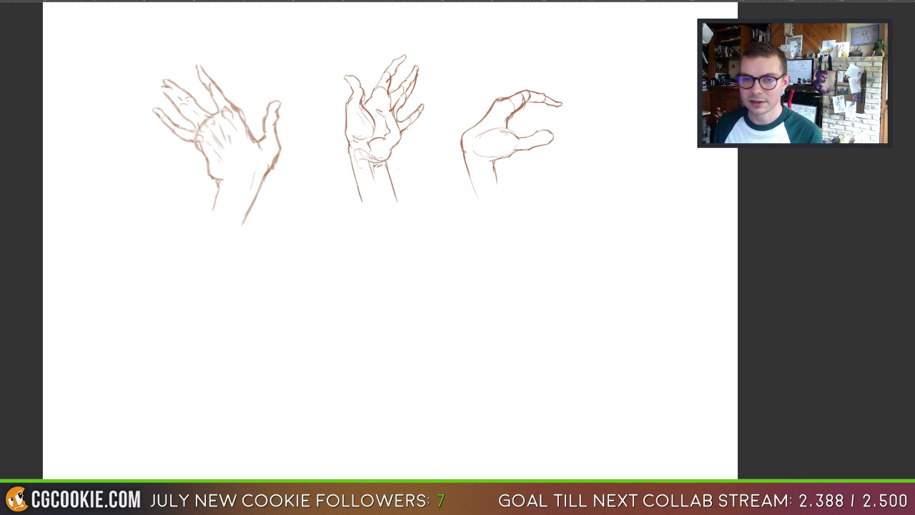
key(Tab)
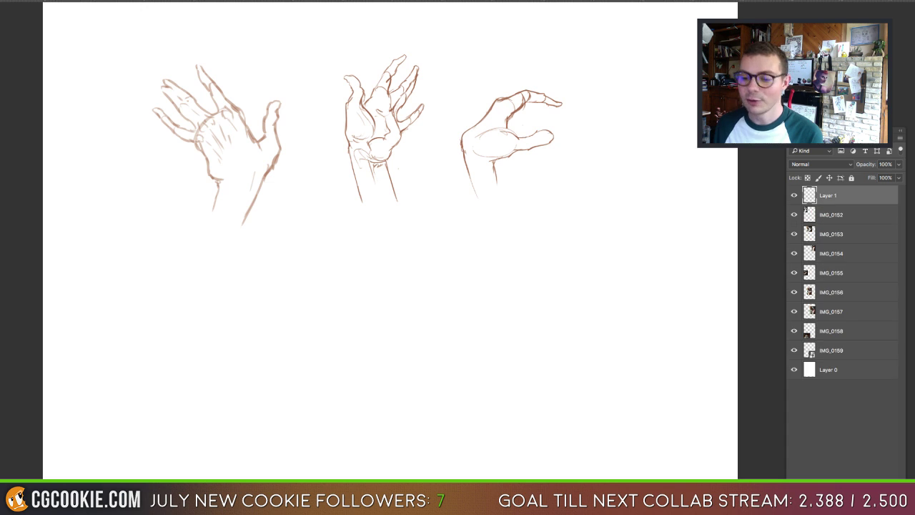
Step: Add finger strokes and darken the third hand's palm line, lower palm edge and wrist
mouse_move(502, 98)
mouse_down()
mouse_move(501, 90)
mouse_move(513, 99)
mouse_move(533, 59)
mouse_move(515, 98)
mouse_move(501, 88)
mouse_move(518, 63)
mouse_move(514, 81)
mouse_up()
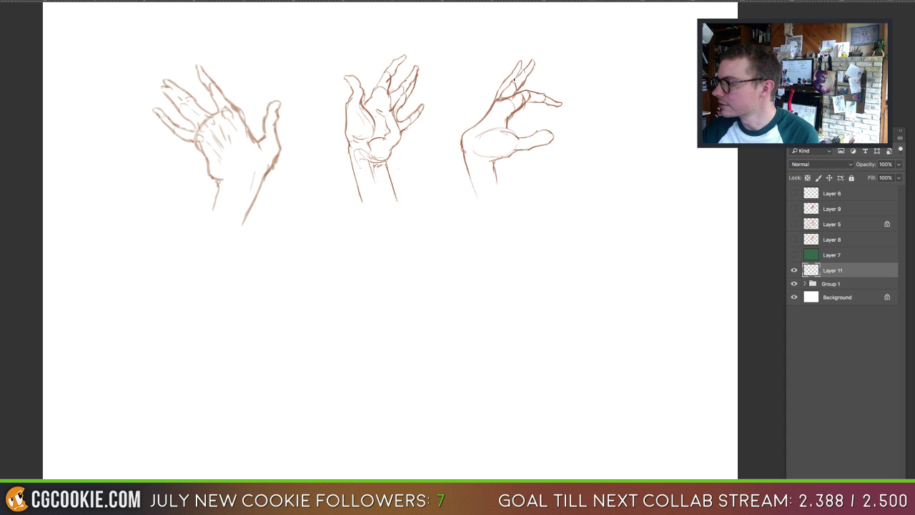
drag(482, 120, 498, 87)
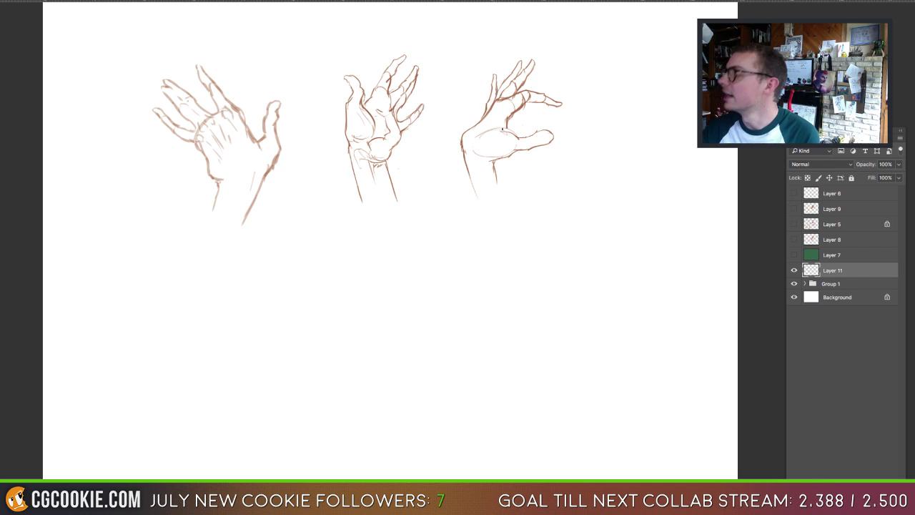
mouse_move(508, 133)
mouse_down()
mouse_move(552, 142)
mouse_move(508, 155)
mouse_move(474, 152)
mouse_move(488, 156)
mouse_up()
drag(506, 107, 506, 117)
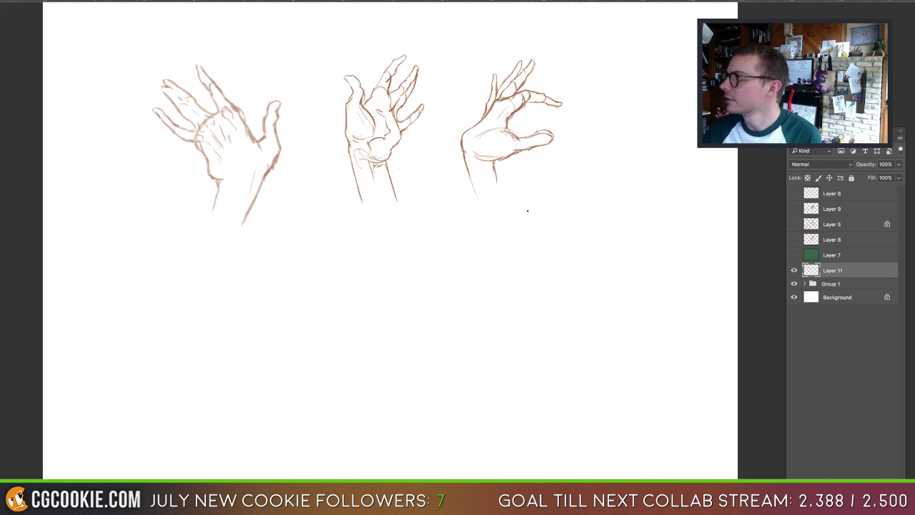
mouse_move(462, 152)
mouse_down()
mouse_move(472, 208)
mouse_move(501, 196)
mouse_up()
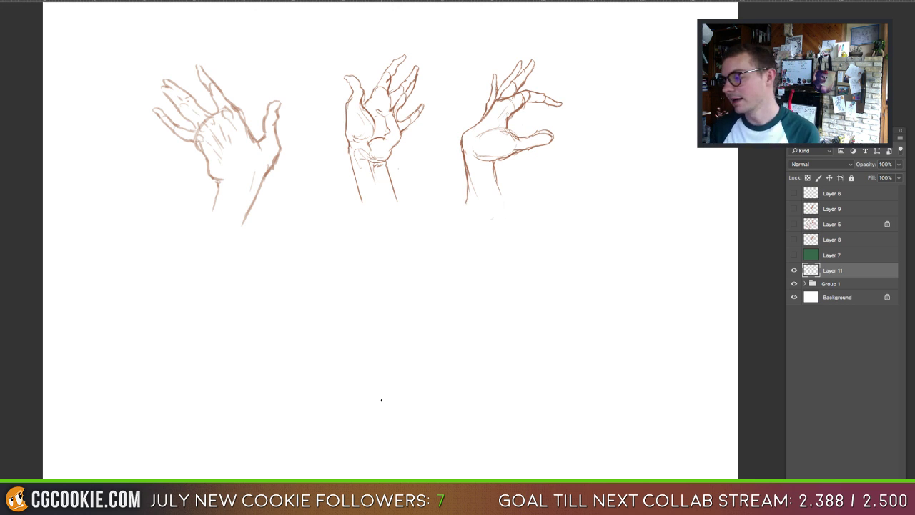
Step: Sketch the outline and spread fingers of an open hand below the first hand
mouse_move(132, 277)
mouse_down()
mouse_move(117, 216)
mouse_move(143, 255)
mouse_move(151, 251)
mouse_move(141, 192)
mouse_move(161, 248)
mouse_move(167, 191)
mouse_move(181, 247)
mouse_up()
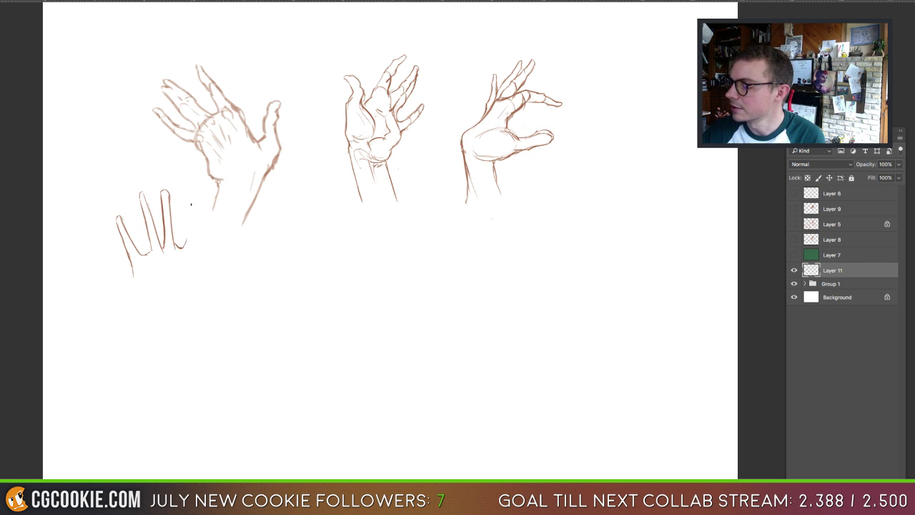
mouse_move(191, 204)
mouse_down()
mouse_move(201, 284)
mouse_move(230, 265)
mouse_move(205, 324)
mouse_up()
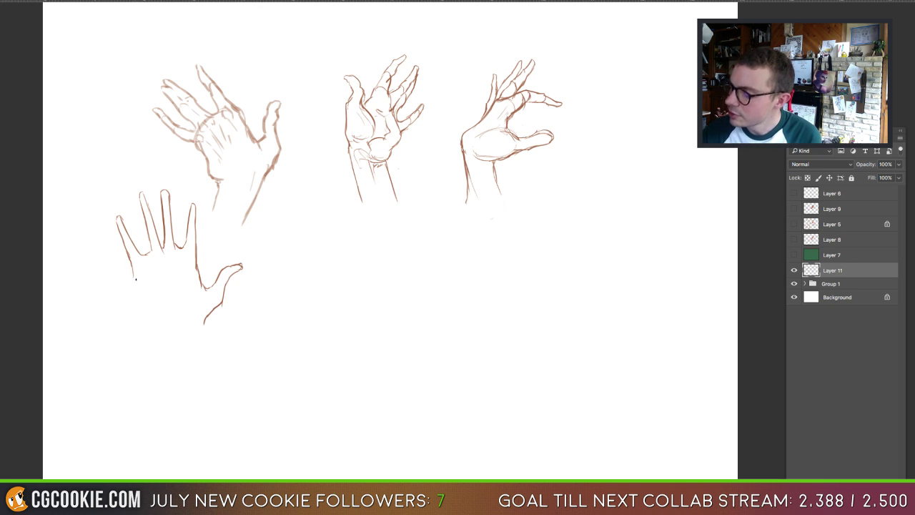
drag(136, 278, 160, 362)
Step: Redo the faulty wrist stroke, draw both wrist lines, and add creases inside the palm
key(ctrl+z)
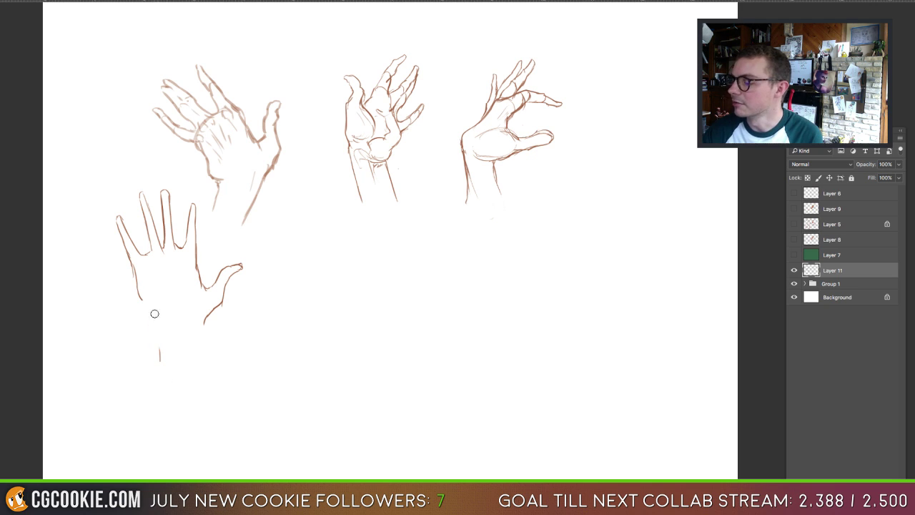
mouse_move(140, 286)
mouse_down()
mouse_move(158, 337)
mouse_move(158, 378)
mouse_up()
drag(209, 316, 198, 386)
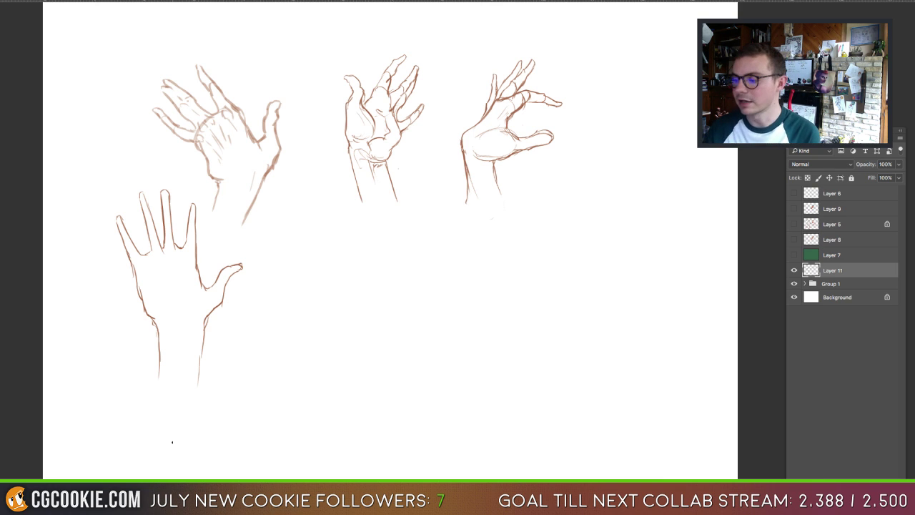
mouse_move(138, 260)
mouse_down()
mouse_move(161, 262)
mouse_move(161, 253)
mouse_move(172, 259)
mouse_move(171, 240)
mouse_move(192, 253)
mouse_move(191, 299)
mouse_up()
mouse_move(177, 259)
mouse_down()
mouse_move(144, 264)
mouse_move(175, 313)
mouse_move(145, 266)
mouse_move(167, 296)
mouse_move(146, 280)
mouse_move(167, 330)
mouse_up()
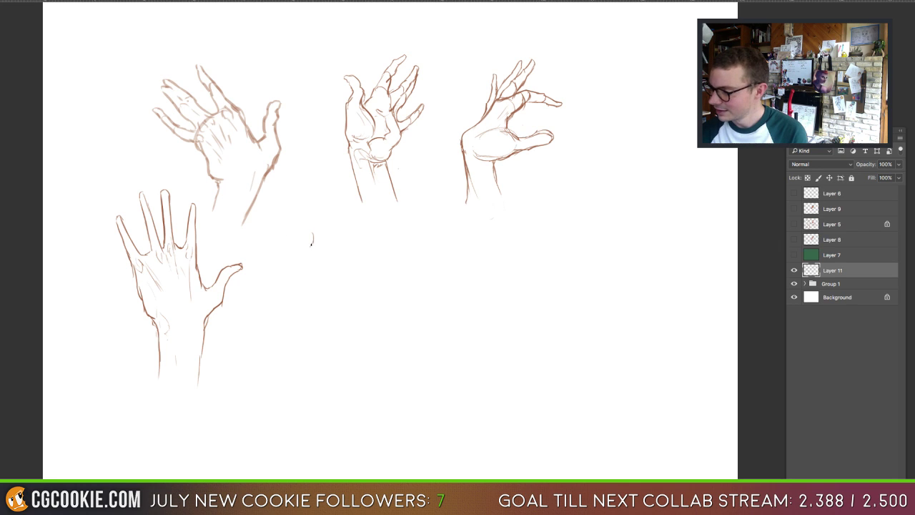
Step: Draw a hand with curled fingers, fingertips and a long wrist line beside the open palm
drag(311, 245, 303, 296)
drag(319, 253, 317, 279)
drag(321, 235, 319, 298)
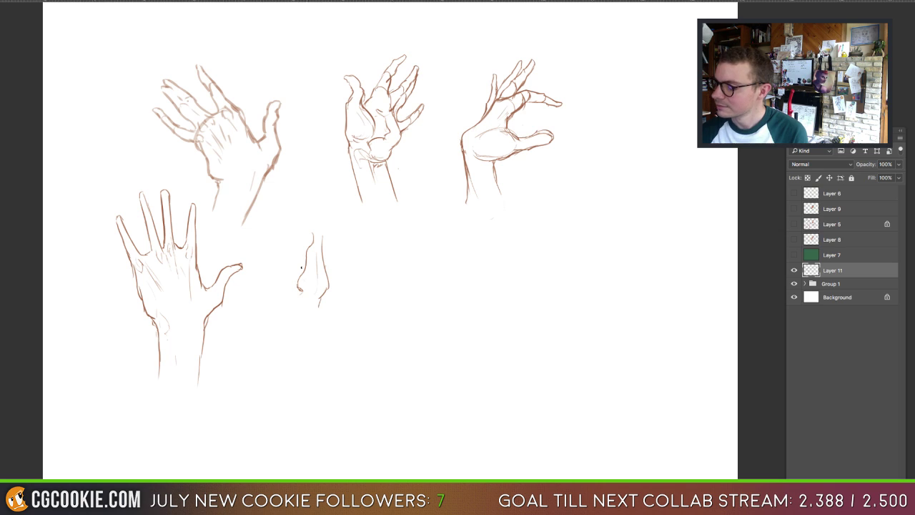
mouse_move(292, 256)
mouse_down()
mouse_move(298, 270)
mouse_move(296, 262)
mouse_move(286, 312)
mouse_move(273, 323)
mouse_up()
mouse_move(321, 299)
mouse_down()
mouse_move(294, 334)
mouse_move(303, 324)
mouse_up()
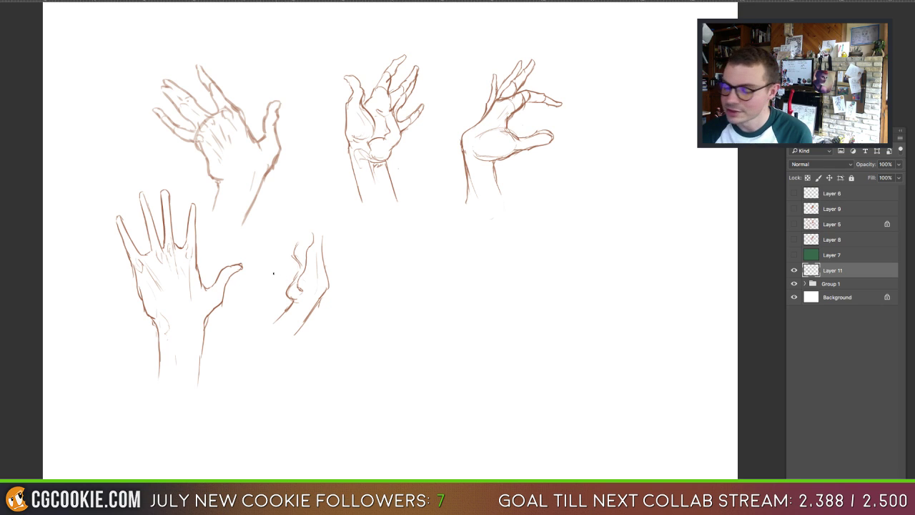
drag(279, 277, 286, 294)
drag(263, 266, 273, 264)
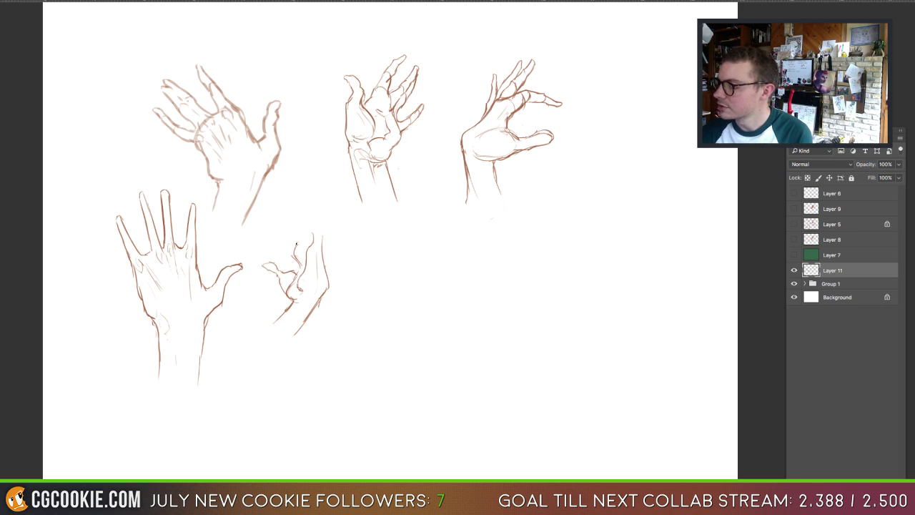
mouse_move(294, 246)
mouse_down()
mouse_move(291, 228)
mouse_move(311, 233)
mouse_move(314, 216)
mouse_move(320, 233)
mouse_move(309, 187)
mouse_move(318, 216)
mouse_move(290, 234)
mouse_move(285, 211)
mouse_move(291, 223)
mouse_move(289, 215)
mouse_move(275, 222)
mouse_move(275, 214)
mouse_move(262, 226)
mouse_move(292, 226)
mouse_up()
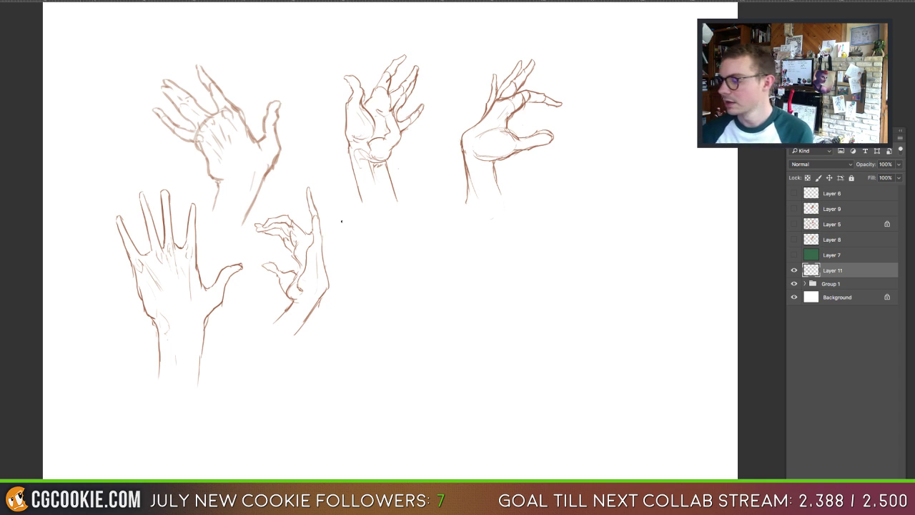
Step: Draw one more finger line through the curled-finger hand sketch
mouse_move(305, 238)
mouse_down()
mouse_move(293, 312)
mouse_move(312, 291)
mouse_move(316, 298)
mouse_up()
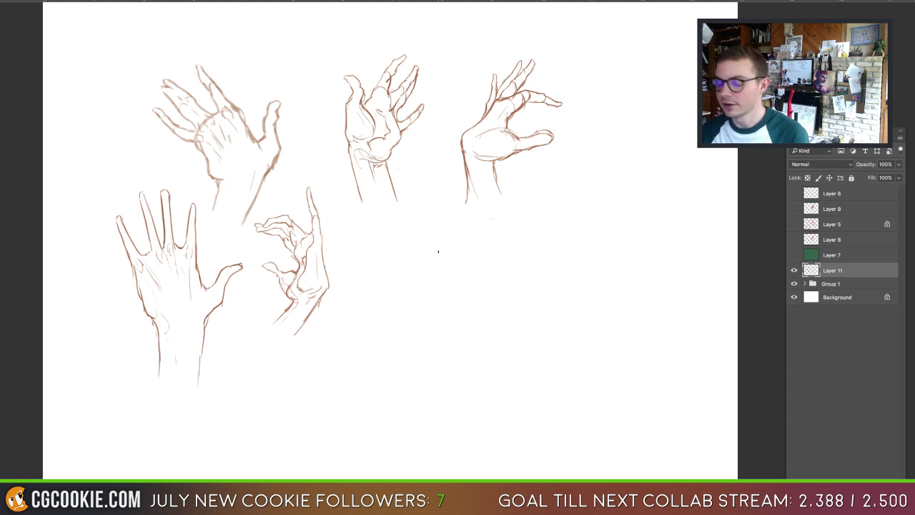
Step: Start a sixth, sideways hand at lower right by drawing its palm contours
mouse_move(447, 250)
mouse_down()
mouse_move(402, 270)
mouse_move(414, 338)
mouse_up()
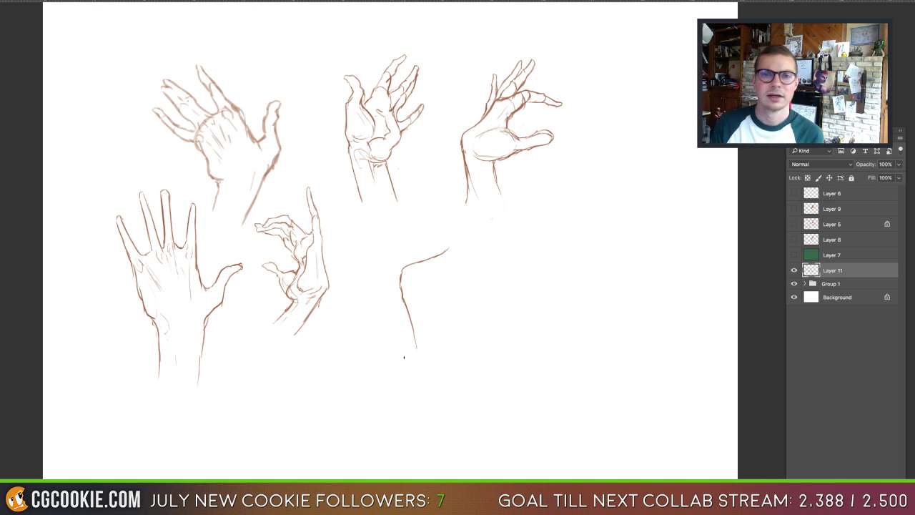
mouse_move(424, 267)
mouse_down()
mouse_move(504, 253)
mouse_move(466, 287)
mouse_move(429, 291)
mouse_up()
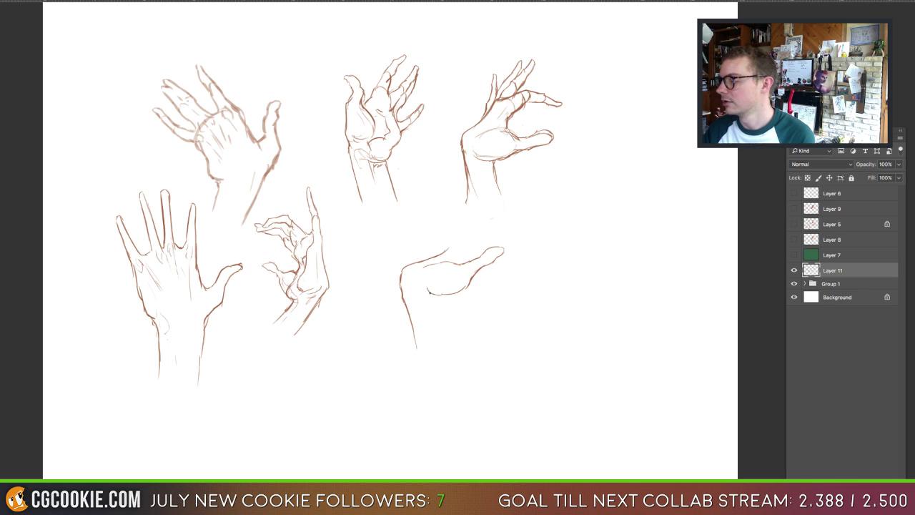
mouse_move(444, 251)
mouse_down()
mouse_move(472, 245)
mouse_move(486, 292)
mouse_move(470, 303)
mouse_move(435, 300)
mouse_move(445, 333)
mouse_up()
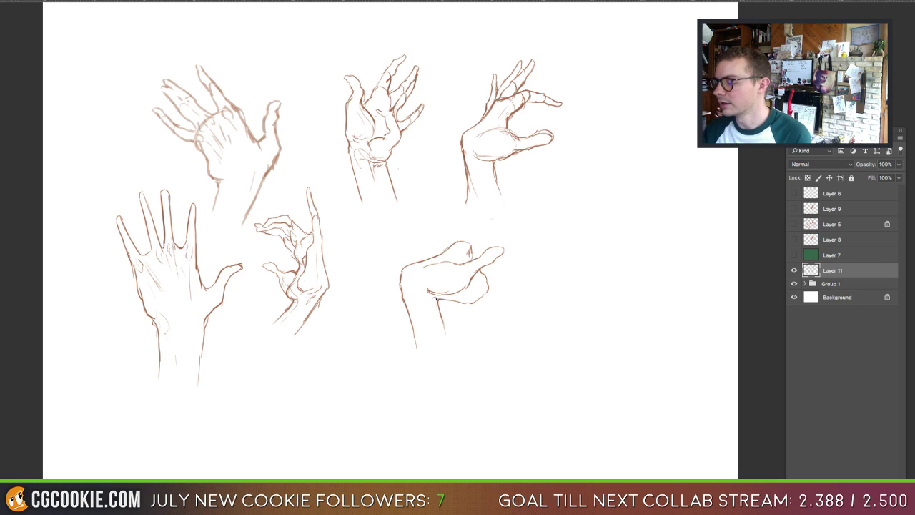
drag(470, 251, 466, 261)
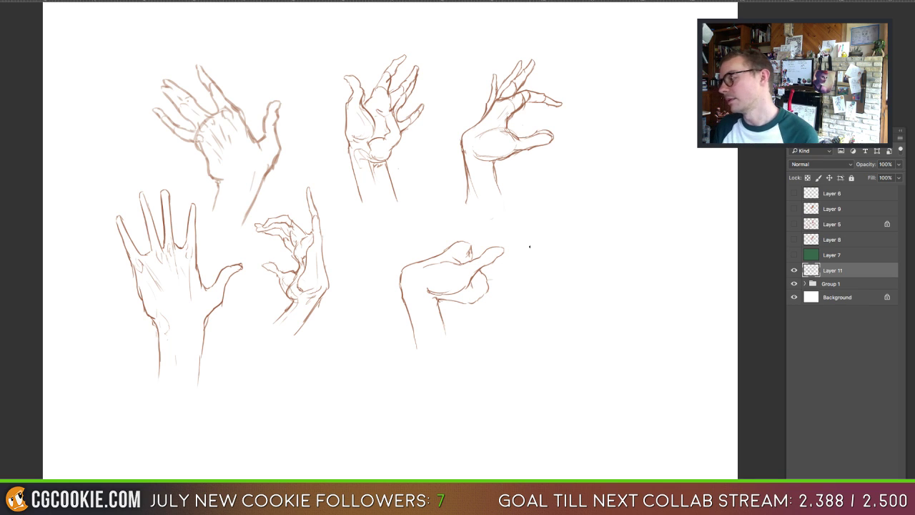
Step: Add the reaching fingers, thumb tip and pinky, then strengthen the hand's underside line
drag(456, 242, 474, 234)
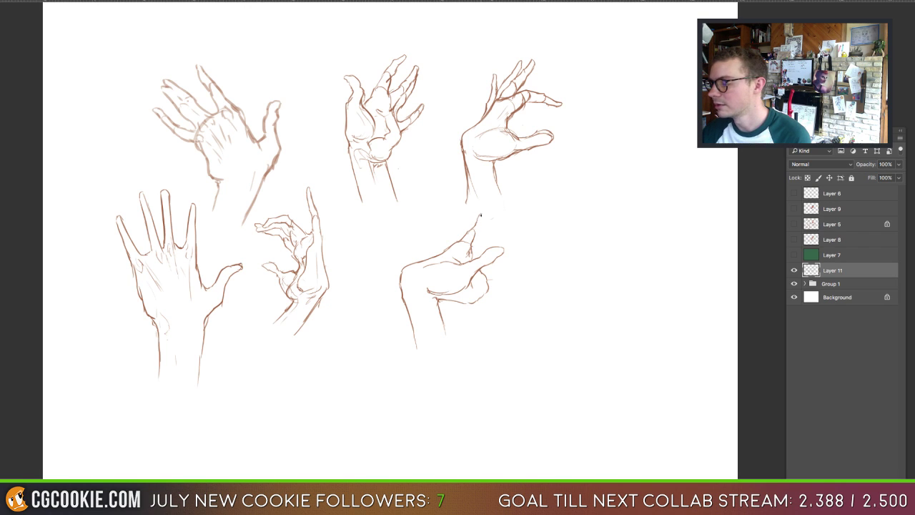
drag(482, 216, 473, 243)
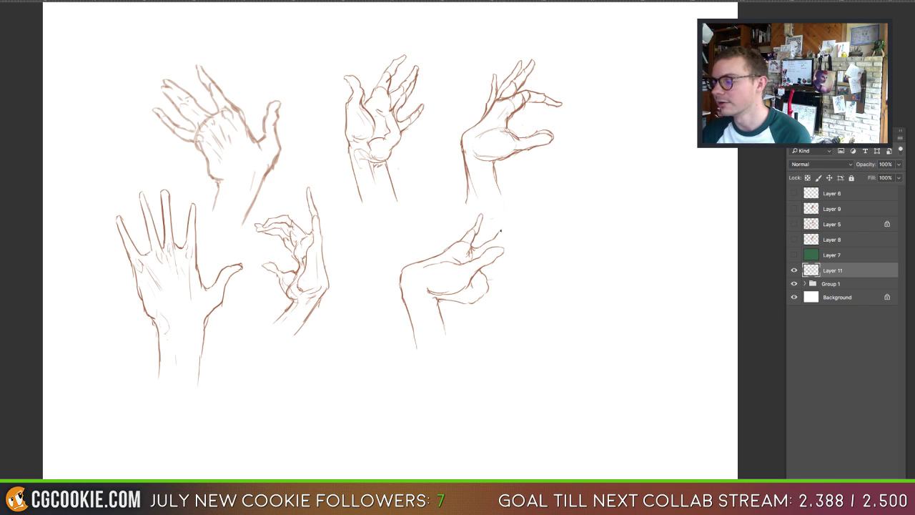
mouse_move(501, 230)
mouse_down()
mouse_move(518, 219)
mouse_move(504, 240)
mouse_up()
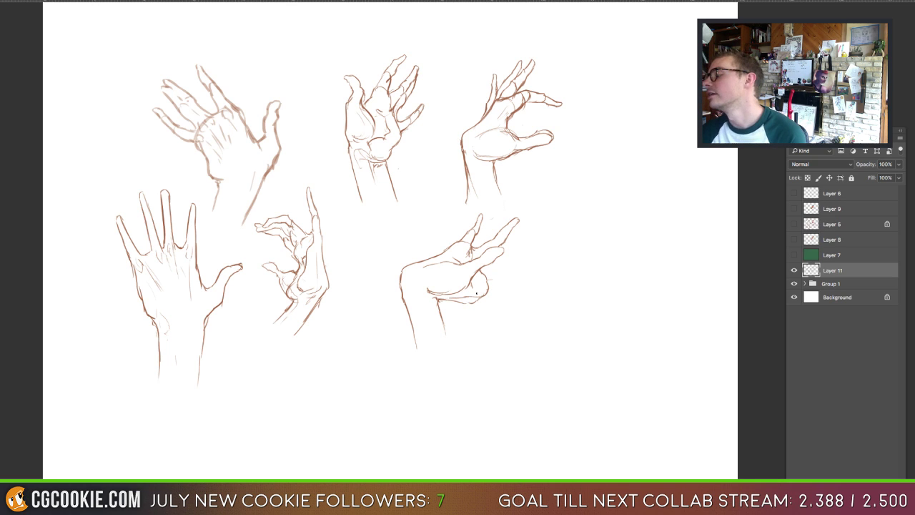
mouse_move(452, 297)
mouse_down()
mouse_move(483, 306)
mouse_move(482, 295)
mouse_up()
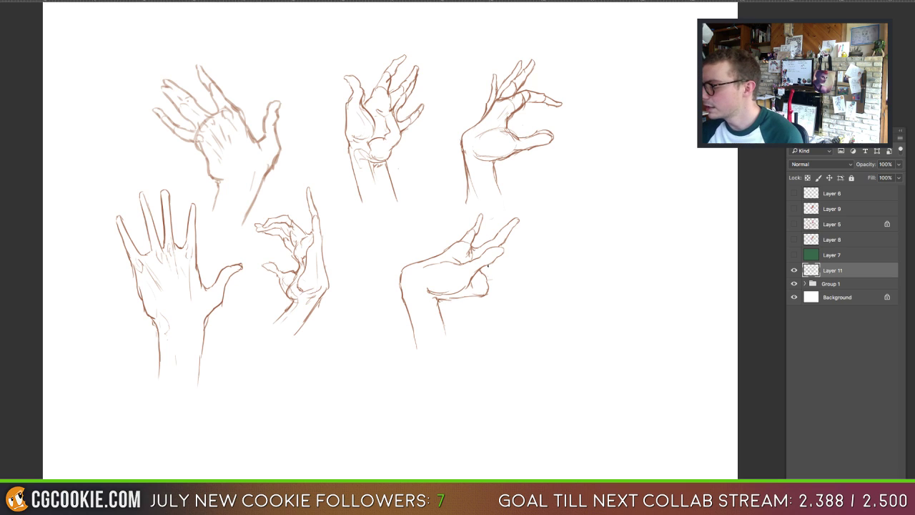
drag(503, 263, 517, 254)
mouse_move(530, 247)
mouse_down()
mouse_move(494, 278)
mouse_move(491, 291)
mouse_move(555, 266)
mouse_move(516, 279)
mouse_up()
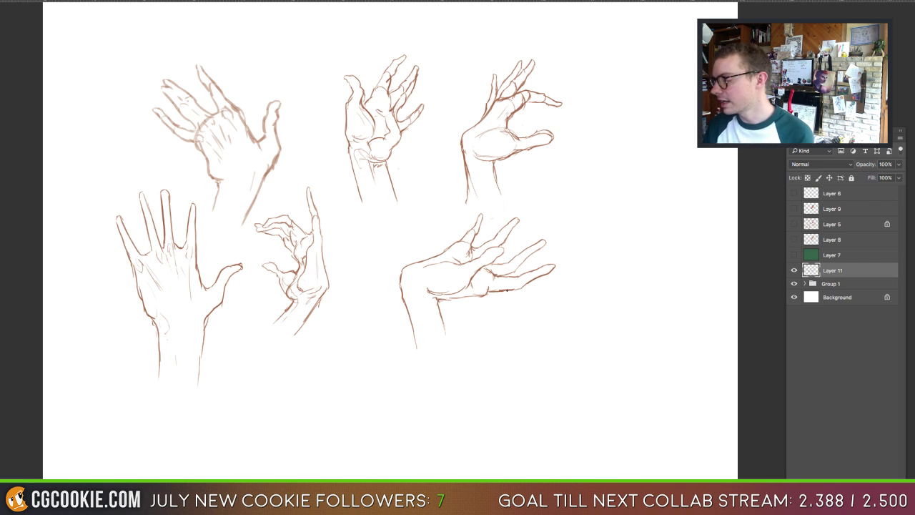
drag(486, 295, 440, 303)
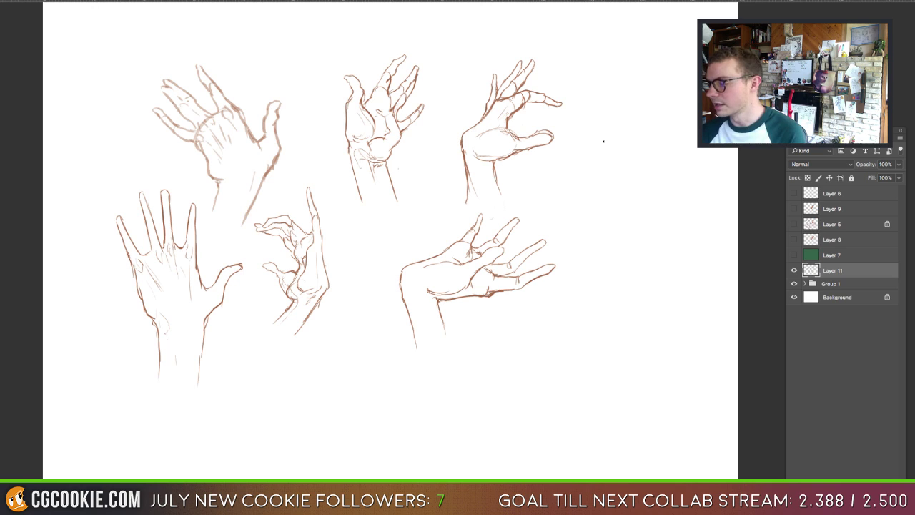
Step: Outline the new hand's back, a finger curving upward and the raised thumb
mouse_move(593, 157)
mouse_down()
mouse_move(586, 181)
mouse_move(611, 154)
mouse_move(608, 188)
mouse_move(585, 198)
mouse_move(597, 254)
mouse_up()
mouse_move(624, 183)
mouse_down()
mouse_move(657, 158)
mouse_move(651, 172)
mouse_up()
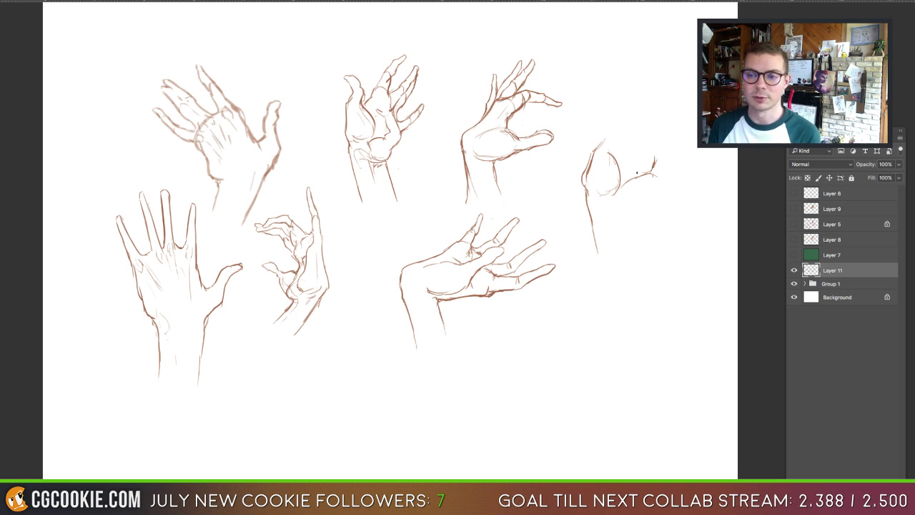
mouse_move(613, 148)
mouse_down()
mouse_move(636, 130)
mouse_move(651, 141)
mouse_move(655, 152)
mouse_move(632, 143)
mouse_move(646, 172)
mouse_move(668, 171)
mouse_move(629, 214)
mouse_move(635, 254)
mouse_up()
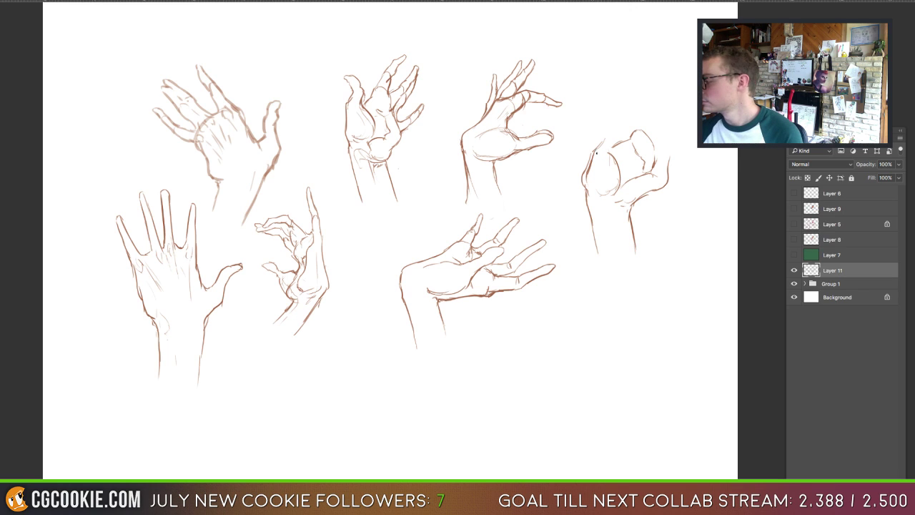
mouse_move(607, 132)
mouse_down()
mouse_move(615, 110)
mouse_move(625, 130)
mouse_move(615, 146)
mouse_up()
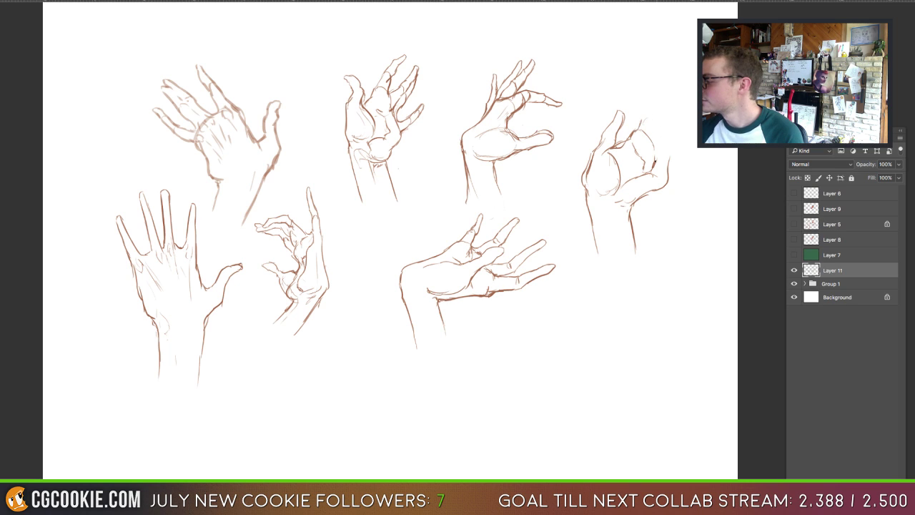
Step: Add fingertip and finger detail lines to form pinched fingertips, resizing the brush as needed
mouse_move(655, 158)
mouse_down()
mouse_move(652, 126)
mouse_move(637, 143)
mouse_move(657, 138)
mouse_move(668, 161)
mouse_up()
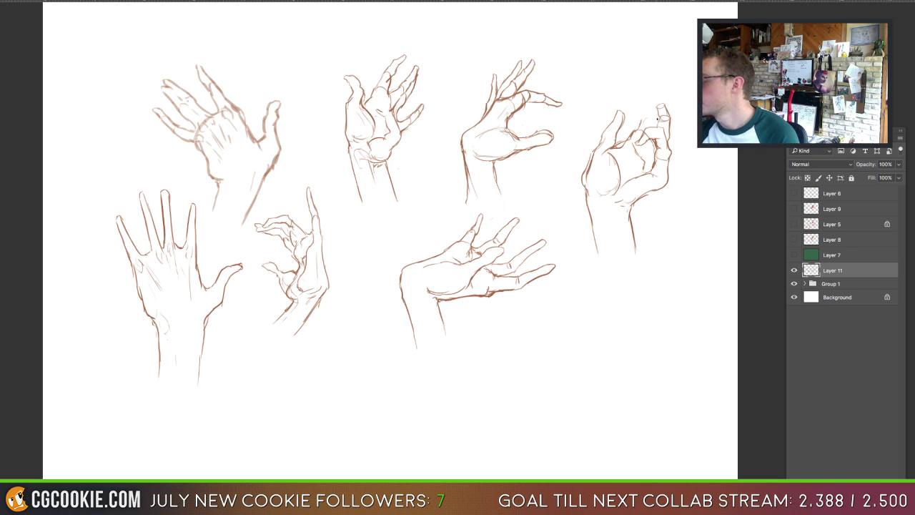
mouse_move(658, 119)
mouse_down()
mouse_move(660, 105)
mouse_move(649, 100)
mouse_up()
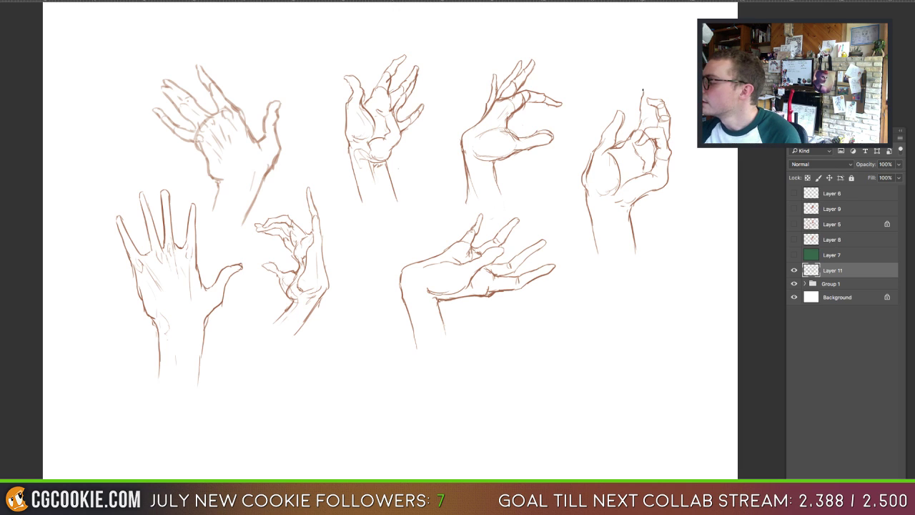
drag(643, 91, 647, 80)
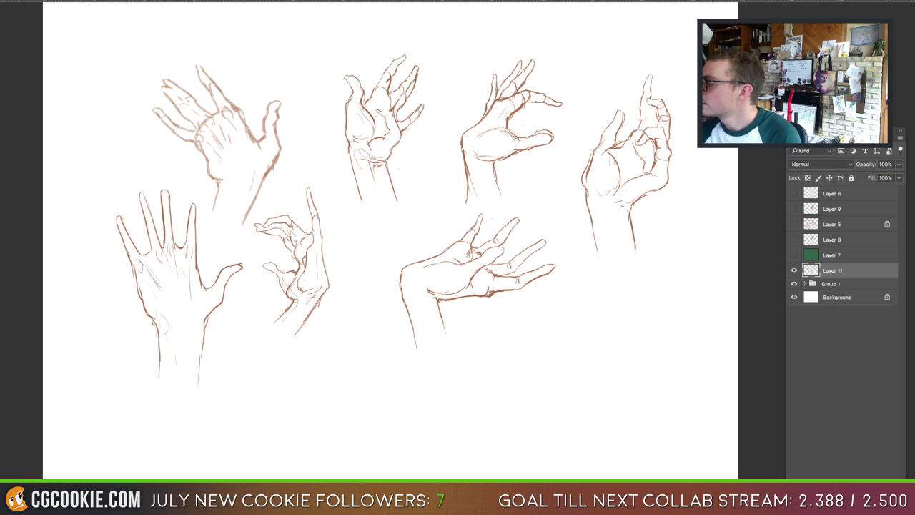
drag(647, 127, 650, 111)
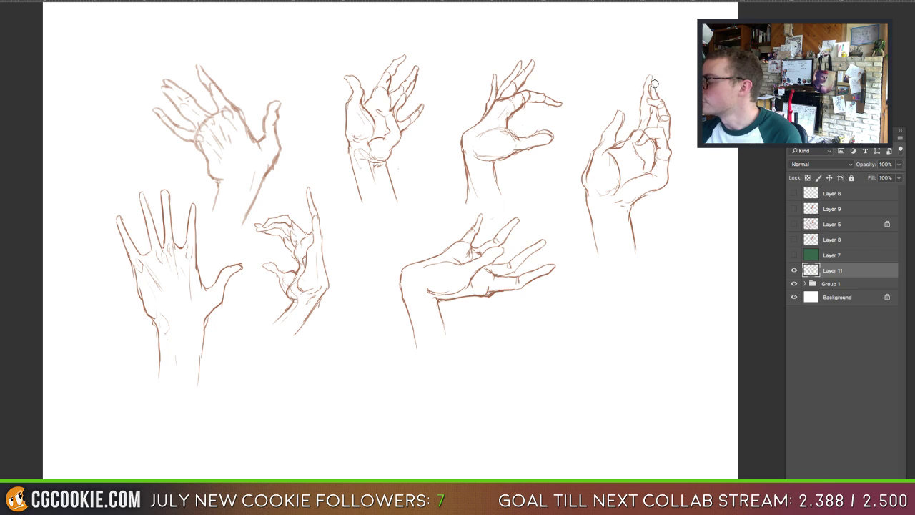
drag(658, 84, 663, 95)
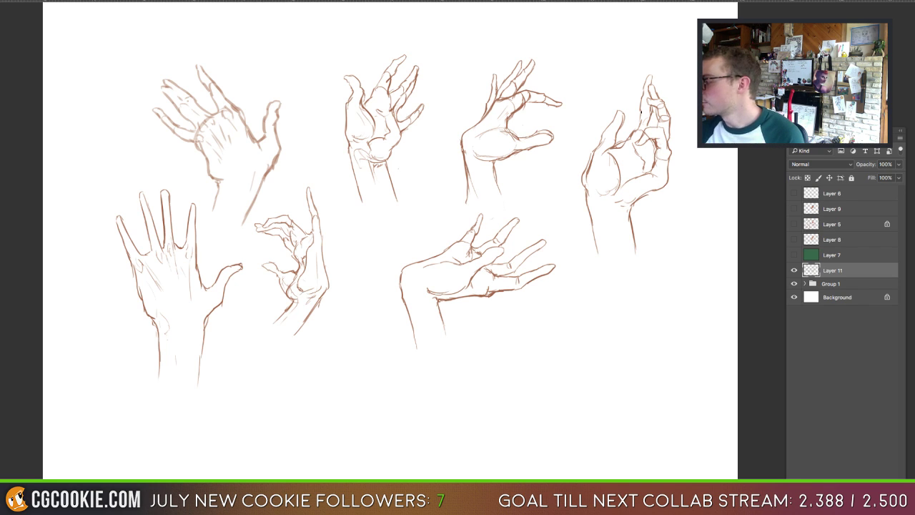
drag(640, 115, 639, 128)
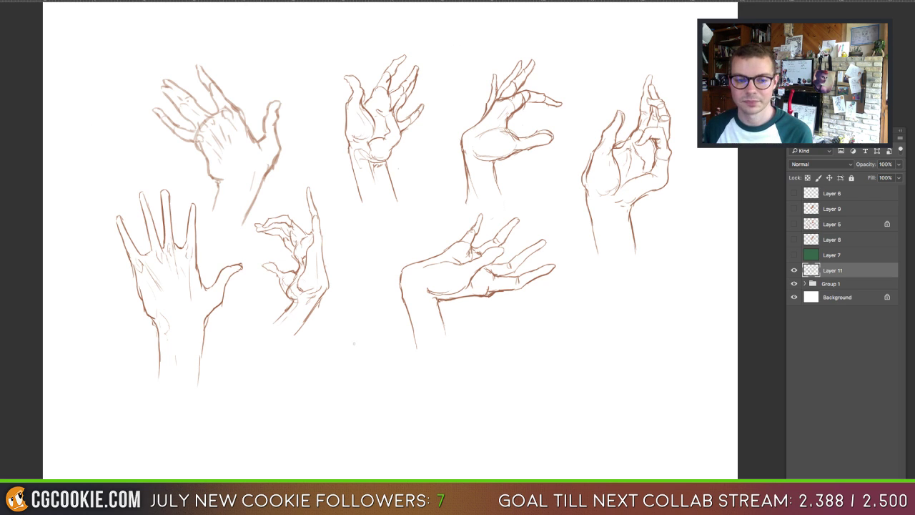
key(F7)
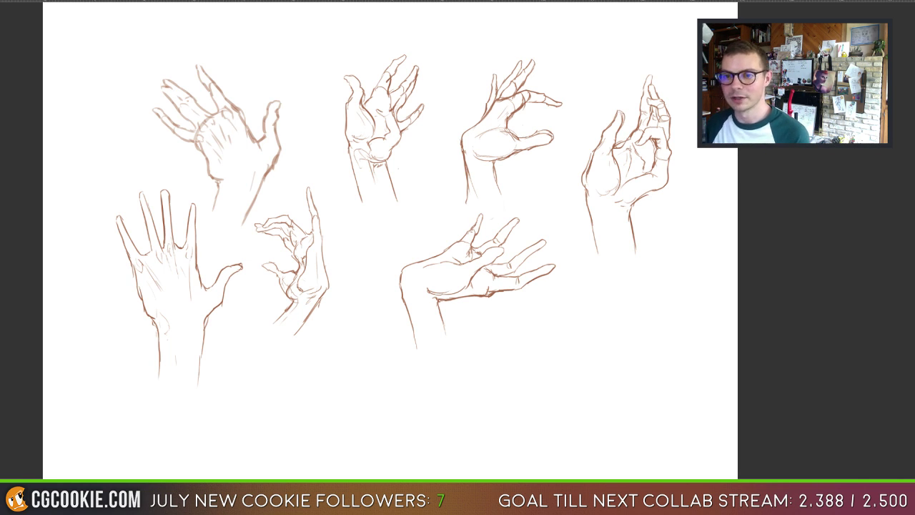
key(F7)
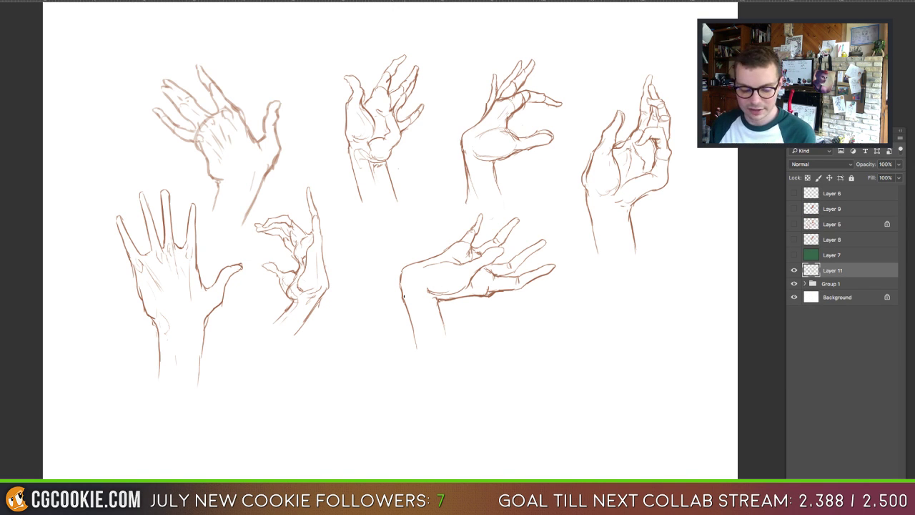
key(l)
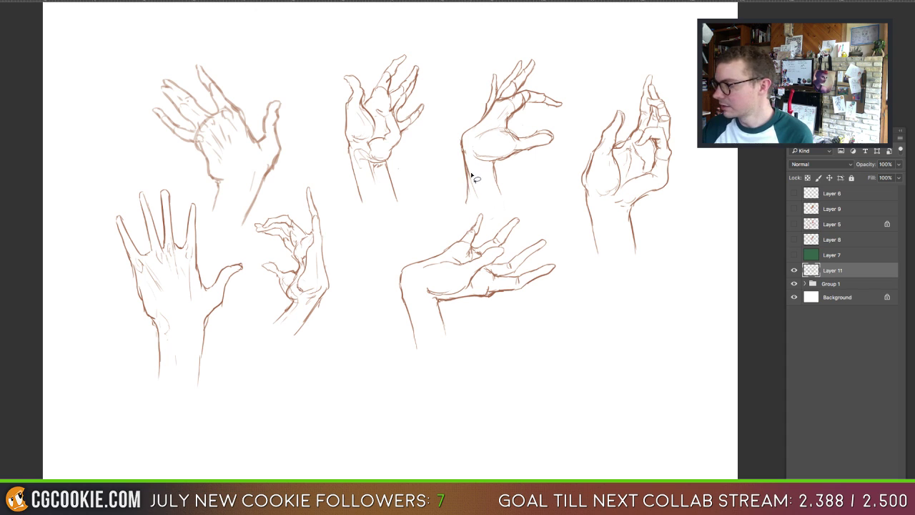
Step: Lasso all seven sketches, scale them to about half size into the upper-left, then deselect
mouse_move(291, 36)
mouse_down()
mouse_move(315, 463)
mouse_move(607, 359)
mouse_move(698, 195)
mouse_move(581, 27)
mouse_up()
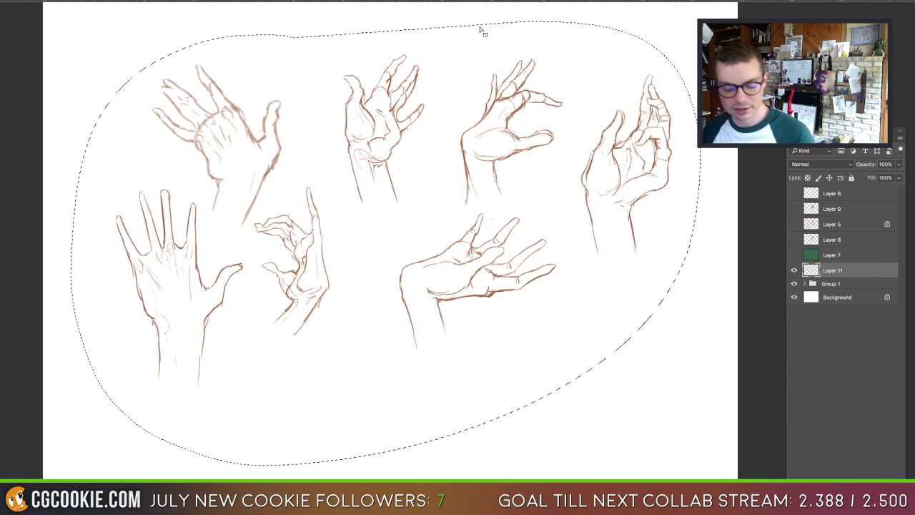
key(ctrl+t)
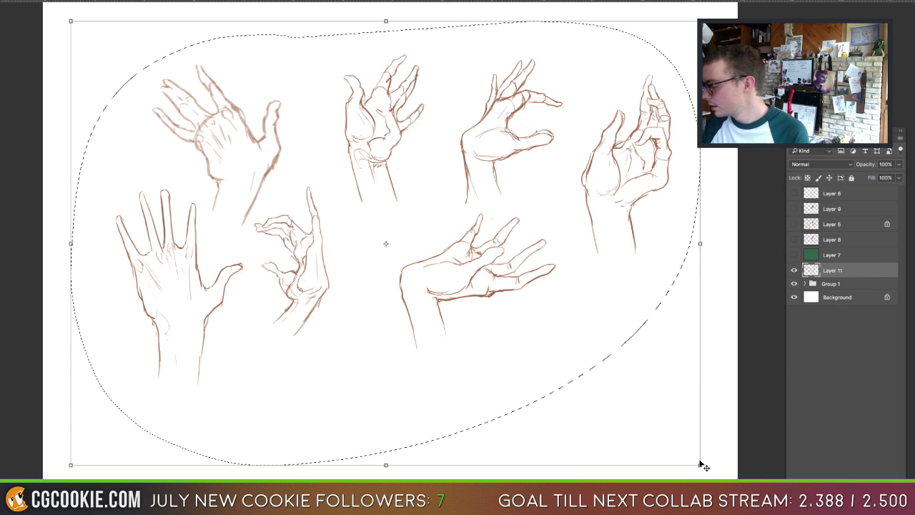
drag(701, 465, 462, 253)
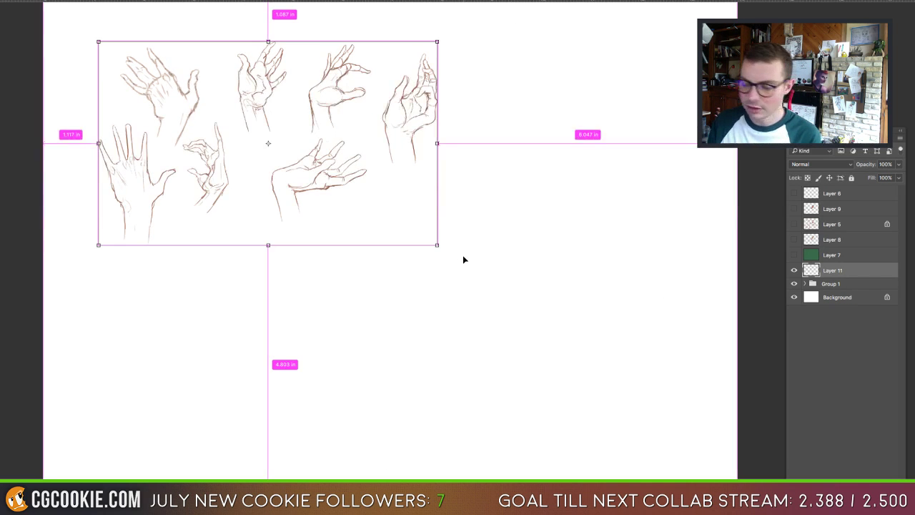
key(Return)
key(ctrl+d)
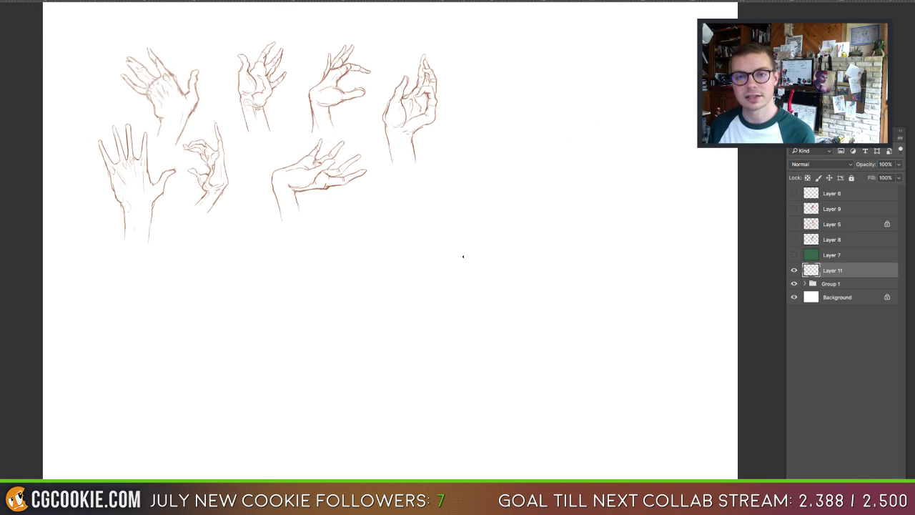
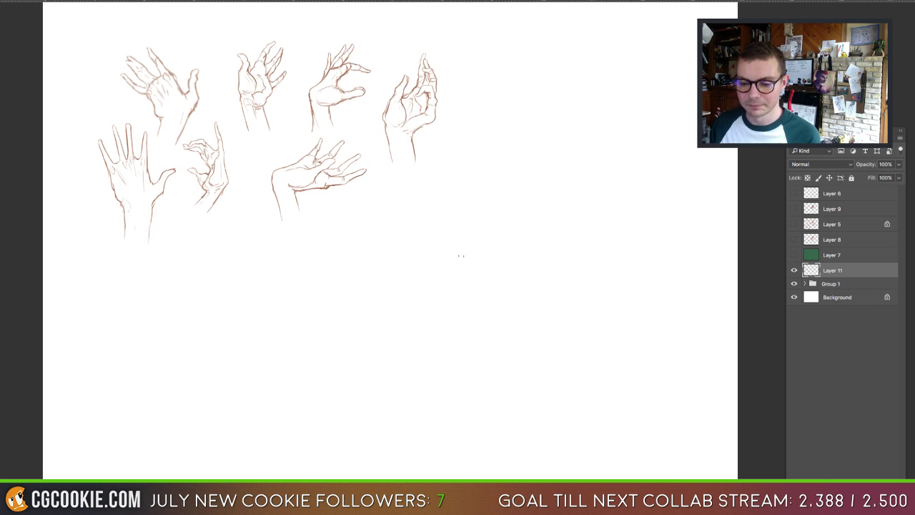
Step: Sketch a new hand right of the studies: a fingertip circle and a down-left pointing finger
key(F7)
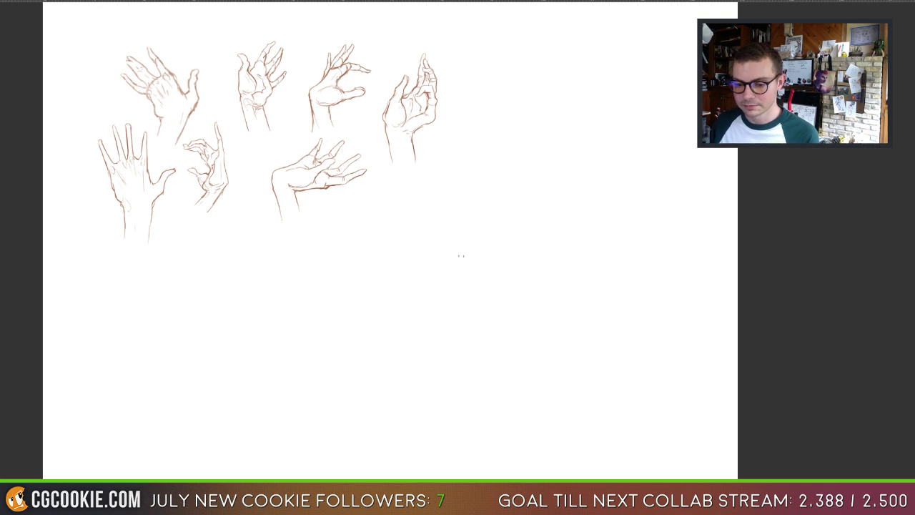
key(F7)
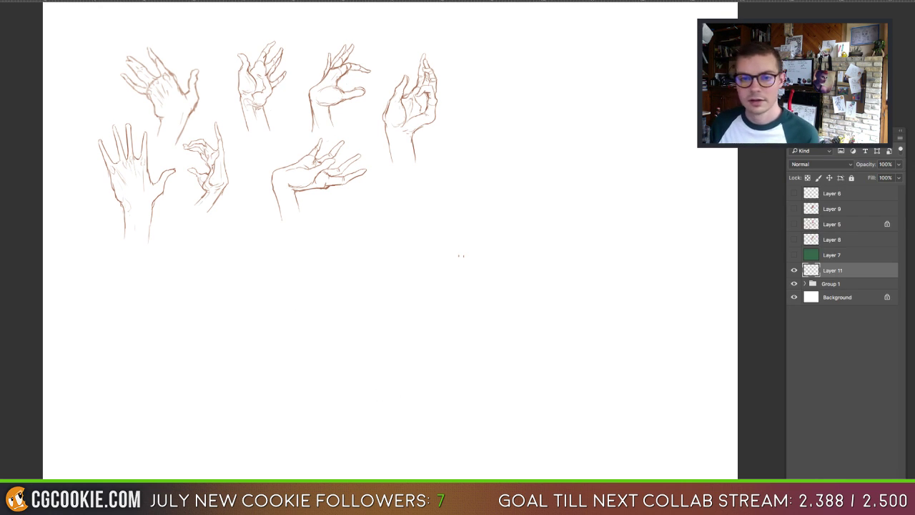
key(F7)
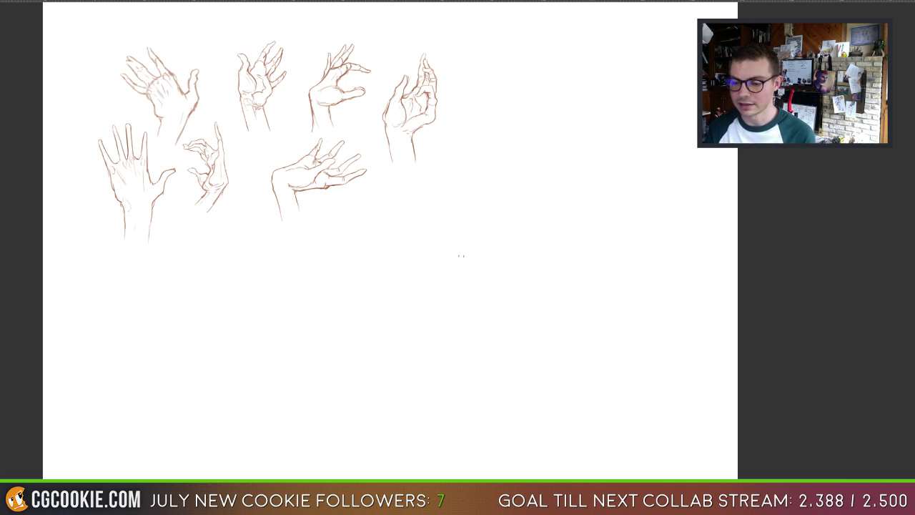
key(F7)
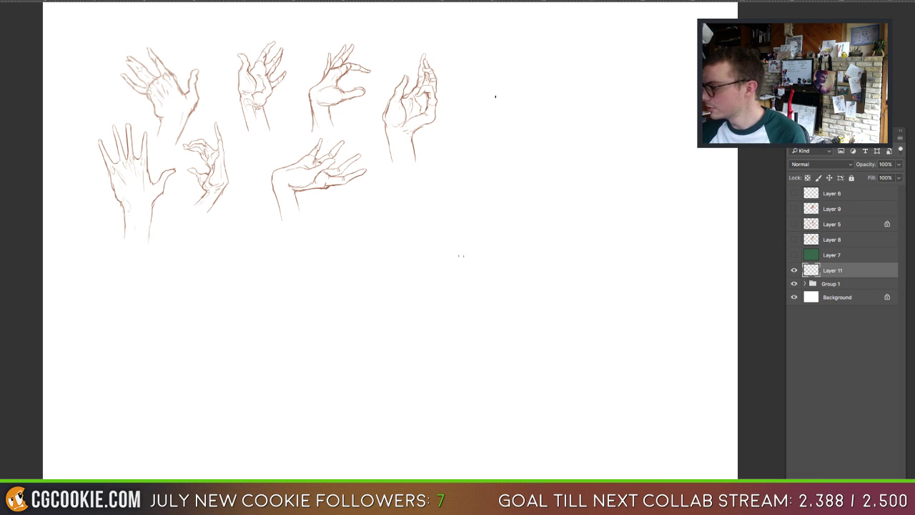
mouse_move(499, 149)
mouse_down()
mouse_move(498, 170)
mouse_move(507, 167)
mouse_move(484, 162)
mouse_move(493, 144)
mouse_move(508, 142)
mouse_move(530, 169)
mouse_move(501, 144)
mouse_move(508, 164)
mouse_move(487, 173)
mouse_move(486, 157)
mouse_move(463, 186)
mouse_up()
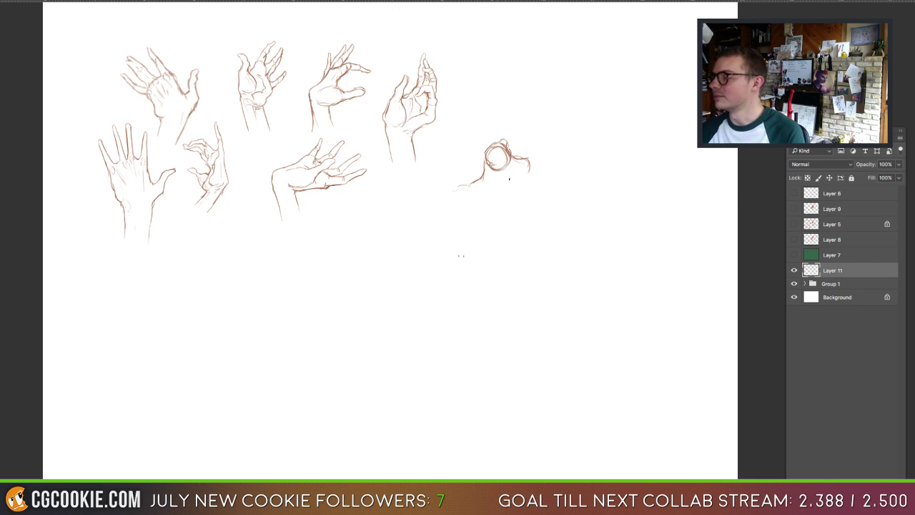
mouse_move(525, 159)
mouse_down()
mouse_move(533, 177)
mouse_move(508, 170)
mouse_up()
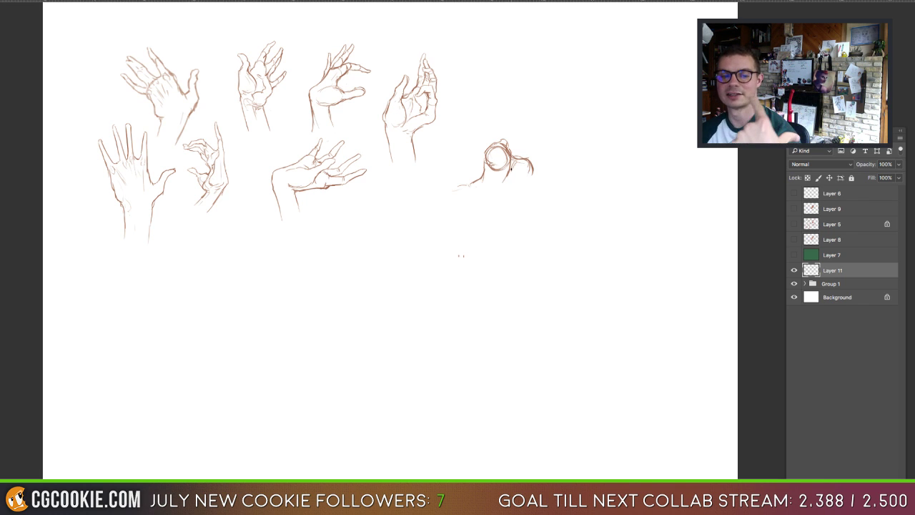
mouse_move(483, 163)
mouse_down()
mouse_move(457, 200)
mouse_move(475, 177)
mouse_move(453, 198)
mouse_move(405, 204)
mouse_move(393, 220)
mouse_move(529, 231)
mouse_move(544, 214)
mouse_move(519, 235)
mouse_up()
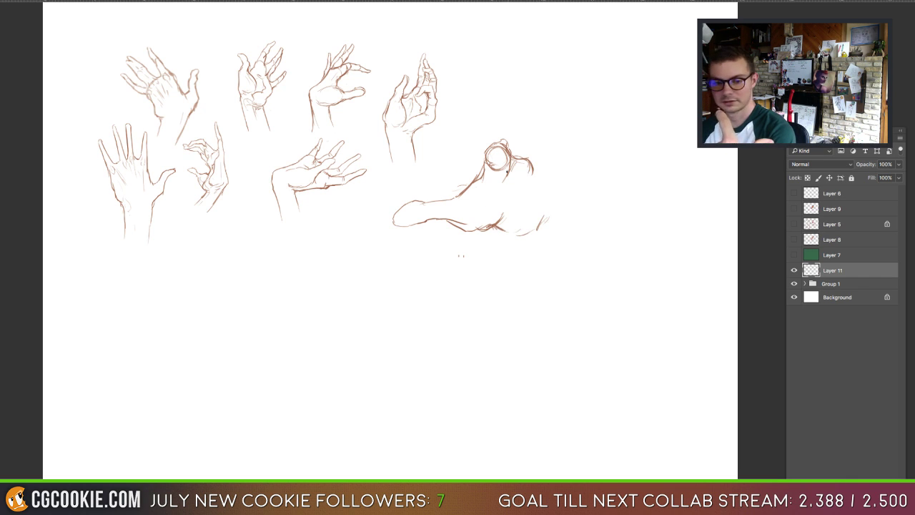
drag(507, 168, 484, 203)
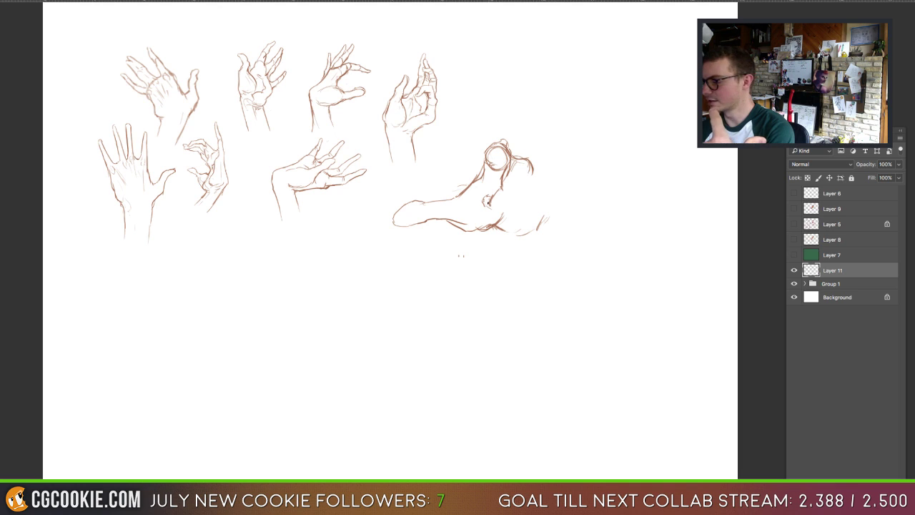
mouse_move(488, 204)
mouse_down()
mouse_move(488, 208)
mouse_move(507, 212)
mouse_move(529, 170)
mouse_move(508, 212)
mouse_move(533, 209)
mouse_move(543, 190)
mouse_move(530, 160)
mouse_up()
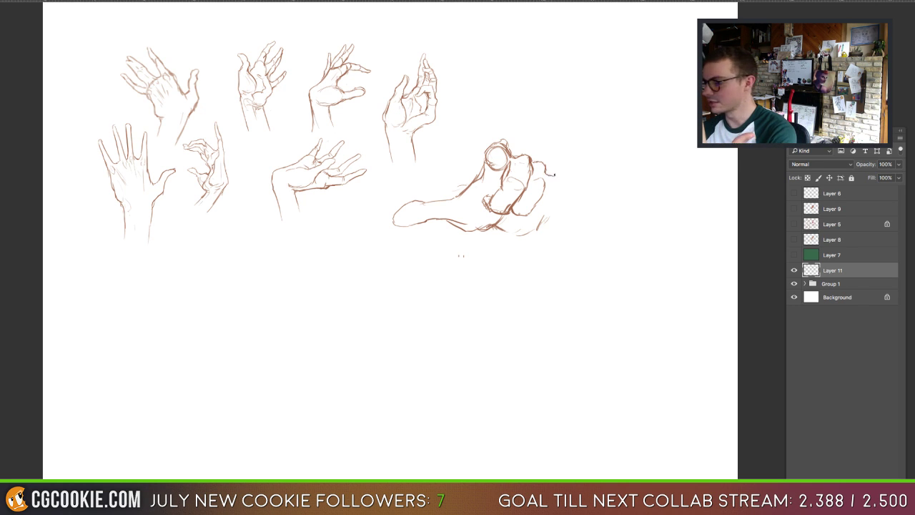
Step: Outline the fist's sides, forearm arcs and knuckle circle, then lasso around the knuckles
drag(558, 179, 551, 194)
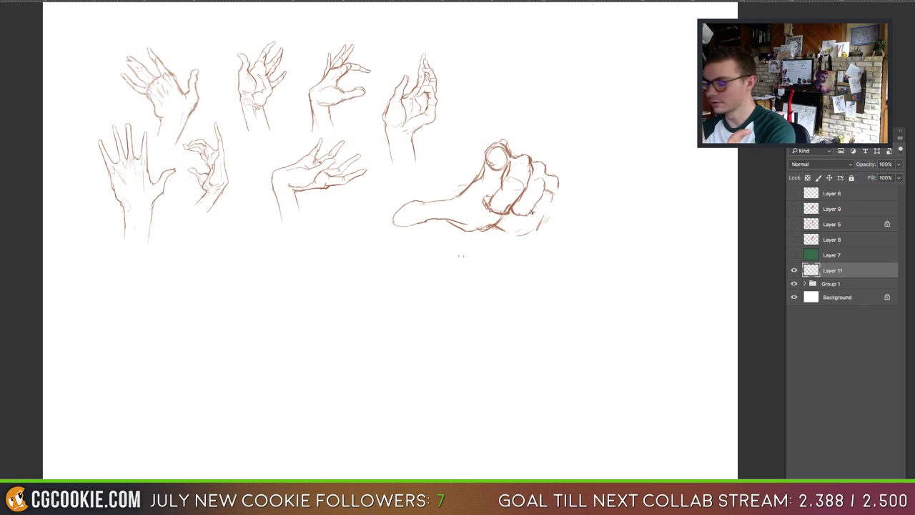
mouse_move(538, 217)
mouse_down()
mouse_move(529, 215)
mouse_move(557, 188)
mouse_move(548, 220)
mouse_up()
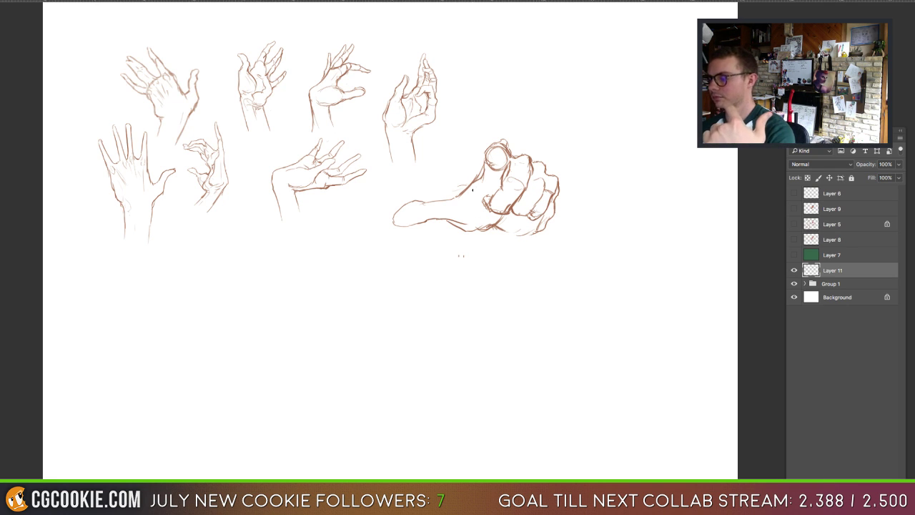
mouse_move(457, 185)
mouse_down()
mouse_move(477, 156)
mouse_move(461, 168)
mouse_move(455, 132)
mouse_move(464, 116)
mouse_move(455, 127)
mouse_move(470, 115)
mouse_move(503, 116)
mouse_move(518, 143)
mouse_up()
mouse_move(463, 108)
mouse_down()
mouse_move(456, 134)
mouse_move(487, 100)
mouse_move(449, 126)
mouse_move(503, 113)
mouse_move(452, 117)
mouse_move(462, 114)
mouse_move(465, 151)
mouse_up()
mouse_move(549, 214)
mouse_down()
mouse_move(550, 226)
mouse_move(537, 212)
mouse_up()
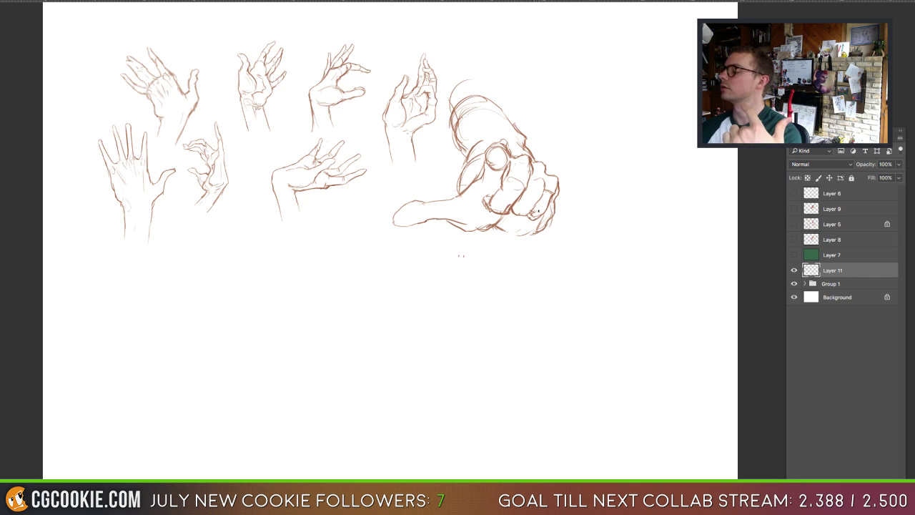
mouse_move(502, 163)
mouse_down()
mouse_move(489, 169)
mouse_move(494, 152)
mouse_move(507, 171)
mouse_move(492, 153)
mouse_move(506, 161)
mouse_move(483, 153)
mouse_move(476, 180)
mouse_move(443, 199)
mouse_move(422, 197)
mouse_move(394, 220)
mouse_move(448, 216)
mouse_move(521, 238)
mouse_move(552, 203)
mouse_up()
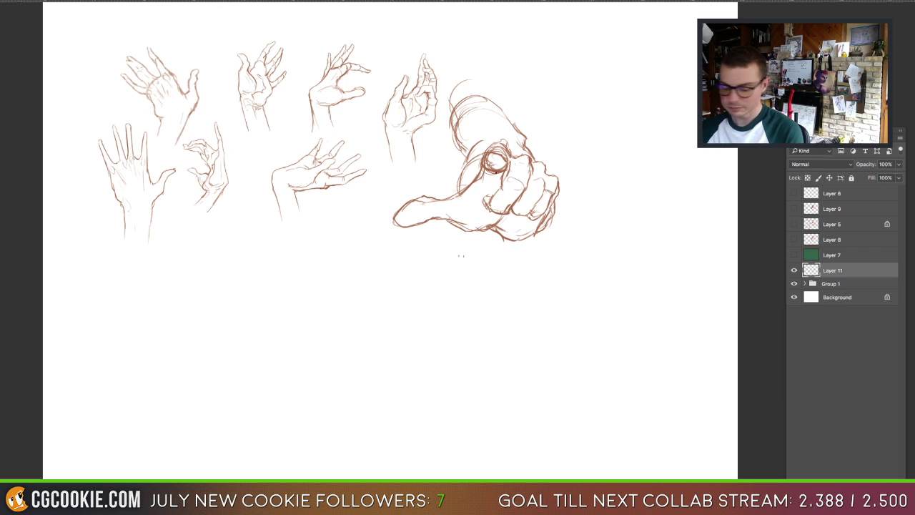
mouse_move(507, 182)
mouse_down()
mouse_move(492, 217)
mouse_move(542, 218)
mouse_move(559, 191)
mouse_move(560, 163)
mouse_move(533, 153)
mouse_up()
Step: Scale up and slightly rotate the lassoed knuckles with Free Transform, then deselect
key(f)
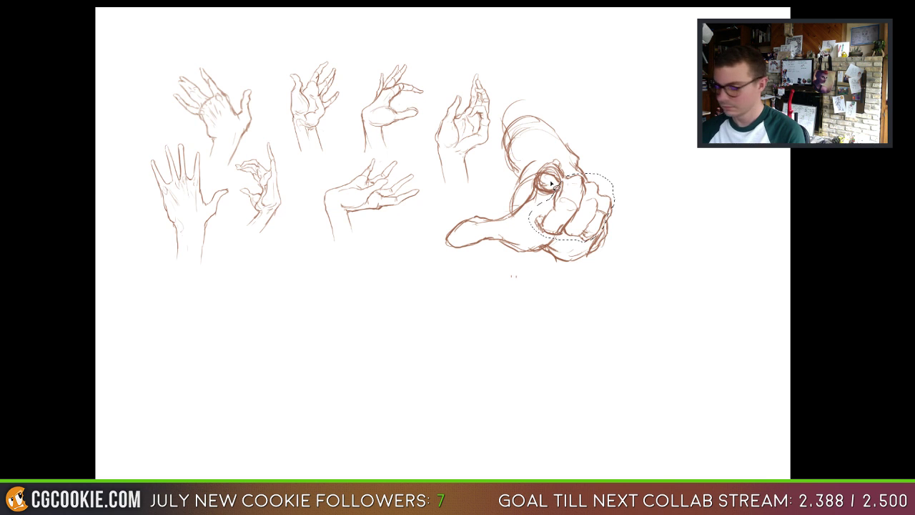
key(f)
key(f)
key(ctrl+t)
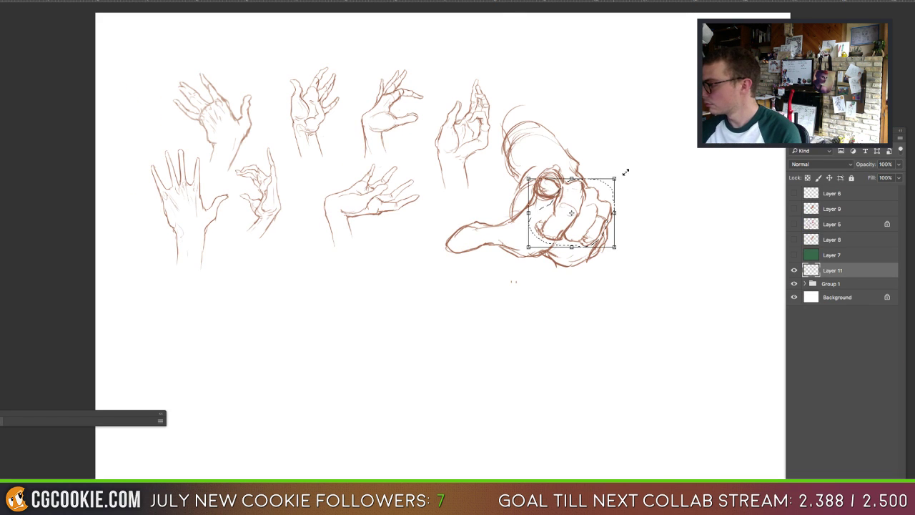
drag(626, 172, 613, 195)
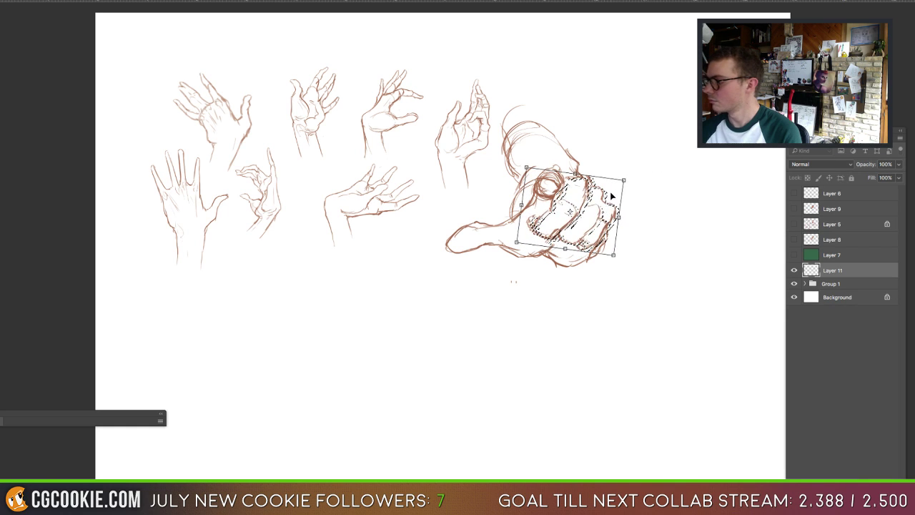
key(Return)
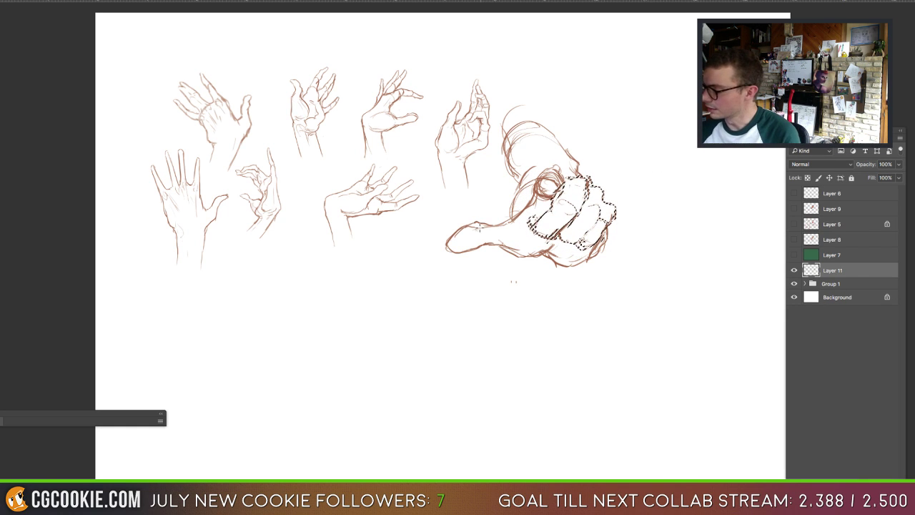
key(ctrl+d)
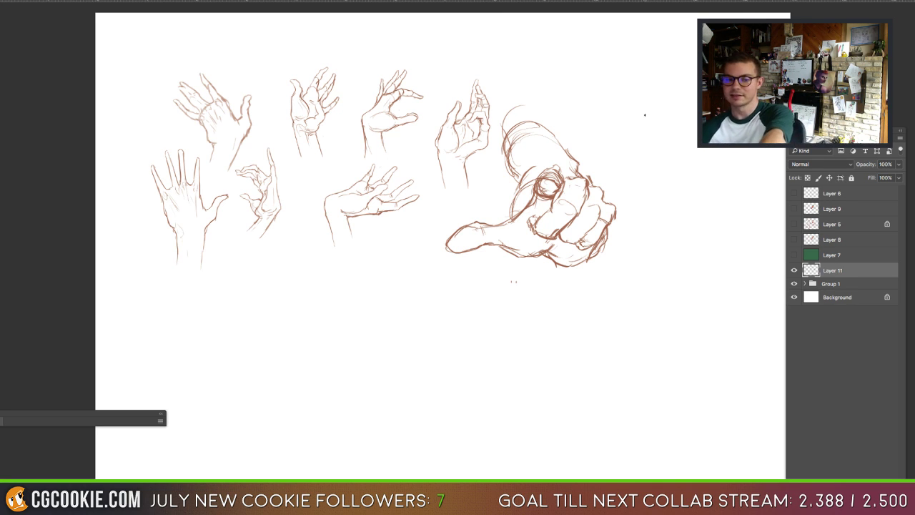
Step: Sketch a small finger stroke at the upper right and shift it further right
mouse_move(664, 110)
mouse_down()
mouse_move(648, 111)
mouse_move(625, 132)
mouse_up()
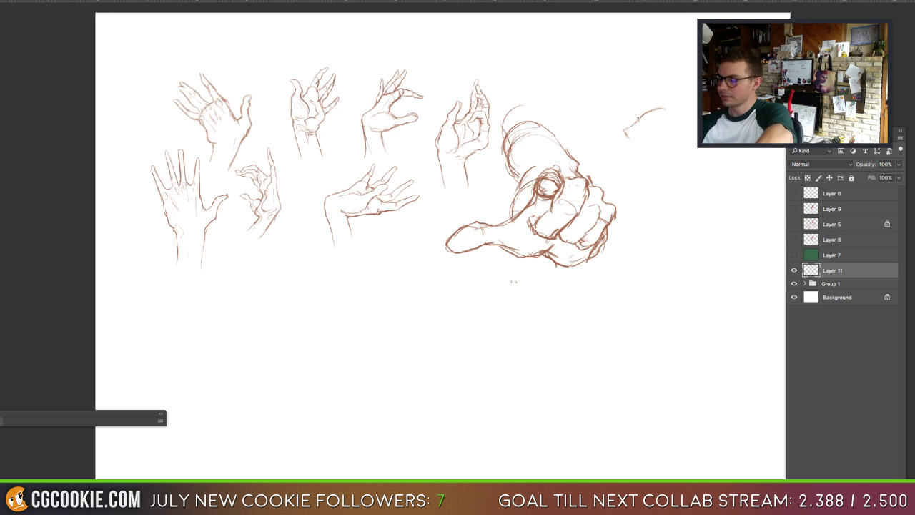
mouse_move(622, 130)
mouse_down()
mouse_move(649, 132)
mouse_move(631, 144)
mouse_up()
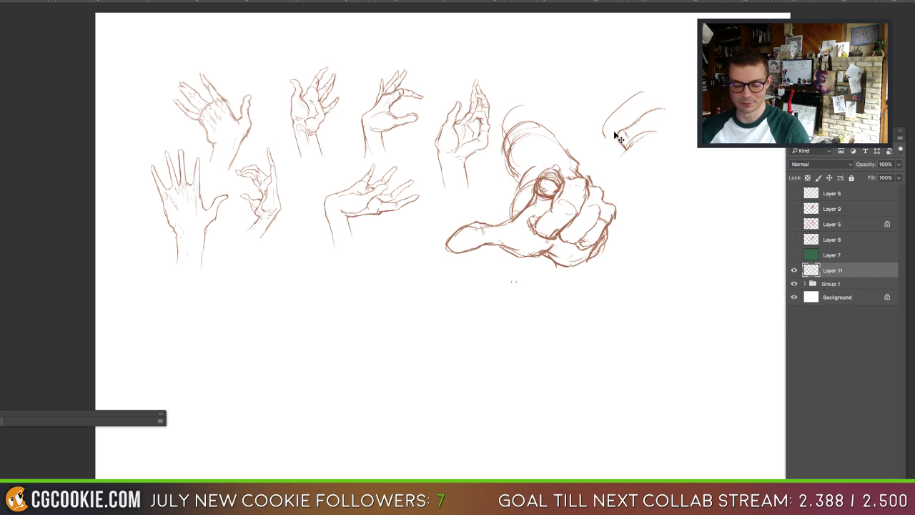
key(l)
mouse_move(659, 85)
mouse_down()
mouse_move(676, 169)
mouse_move(659, 86)
mouse_up()
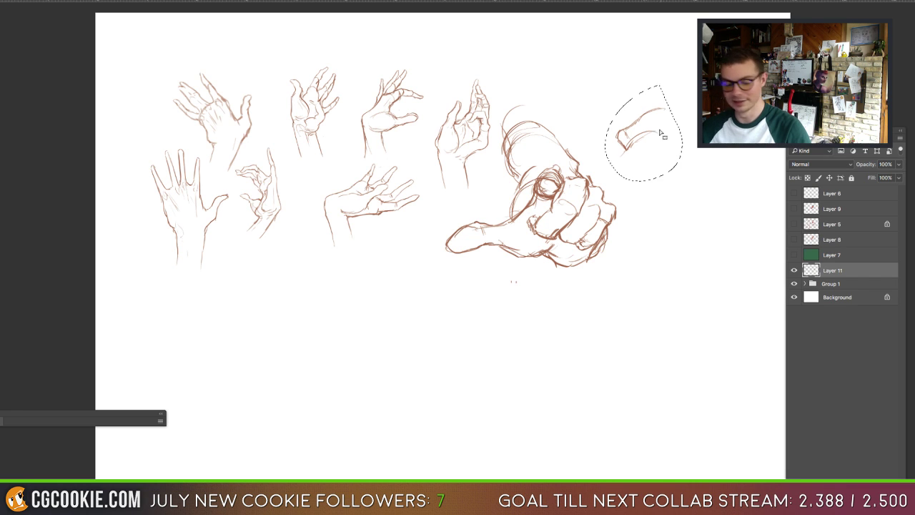
key(ctrl+t)
drag(657, 150, 704, 143)
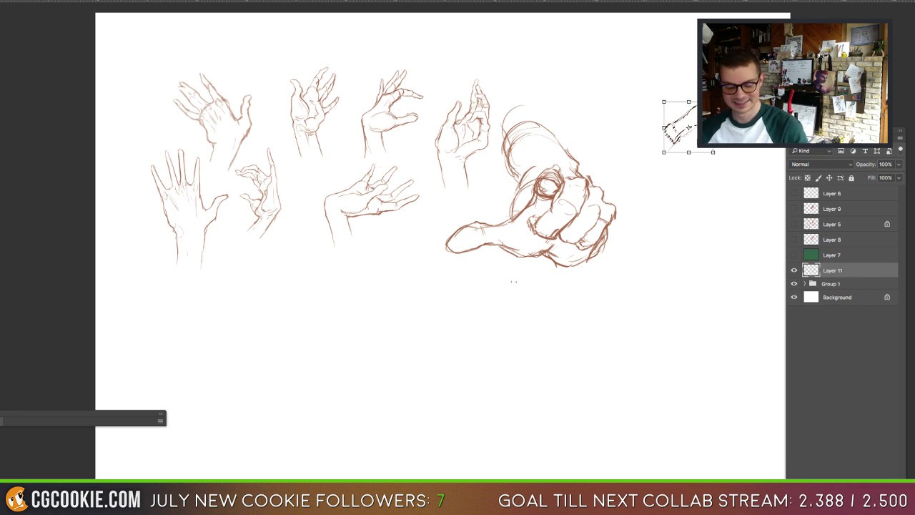
key(Return)
key(ctrl+d)
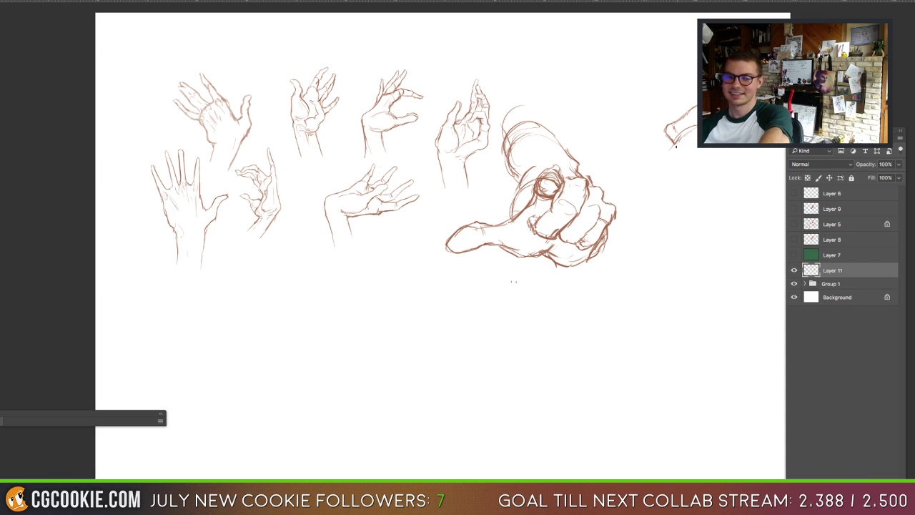
Step: Build the curled hand around it with right-edge, wrist, finger and fingertip strokes
drag(674, 143, 639, 174)
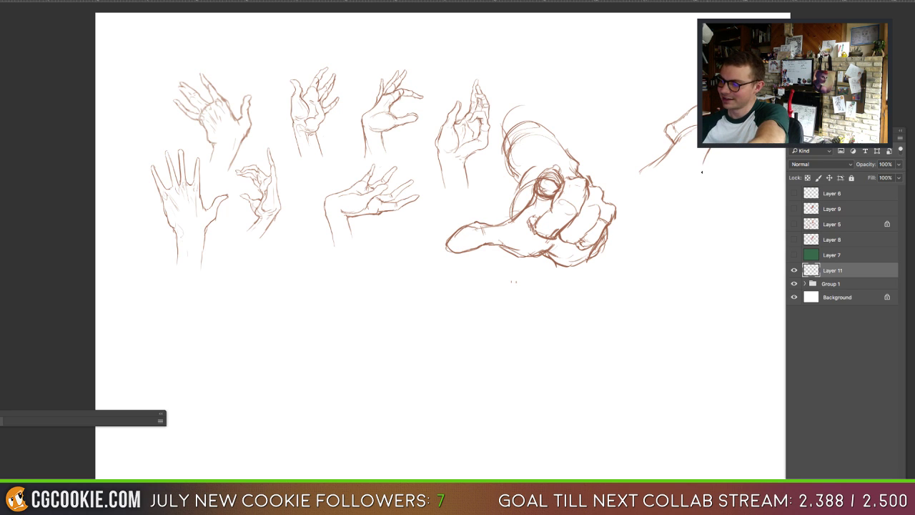
drag(706, 153, 700, 207)
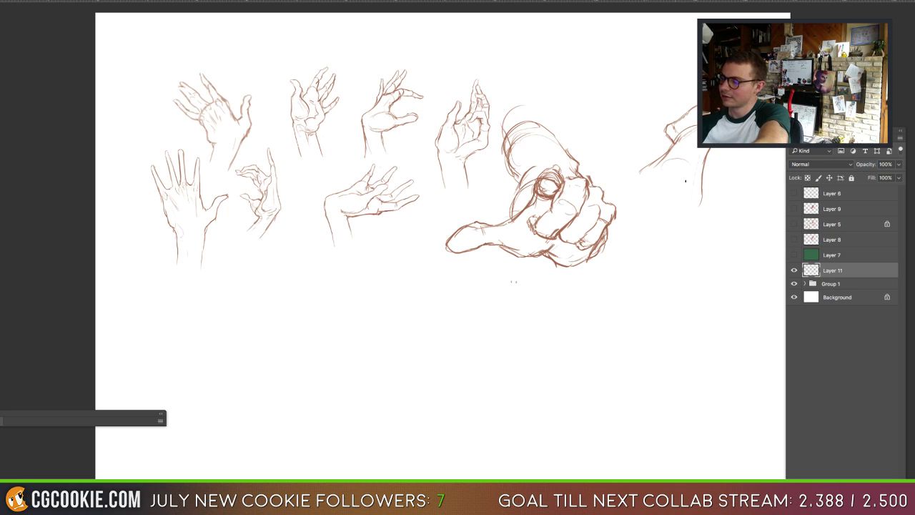
drag(668, 169, 690, 211)
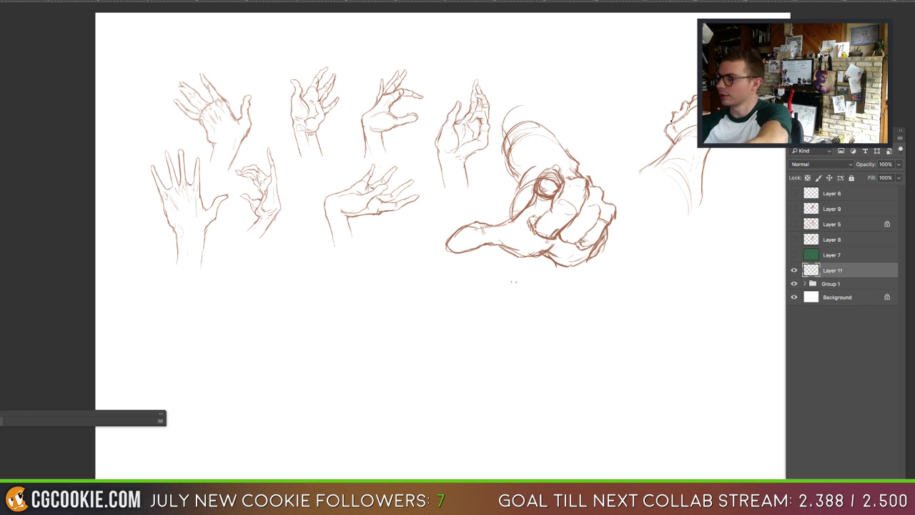
mouse_move(657, 123)
mouse_down()
mouse_move(653, 130)
mouse_move(665, 134)
mouse_up()
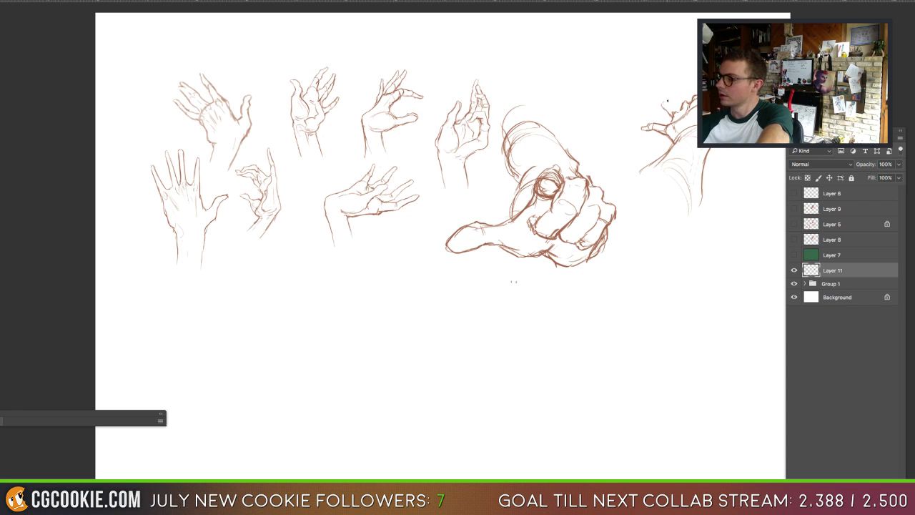
mouse_move(667, 100)
mouse_down()
mouse_move(678, 111)
mouse_move(685, 102)
mouse_up()
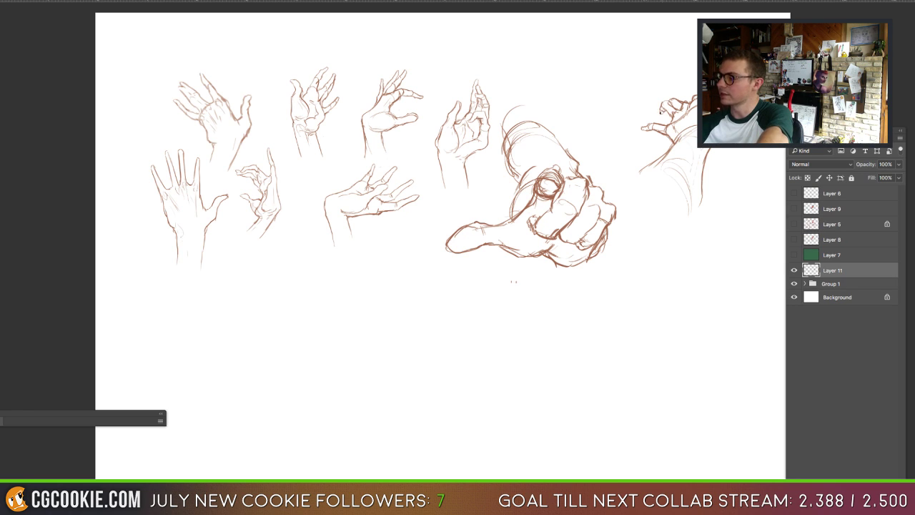
drag(660, 112, 671, 113)
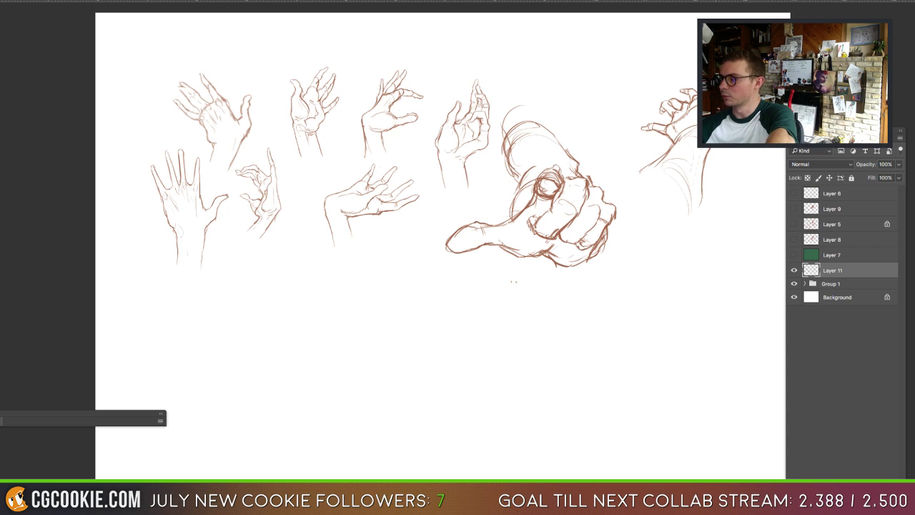
mouse_move(663, 155)
mouse_down()
mouse_move(638, 172)
mouse_move(703, 193)
mouse_move(682, 217)
mouse_up()
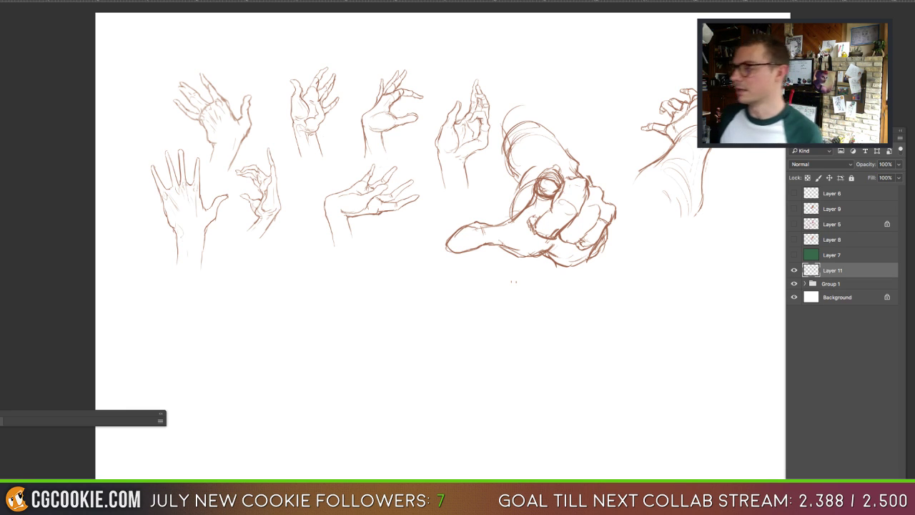
Step: Lasso the reaching arm sketch, move it up to the top right, and deselect
mouse_move(687, 69)
mouse_down()
mouse_move(625, 186)
mouse_move(756, 157)
mouse_up()
drag(715, 75, 691, 70)
key(v)
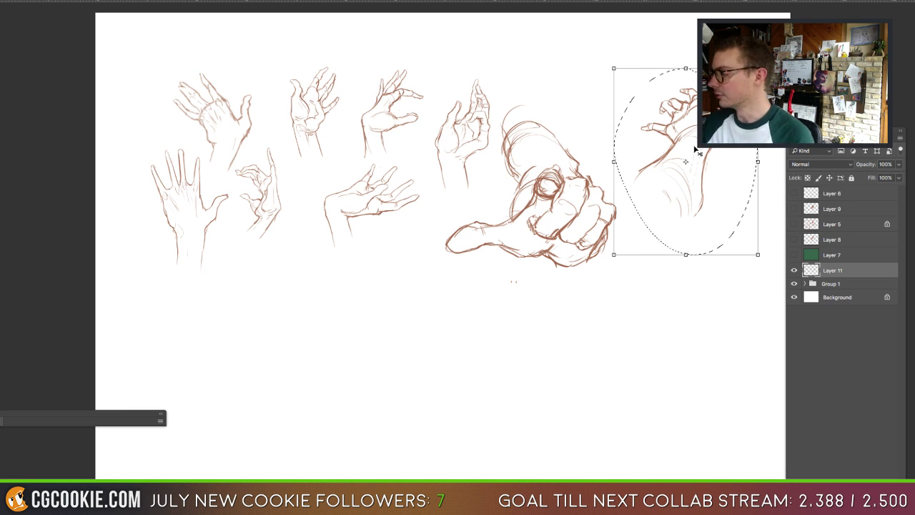
mouse_move(701, 153)
mouse_down()
mouse_move(645, 104)
mouse_move(644, 112)
mouse_up()
key(ctrl+d)
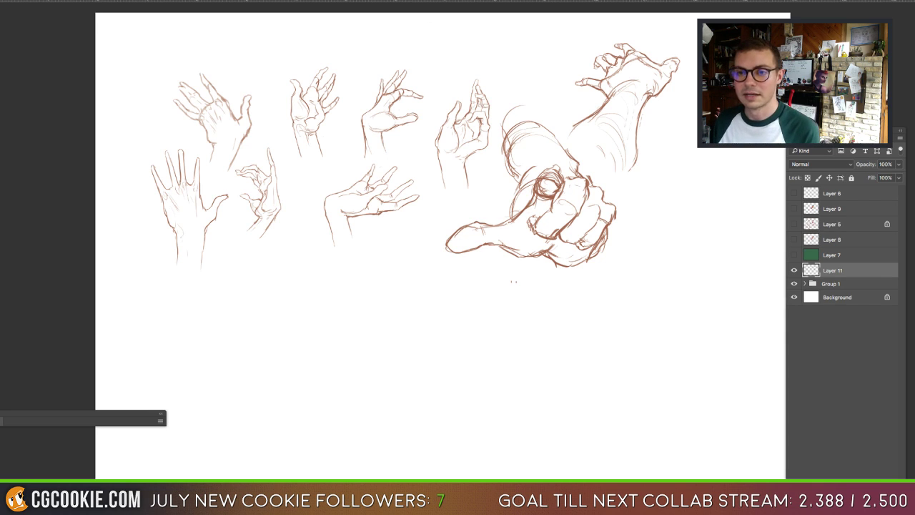
key(ctrl+Tab)
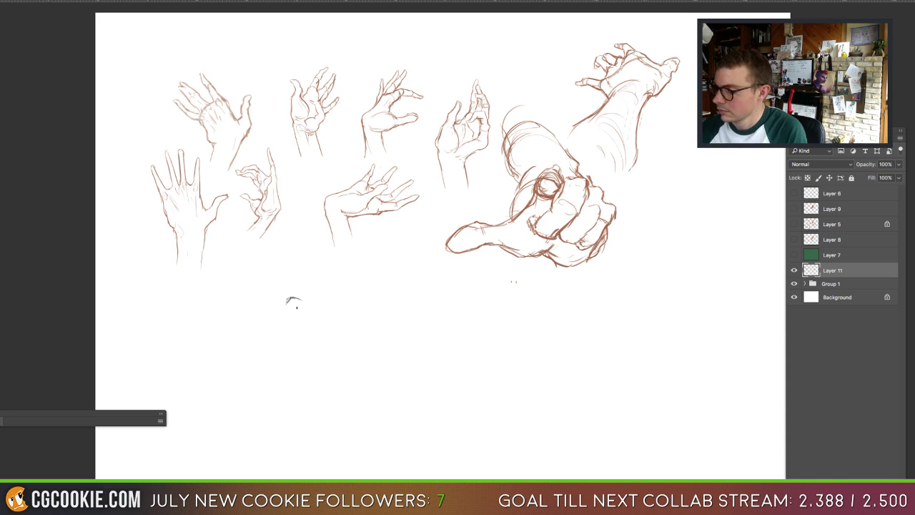
Step: Sample the fist's brown and draw the left edge, bottom curve and right edge of a small hand
alt+click(544, 180)
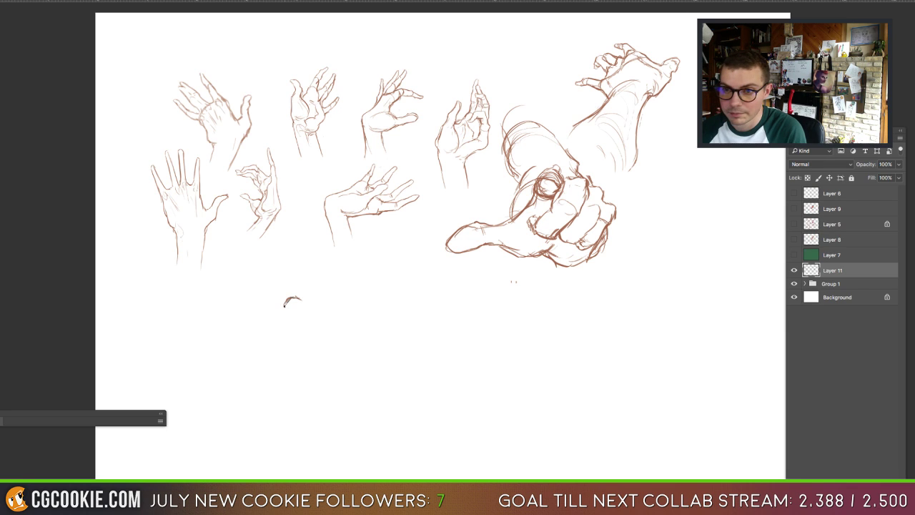
drag(284, 309, 284, 332)
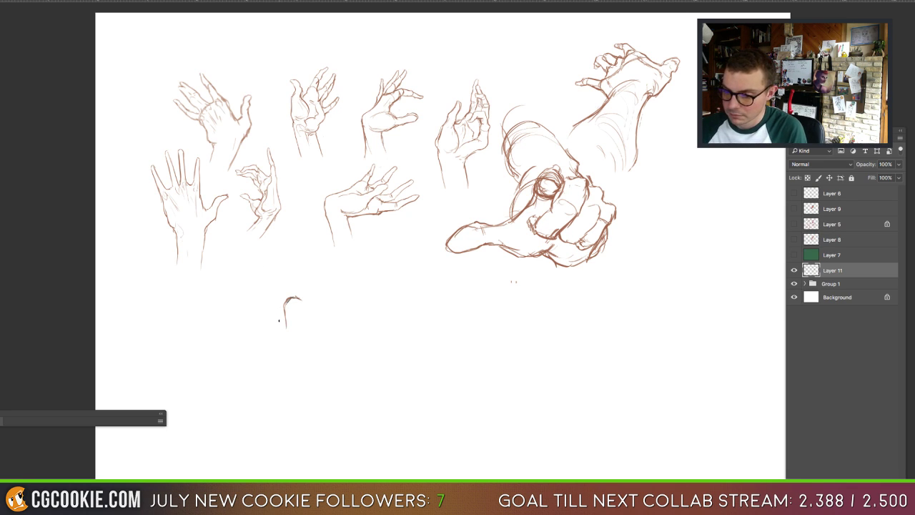
drag(285, 305, 284, 329)
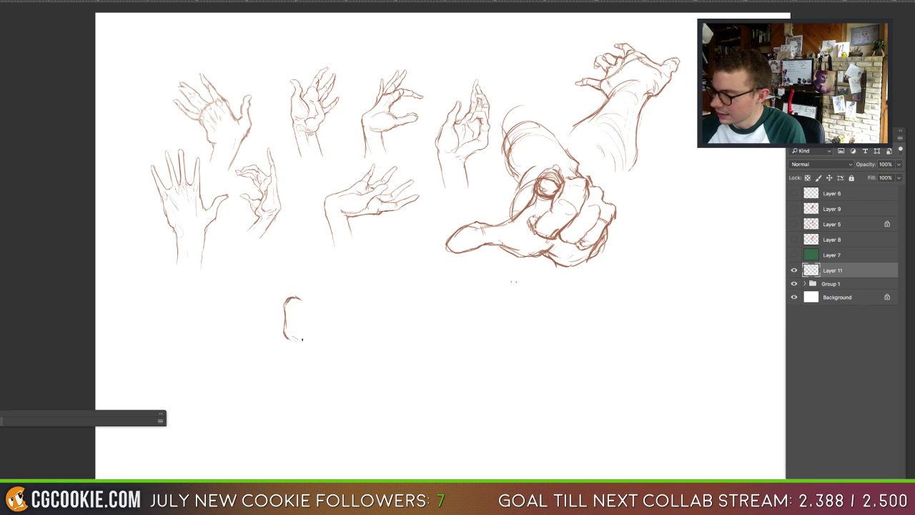
drag(311, 345, 319, 351)
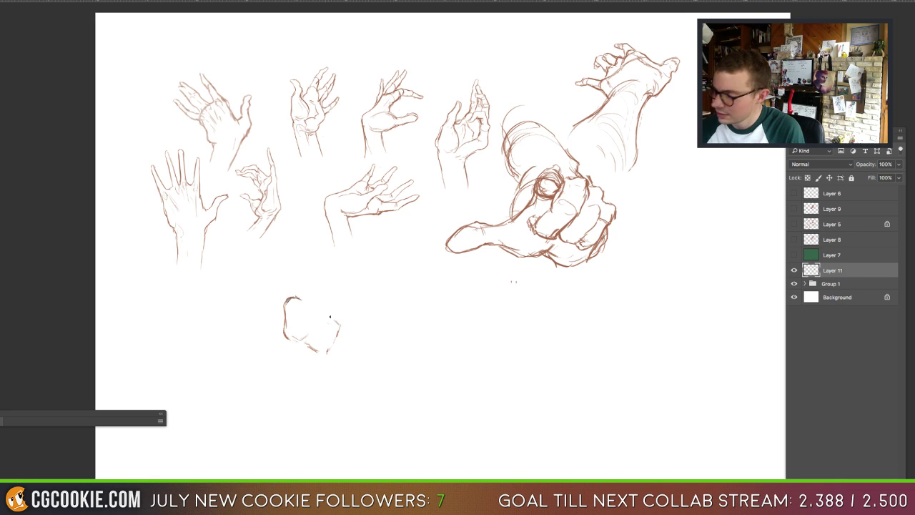
drag(329, 316, 327, 309)
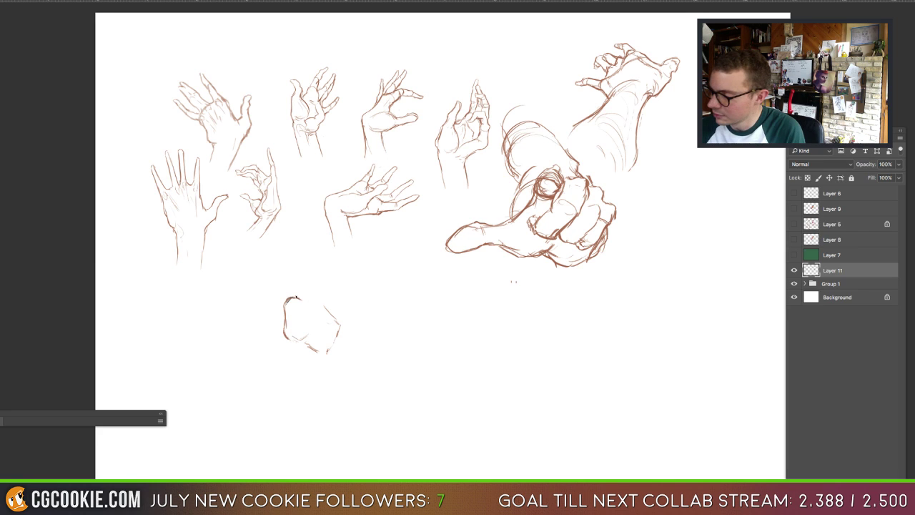
Step: Shape the small hand's top and raised thumb, erasing and redrawing the upper outline, then lasso it
drag(302, 299, 311, 283)
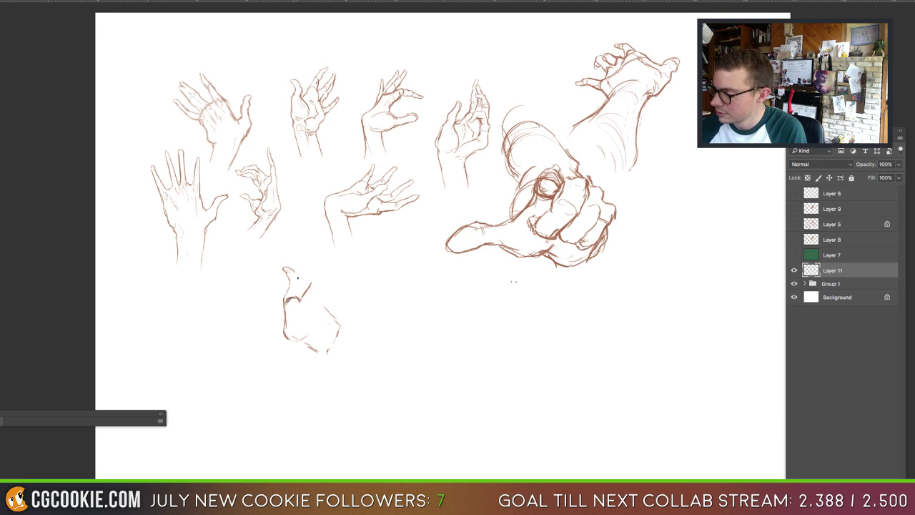
drag(297, 276, 300, 293)
mouse_move(305, 310)
mouse_down()
mouse_move(296, 282)
mouse_move(306, 268)
mouse_move(285, 286)
mouse_move(296, 266)
mouse_move(282, 270)
mouse_move(296, 296)
mouse_up()
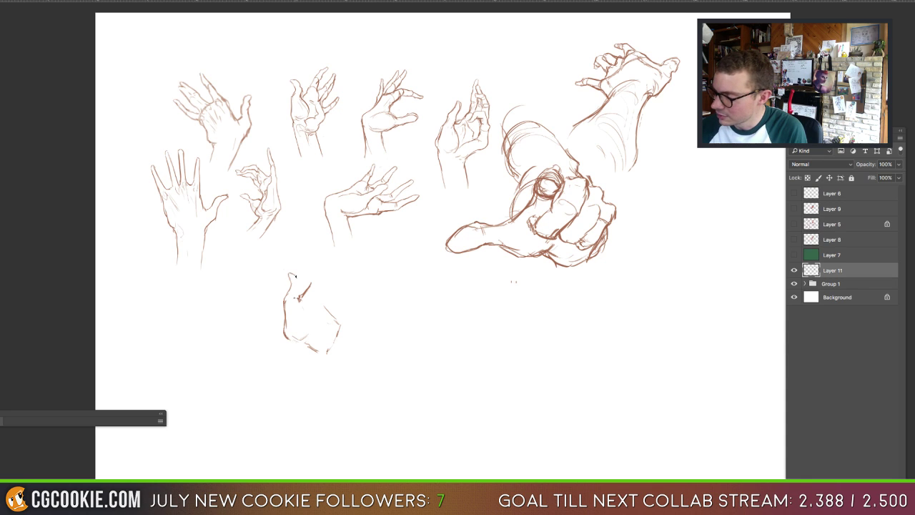
drag(299, 280, 300, 290)
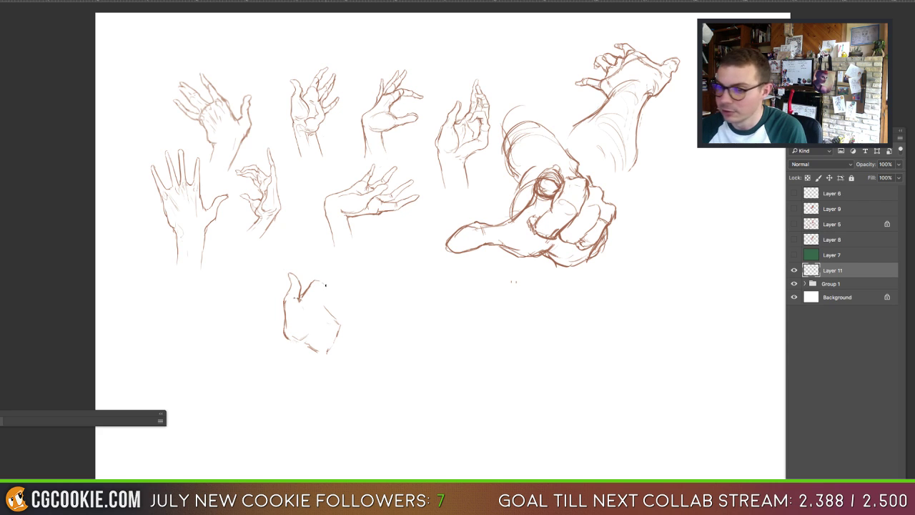
drag(315, 275, 300, 296)
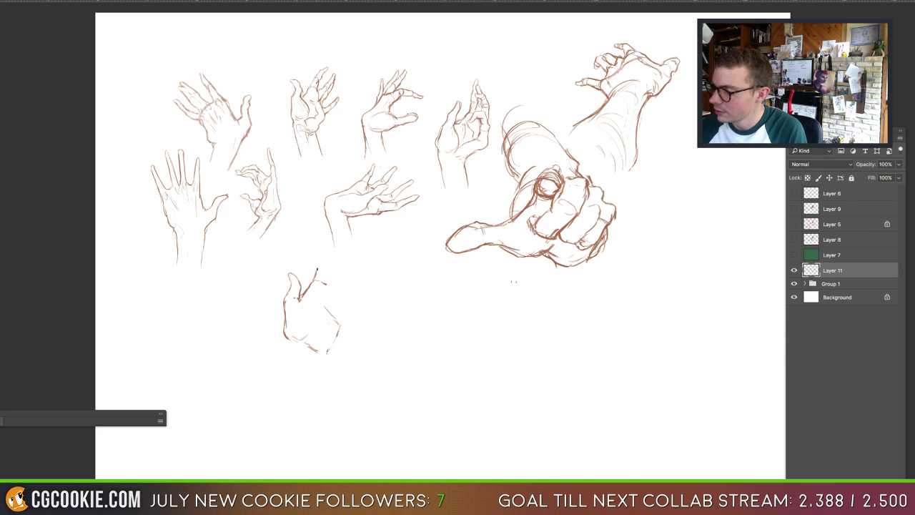
mouse_move(319, 265)
mouse_down()
mouse_move(275, 343)
mouse_move(322, 250)
mouse_up()
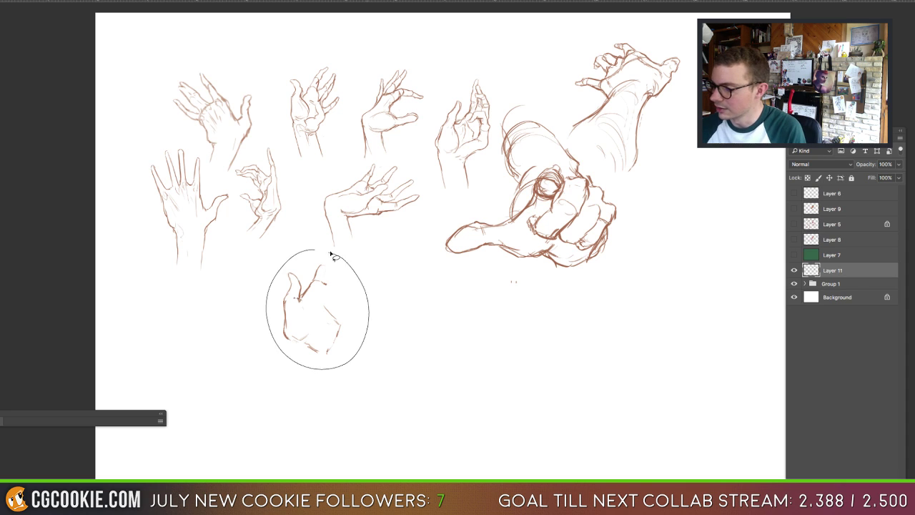
Step: Move the small hand sketch down and left and deselect it
drag(337, 306, 306, 336)
key(ctrl+d)
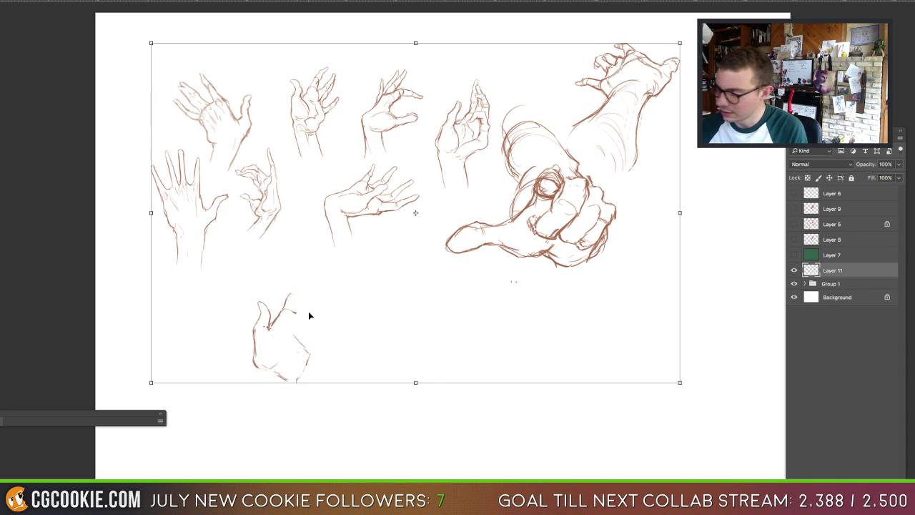
key(b)
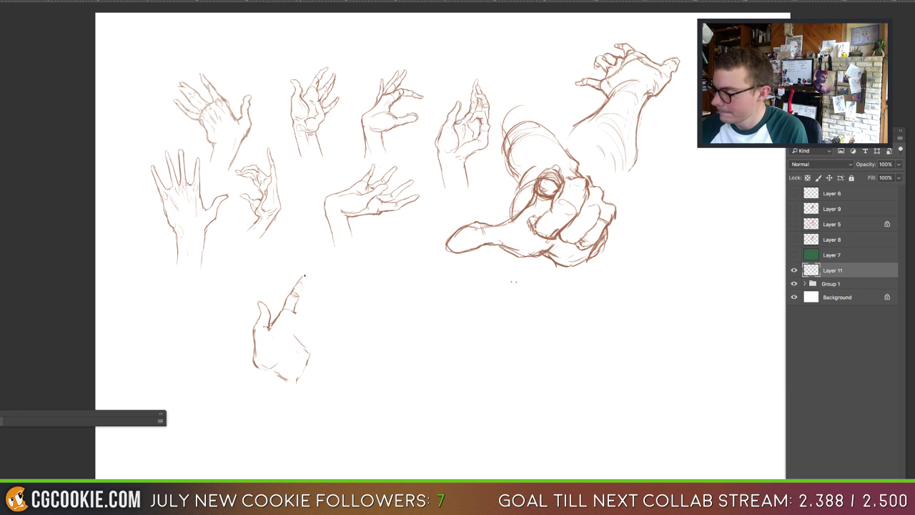
Step: Draw the raised fingers, fingertip outlines and right side of the lower hand
drag(310, 276, 298, 300)
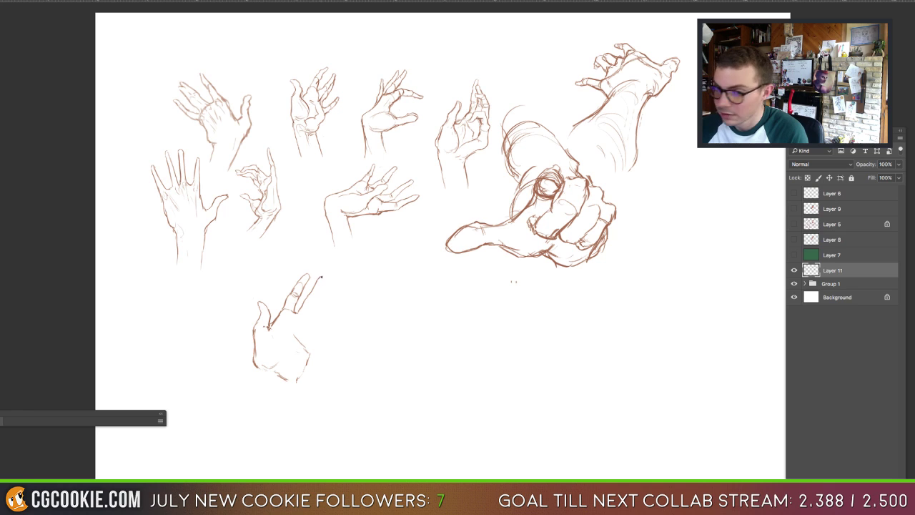
drag(324, 277, 326, 286)
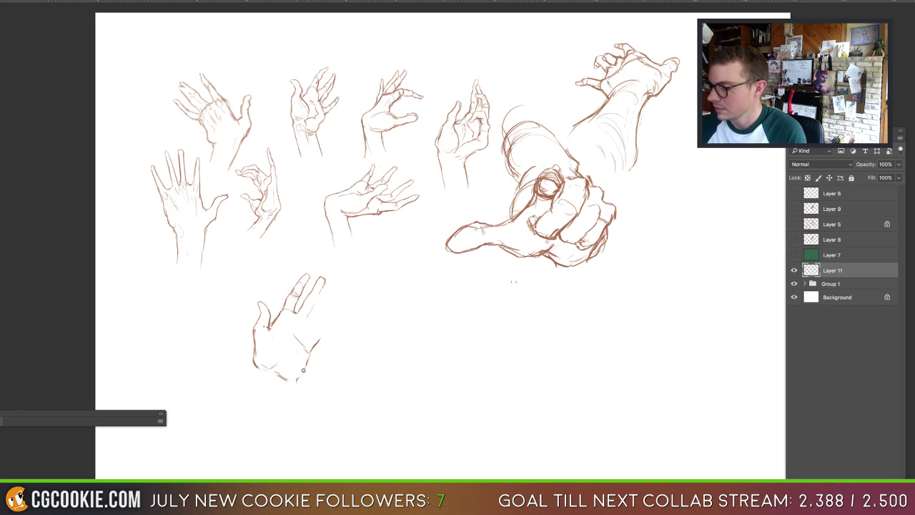
drag(319, 338, 300, 377)
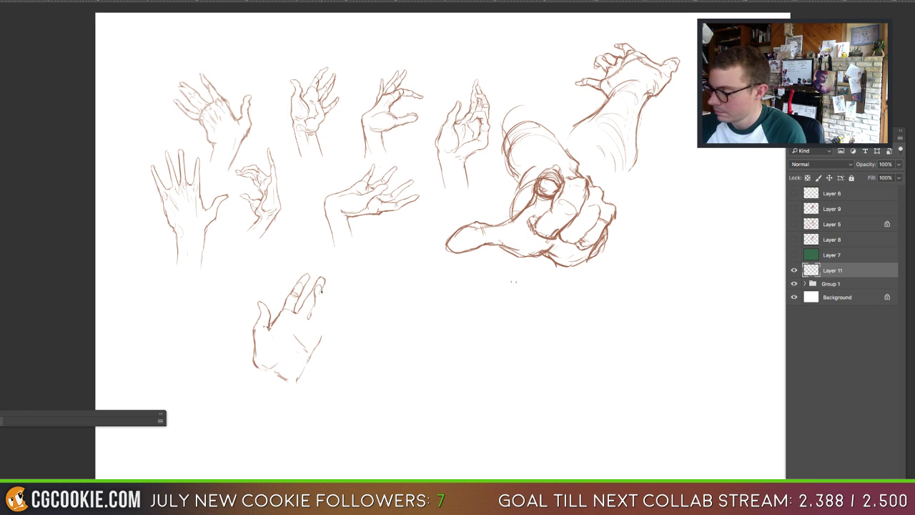
drag(321, 287, 324, 296)
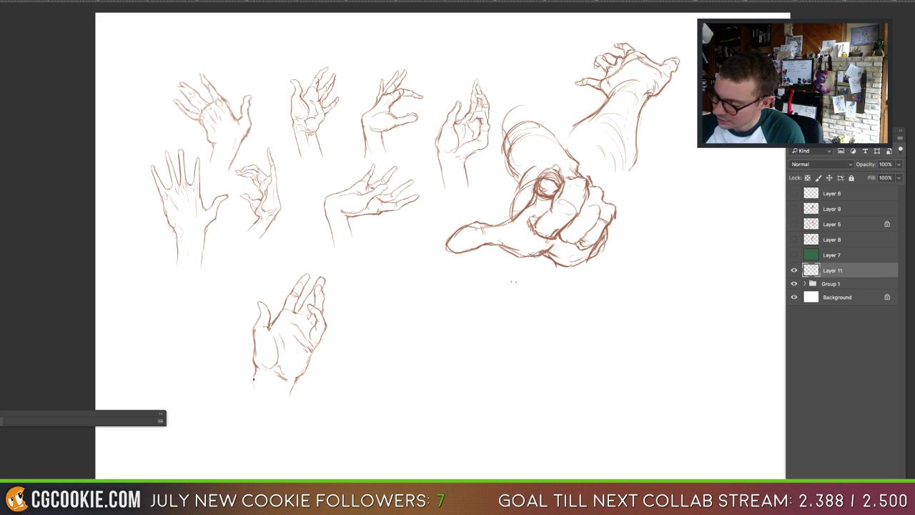
Step: Extend the left and right wrist contours downward, then erase most of the left wrist line
drag(251, 394, 249, 414)
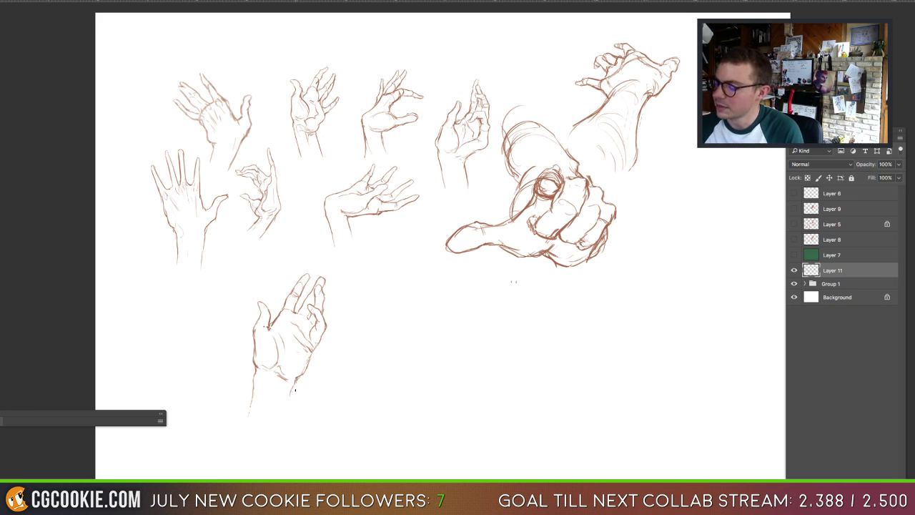
drag(289, 392, 292, 414)
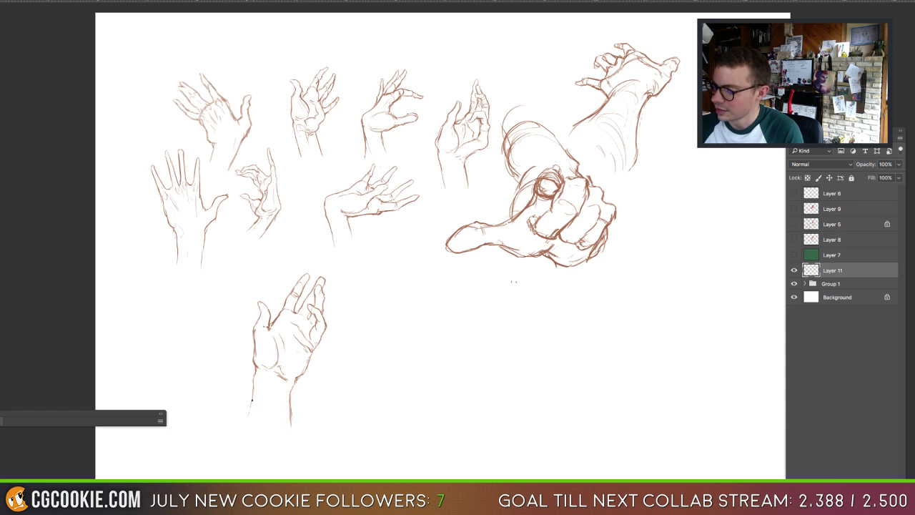
drag(252, 391, 246, 422)
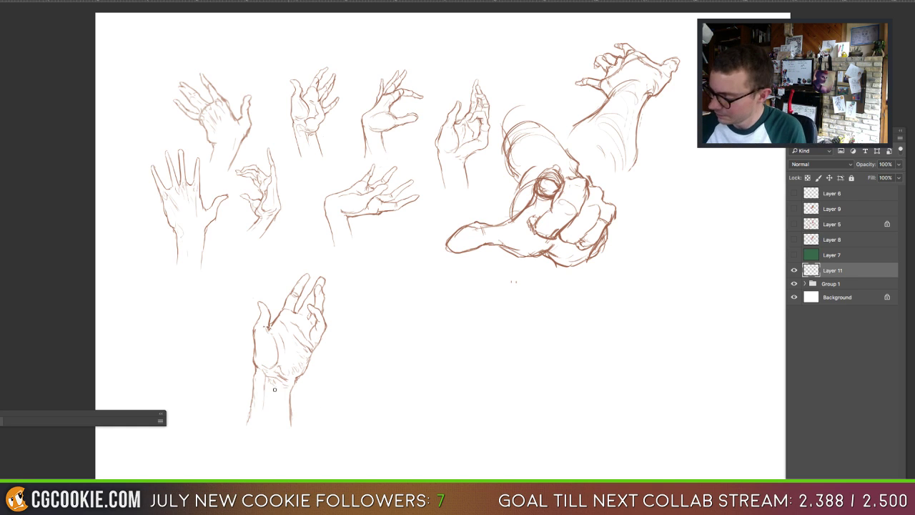
mouse_move(252, 397)
mouse_down()
mouse_move(247, 421)
mouse_move(256, 388)
mouse_move(252, 414)
mouse_up()
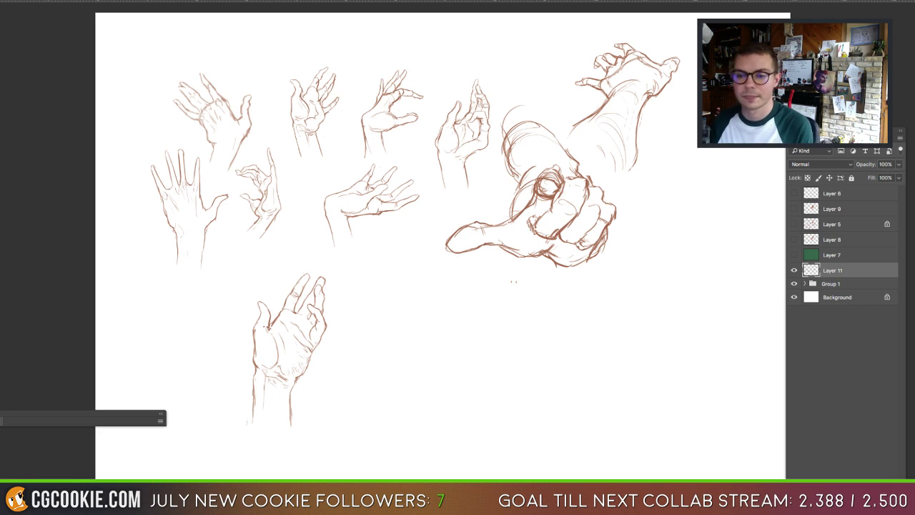
Step: Draw the curves and strokes of a new bent hand to the right of the lower hand
key(Tab)
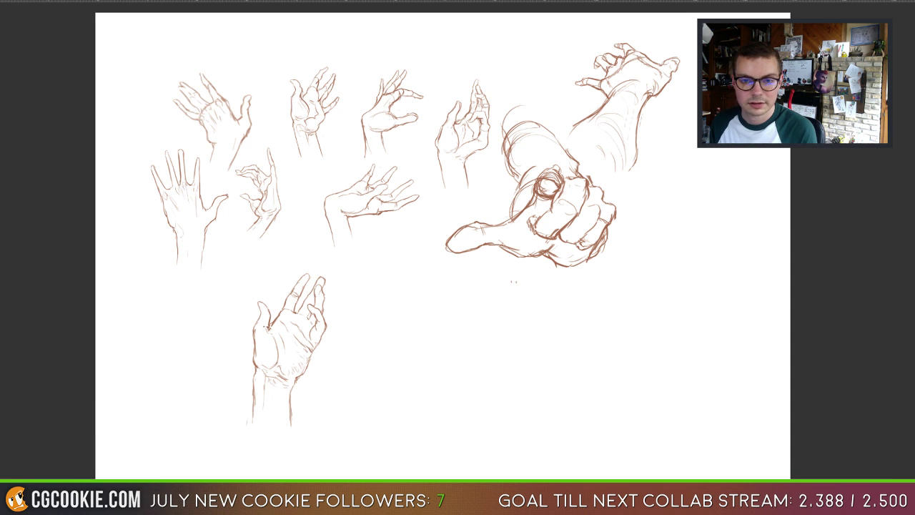
key(Tab)
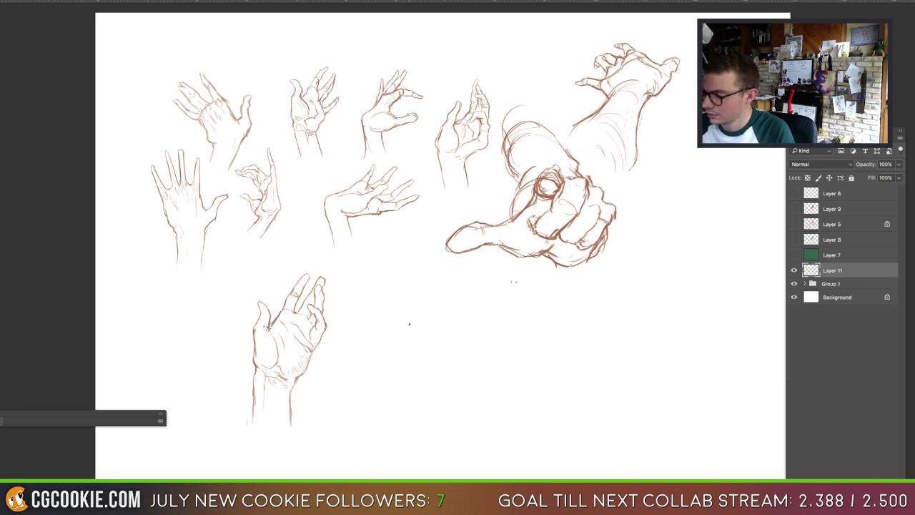
drag(409, 318, 384, 349)
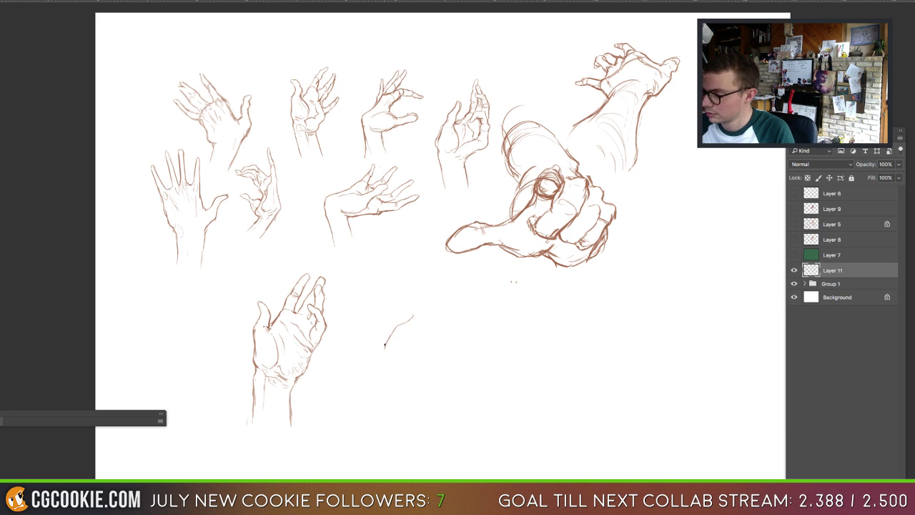
mouse_move(380, 354)
mouse_down()
mouse_move(377, 366)
mouse_move(384, 366)
mouse_up()
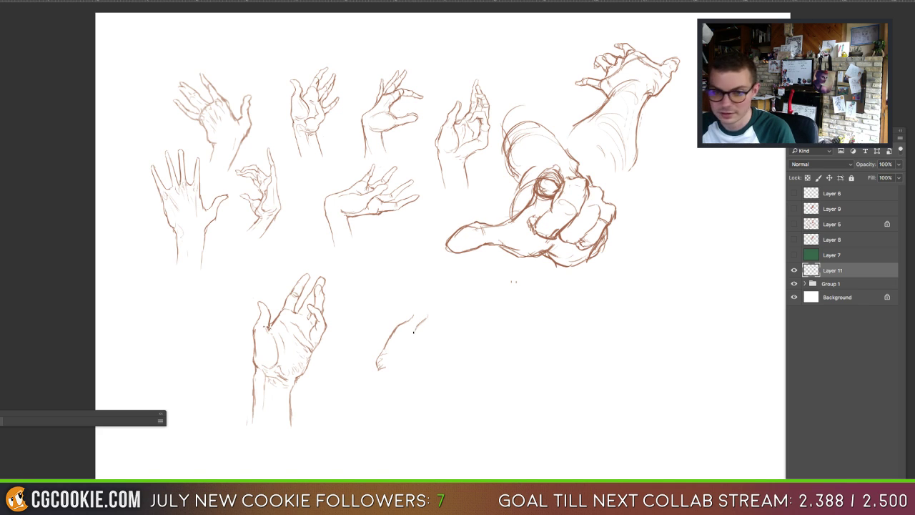
mouse_move(408, 341)
mouse_down()
mouse_move(406, 380)
mouse_move(356, 339)
mouse_move(385, 357)
mouse_move(387, 366)
mouse_move(358, 384)
mouse_move(367, 377)
mouse_move(382, 403)
mouse_up()
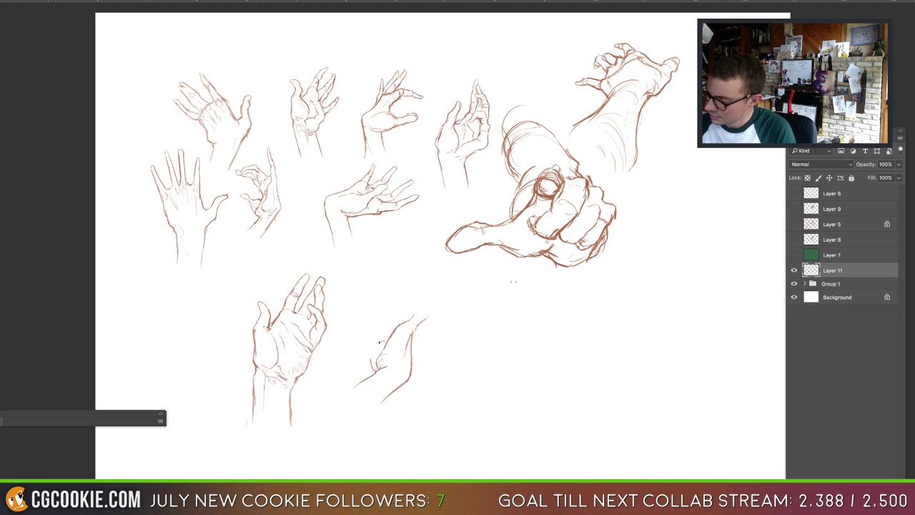
drag(387, 340, 376, 342)
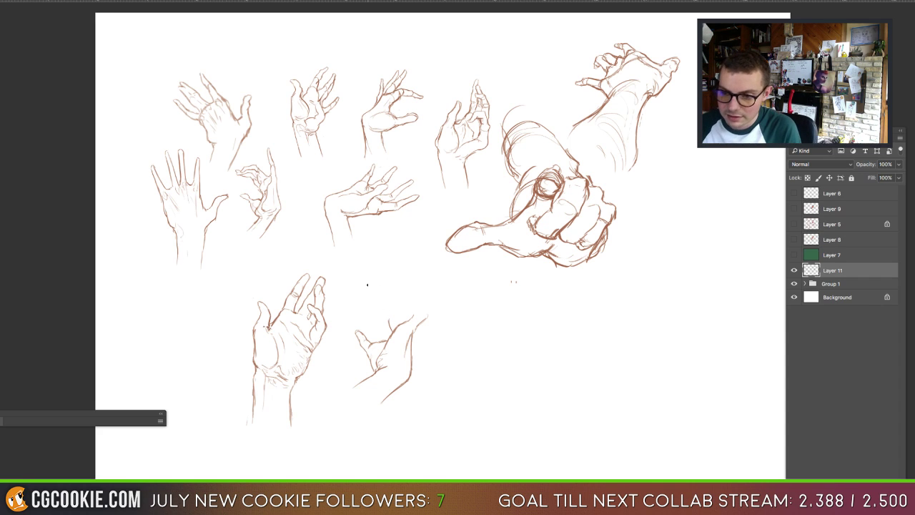
Step: Hide and show the panels and switch document tabs to review the drawing
key(Tab)
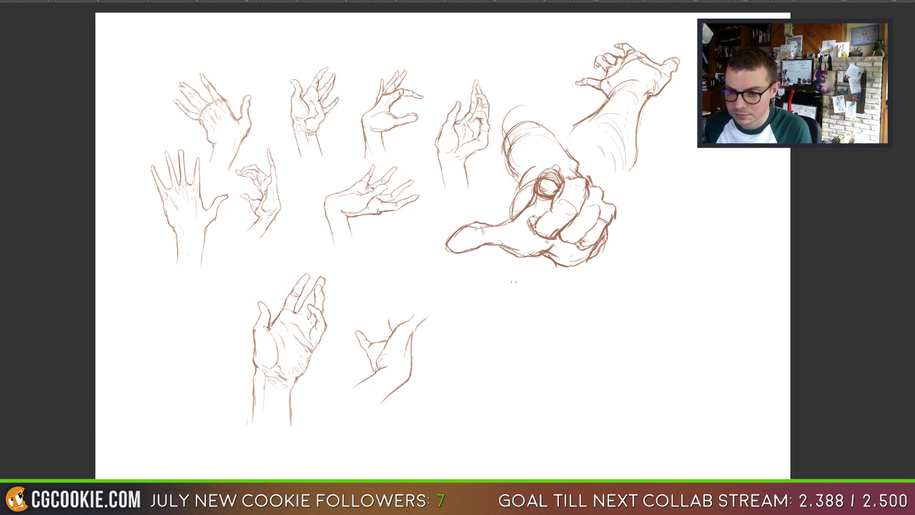
key(Tab)
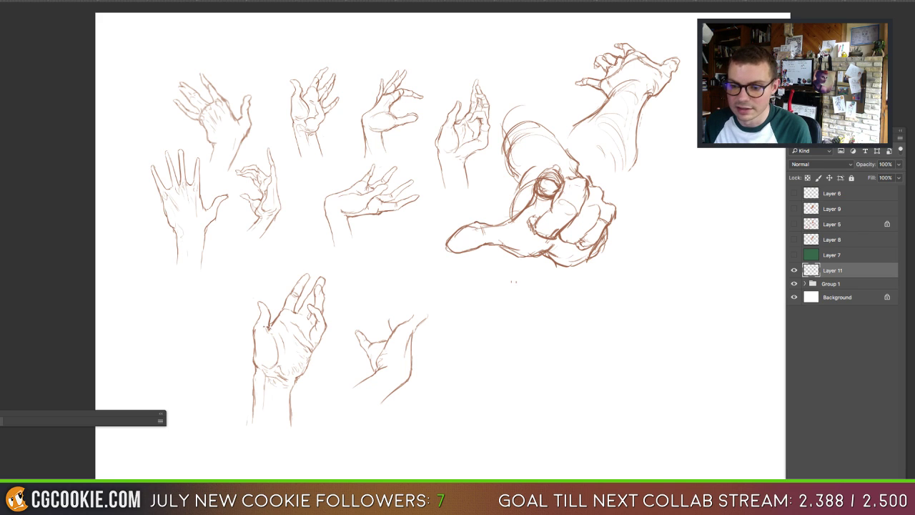
key(ctrl+Tab)
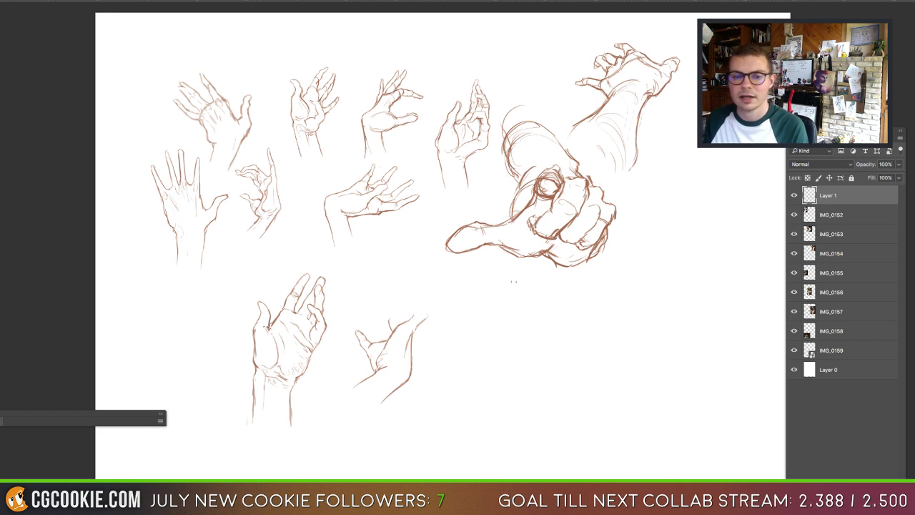
key(ctrl+Tab)
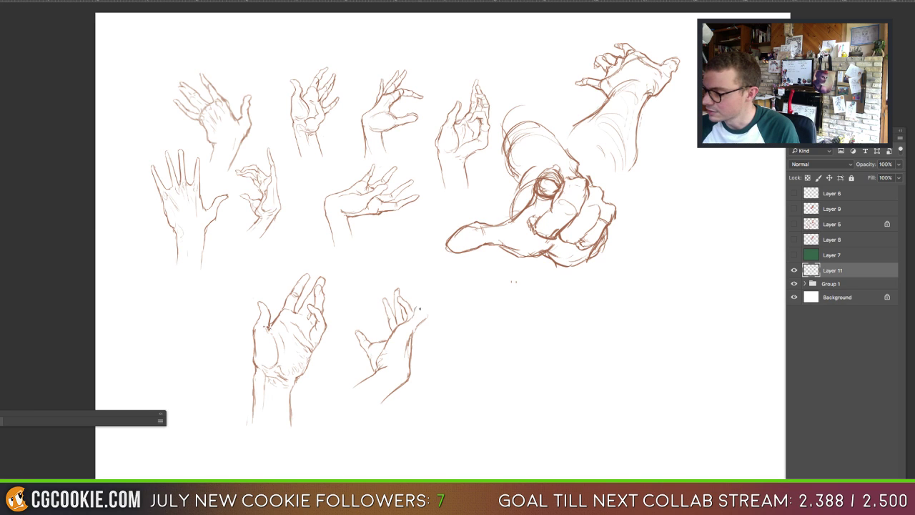
Step: Add a brown stroke to the lower-right hand's fingertip, then review the whole canvas
drag(420, 308, 420, 318)
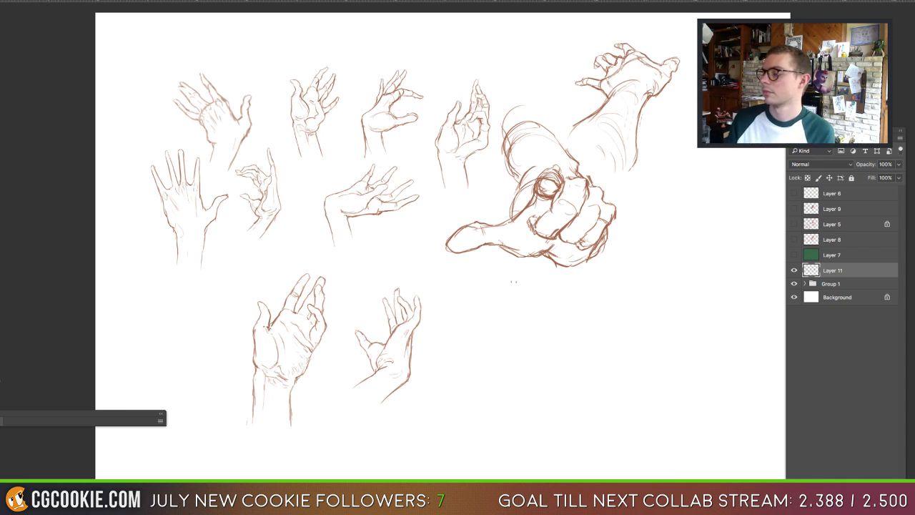
key(Tab)
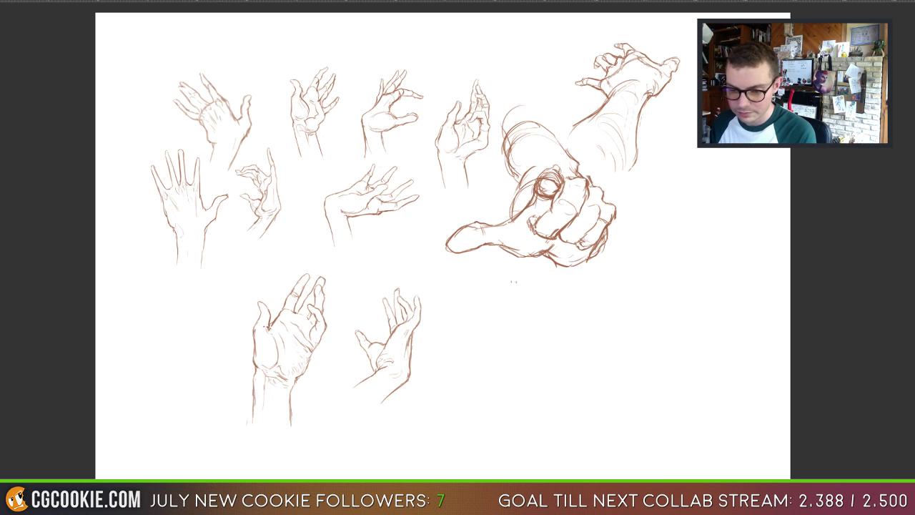
key(shift+Tab)
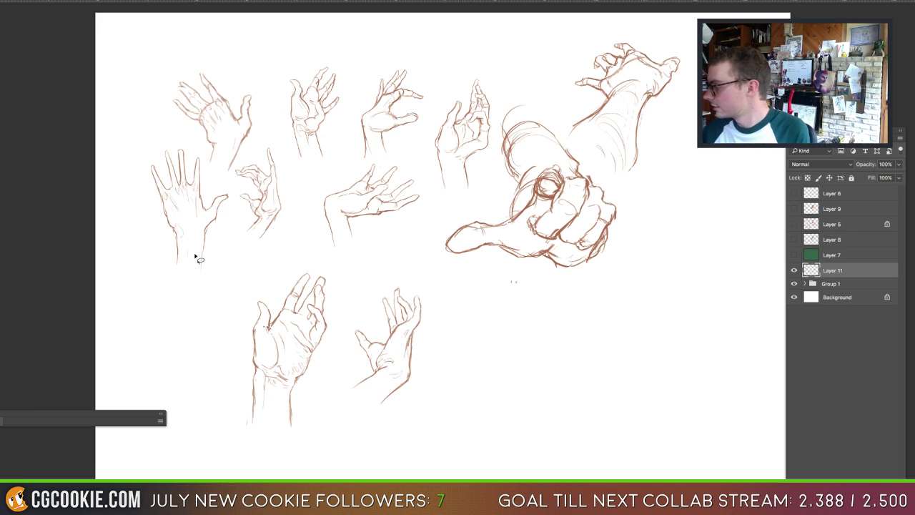
Step: Lasso the lower-left hand sketch onto a new Layer 12 and try enlarging it
mouse_move(314, 255)
mouse_down()
mouse_move(225, 428)
mouse_move(308, 462)
mouse_move(338, 351)
mouse_move(335, 266)
mouse_up()
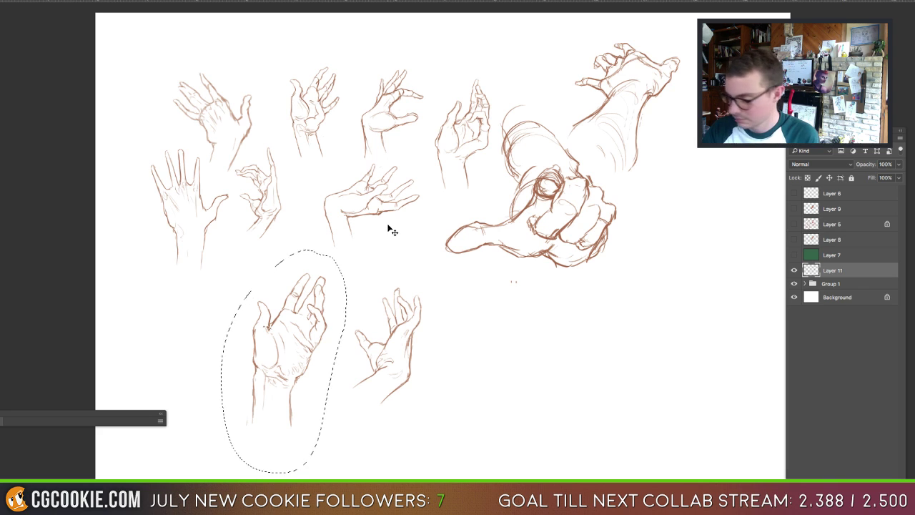
key(ctrl+j)
key(ctrl+t)
mouse_move(327, 281)
mouse_down()
mouse_move(478, 183)
mouse_move(498, 152)
mouse_up()
drag(363, 283, 277, 300)
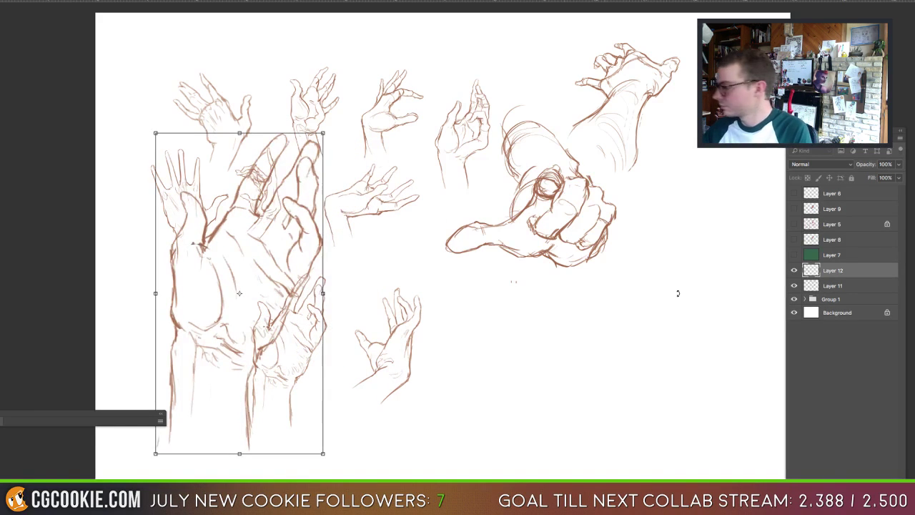
key(Escape)
Step: Hide Layer 12 and dismiss the error message
click(794, 270)
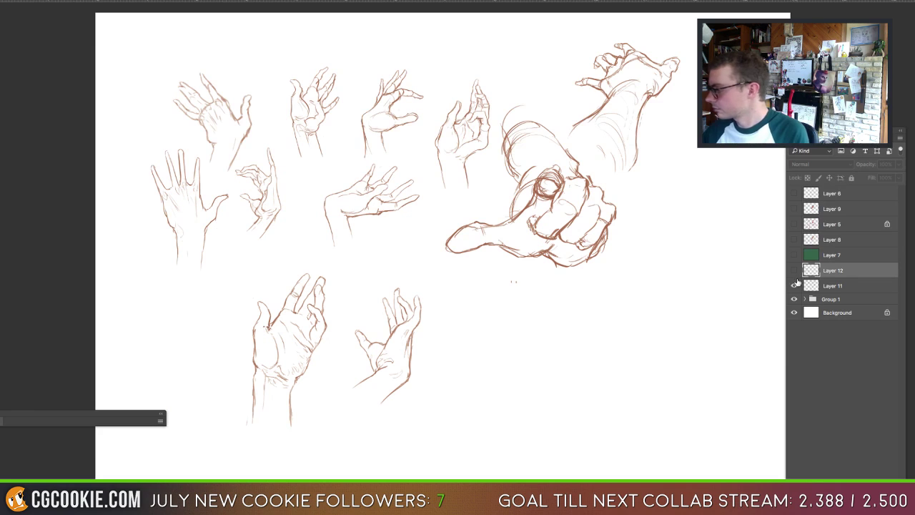
drag(524, 184, 424, 159)
click(512, 168)
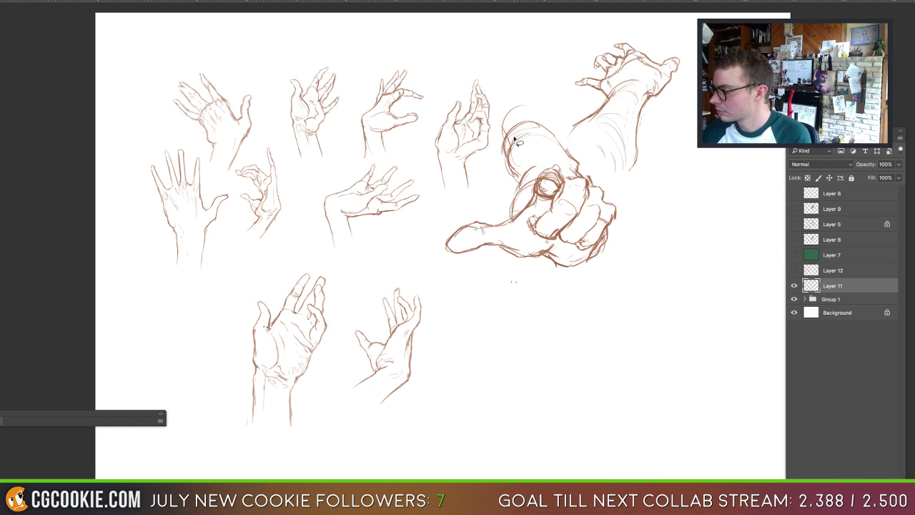
Step: Lasso the second hand in the top row and copy it onto Layer 13
mouse_move(325, 175)
mouse_down()
mouse_move(344, 61)
mouse_move(284, 73)
mouse_move(323, 184)
mouse_up()
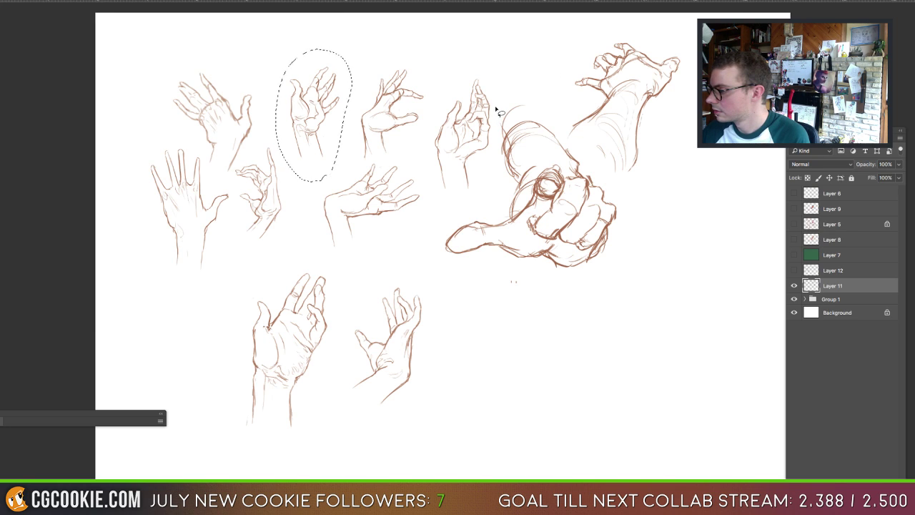
mouse_move(496, 109)
mouse_down()
mouse_move(488, 72)
mouse_move(460, 67)
mouse_move(425, 133)
mouse_move(420, 168)
mouse_move(440, 201)
mouse_up()
mouse_move(327, 51)
mouse_down()
mouse_move(310, 178)
mouse_move(351, 75)
mouse_move(372, 73)
mouse_up()
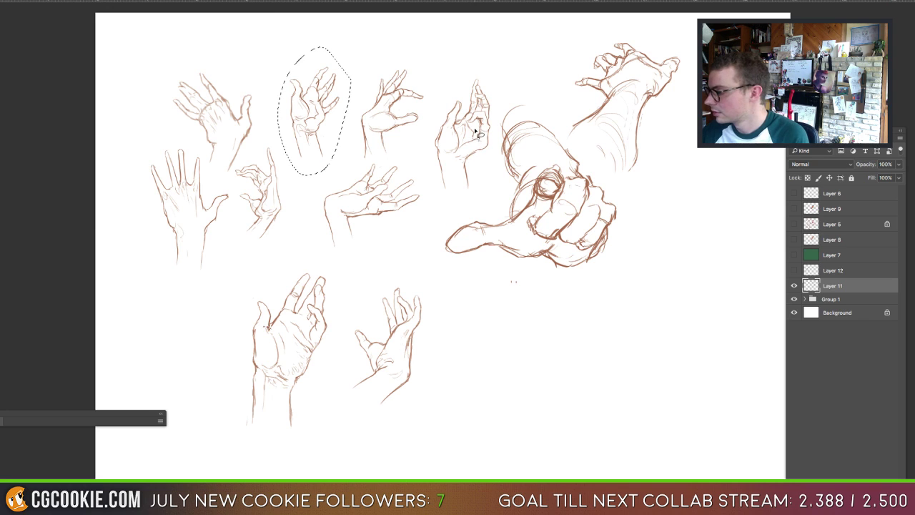
key(ctrl+j)
Step: Scale up and reposition the copied hand, then apply the transform
key(ctrl+t)
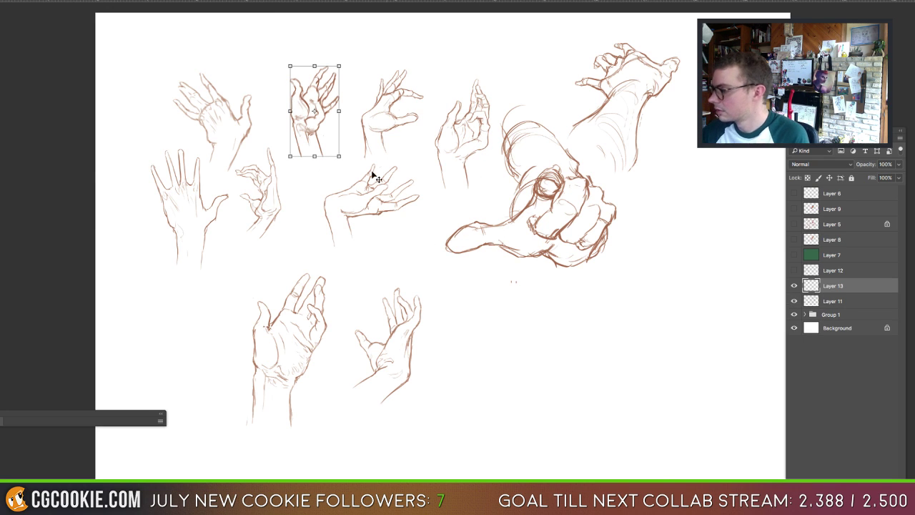
drag(339, 65, 453, 17)
right_click(398, 307)
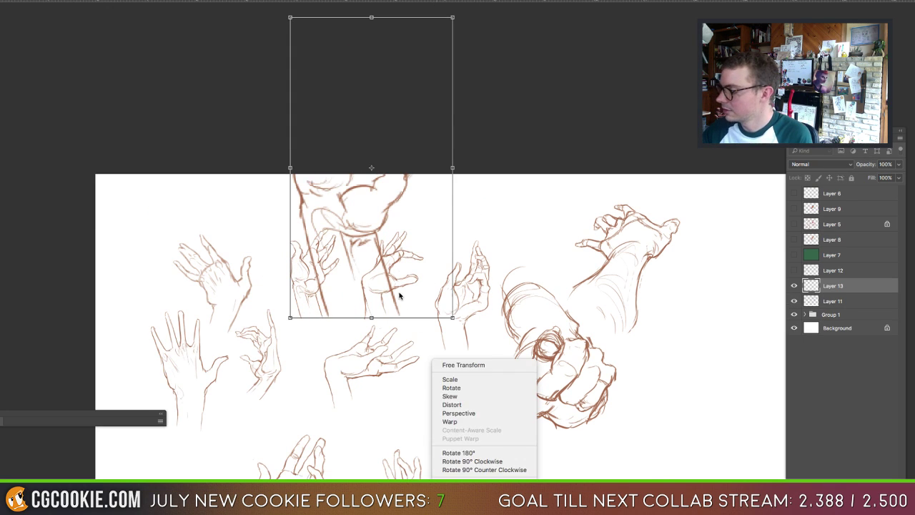
click(399, 295)
drag(400, 239, 474, 419)
scroll(500, 324, down, 2)
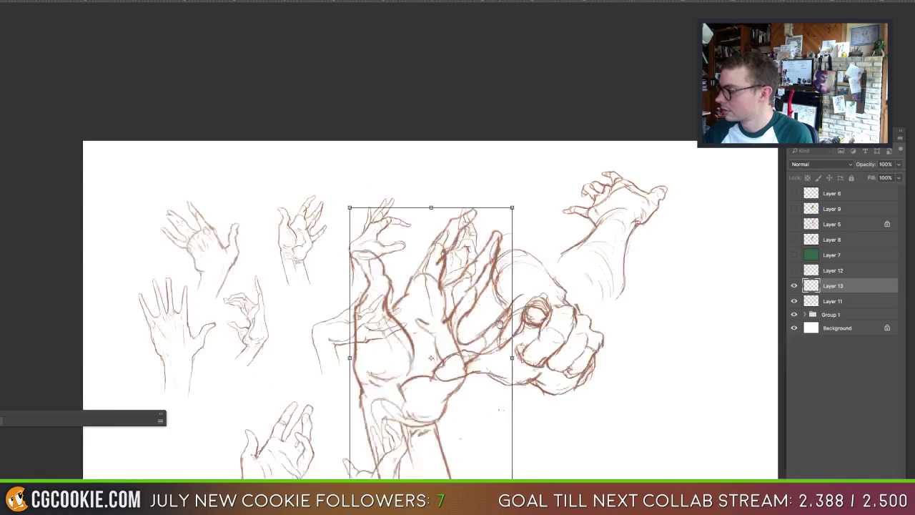
scroll(500, 323, down, 3)
drag(429, 280, 476, 357)
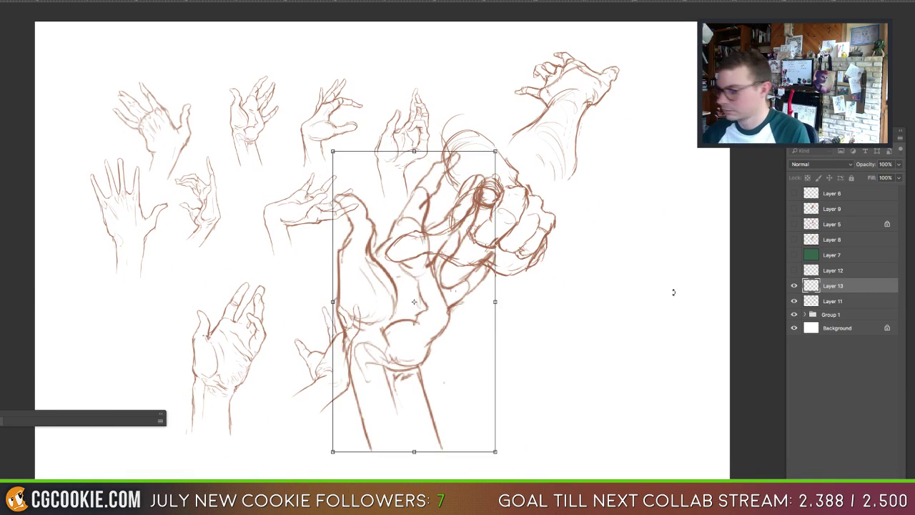
key(Return)
Step: Hide Layer 13 and return to Layer 11 with the Lasso tool
click(794, 285)
click(816, 301)
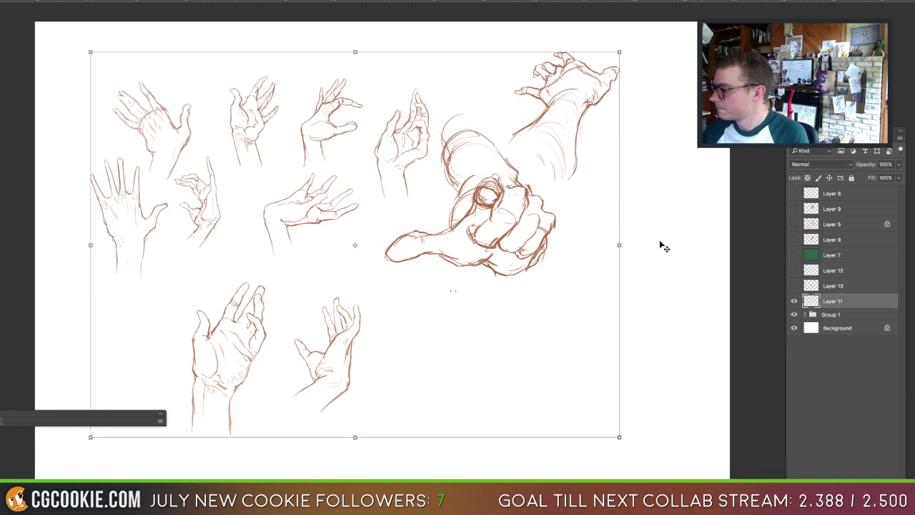
key(l)
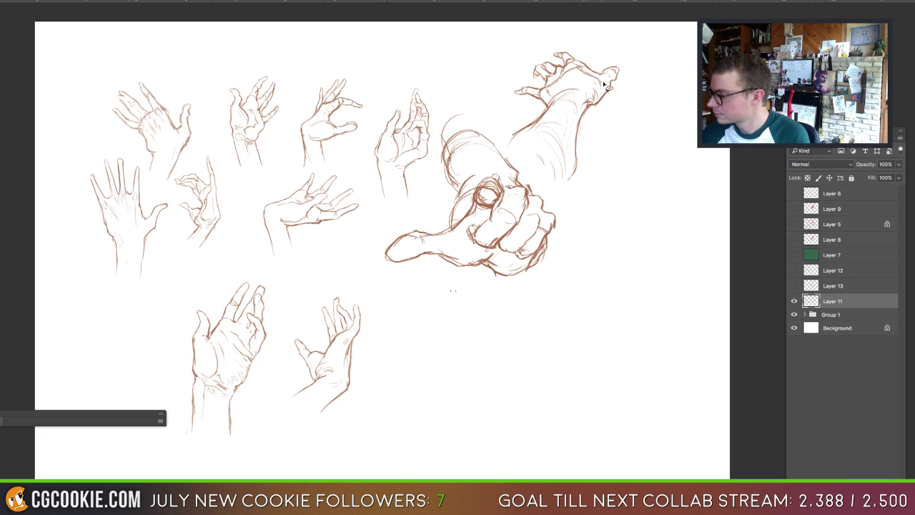
Step: Copy the raised arm sketch onto Layer 14 and enlarge it
mouse_move(601, 140)
mouse_down()
mouse_move(552, 39)
mouse_move(495, 97)
mouse_move(511, 159)
mouse_move(580, 198)
mouse_move(608, 144)
mouse_up()
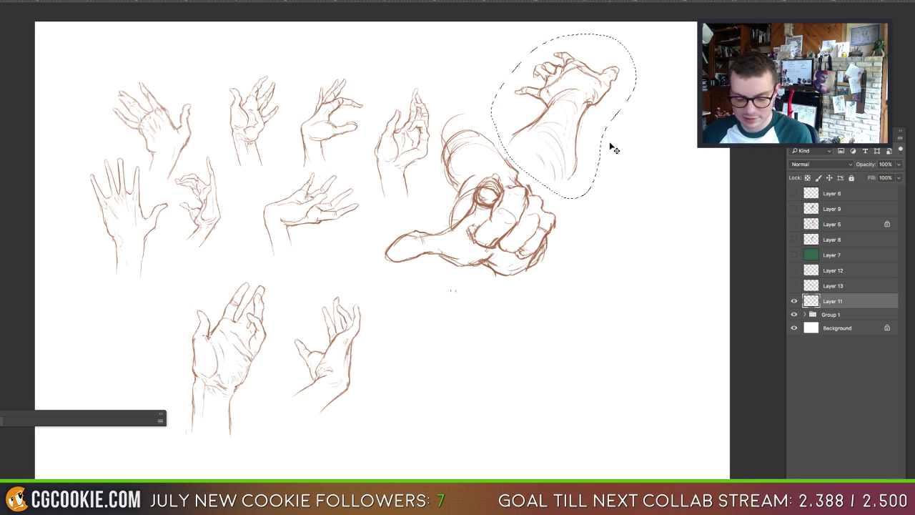
key(ctrl+j)
key(ctrl+t)
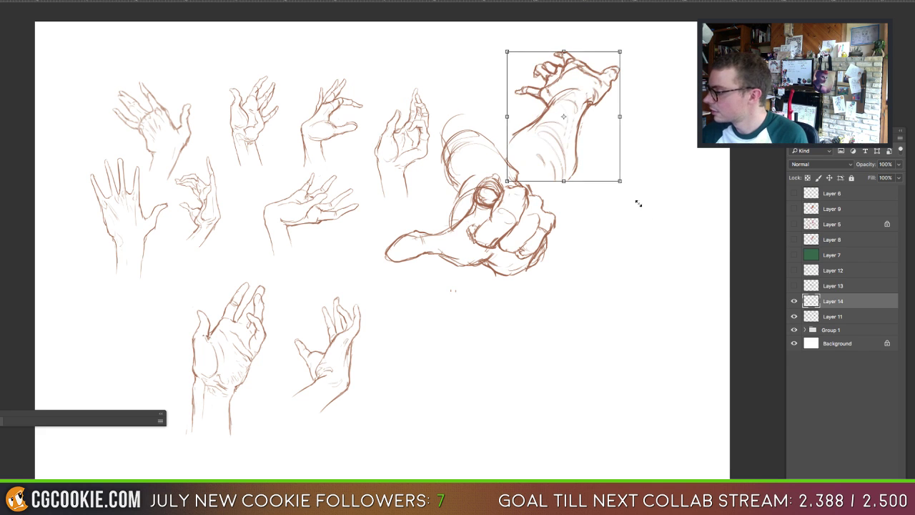
drag(639, 204, 730, 311)
drag(652, 225, 647, 340)
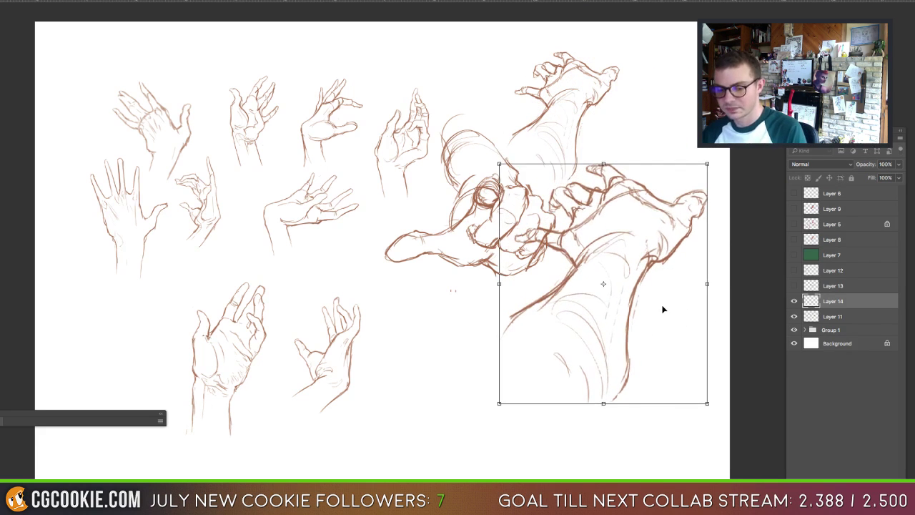
key(Escape)
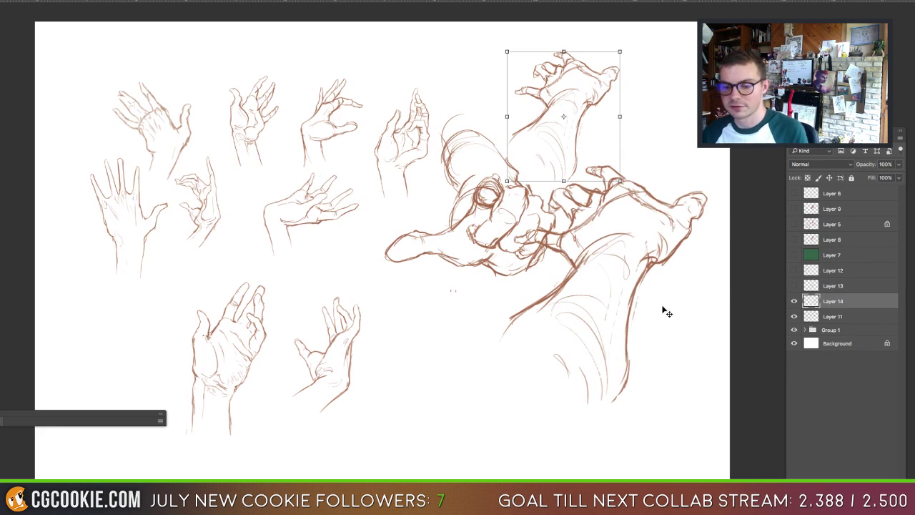
Step: Show Layers 12 and 13 and hide the small sketches on Layer 11
click(793, 285)
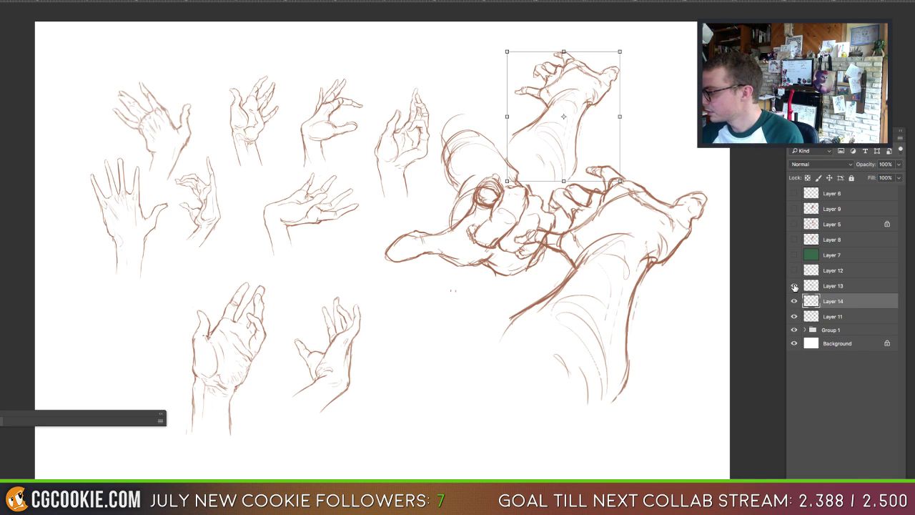
click(794, 270)
click(794, 316)
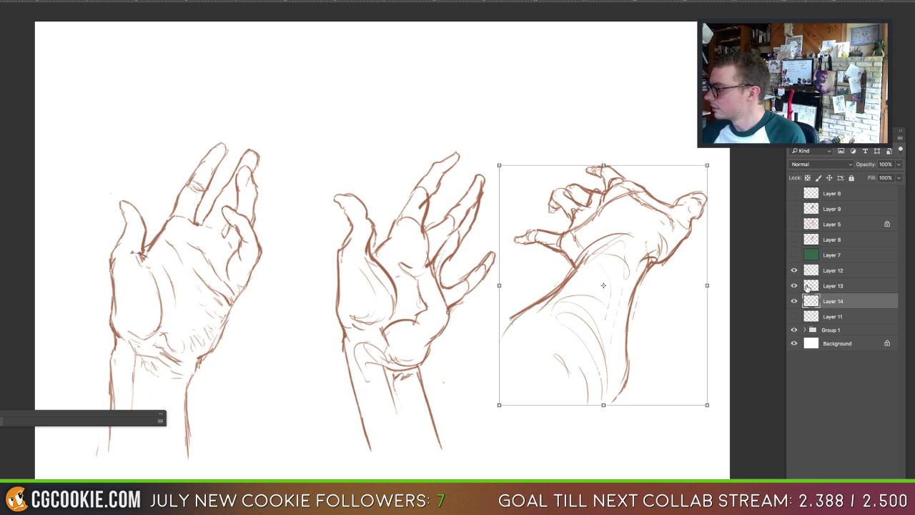
Step: Arrange the three enlarged hands side by side in one row and add Layer 15
shift+click(809, 272)
drag(599, 330, 577, 292)
click(811, 287)
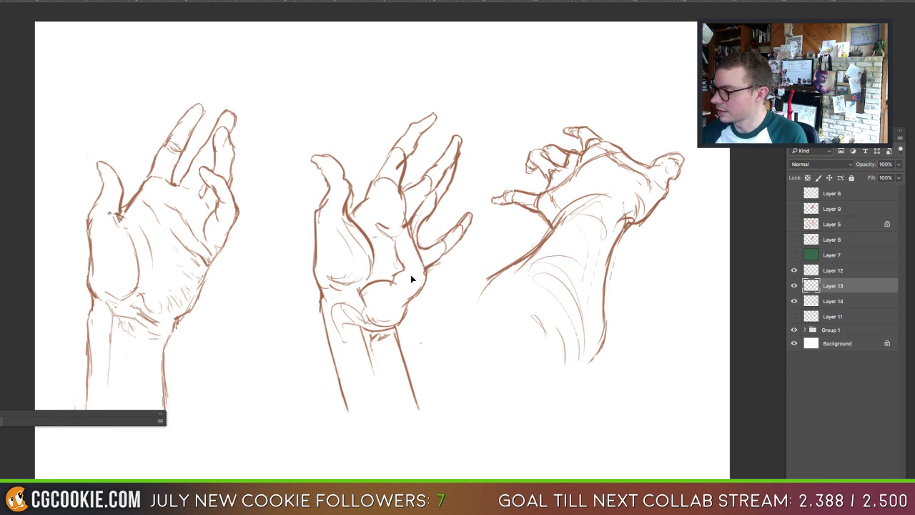
drag(408, 276, 209, 285)
click(809, 302)
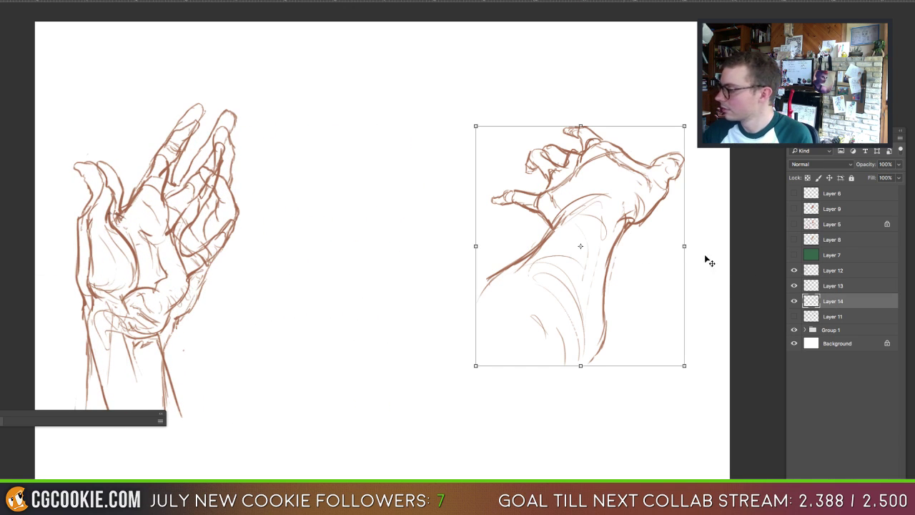
drag(577, 292, 368, 316)
click(815, 270)
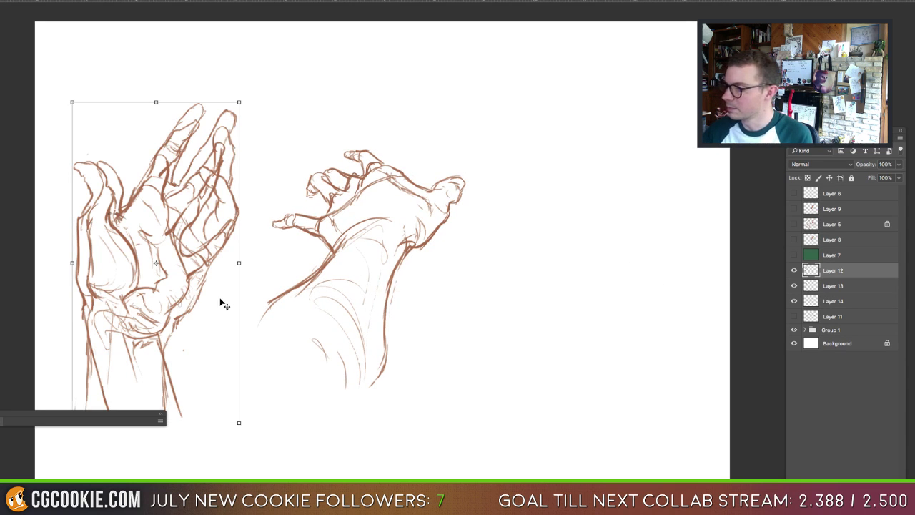
drag(166, 306, 596, 319)
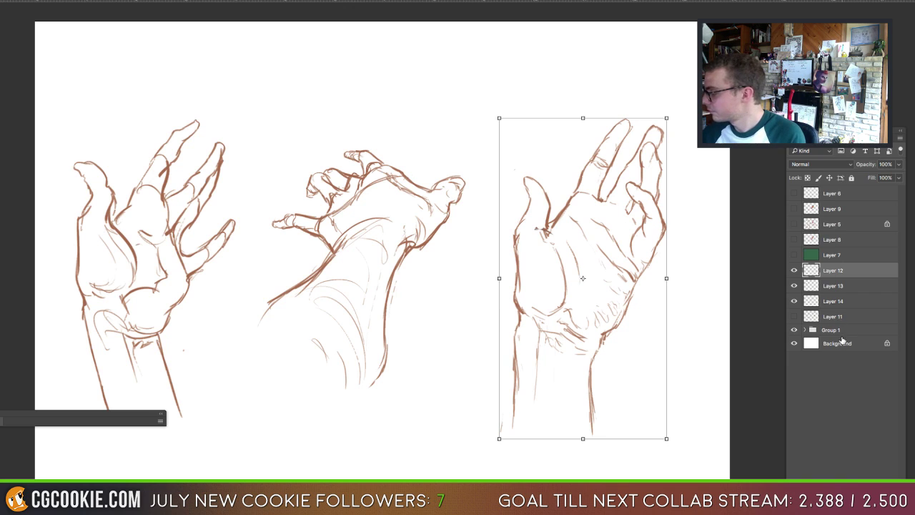
key(ctrl+shift+alt+n)
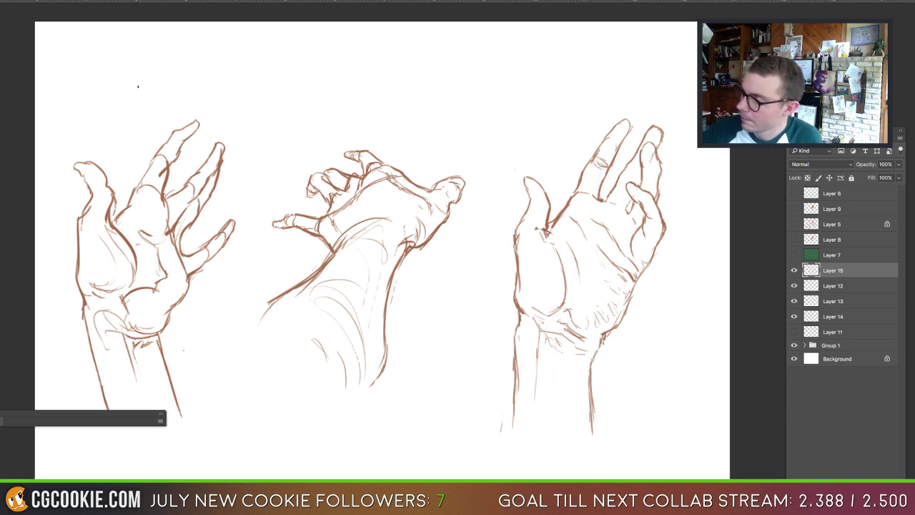
Step: Handwrite 'stylized', 'extreme' and 'realism' above the three hands and merge the labels down
mouse_move(107, 69)
mouse_down()
mouse_move(101, 84)
mouse_move(118, 73)
mouse_up()
mouse_move(120, 74)
mouse_down()
mouse_move(126, 91)
mouse_move(136, 80)
mouse_move(167, 78)
mouse_up()
click(134, 70)
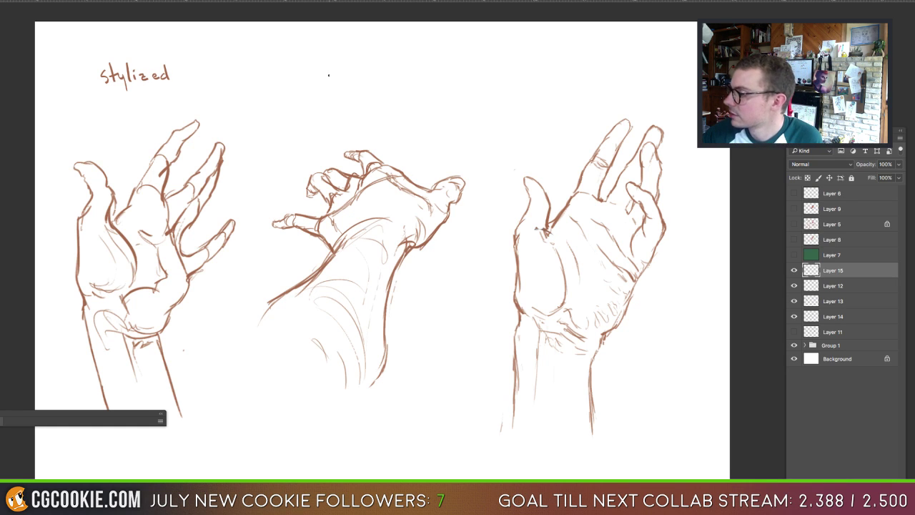
drag(321, 77, 331, 82)
drag(332, 73, 333, 83)
mouse_move(344, 64)
mouse_down()
mouse_move(343, 82)
mouse_move(349, 74)
mouse_up()
drag(350, 81, 388, 78)
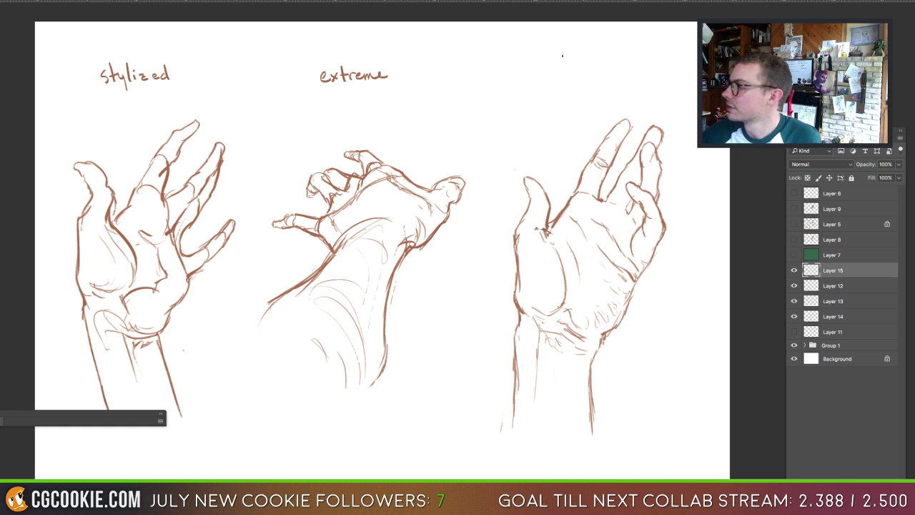
mouse_move(563, 80)
mouse_down()
mouse_move(569, 71)
mouse_move(623, 76)
mouse_up()
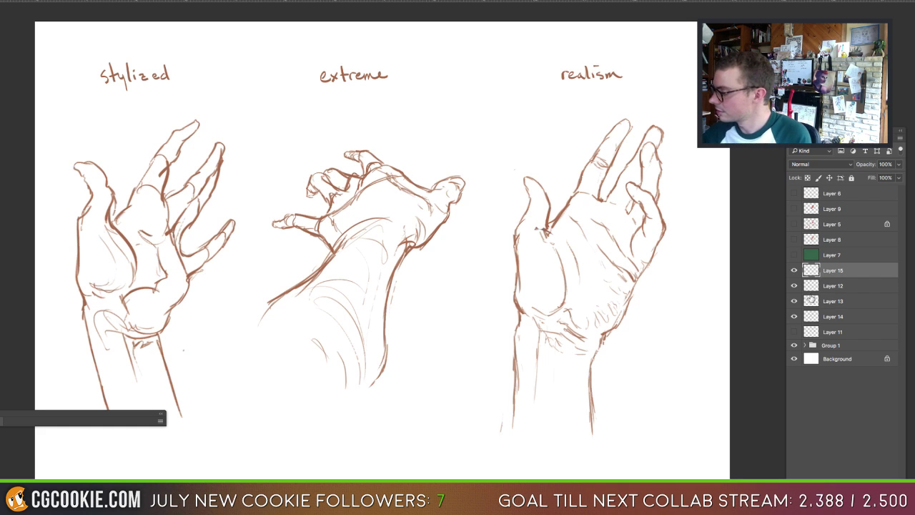
key(ctrl+e)
key(ctrl+e)
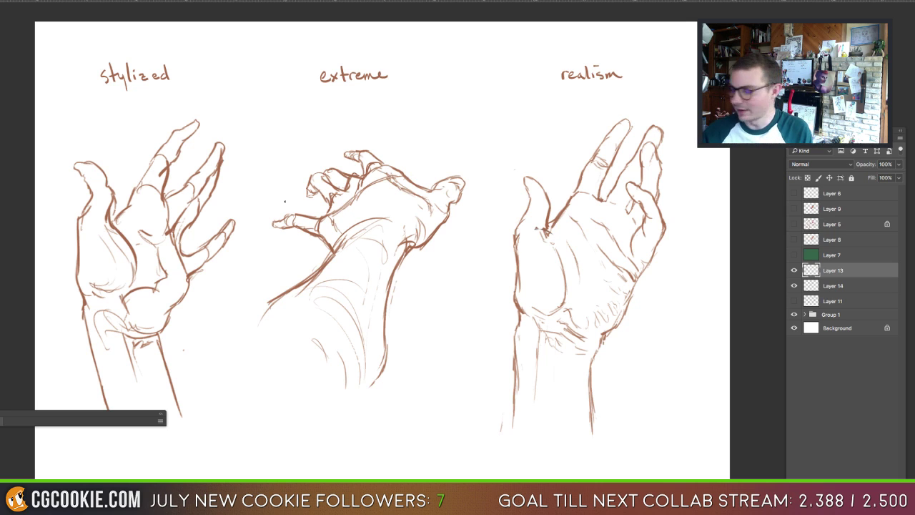
Step: On a new layer, hatch shading along the stylized index finger and palm beside the fingers
alt+click(793, 271)
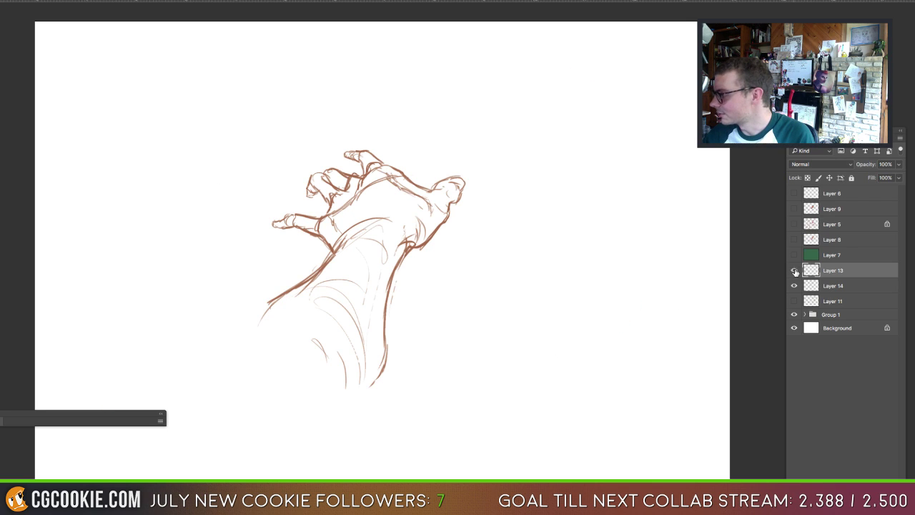
alt+click(794, 270)
key(ctrl+shift+alt+n)
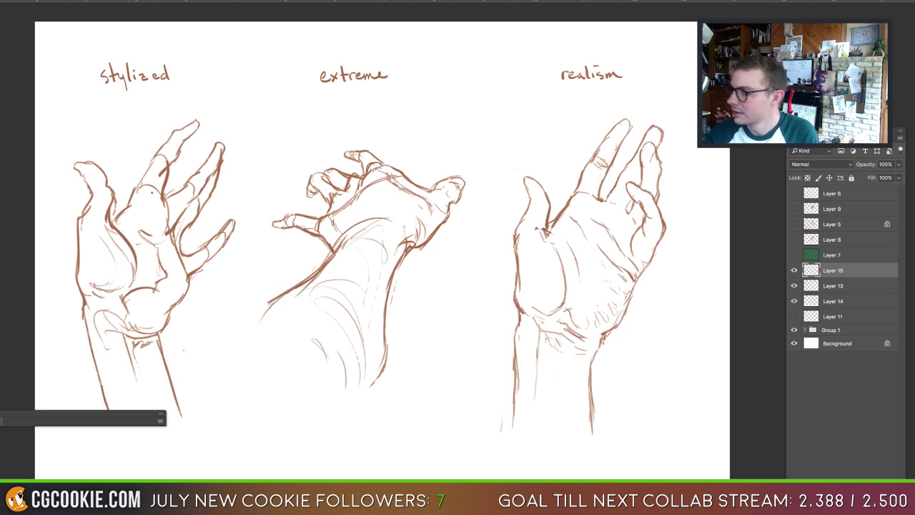
mouse_move(174, 160)
mouse_down()
mouse_move(152, 169)
mouse_move(127, 203)
mouse_move(164, 195)
mouse_move(162, 205)
mouse_move(189, 181)
mouse_move(201, 215)
mouse_move(185, 234)
mouse_move(151, 170)
mouse_move(156, 213)
mouse_move(191, 190)
mouse_move(181, 244)
mouse_move(189, 253)
mouse_move(204, 246)
mouse_move(204, 265)
mouse_move(179, 262)
mouse_up()
mouse_move(136, 194)
mouse_down()
mouse_move(115, 217)
mouse_move(148, 191)
mouse_move(126, 223)
mouse_move(159, 203)
mouse_move(145, 227)
mouse_move(179, 289)
mouse_move(162, 283)
mouse_move(140, 301)
mouse_up()
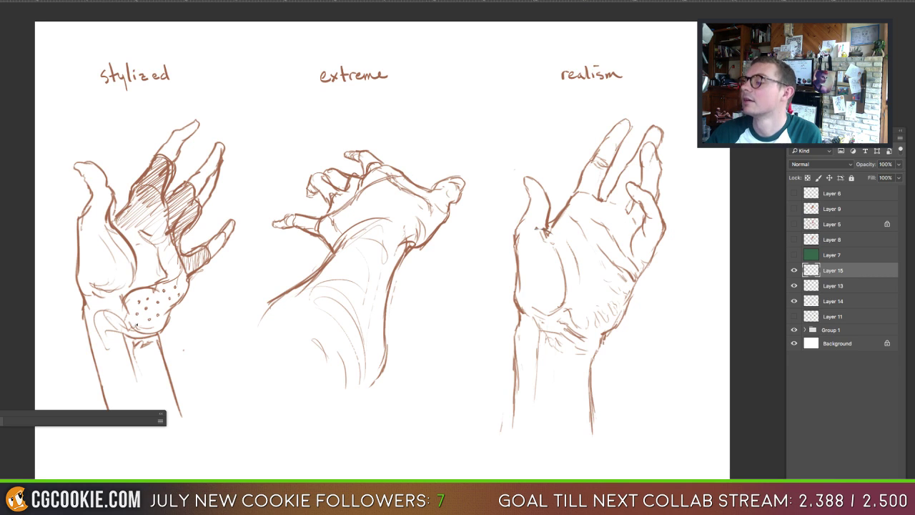
Step: Stipple dots and a dark mark on the stylized hand's lower palm
click(125, 316)
click(125, 325)
click(166, 319)
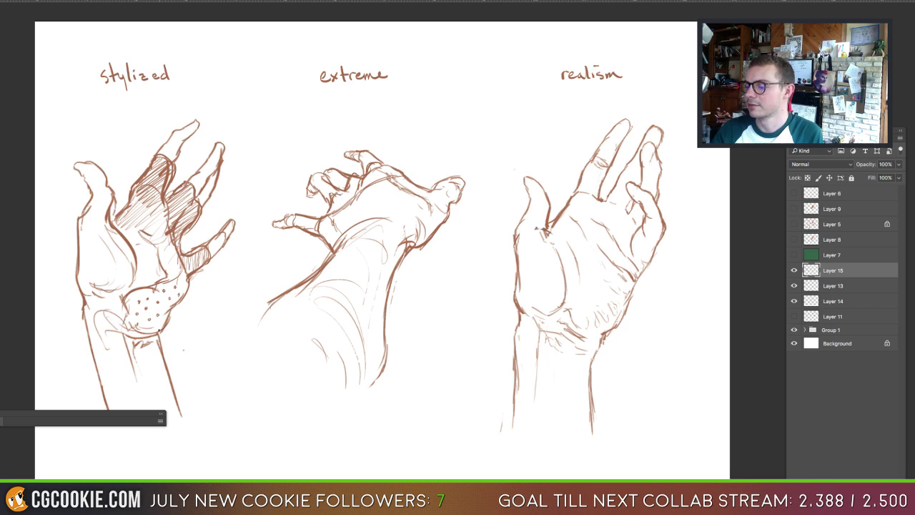
click(156, 332)
drag(124, 339, 145, 341)
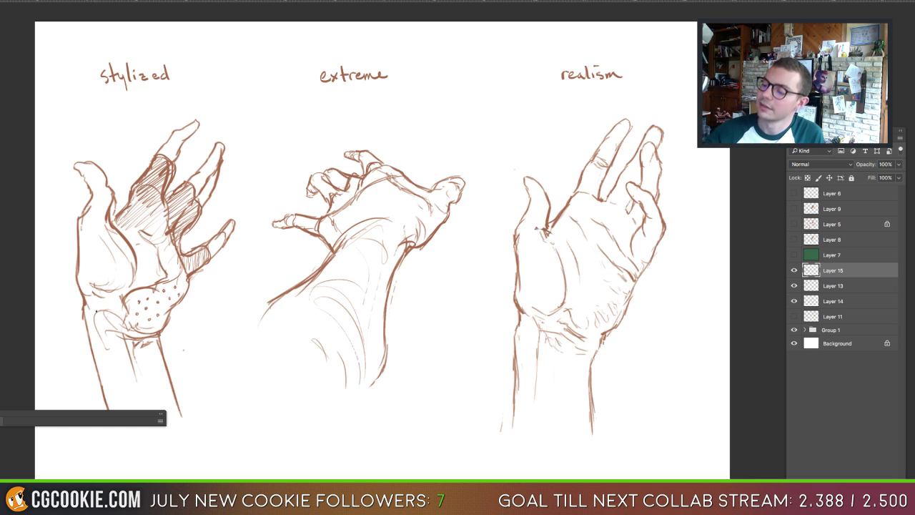
Step: Darken the stylized hand's left and thumb outlines and hatch the palm's thumb side
mouse_move(83, 301)
mouse_down()
mouse_move(84, 330)
mouse_move(115, 341)
mouse_move(120, 333)
mouse_up()
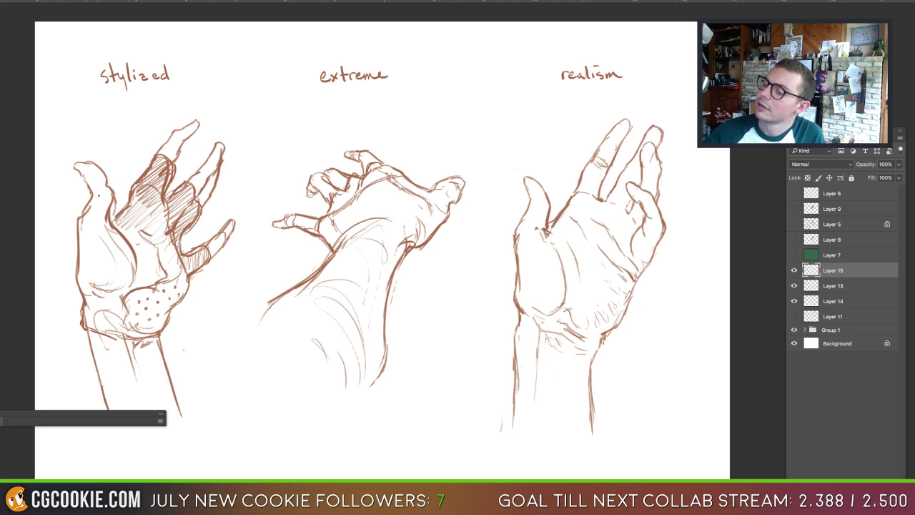
drag(91, 206, 109, 201)
mouse_move(99, 201)
mouse_down()
mouse_move(115, 207)
mouse_move(111, 198)
mouse_move(84, 207)
mouse_move(104, 206)
mouse_up()
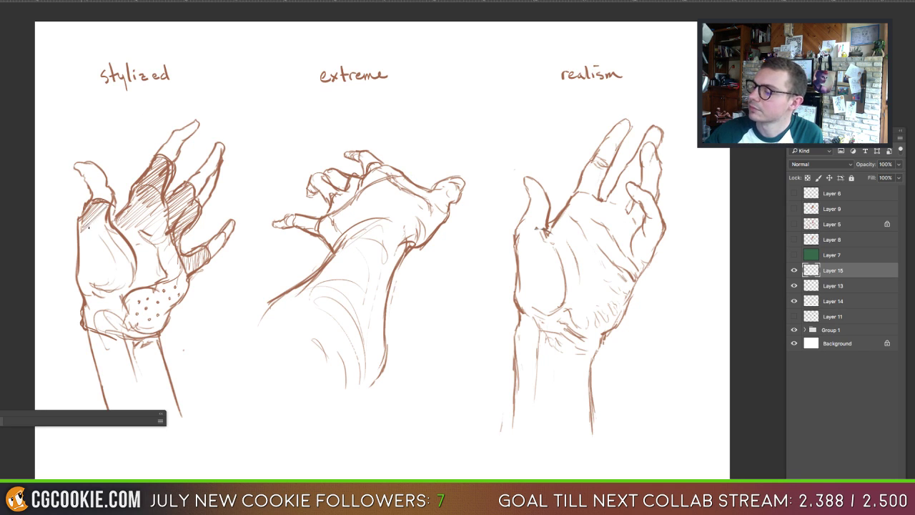
mouse_move(83, 246)
mouse_down()
mouse_move(105, 222)
mouse_move(114, 249)
mouse_move(104, 252)
mouse_up()
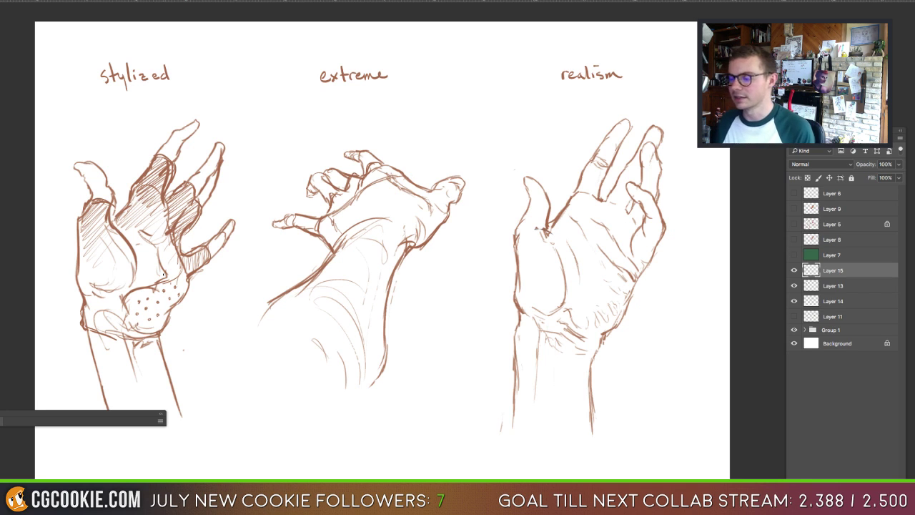
Step: Hide the shading layer, merge the hand sketch layers and fade them to 14% opacity
click(794, 270)
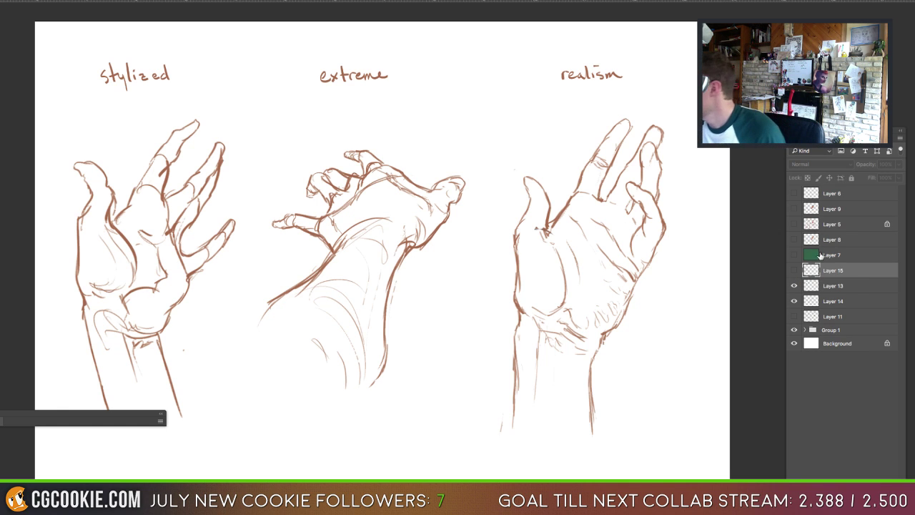
click(811, 286)
click(794, 285)
click(794, 286)
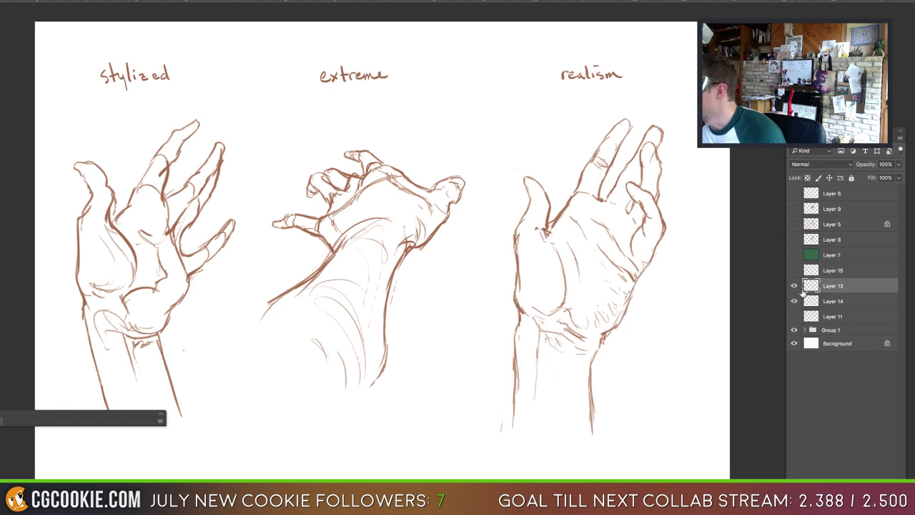
key(ctrl+e)
click(794, 285)
click(794, 285)
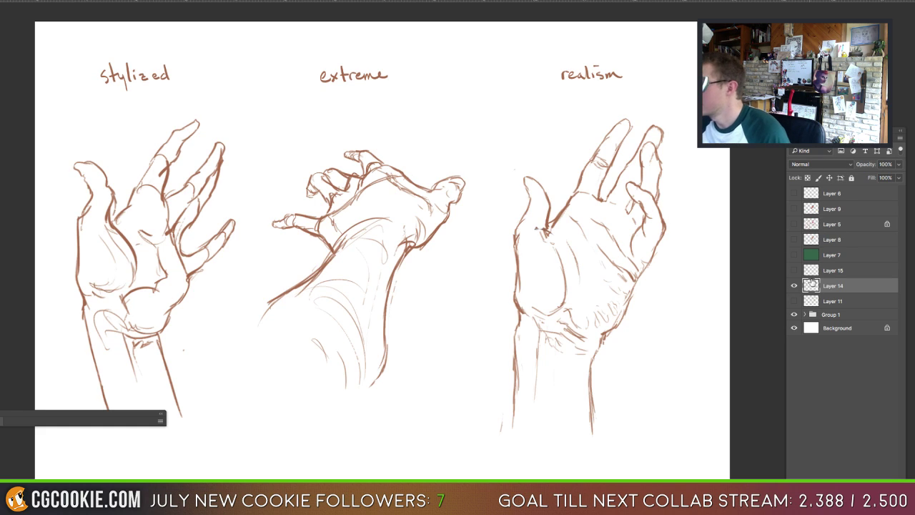
click(899, 164)
drag(894, 177, 860, 179)
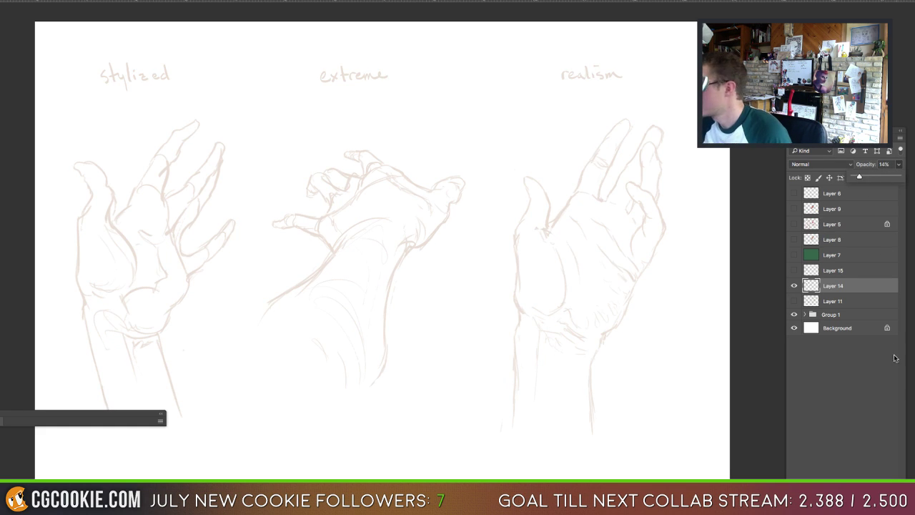
Step: On a new layer, ink the stylized hand's left edge down toward the wrist and its right contour
click(866, 478)
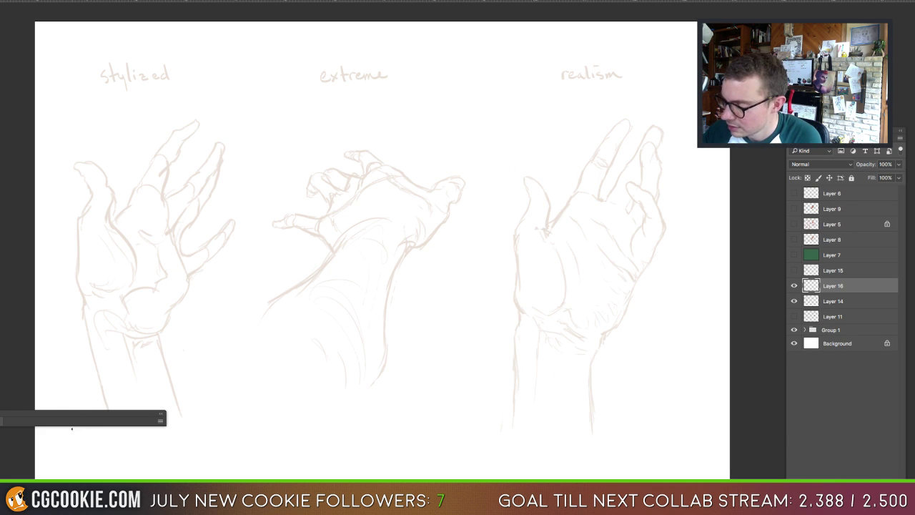
drag(82, 422, 54, 457)
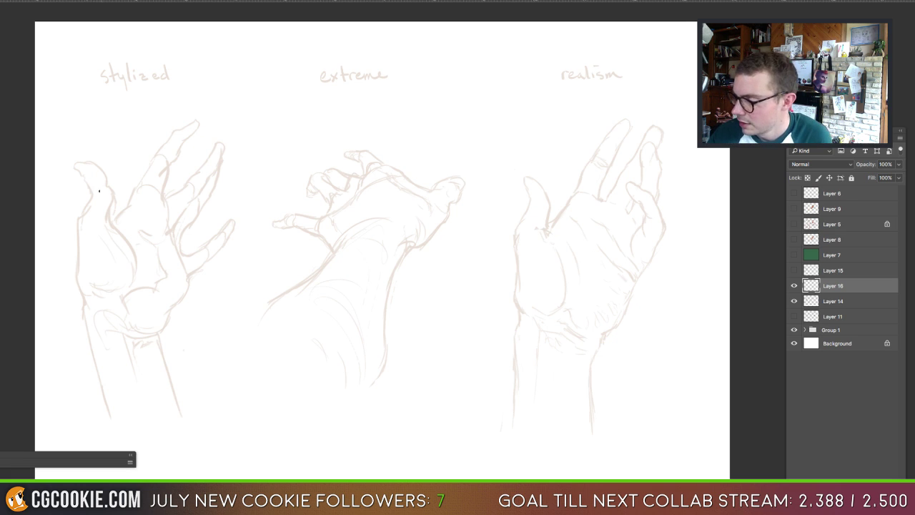
mouse_move(90, 193)
mouse_down()
mouse_move(77, 227)
mouse_move(84, 299)
mouse_up()
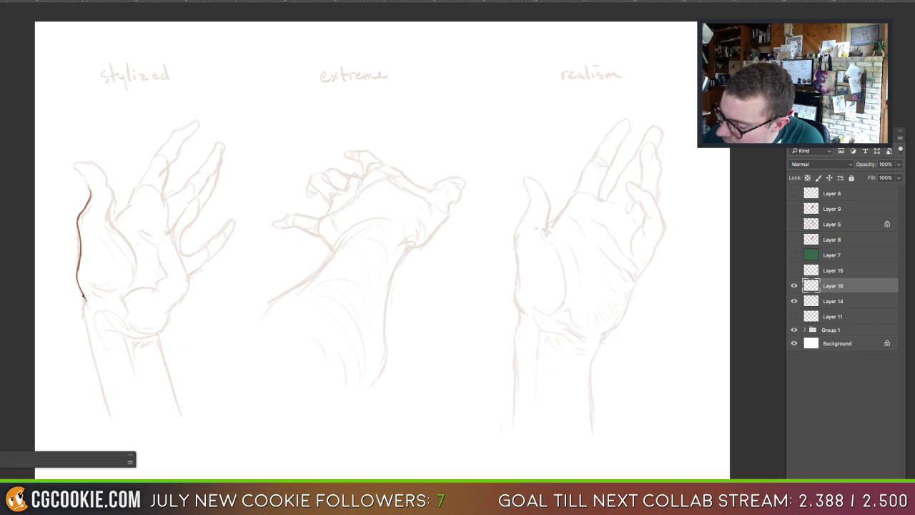
drag(85, 304, 85, 314)
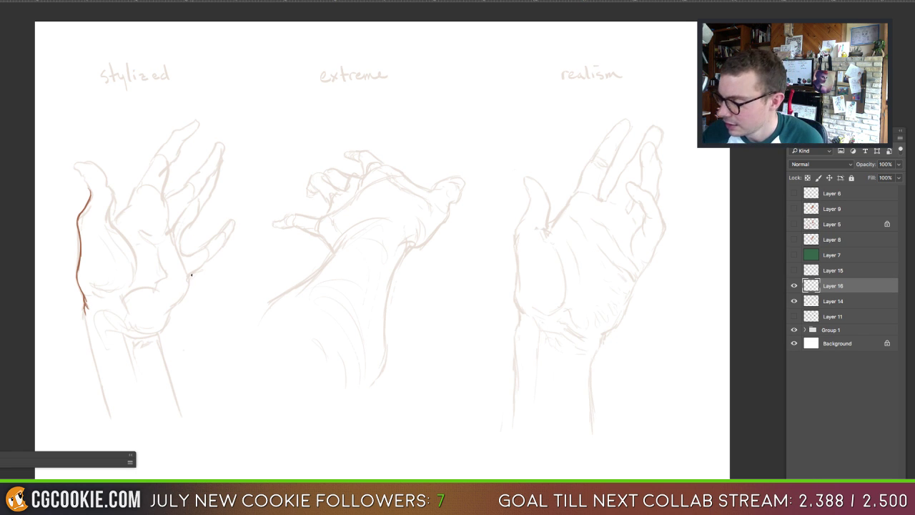
drag(188, 271, 190, 279)
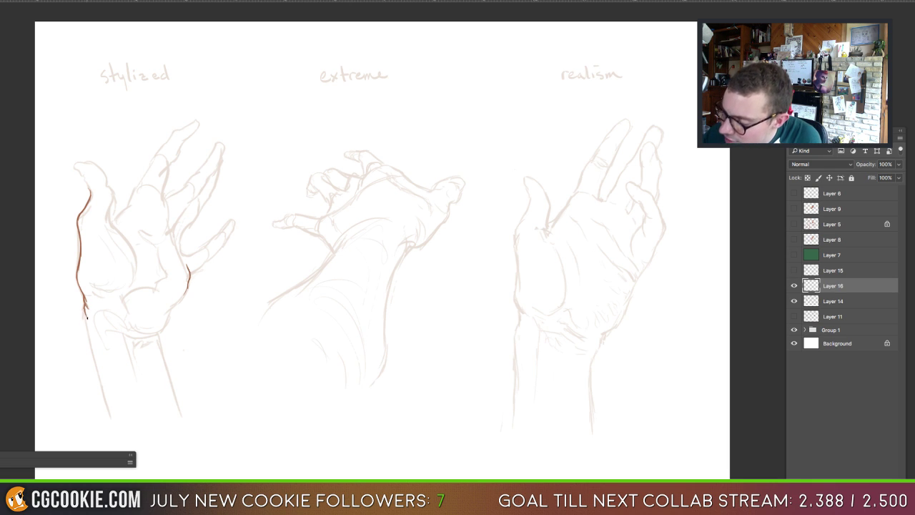
drag(86, 318, 90, 333)
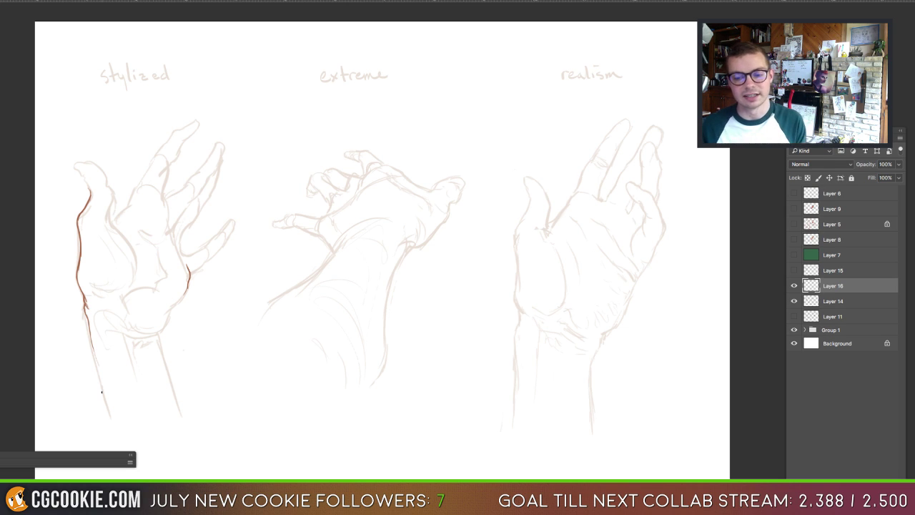
mouse_move(189, 285)
mouse_down()
mouse_move(167, 317)
mouse_move(160, 326)
mouse_up()
Step: Redraw the lower right palm contour and line the bottom of the stylized palm
key(ctrl+alt+z)
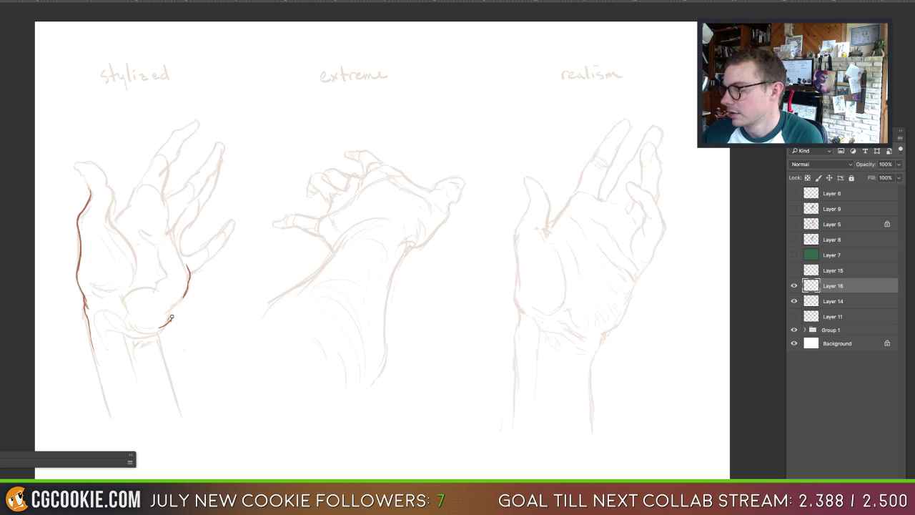
key(ctrl+alt+z)
mouse_move(185, 297)
mouse_down()
mouse_move(190, 291)
mouse_move(159, 329)
mouse_up()
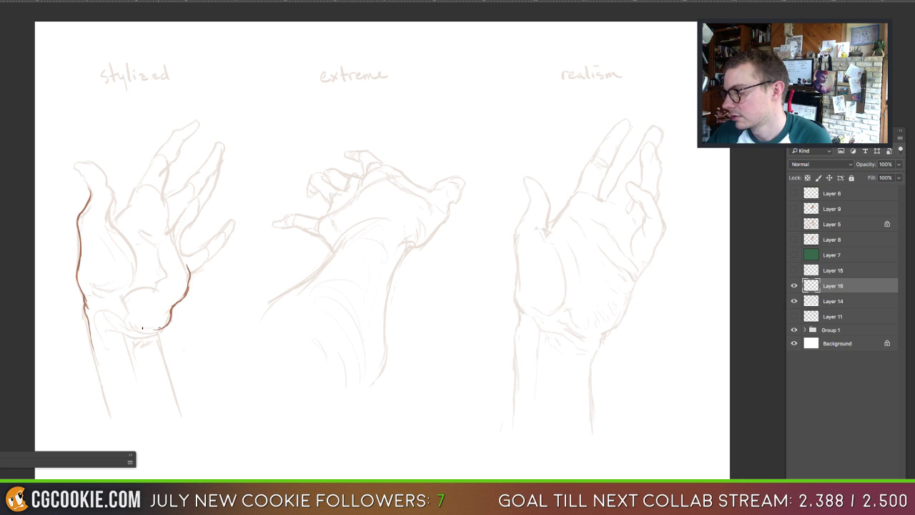
key(ctrl+z)
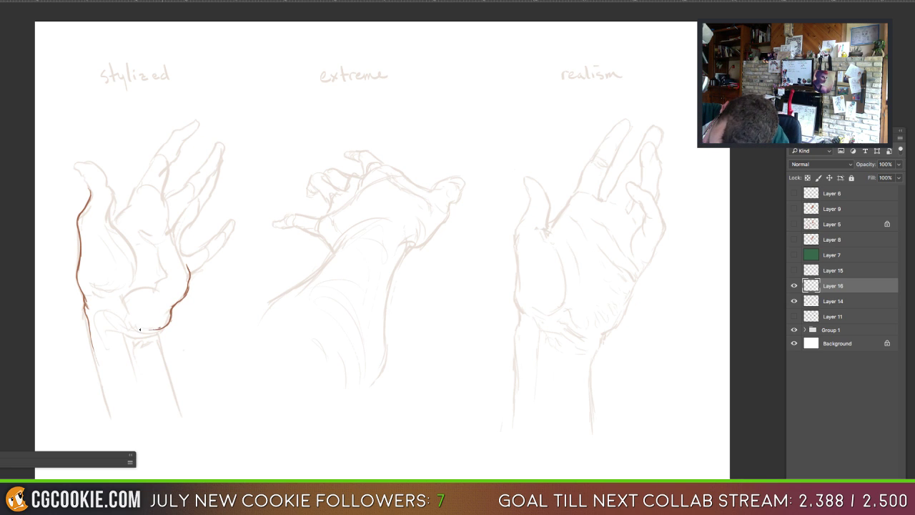
key(ctrl+z)
drag(141, 331, 163, 328)
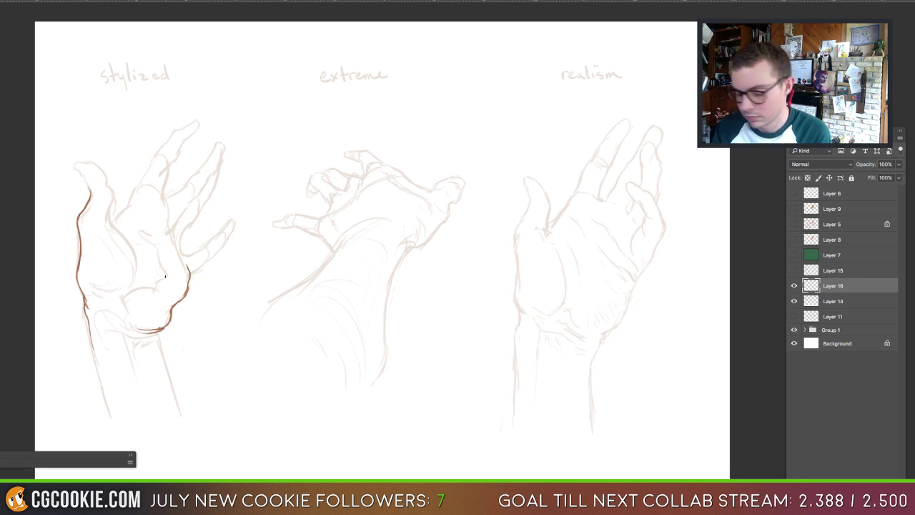
mouse_move(150, 334)
mouse_down()
mouse_move(89, 316)
mouse_move(123, 313)
mouse_move(119, 324)
mouse_move(109, 316)
mouse_move(127, 322)
mouse_move(119, 301)
mouse_move(130, 286)
mouse_move(109, 300)
mouse_up()
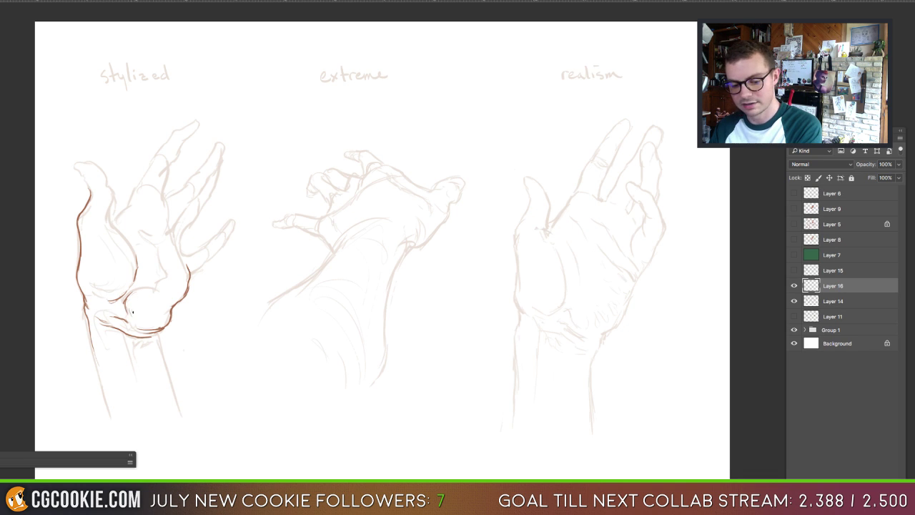
Step: Ink a palm crease, the forearm contour and the thumb's left edge
drag(132, 311, 152, 320)
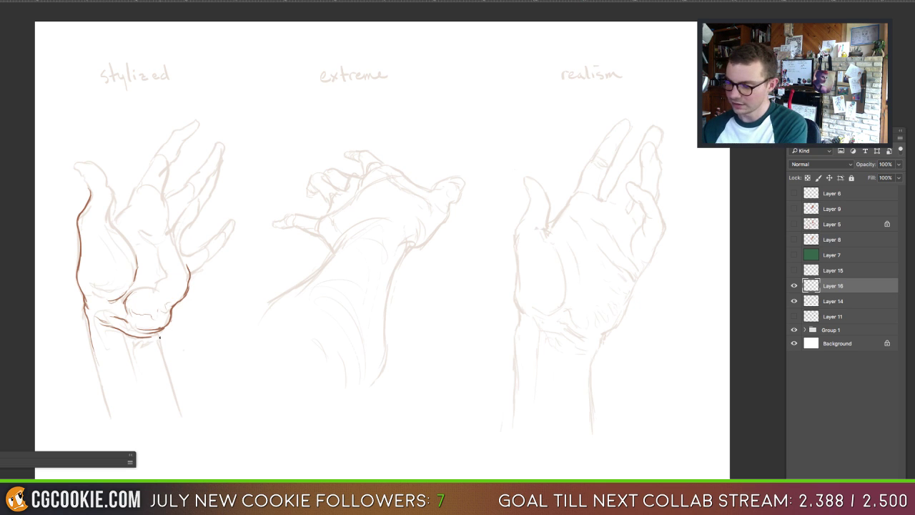
drag(158, 333, 186, 409)
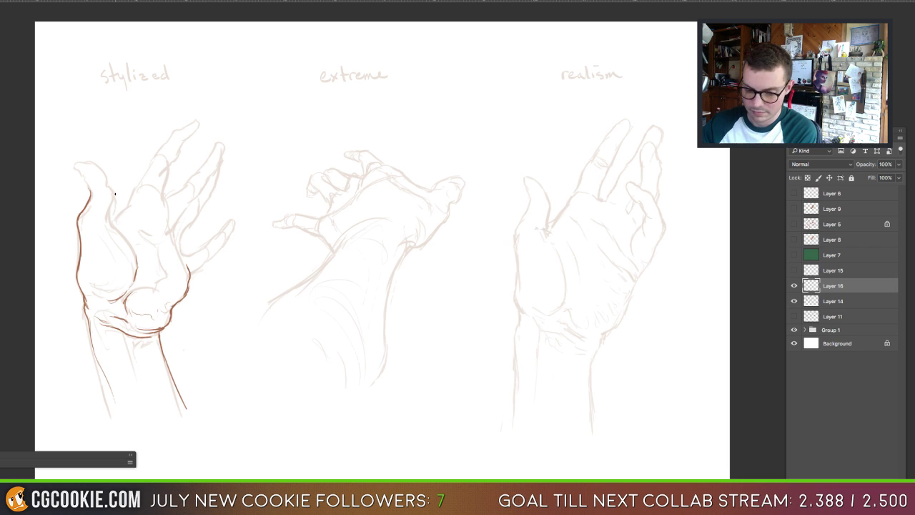
drag(115, 193, 113, 212)
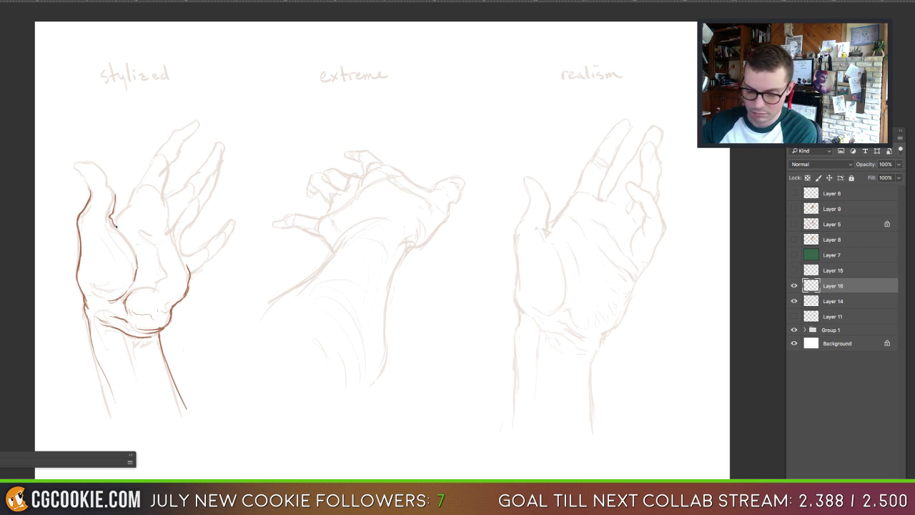
drag(111, 231, 103, 249)
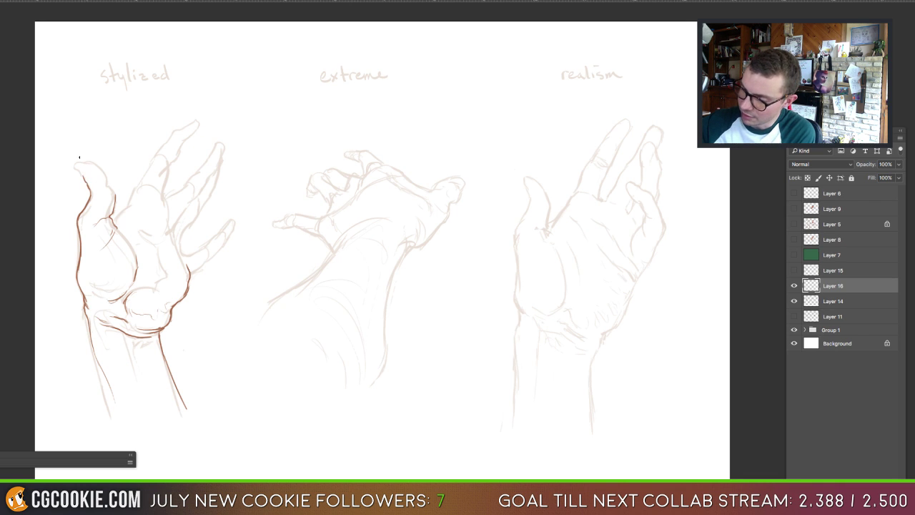
Step: Ink the stylized thumb outline, its inner creases and the index finger line up toward the tip
mouse_move(78, 173)
mouse_down()
mouse_move(72, 166)
mouse_move(90, 165)
mouse_up()
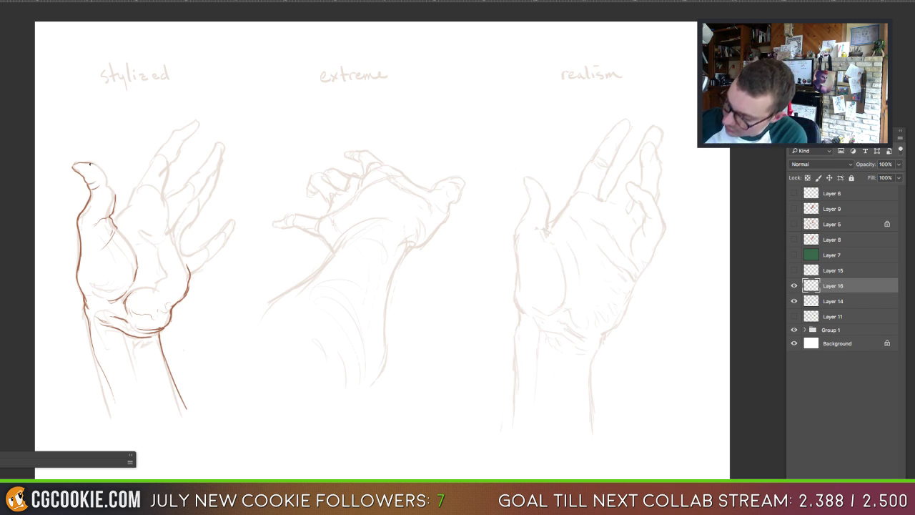
mouse_move(90, 164)
mouse_down()
mouse_move(103, 170)
mouse_move(115, 205)
mouse_up()
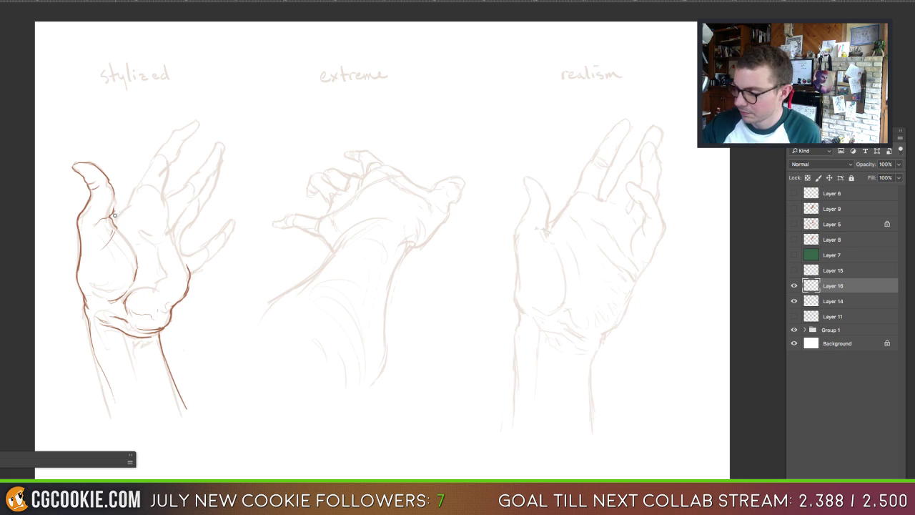
drag(114, 188, 111, 214)
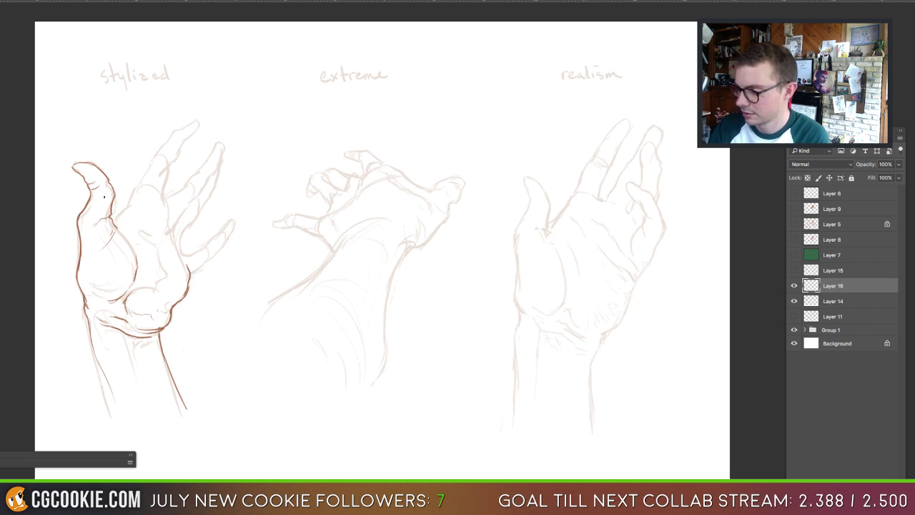
mouse_move(97, 223)
mouse_down()
mouse_move(107, 257)
mouse_move(117, 242)
mouse_move(114, 266)
mouse_move(126, 239)
mouse_up()
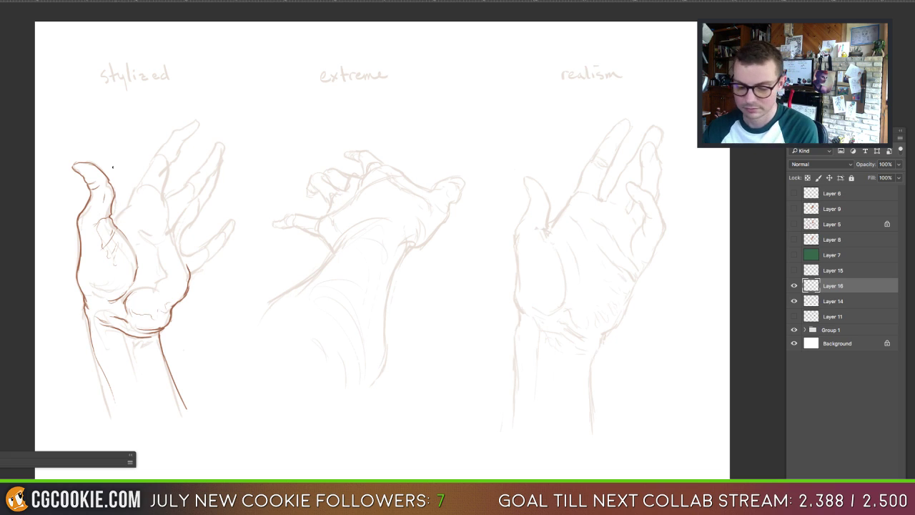
drag(115, 224, 138, 240)
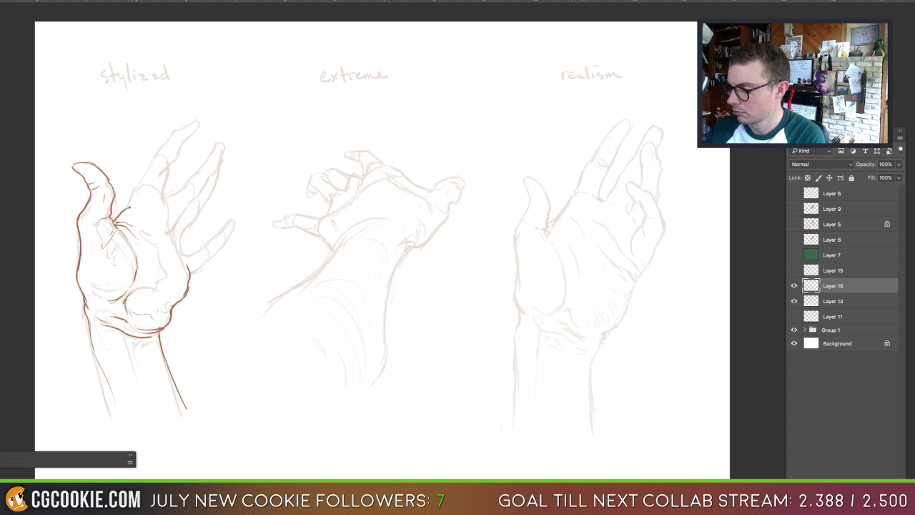
mouse_move(129, 203)
mouse_down()
mouse_move(124, 210)
mouse_move(140, 183)
mouse_up()
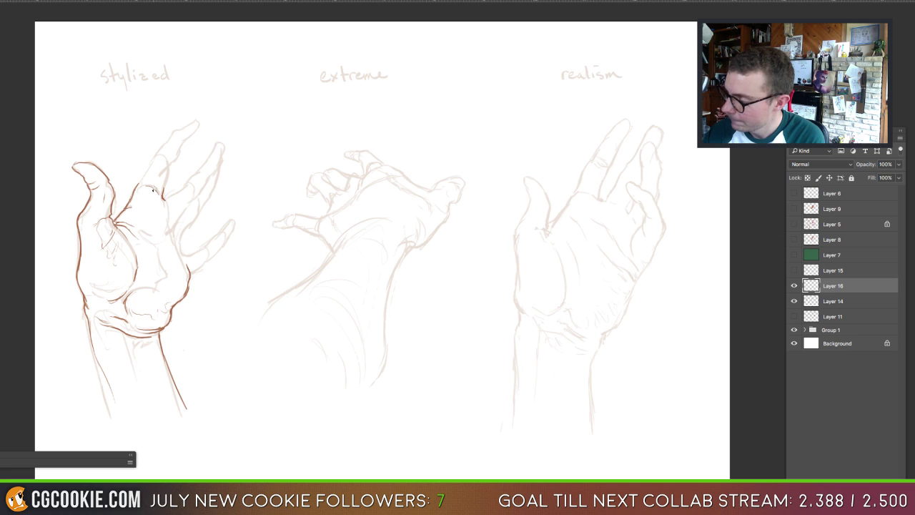
mouse_move(166, 183)
mouse_down()
mouse_move(180, 148)
mouse_move(180, 127)
mouse_move(174, 132)
mouse_move(192, 133)
mouse_up()
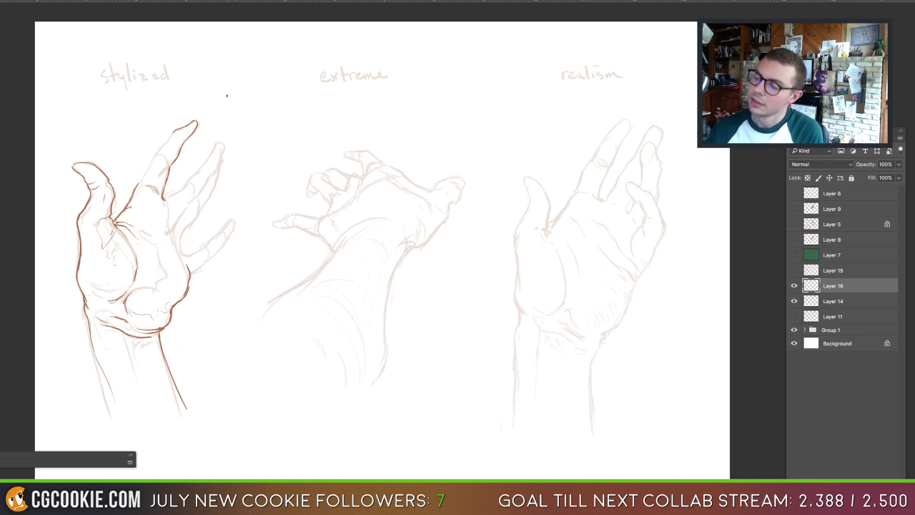
Step: Redo the stylized index fingertip and ink its outline down to the palm edge
key(ctrl+z)
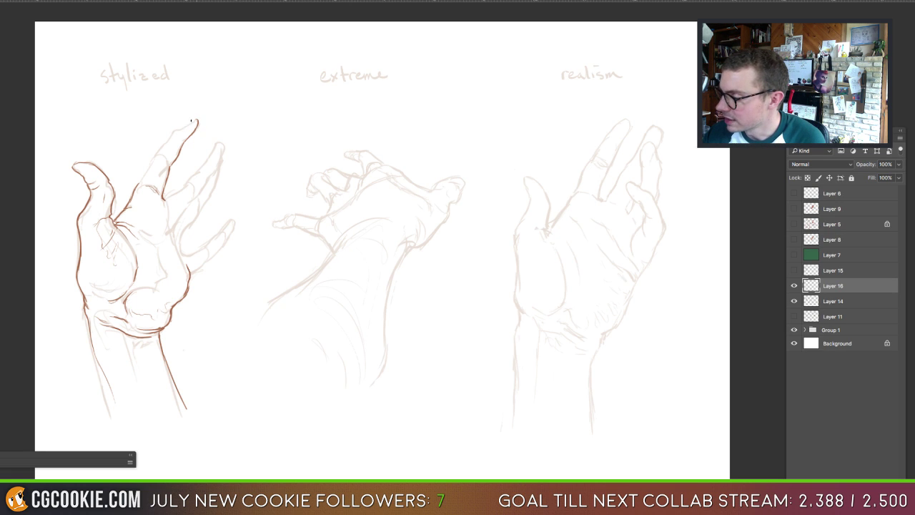
drag(192, 120, 172, 133)
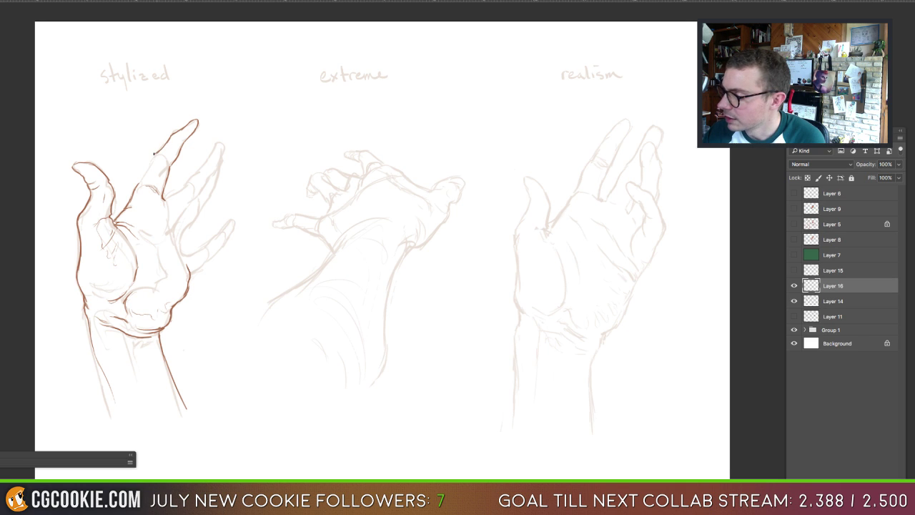
drag(154, 153, 145, 176)
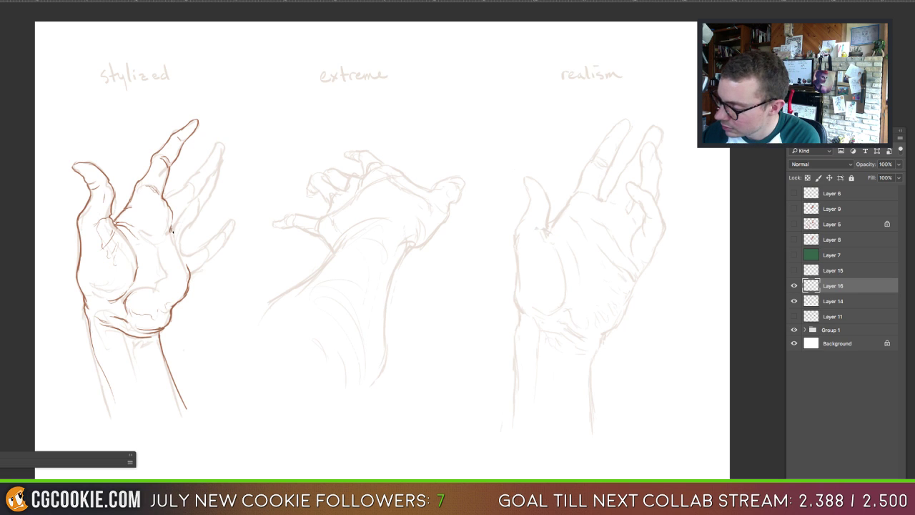
drag(175, 233, 180, 248)
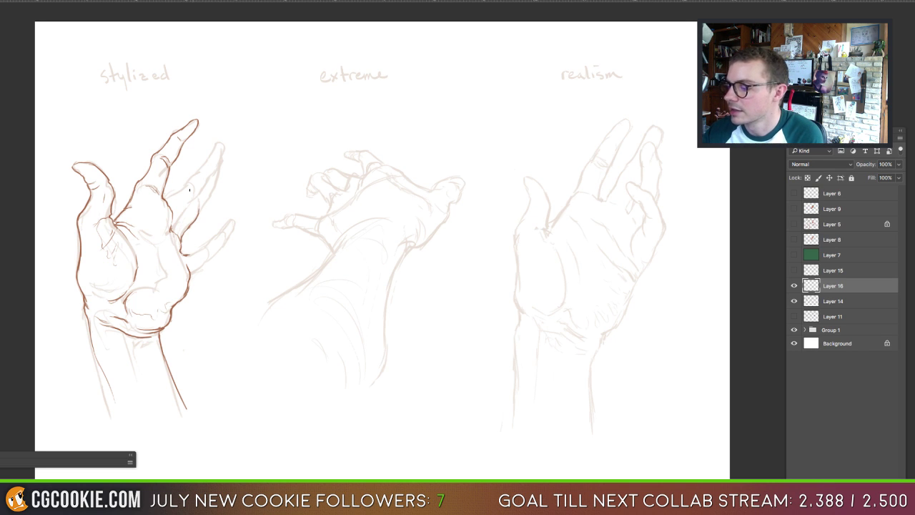
mouse_move(179, 186)
mouse_down()
mouse_move(166, 196)
mouse_move(222, 144)
mouse_move(223, 162)
mouse_move(178, 219)
mouse_up()
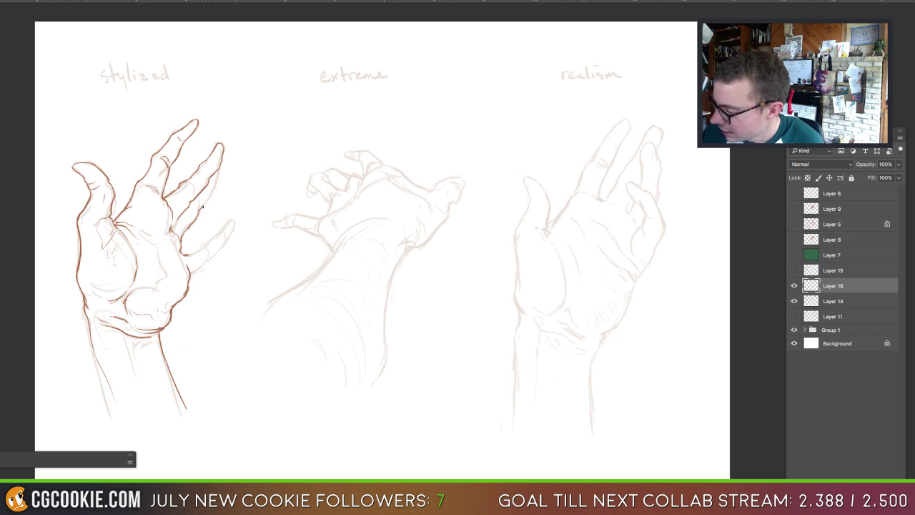
Step: Ink the middle and ring finger edges, a knuckle detail and palm detail strokes
drag(202, 206, 223, 155)
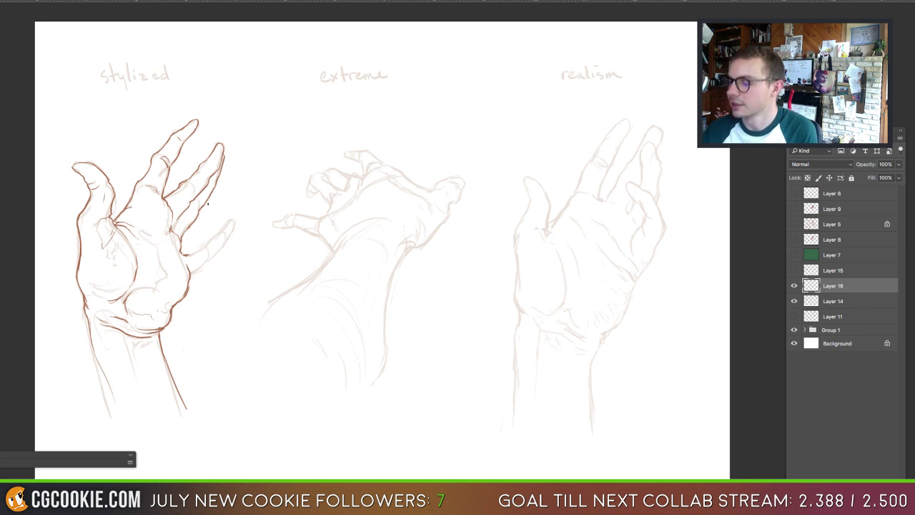
drag(194, 204, 198, 211)
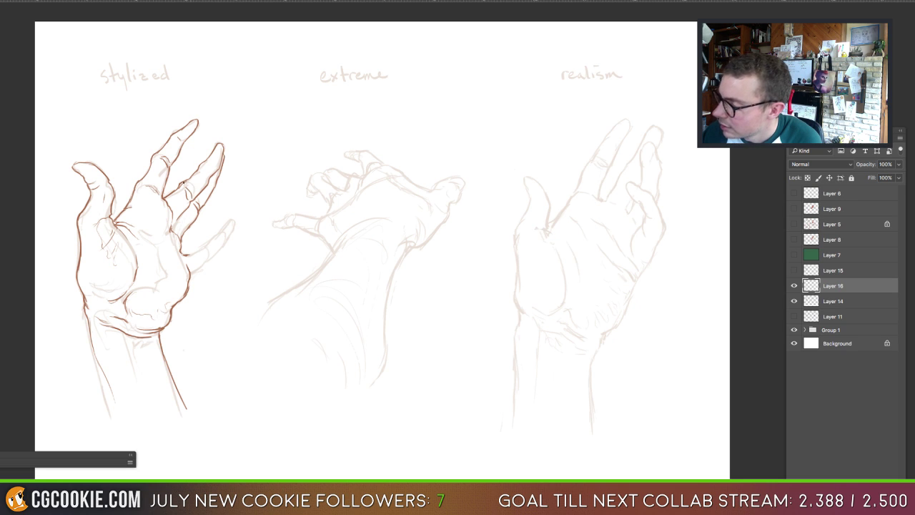
drag(210, 168, 207, 176)
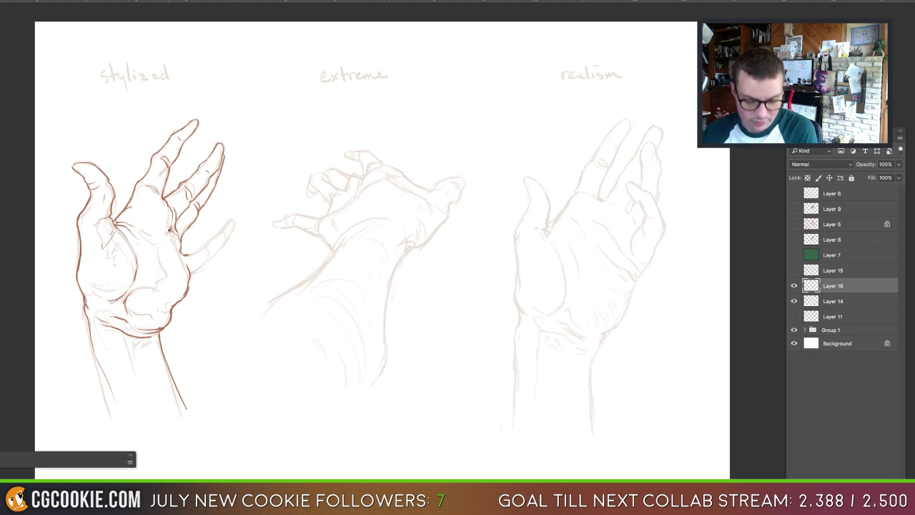
drag(164, 236, 172, 255)
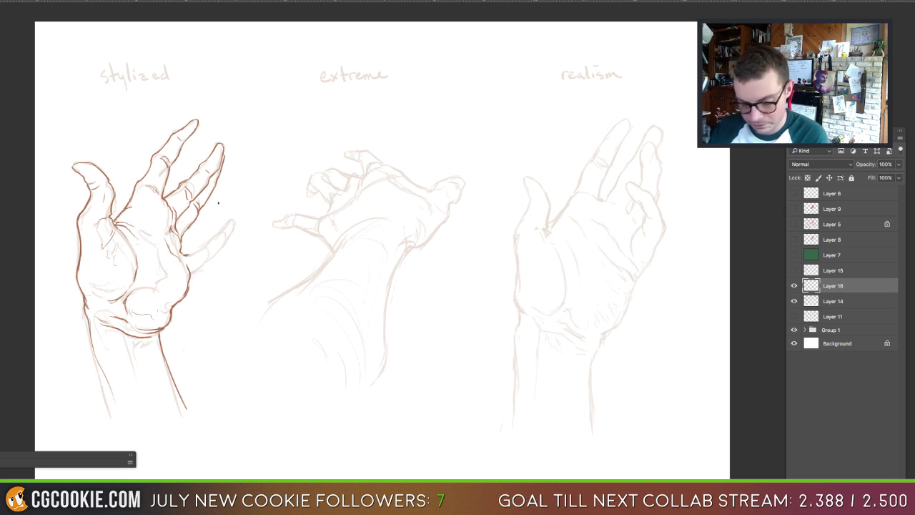
drag(190, 253, 198, 248)
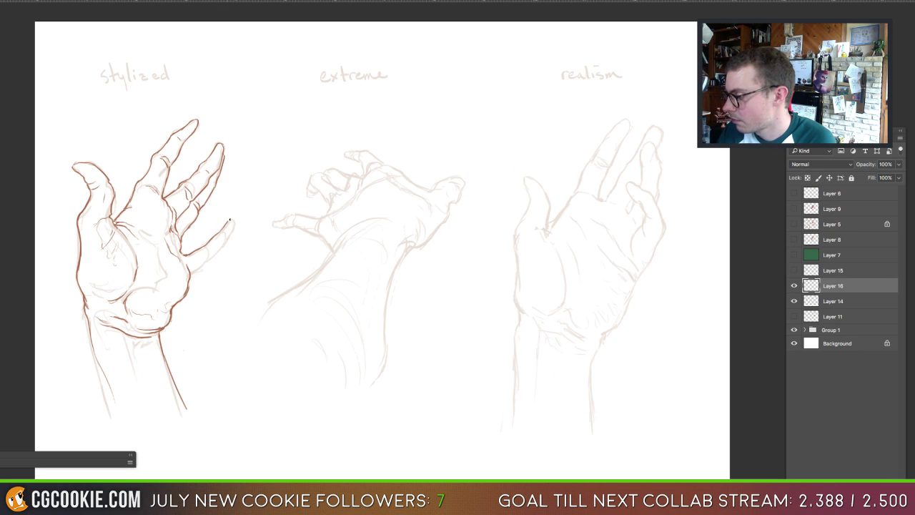
Step: Ink the stylized little fingertip, palm edge, lower palm crease and wrist line
drag(231, 230, 189, 273)
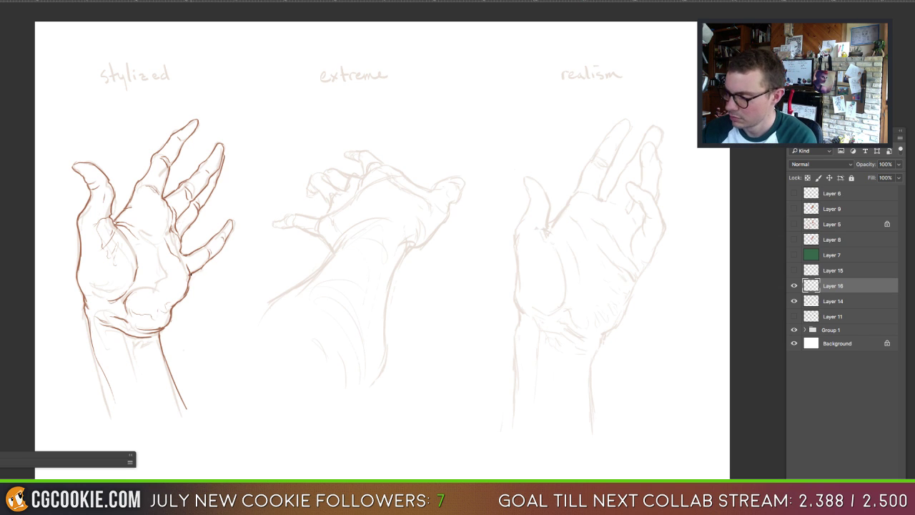
drag(192, 260, 181, 286)
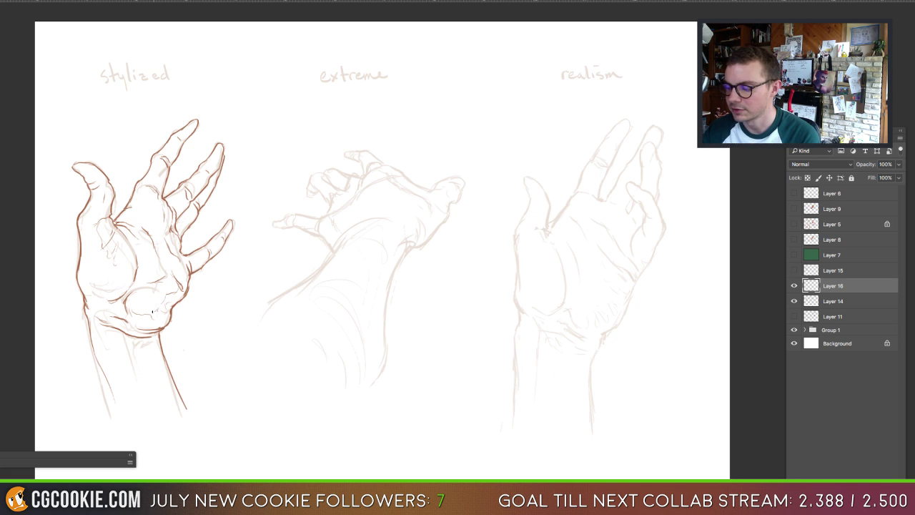
drag(126, 323, 133, 327)
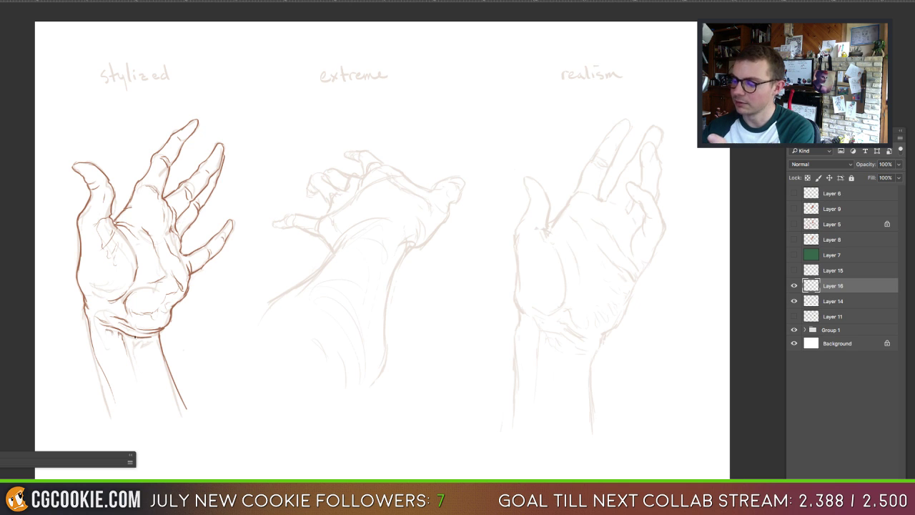
mouse_move(138, 337)
mouse_down()
mouse_move(129, 342)
mouse_move(142, 374)
mouse_up()
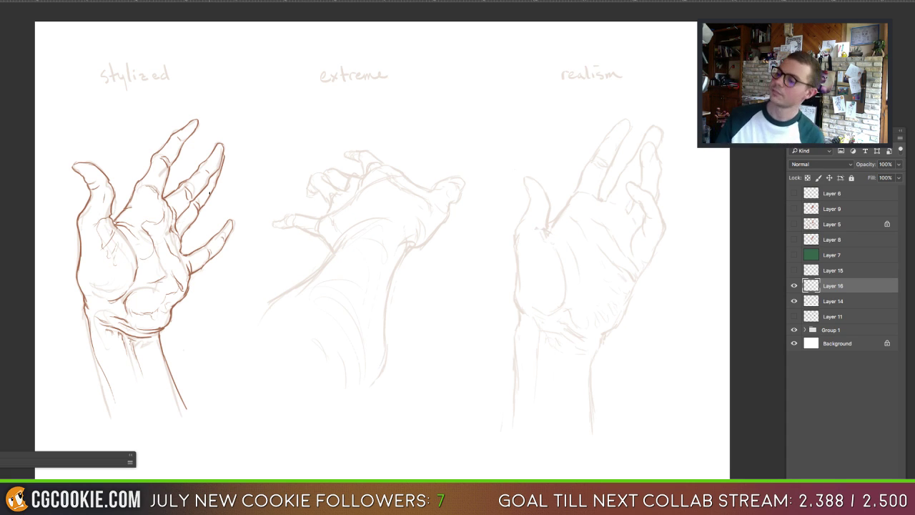
Step: Toggle the sketch and linework layers to compare, then ink a crease down the stylized palm
click(794, 301)
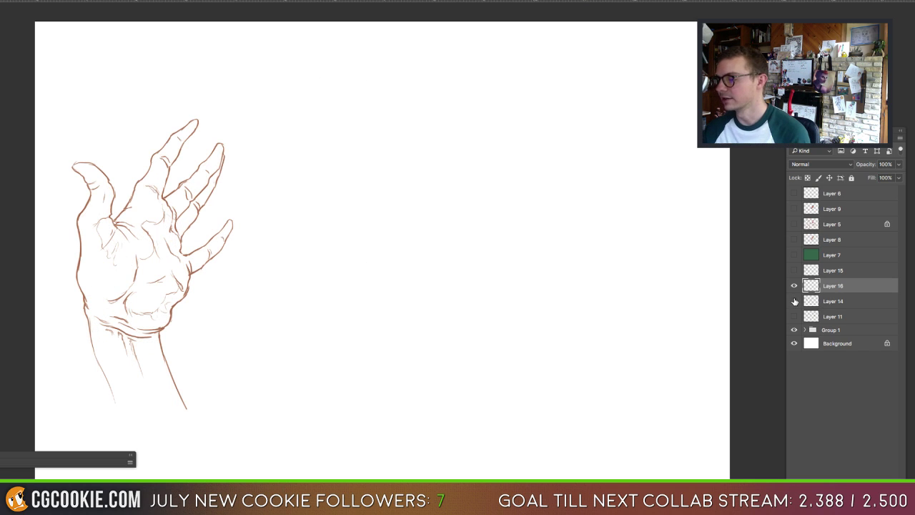
click(795, 301)
click(794, 286)
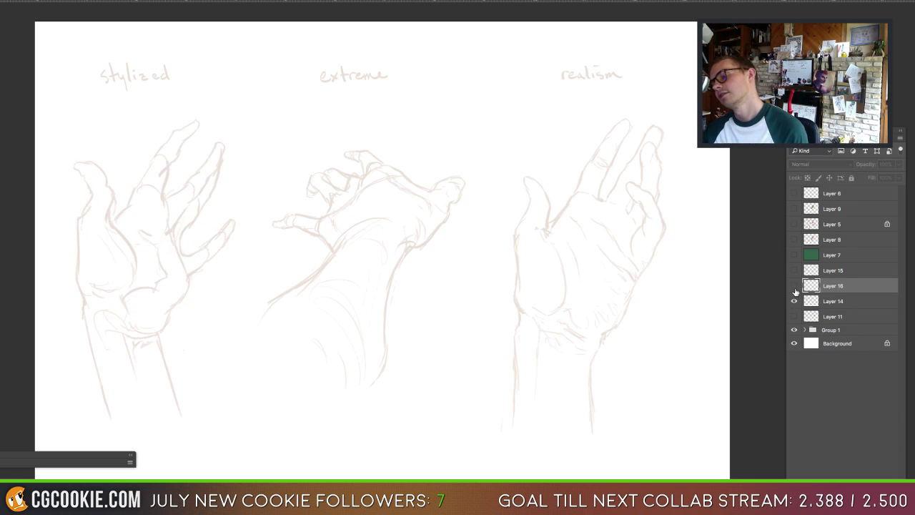
click(795, 285)
click(794, 302)
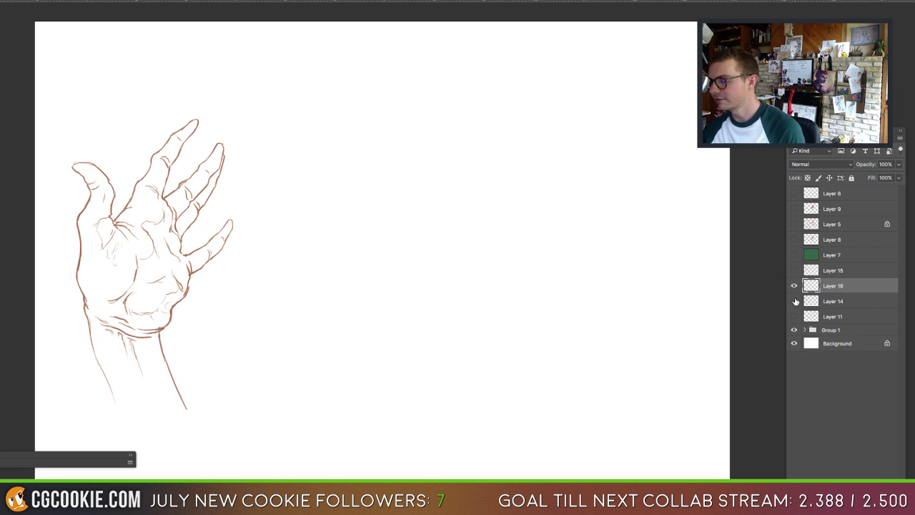
click(796, 300)
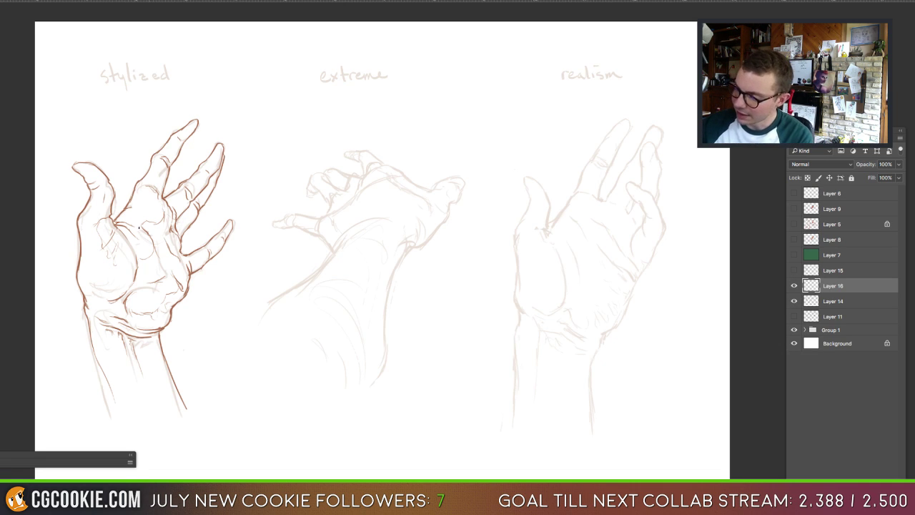
drag(122, 229, 137, 260)
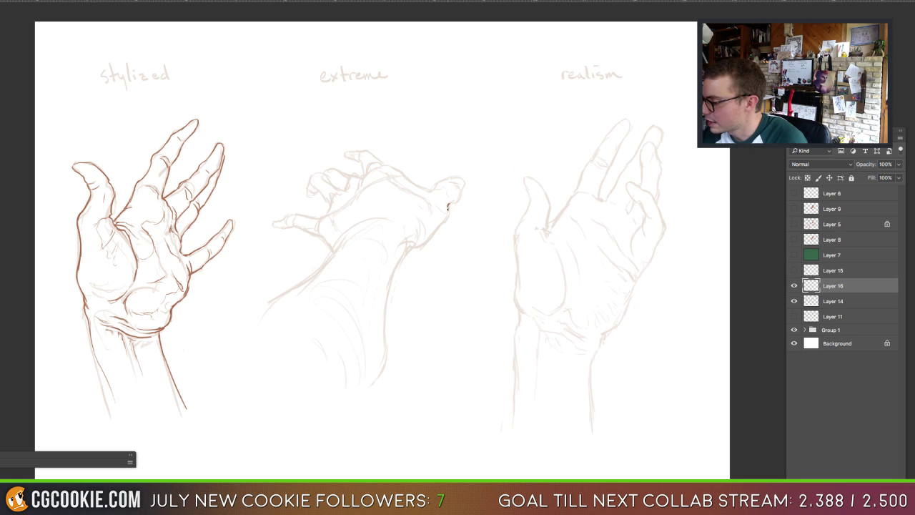
Step: Ink the extreme hand's forearm line and knuckle line in dark brown, redrawing one misplaced stroke
mouse_move(448, 207)
mouse_down()
mouse_move(420, 246)
mouse_move(407, 245)
mouse_move(387, 316)
mouse_move(392, 365)
mouse_move(388, 346)
mouse_move(362, 387)
mouse_up()
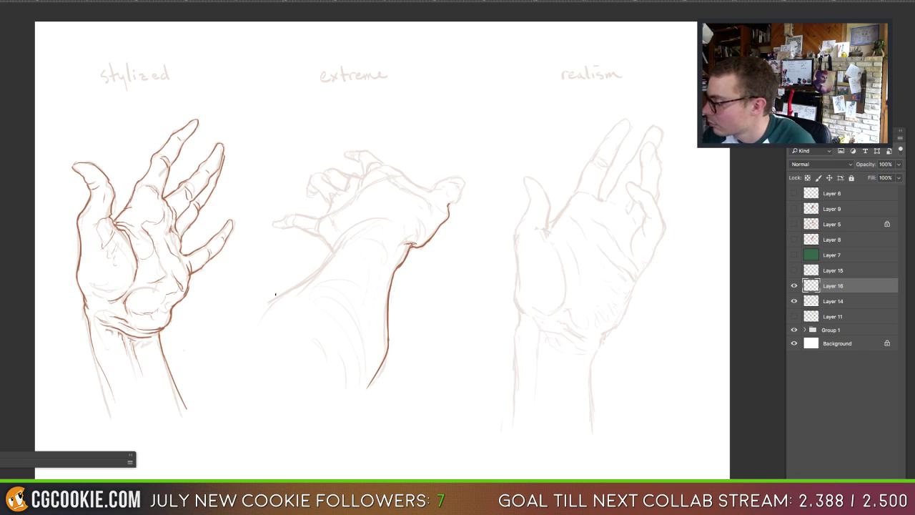
mouse_move(275, 294)
mouse_down()
mouse_move(271, 305)
mouse_move(347, 226)
mouse_move(299, 283)
mouse_move(257, 305)
mouse_up()
key(ctrl+z)
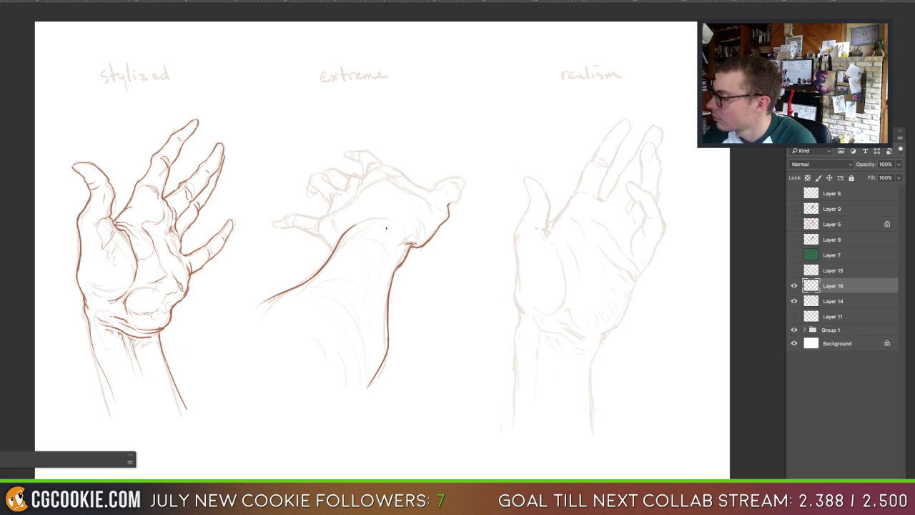
mouse_move(348, 229)
mouse_down()
mouse_move(370, 222)
mouse_move(340, 239)
mouse_up()
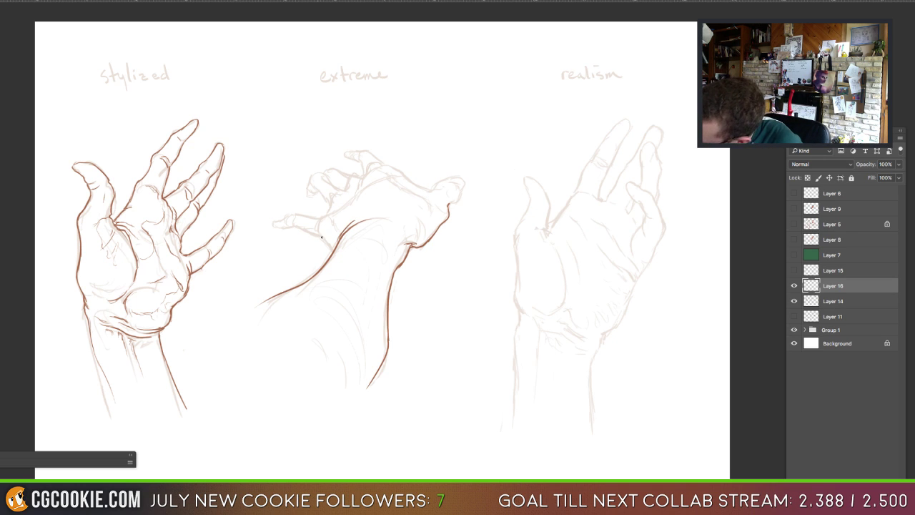
drag(333, 245, 328, 253)
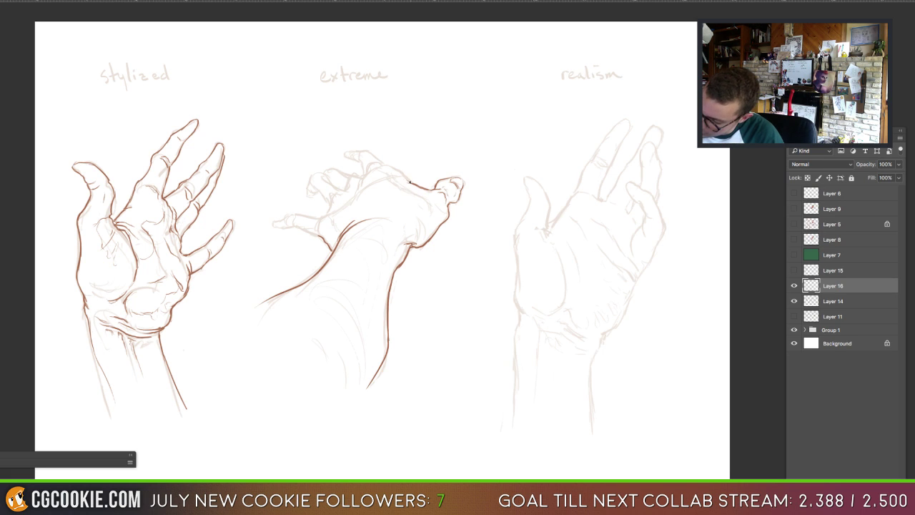
drag(385, 166, 376, 158)
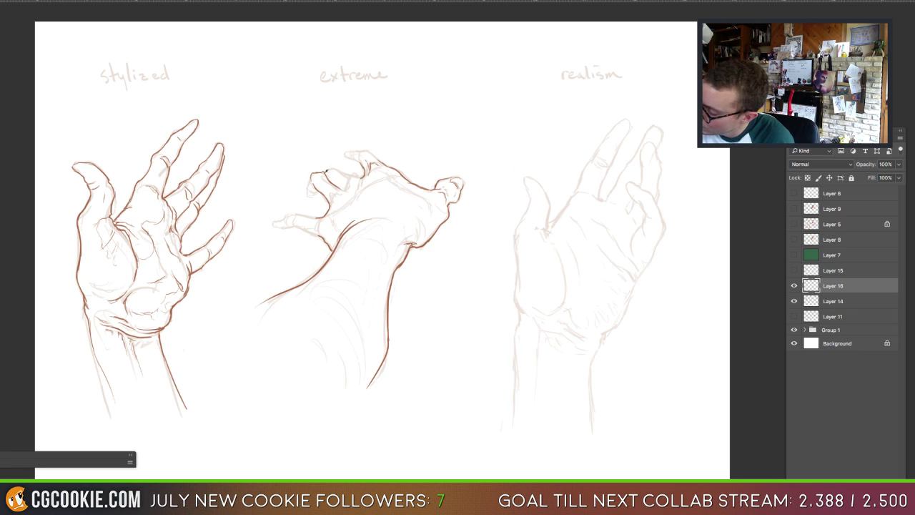
Step: Ink the extreme hand's finger lines and fingertip tops, extending the left finger toward the palm
drag(326, 170, 348, 178)
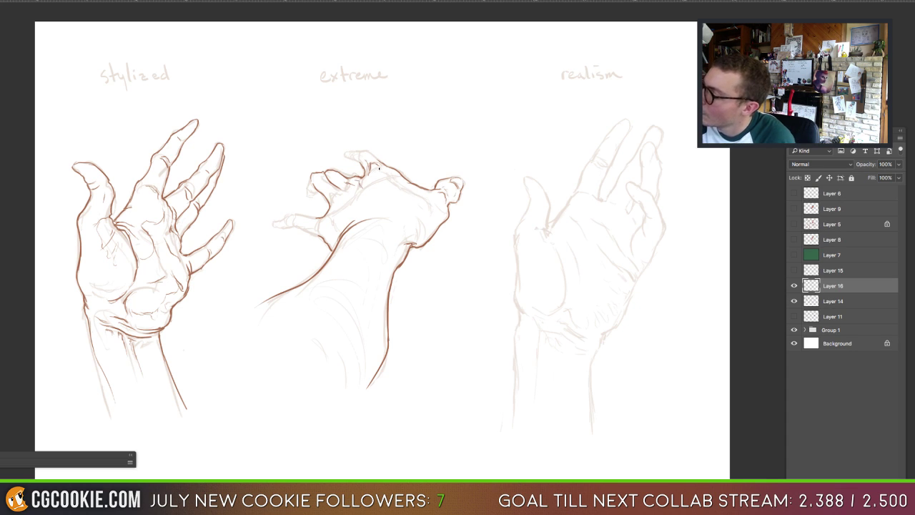
mouse_move(380, 173)
mouse_down()
mouse_move(386, 198)
mouse_move(386, 174)
mouse_up()
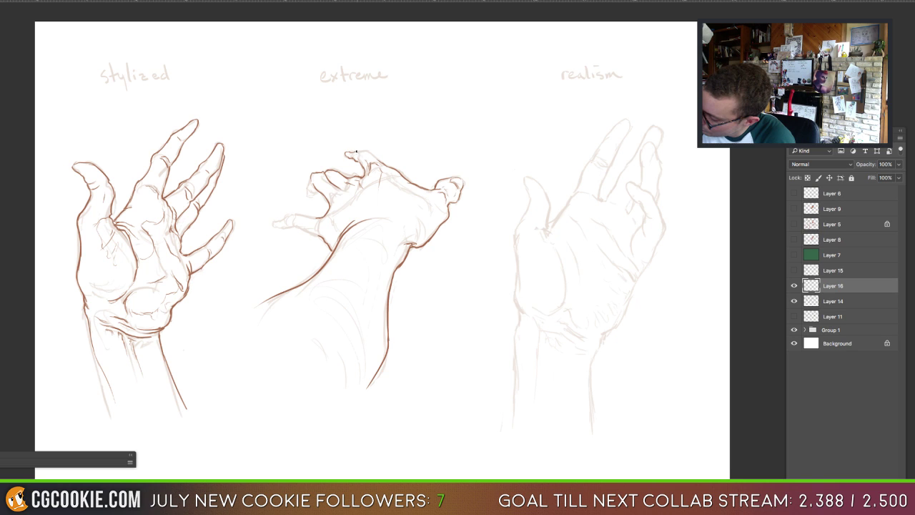
drag(357, 151, 377, 156)
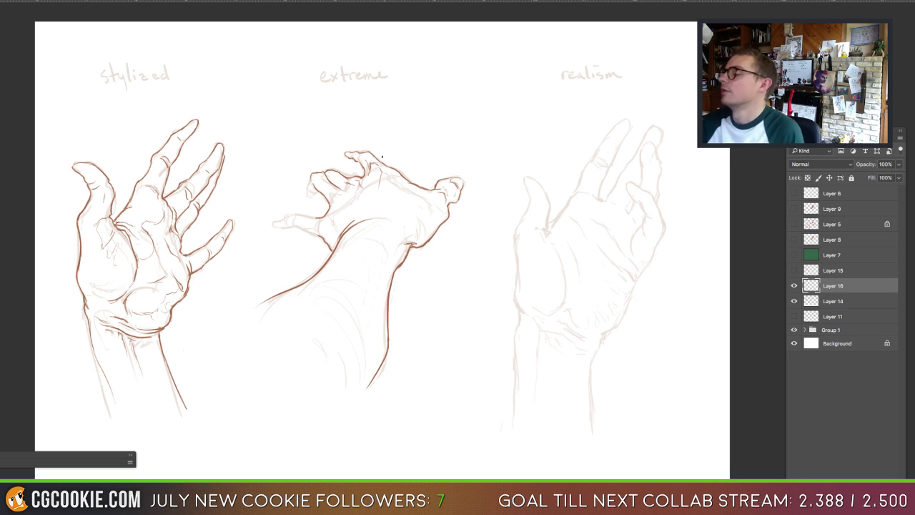
mouse_move(364, 111)
mouse_down()
mouse_move(356, 147)
mouse_move(379, 142)
mouse_up()
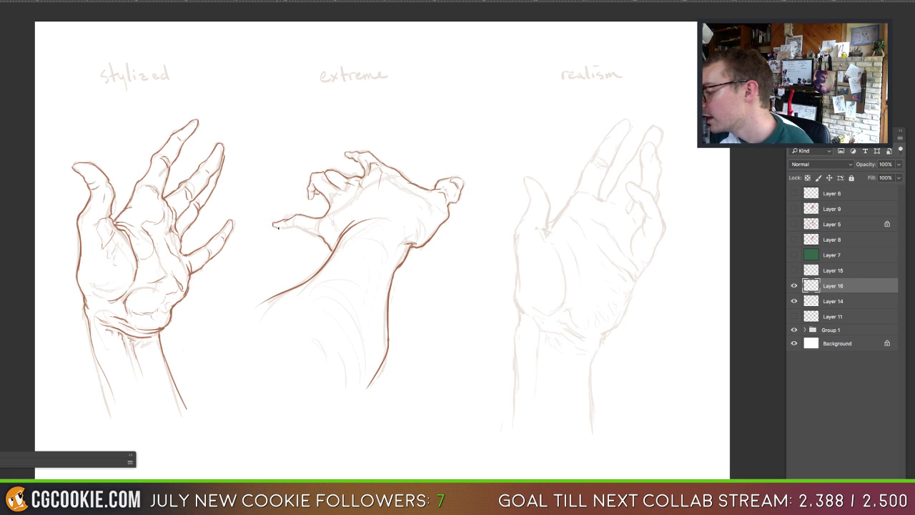
drag(295, 226, 319, 233)
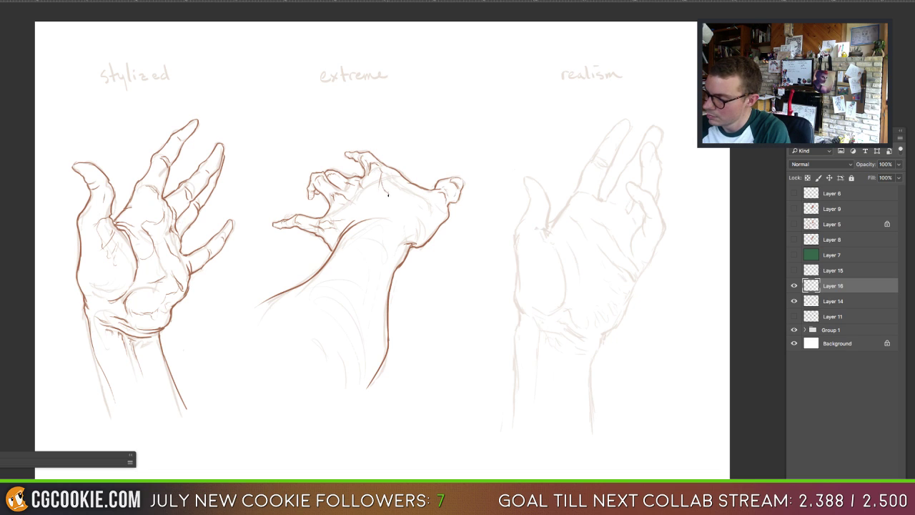
Step: Darken the extreme hand's knuckle contours and wrist line with brown strokes
drag(415, 195, 425, 200)
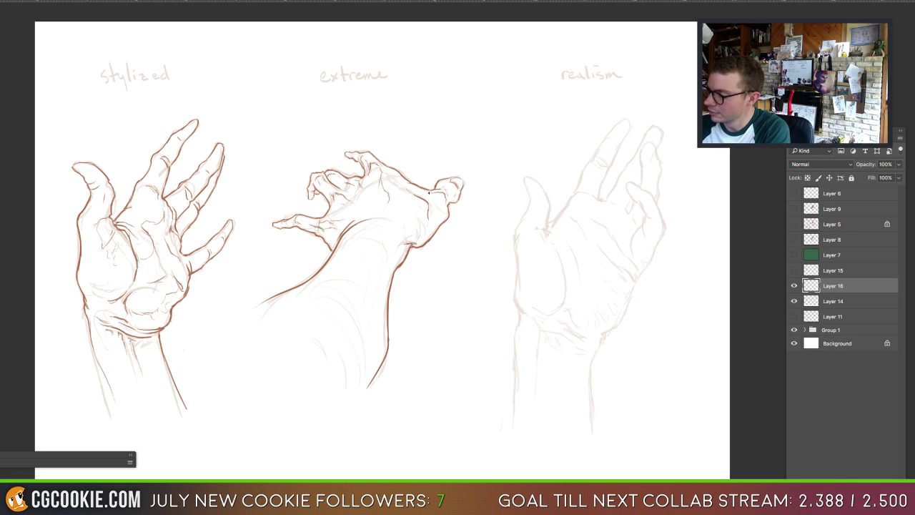
drag(424, 189, 437, 191)
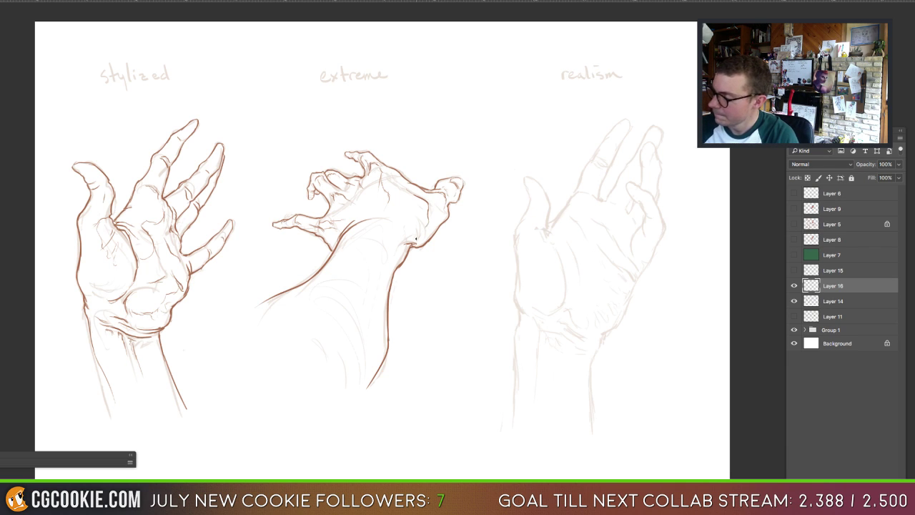
mouse_move(419, 222)
mouse_down()
mouse_move(416, 239)
mouse_move(402, 241)
mouse_up()
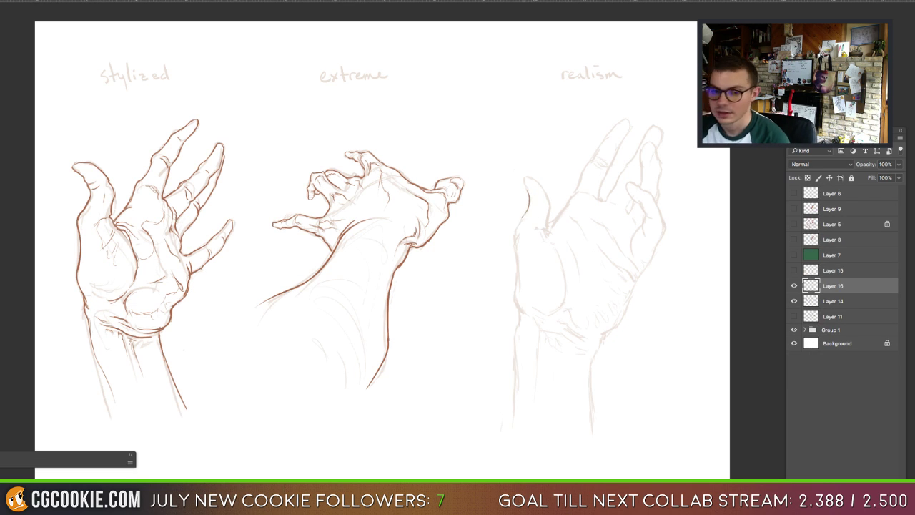
Step: Trace the realism hand's thumb edge, its tip, and the left wrist edge in dark brown
drag(527, 208, 514, 238)
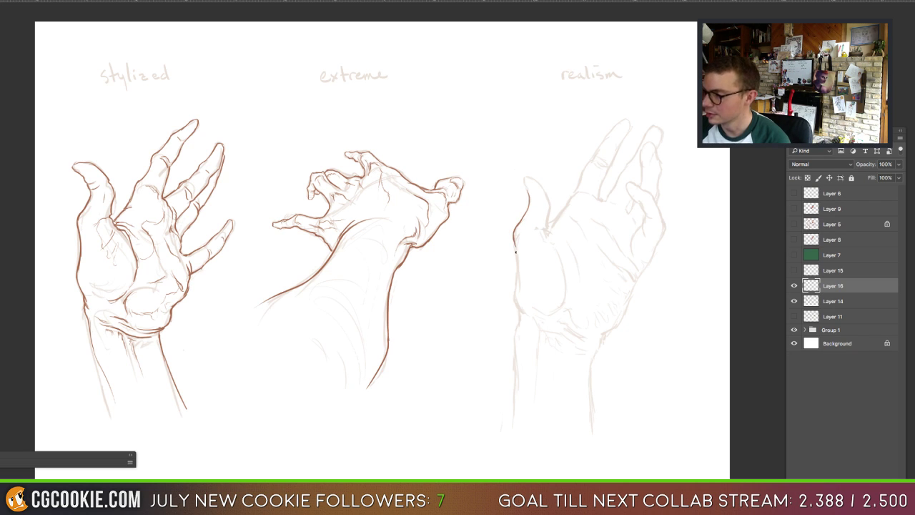
mouse_move(514, 244)
mouse_down()
mouse_move(514, 282)
mouse_move(512, 290)
mouse_up()
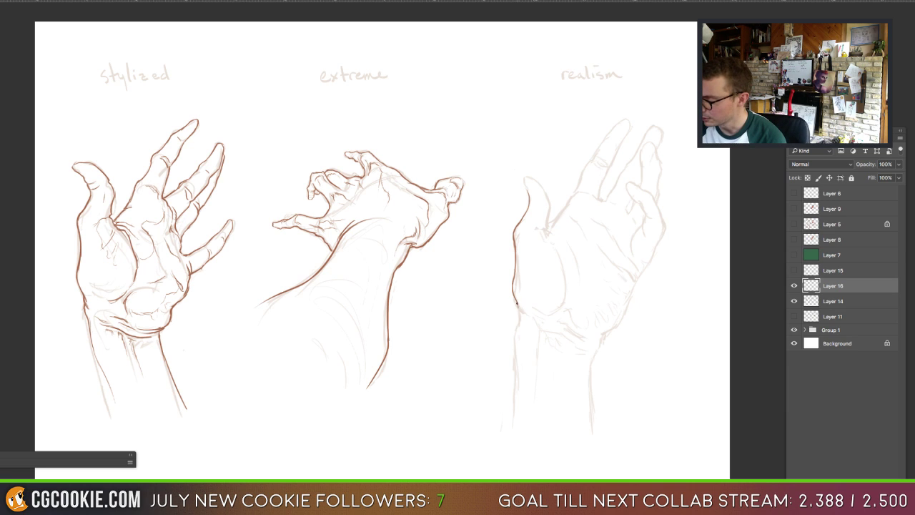
drag(517, 304, 517, 312)
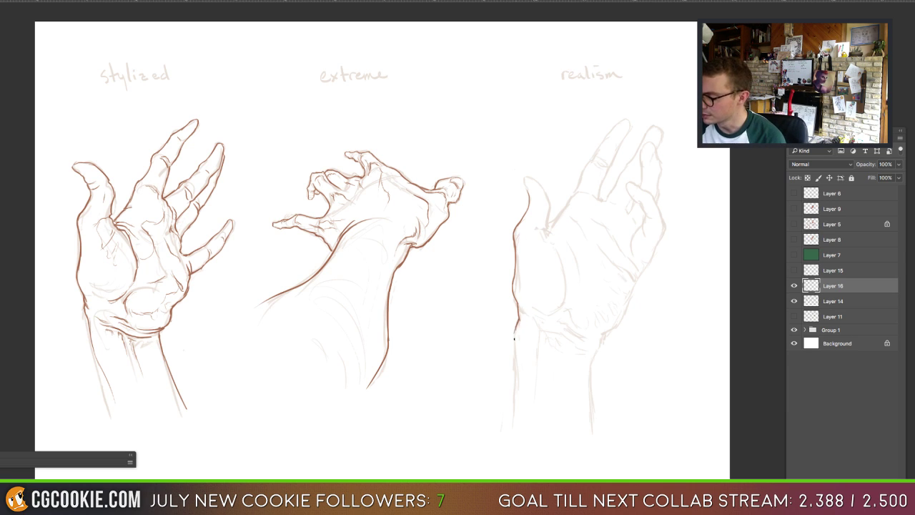
drag(514, 339, 514, 377)
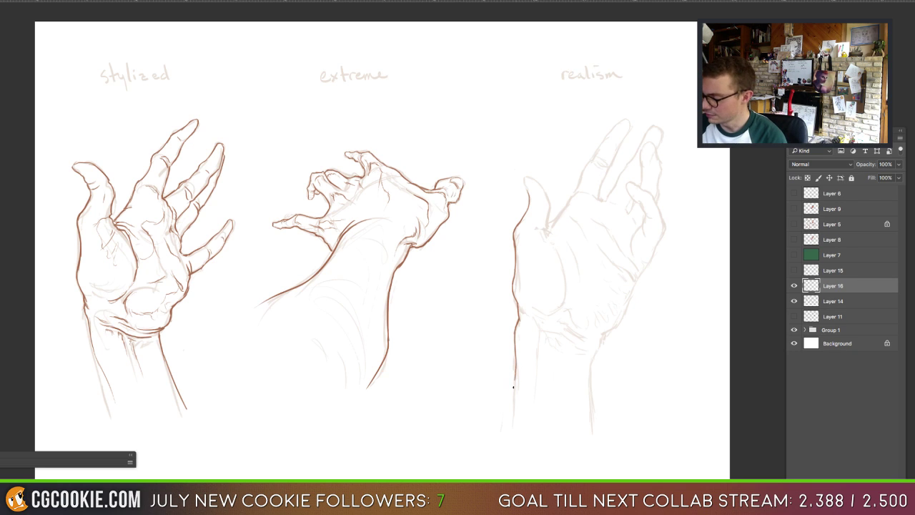
drag(515, 381, 512, 422)
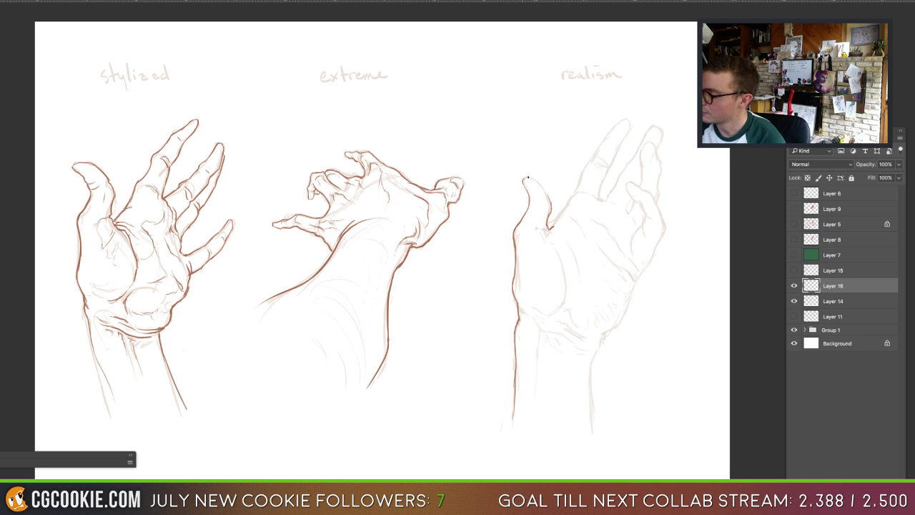
drag(536, 181, 550, 197)
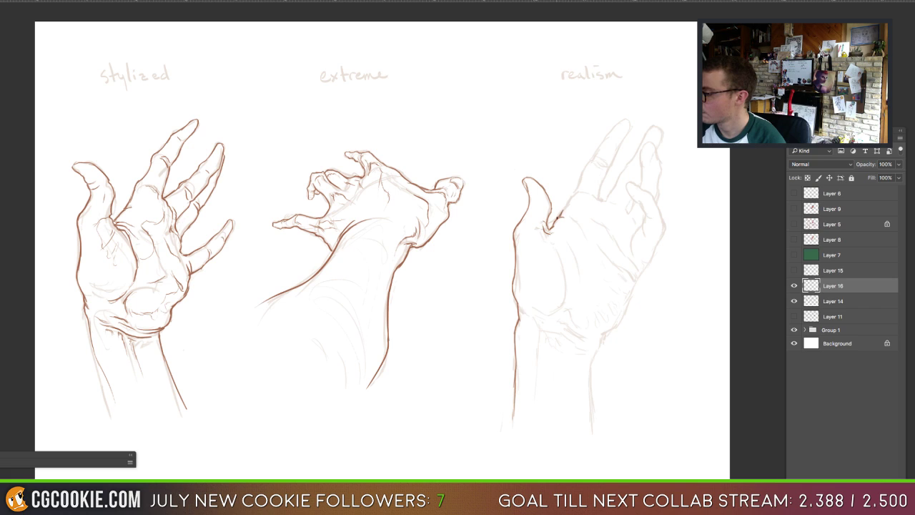
Step: Ink the realism hand's index finger, middle fingertip and ring finger tip, removing a temporary arrow
mouse_move(563, 212)
mouse_down()
mouse_move(576, 189)
mouse_move(600, 199)
mouse_move(606, 187)
mouse_up()
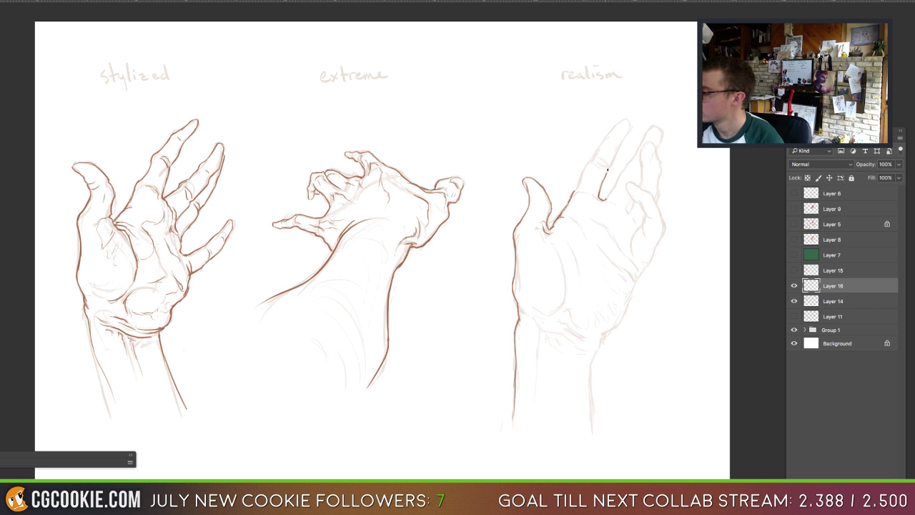
drag(630, 94, 605, 188)
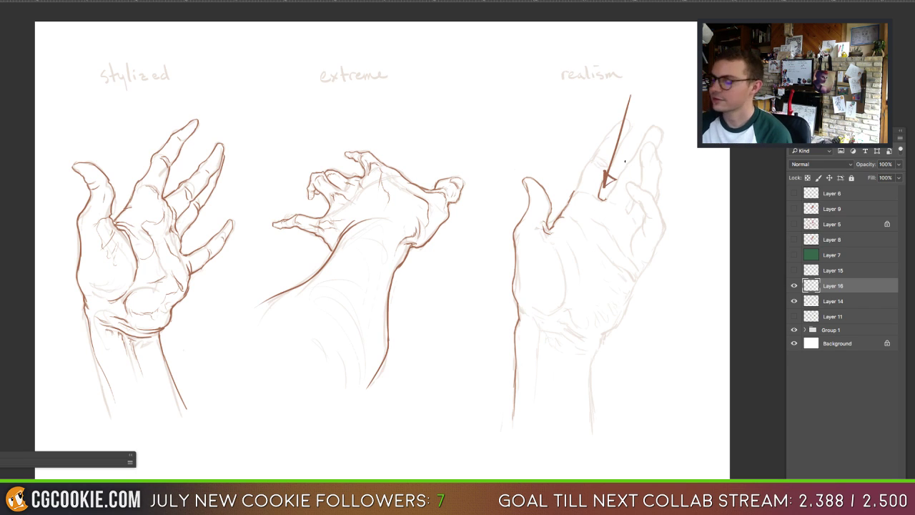
key(ctrl+z)
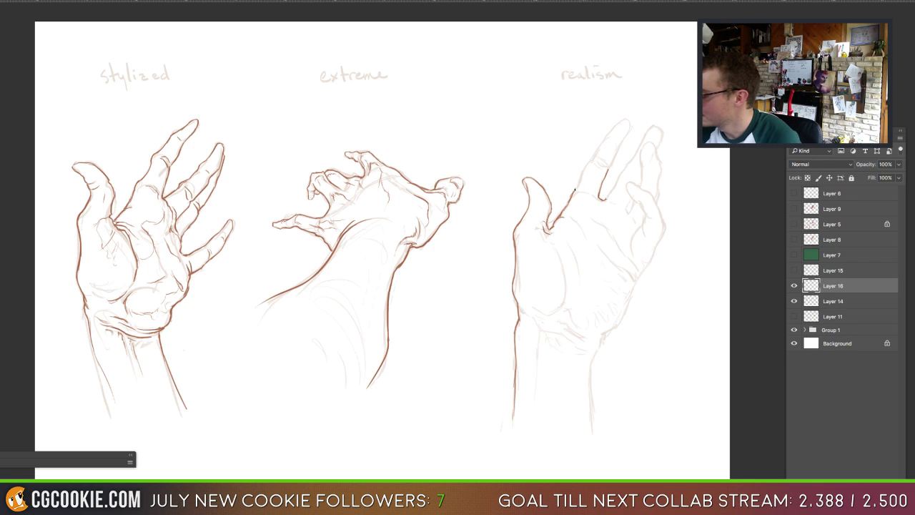
drag(577, 187, 587, 163)
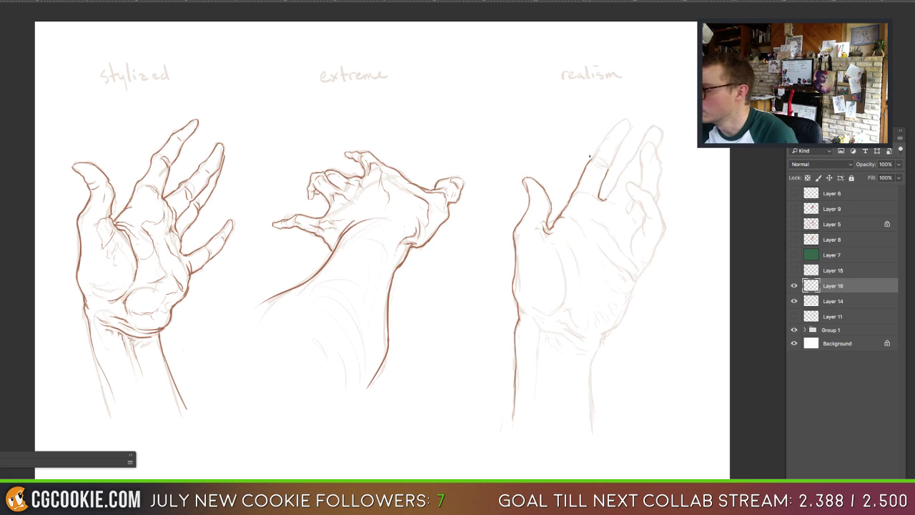
drag(593, 155, 622, 121)
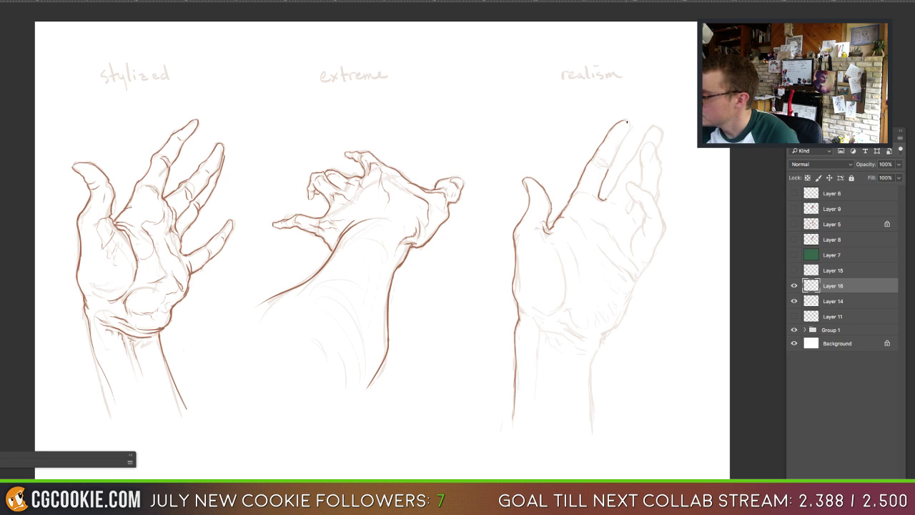
drag(627, 123, 607, 170)
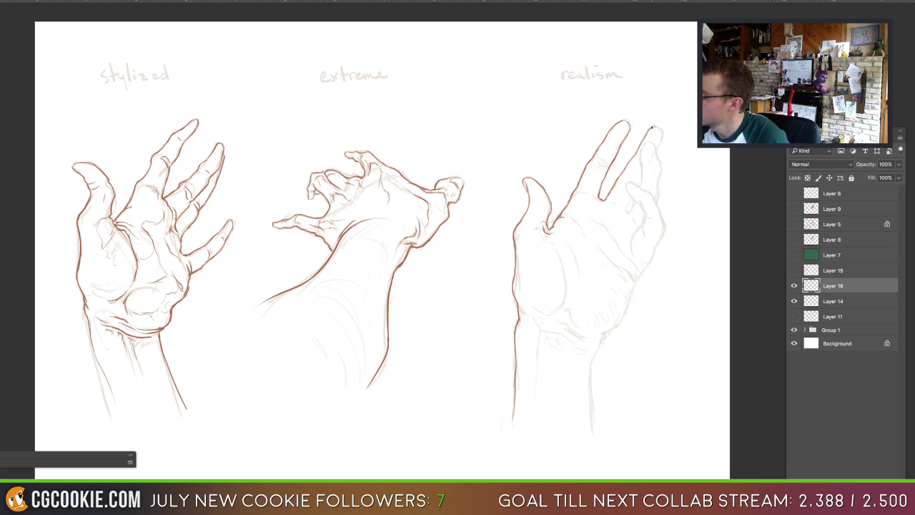
drag(659, 128, 659, 146)
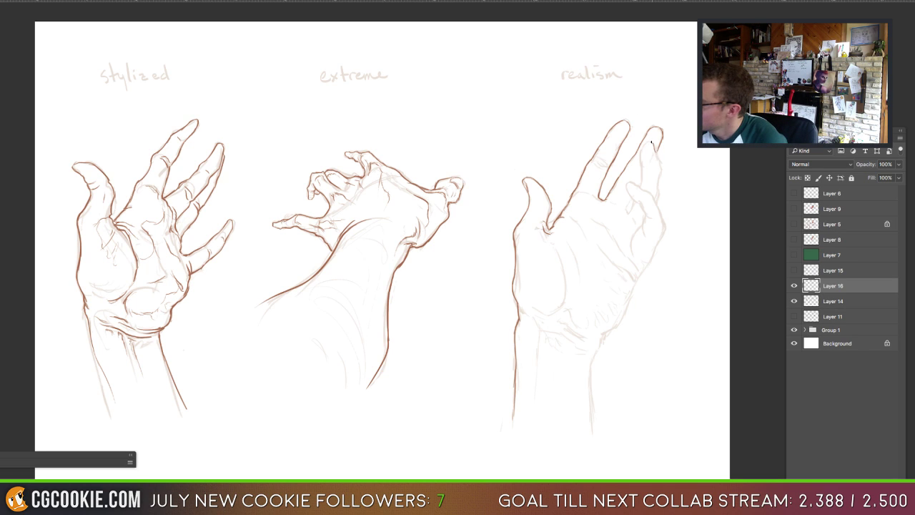
drag(652, 144, 642, 162)
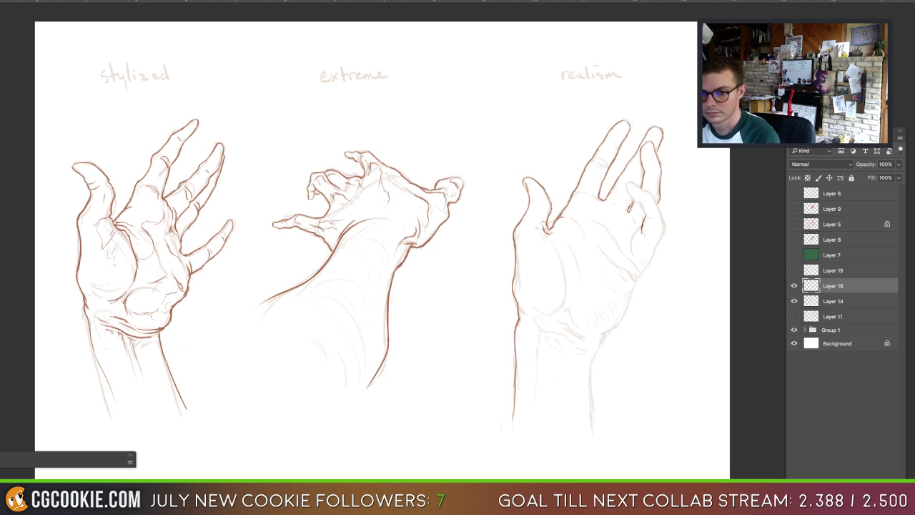
Step: Ink the realism hand's inner finger edge, right contour and a shortened right wrist line
drag(642, 232, 645, 239)
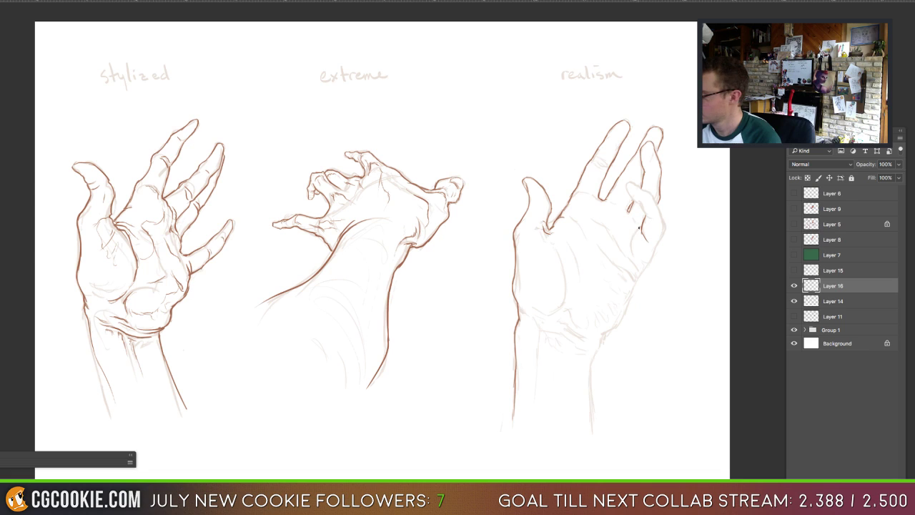
drag(632, 235, 634, 259)
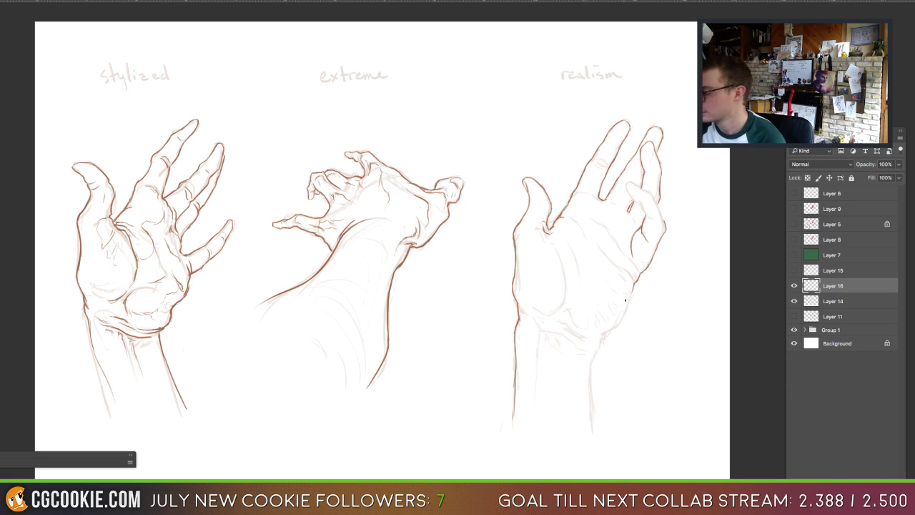
drag(632, 287, 610, 326)
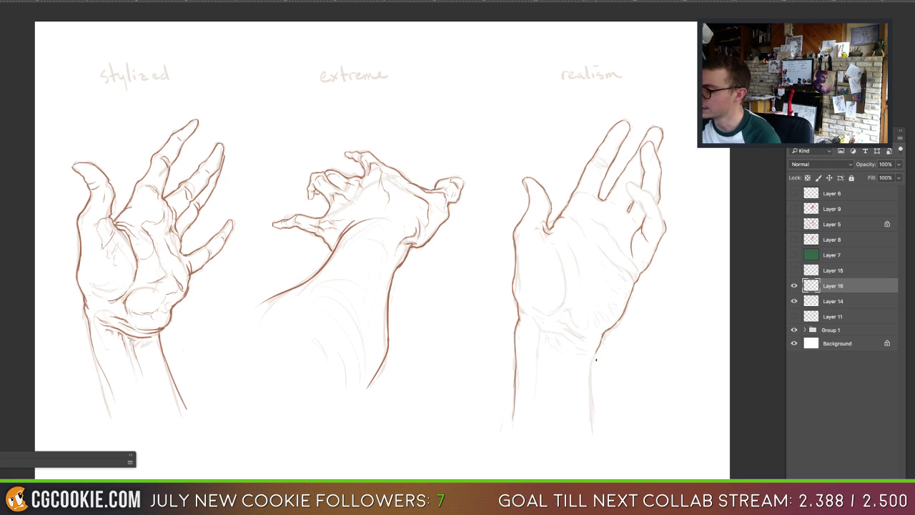
drag(597, 346, 594, 415)
key(ctrl+z)
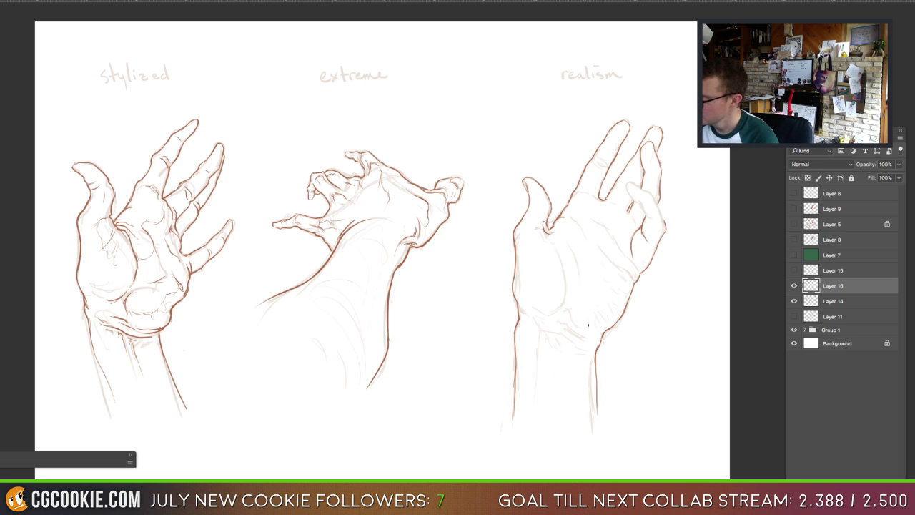
drag(588, 326, 594, 336)
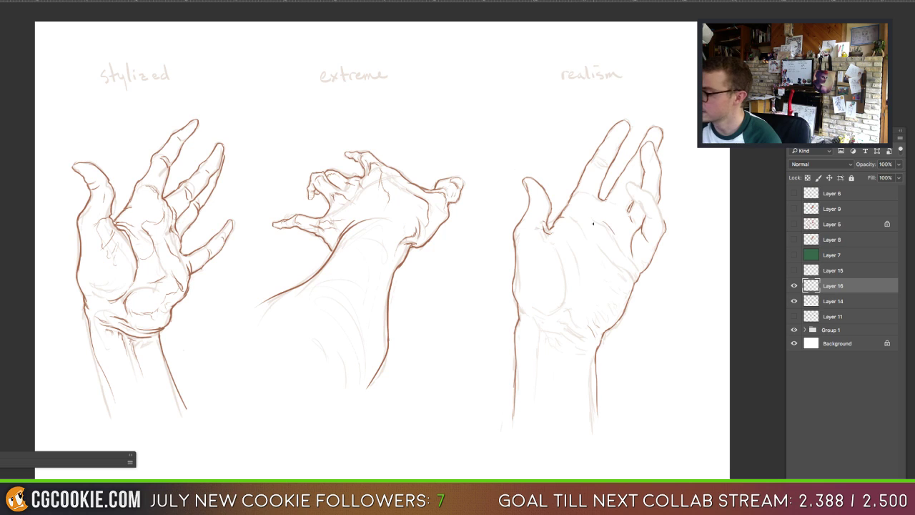
Step: Add palm crease lines and small finger contour details to the realism hand
drag(604, 237, 621, 261)
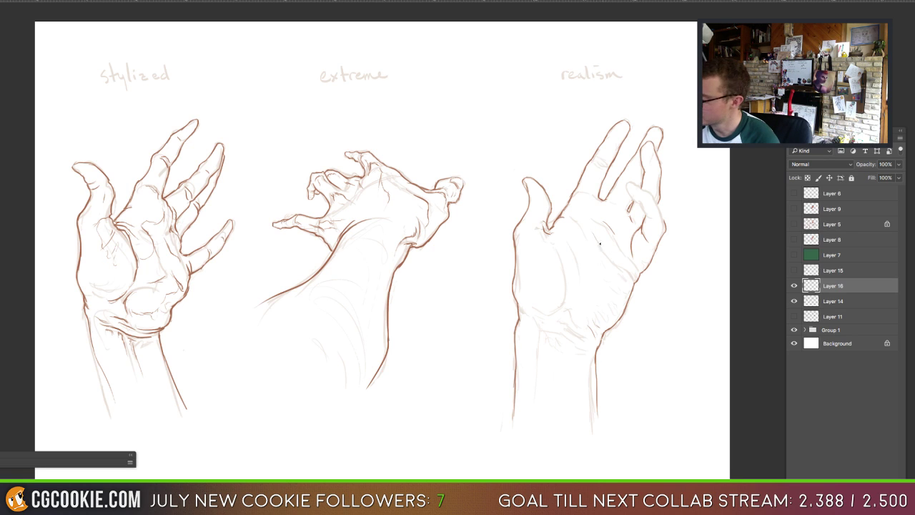
drag(600, 244, 614, 261)
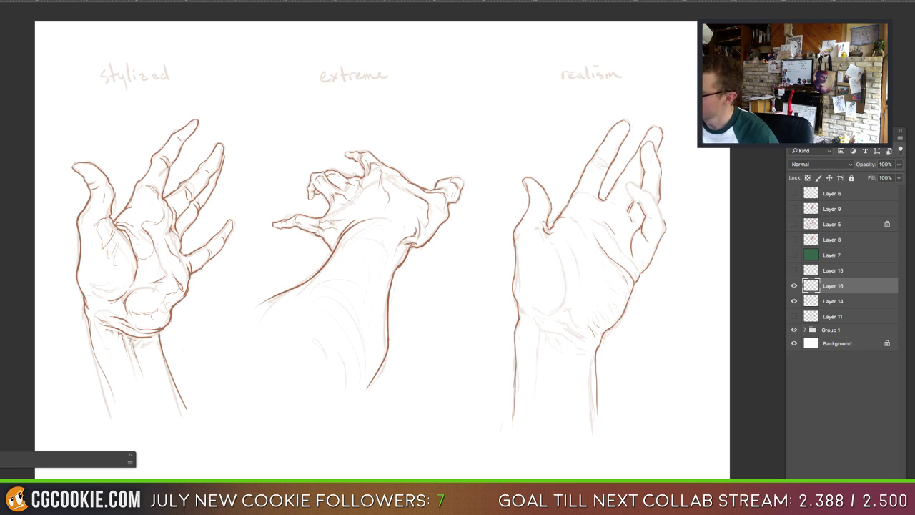
drag(638, 205, 632, 201)
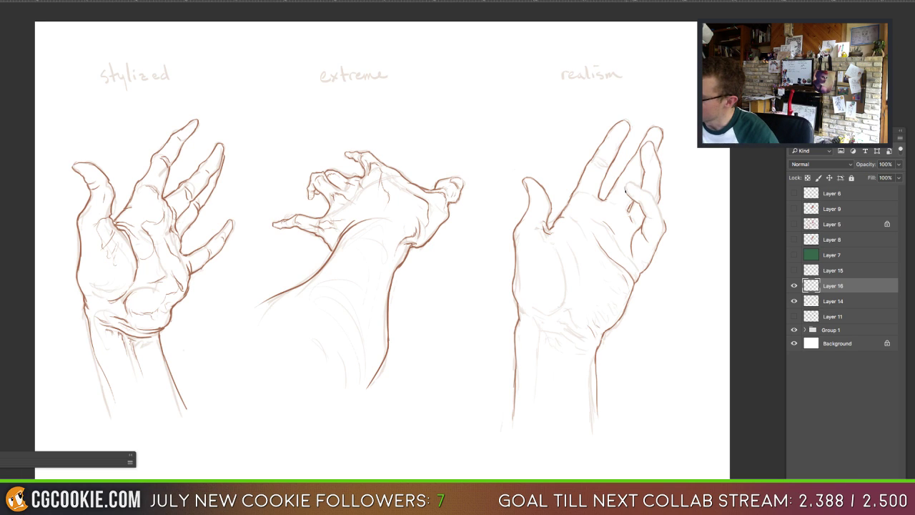
drag(643, 190, 648, 193)
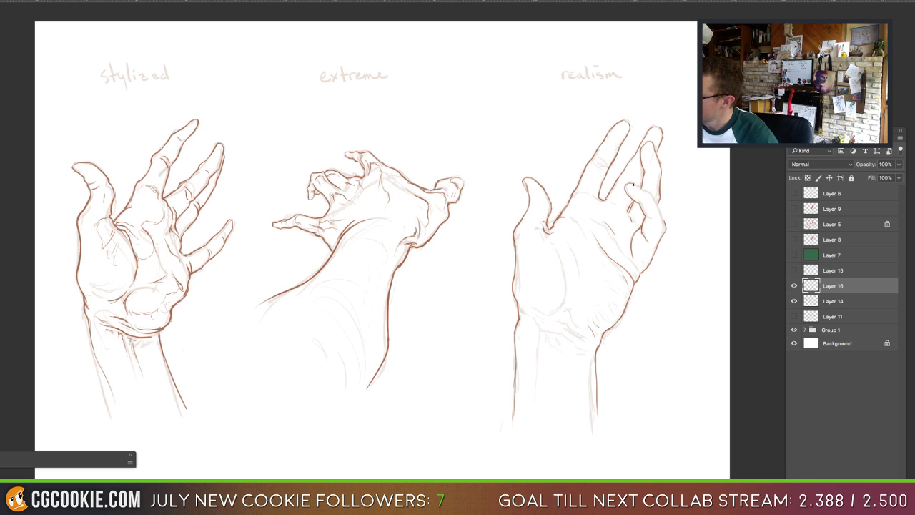
drag(637, 186, 661, 215)
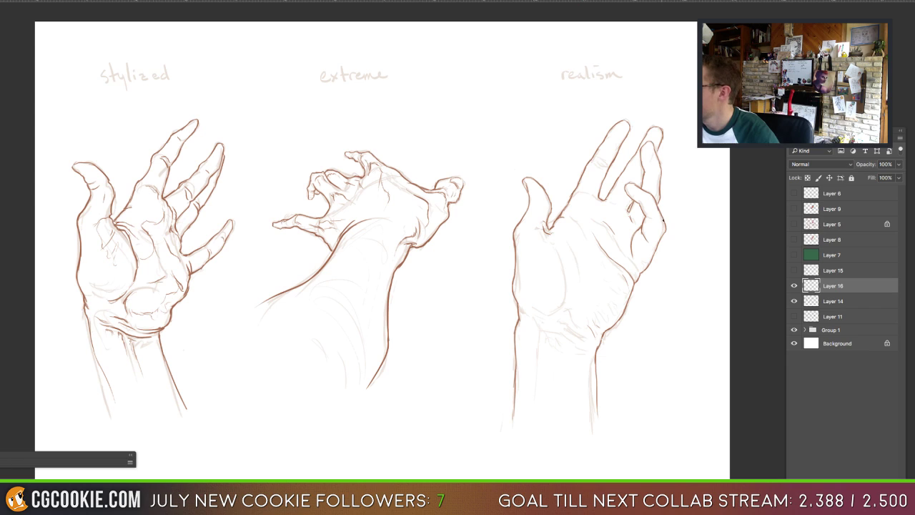
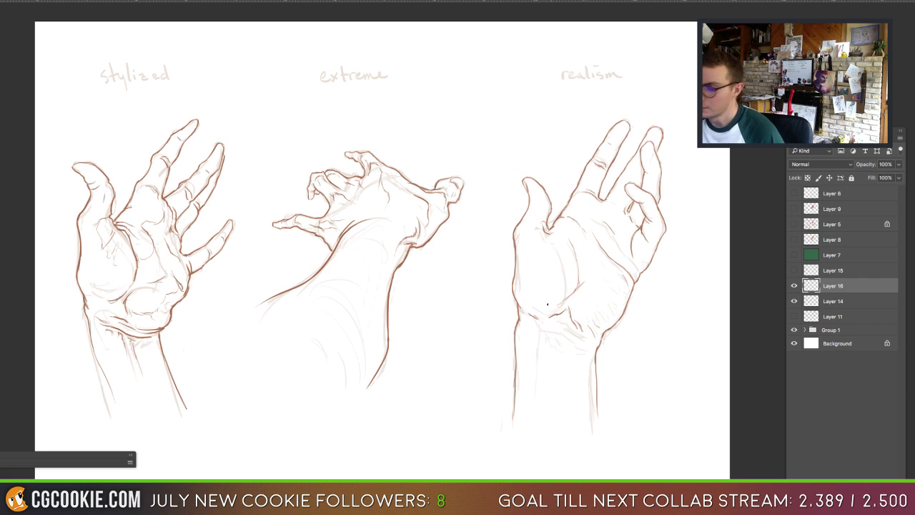
Step: Paint wrist crease and palm wrinkle strokes on the realism hand on Layer 16
drag(565, 331, 584, 341)
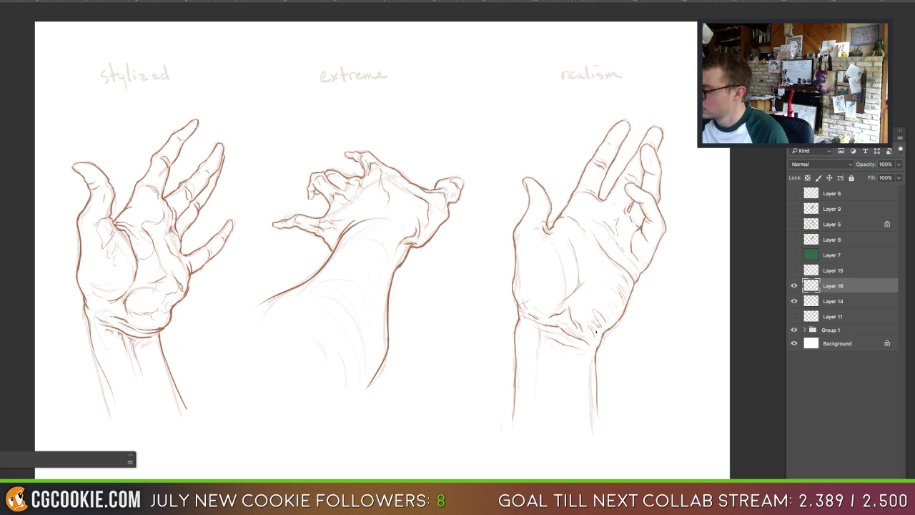
drag(605, 300, 613, 309)
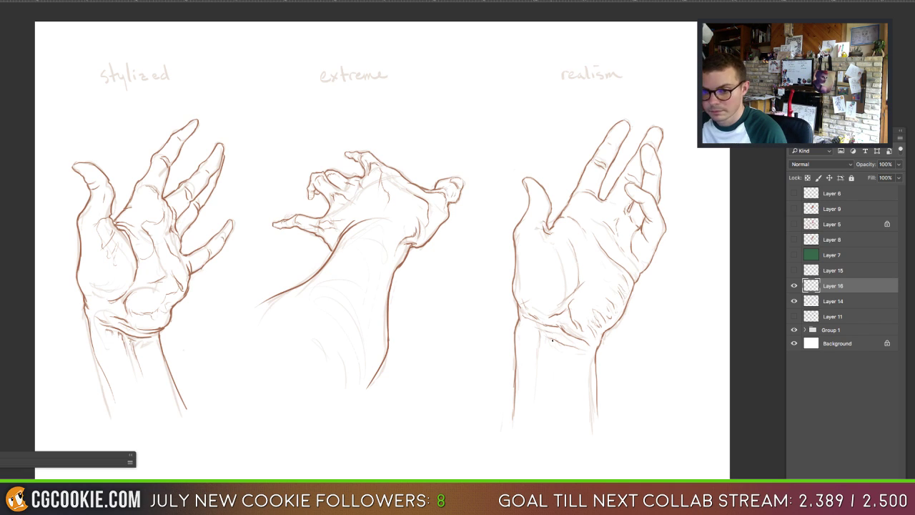
mouse_move(554, 373)
mouse_down()
mouse_move(553, 349)
mouse_move(538, 361)
mouse_move(542, 350)
mouse_up()
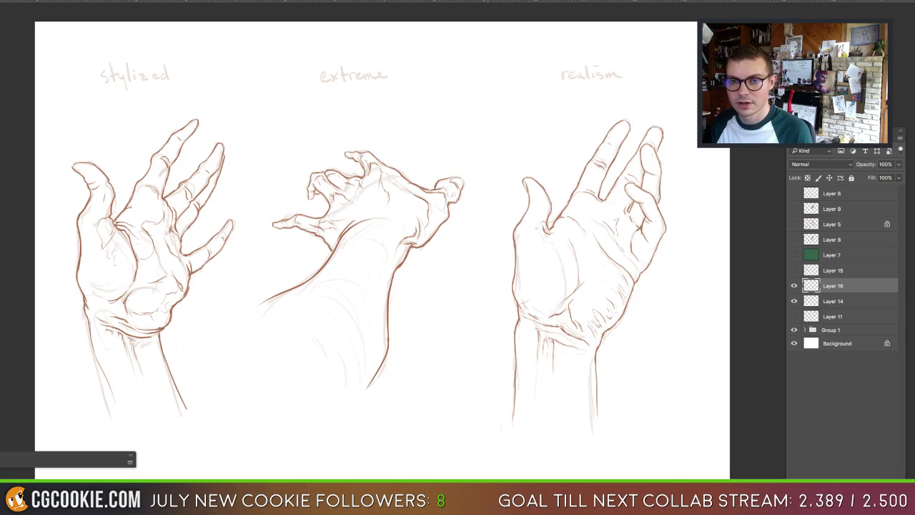
Step: In Liquify, push the realism hand's palm into shape with an enlarged Forward Warp brush
key(ctrl+shift+x)
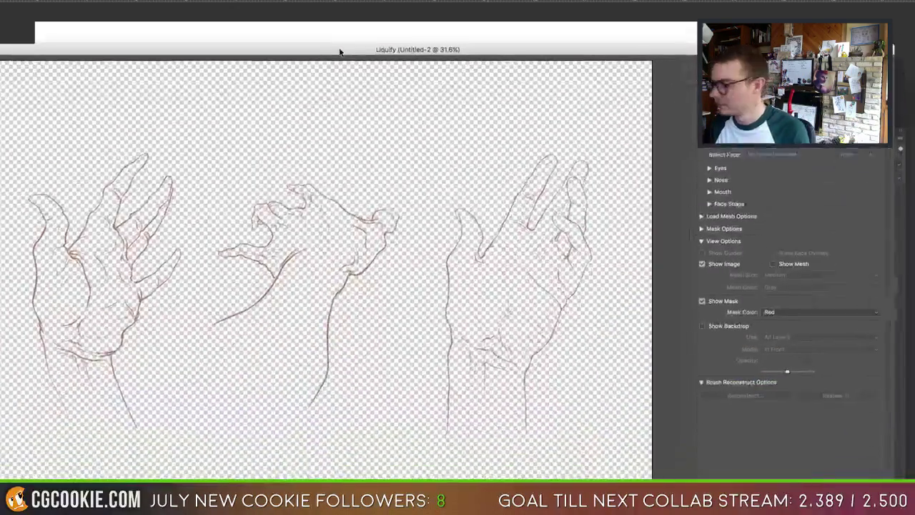
key(])
key(])
key(])
key(])
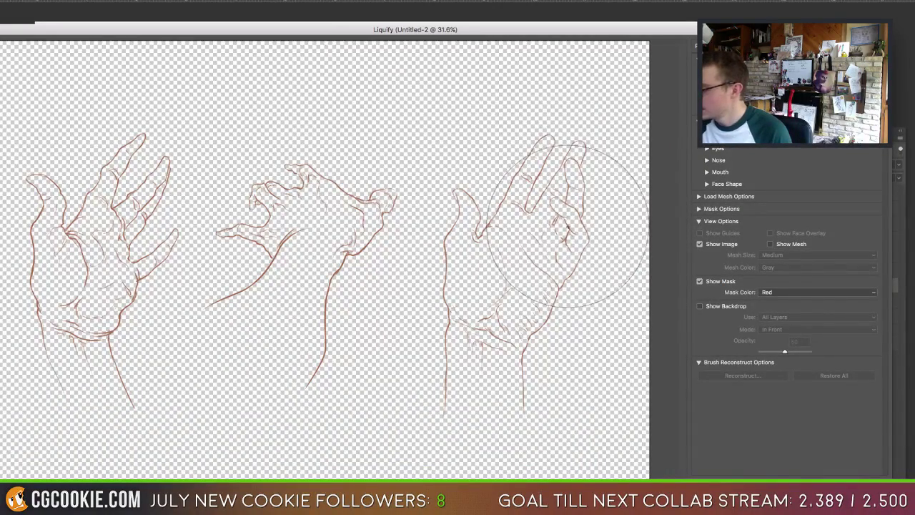
mouse_move(569, 220)
mouse_down()
mouse_move(576, 255)
mouse_move(566, 309)
mouse_move(651, 293)
mouse_up()
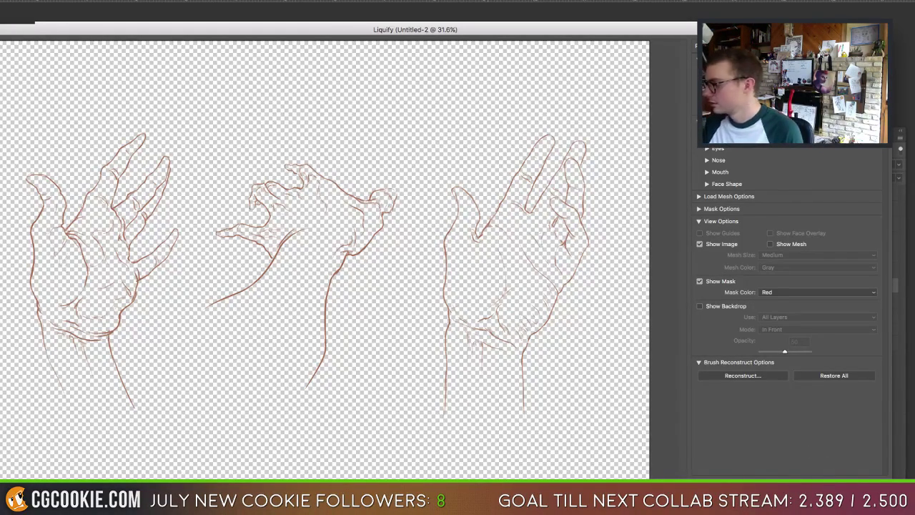
key(Return)
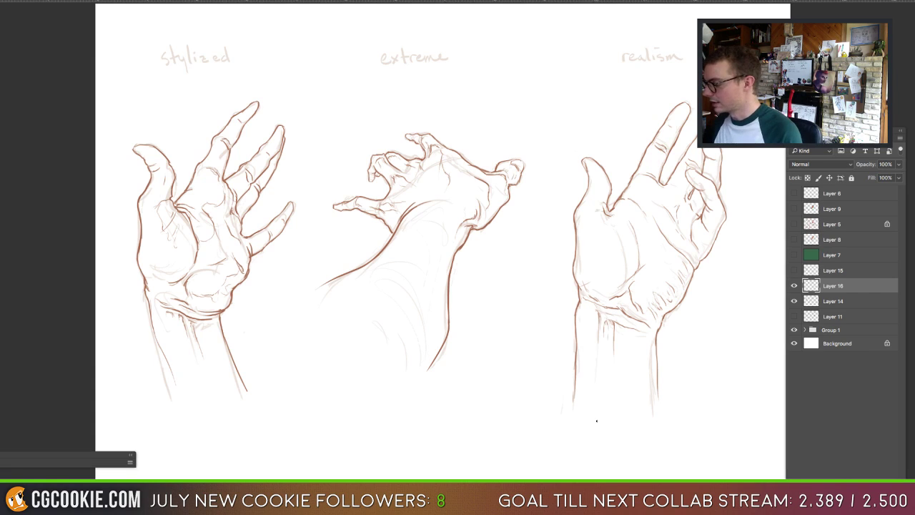
Step: Hide Layer 14, darken the middle hand's wrist contour, and add new empty Layer 17
drag(666, 251, 583, 263)
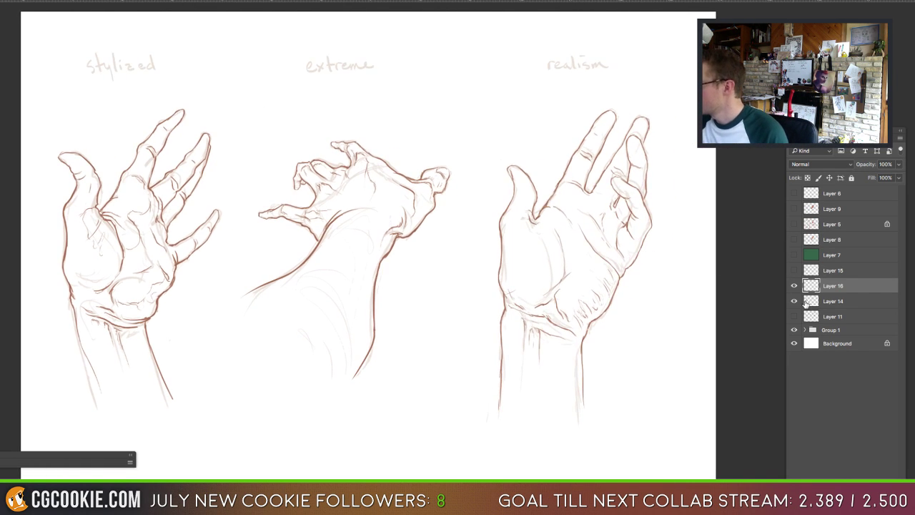
click(794, 301)
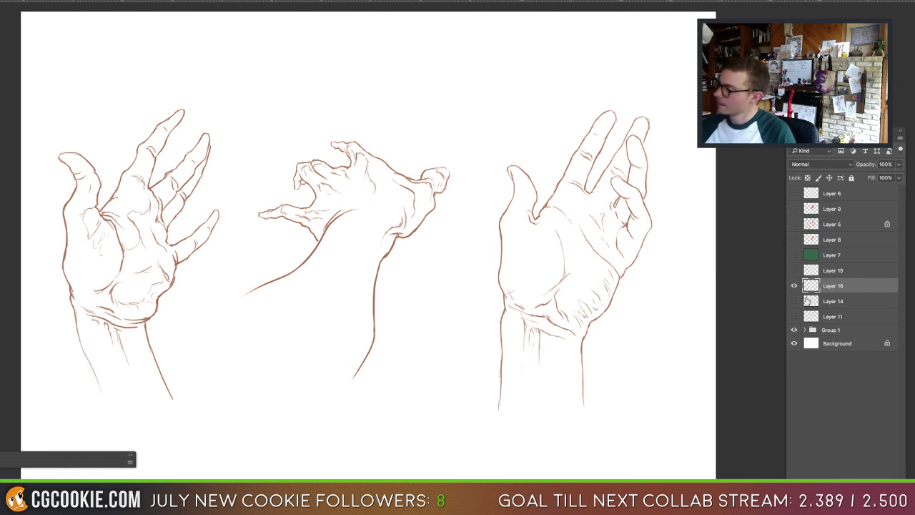
drag(382, 247, 386, 233)
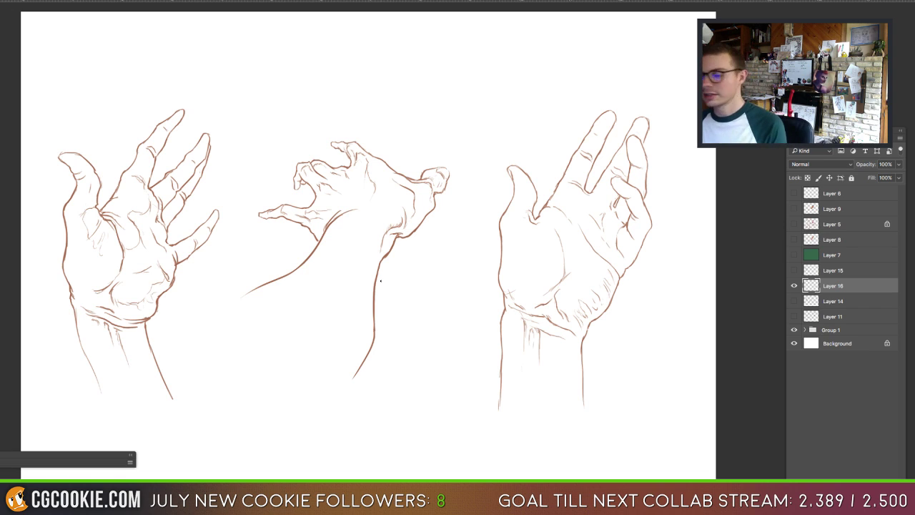
key(ctrl+alt+shift+n)
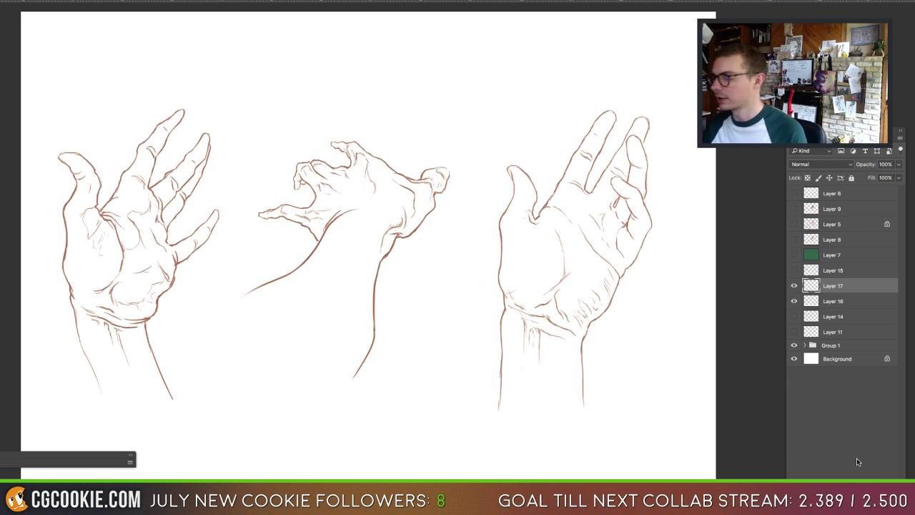
Step: Hatch shading onto the middle hand's wrist bulge and reinforce its knuckle and wrist contours
mouse_move(399, 216)
mouse_down()
mouse_move(402, 225)
mouse_move(386, 228)
mouse_move(399, 235)
mouse_up()
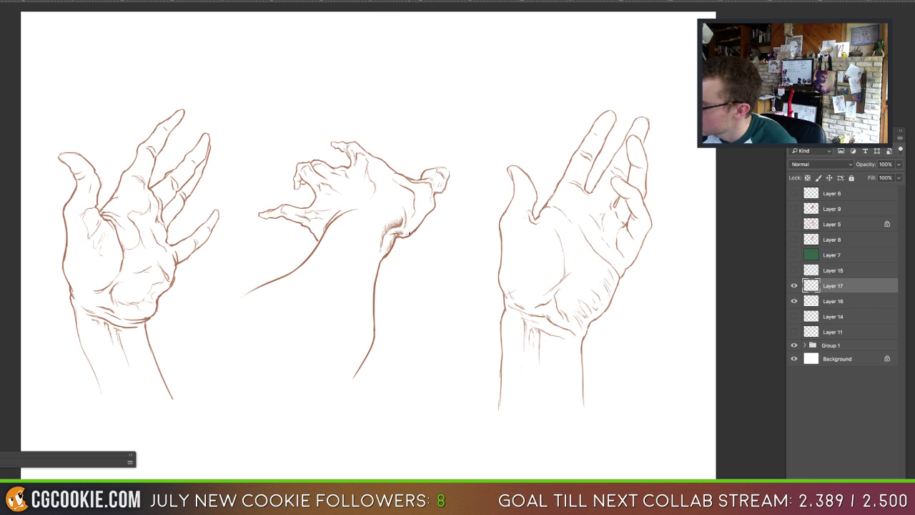
mouse_move(415, 216)
mouse_down()
mouse_move(413, 231)
mouse_move(380, 247)
mouse_move(400, 223)
mouse_move(393, 236)
mouse_move(386, 231)
mouse_move(402, 233)
mouse_up()
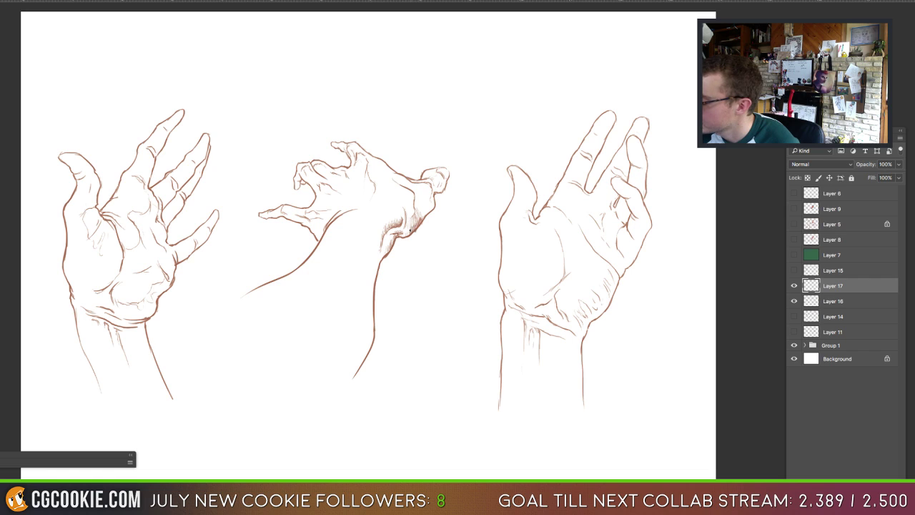
mouse_move(414, 195)
mouse_down()
mouse_move(422, 190)
mouse_move(432, 209)
mouse_move(408, 179)
mouse_up()
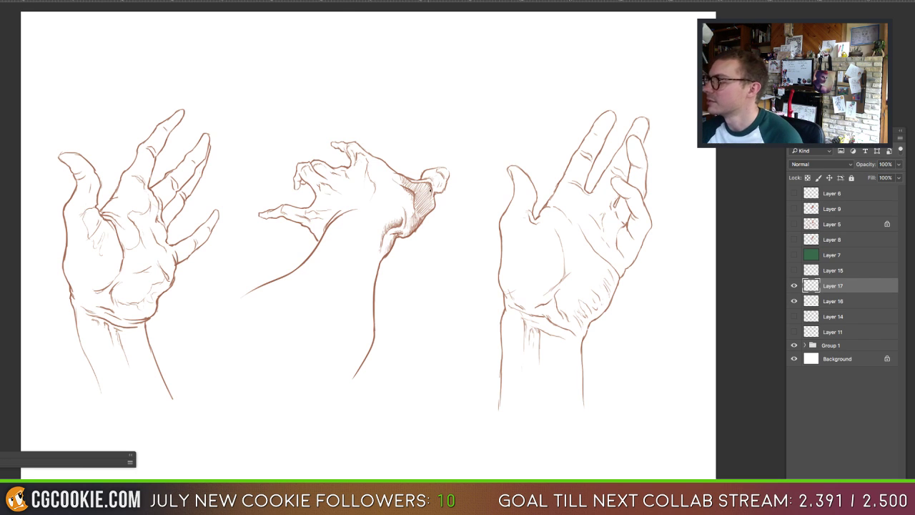
drag(432, 200, 429, 211)
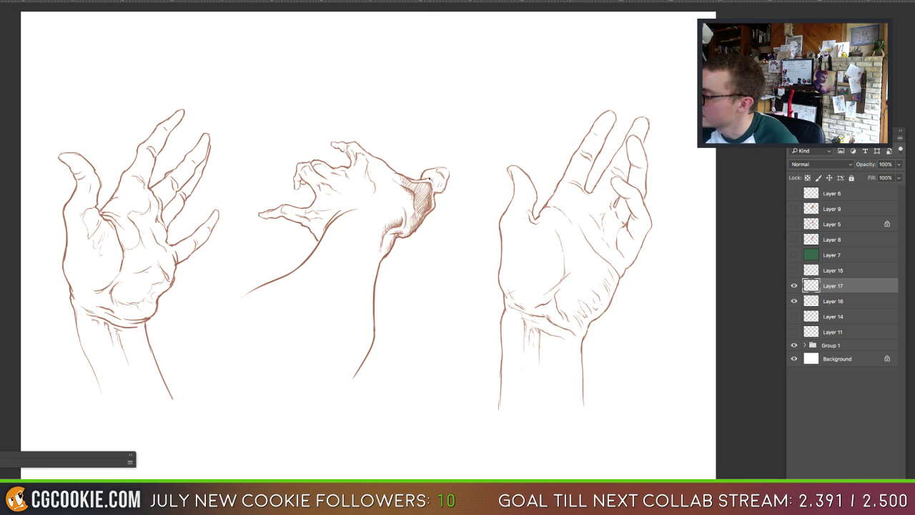
drag(427, 173, 443, 186)
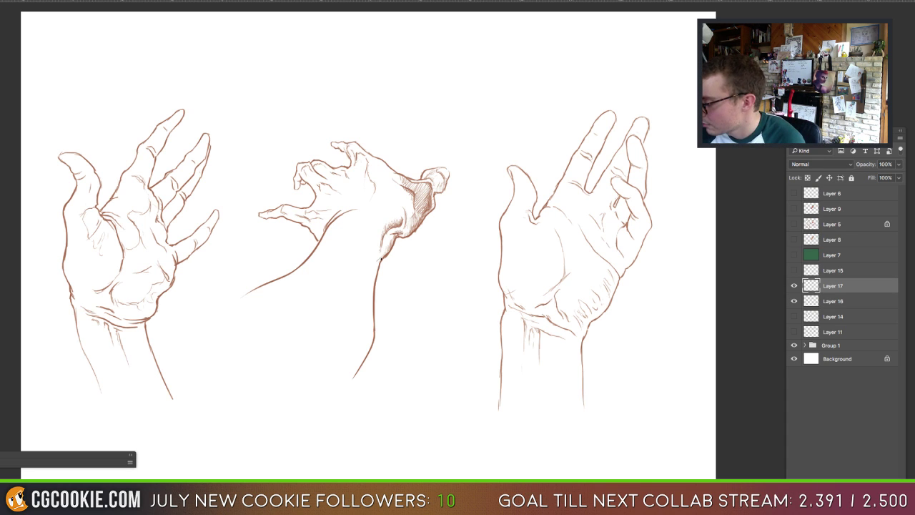
drag(377, 263, 373, 280)
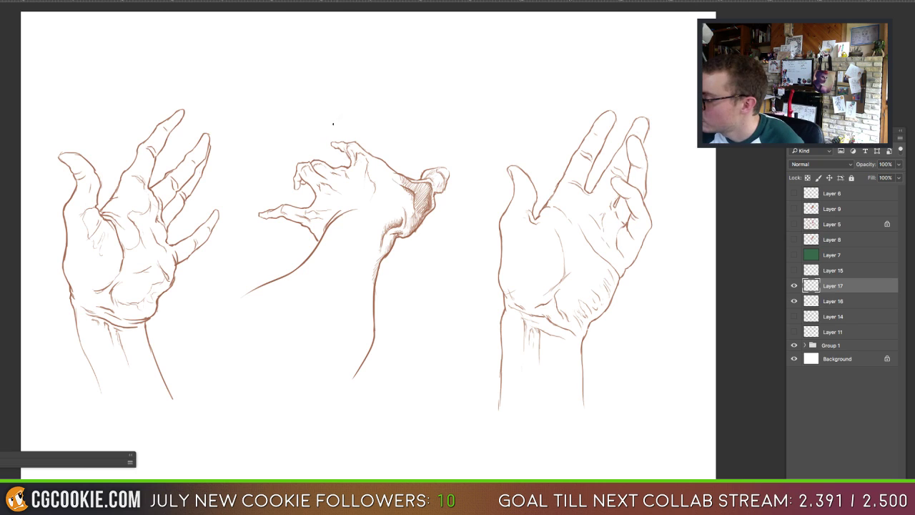
Step: Hatch the middle hand's top knuckle and the area beside its fingertip, undoing stray marks
mouse_move(333, 123)
mouse_down()
mouse_move(366, 174)
mouse_move(335, 123)
mouse_up()
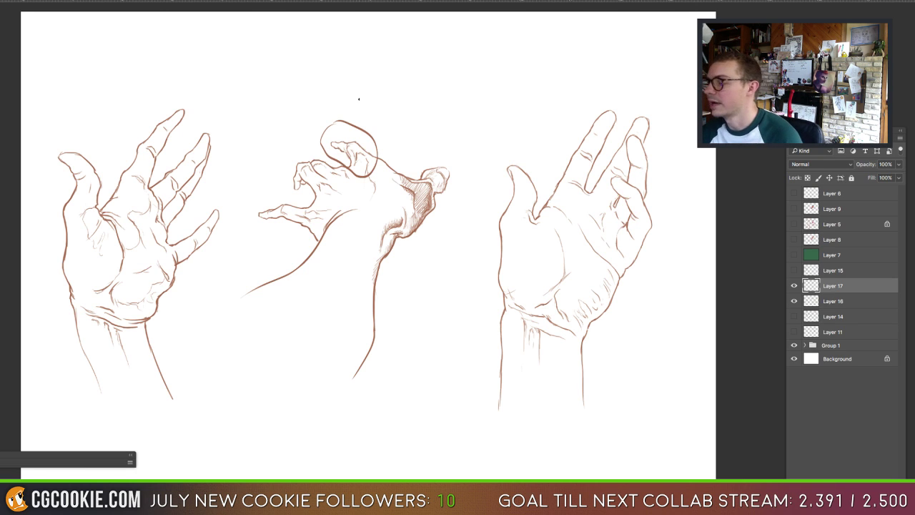
key(ctrl+z)
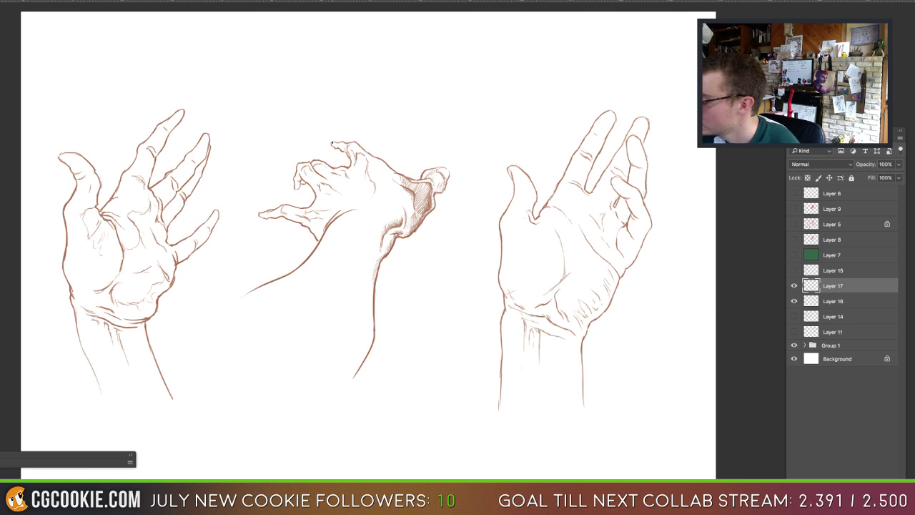
mouse_move(334, 144)
mouse_down()
mouse_move(361, 149)
mouse_move(349, 152)
mouse_move(356, 164)
mouse_up()
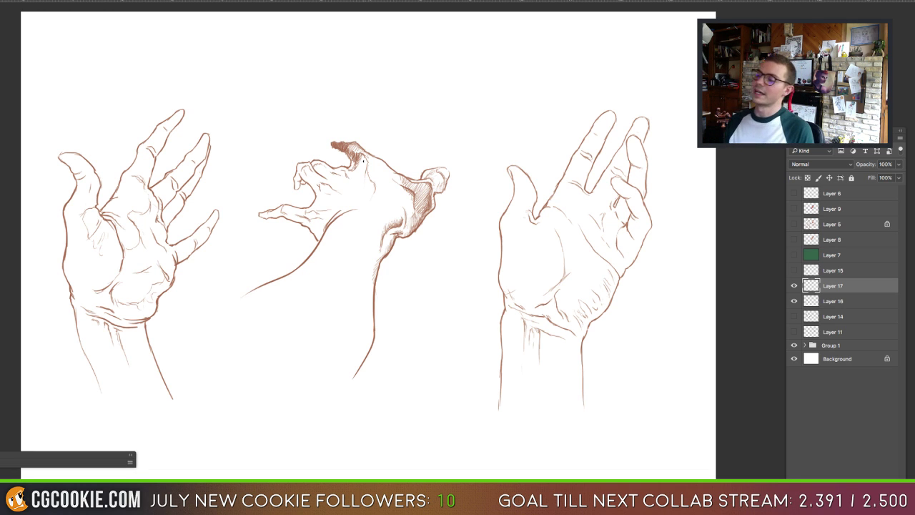
key(ctrl+z)
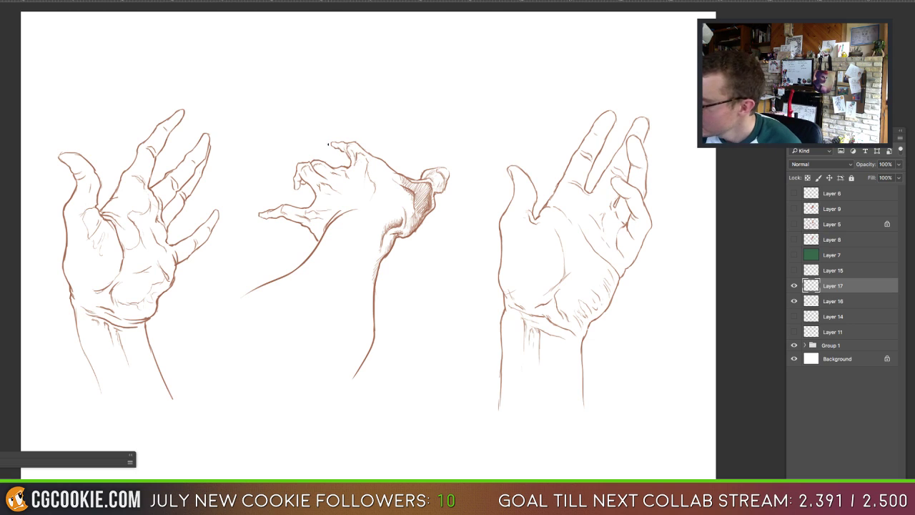
mouse_move(326, 145)
mouse_down()
mouse_move(327, 161)
mouse_move(346, 169)
mouse_up()
drag(347, 156, 349, 168)
mouse_move(349, 155)
mouse_down()
mouse_move(351, 166)
mouse_move(340, 163)
mouse_up()
drag(338, 148, 334, 168)
mouse_move(332, 159)
mouse_down()
mouse_move(333, 170)
mouse_move(330, 145)
mouse_up()
mouse_move(331, 135)
mouse_down()
mouse_move(333, 143)
mouse_move(351, 143)
mouse_up()
mouse_move(354, 135)
mouse_down()
mouse_move(372, 156)
mouse_move(354, 141)
mouse_up()
Step: Hatch across the fingertips and finger tops, darkening the shading near the knuckle
drag(349, 129, 346, 142)
drag(340, 130, 340, 141)
drag(335, 129, 334, 140)
drag(329, 131, 328, 161)
drag(331, 148, 333, 161)
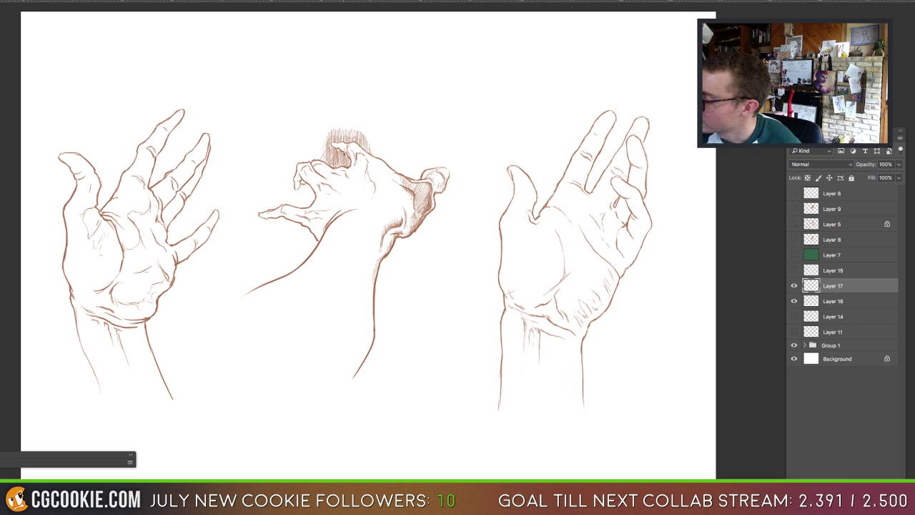
drag(367, 139, 374, 154)
drag(367, 140, 369, 153)
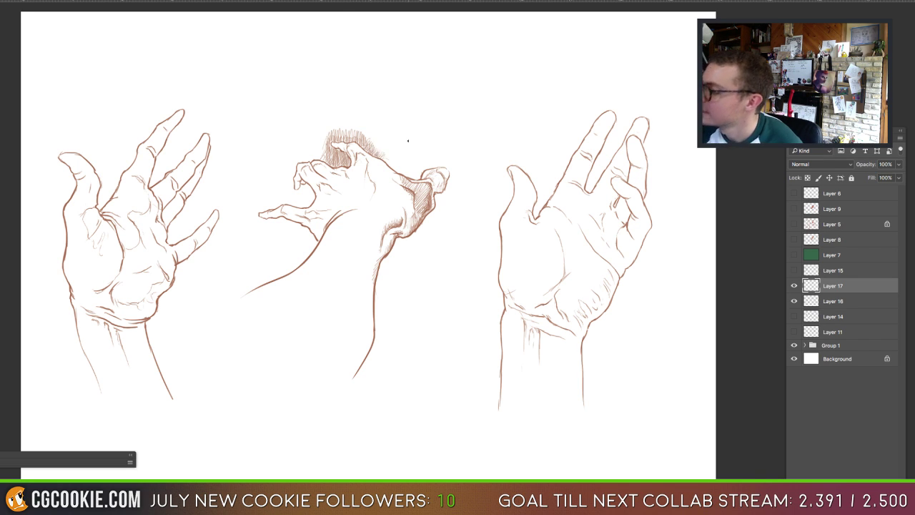
mouse_move(327, 153)
mouse_down()
mouse_move(317, 159)
mouse_move(368, 165)
mouse_move(359, 163)
mouse_up()
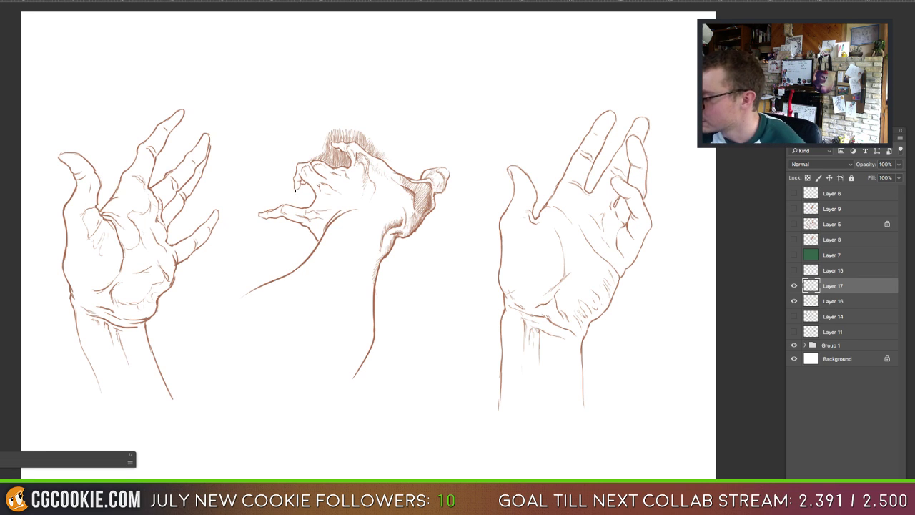
mouse_move(302, 183)
mouse_down()
mouse_move(309, 206)
mouse_move(307, 186)
mouse_move(305, 206)
mouse_move(299, 189)
mouse_move(283, 203)
mouse_move(312, 203)
mouse_move(294, 191)
mouse_move(292, 173)
mouse_move(284, 193)
mouse_move(295, 201)
mouse_move(304, 187)
mouse_up()
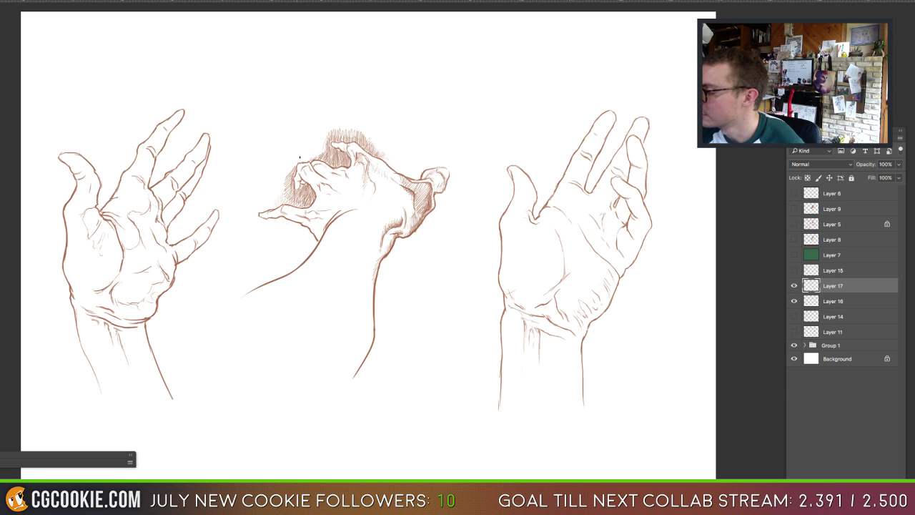
mouse_move(306, 150)
mouse_down()
mouse_move(301, 162)
mouse_move(317, 159)
mouse_move(284, 172)
mouse_move(319, 160)
mouse_up()
mouse_move(330, 155)
mouse_down()
mouse_move(339, 149)
mouse_move(348, 166)
mouse_up()
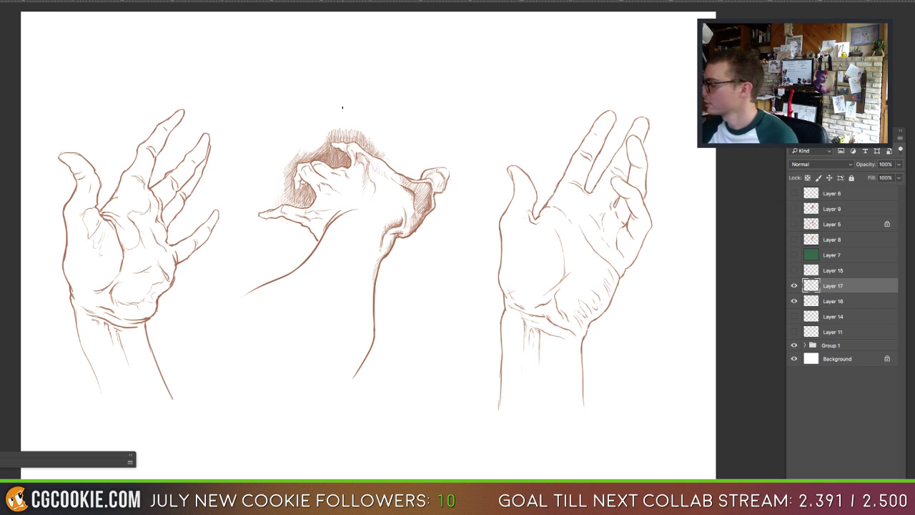
Step: Compare layers by toggling visibility, then show and select Layer 6 with the skin-tone swatches
click(794, 286)
click(794, 289)
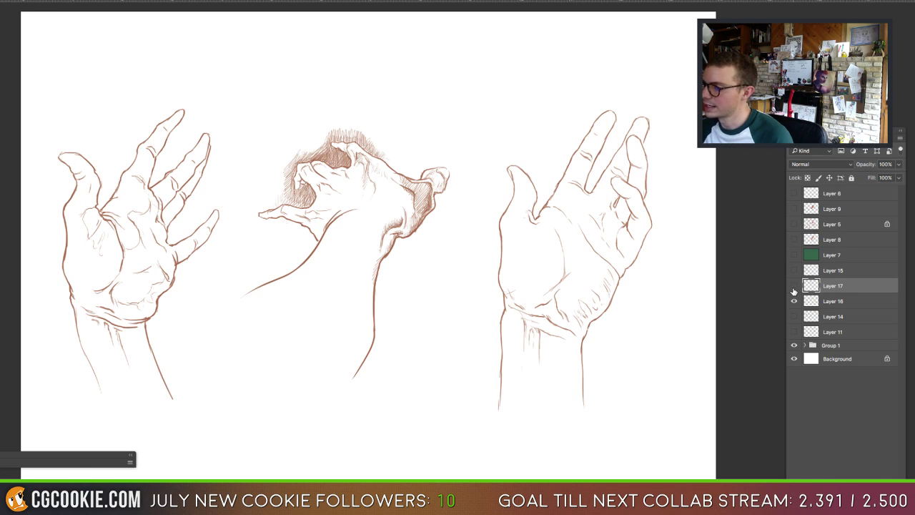
drag(794, 289, 794, 301)
click(794, 301)
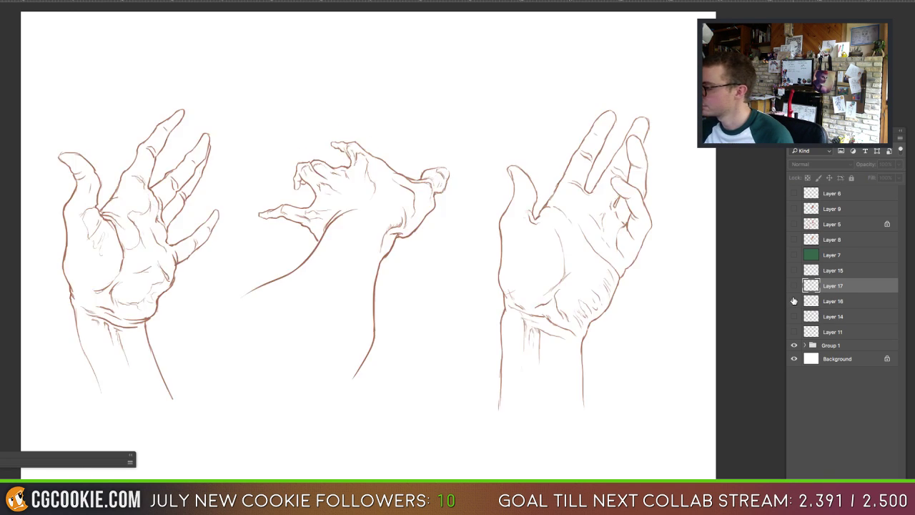
click(817, 303)
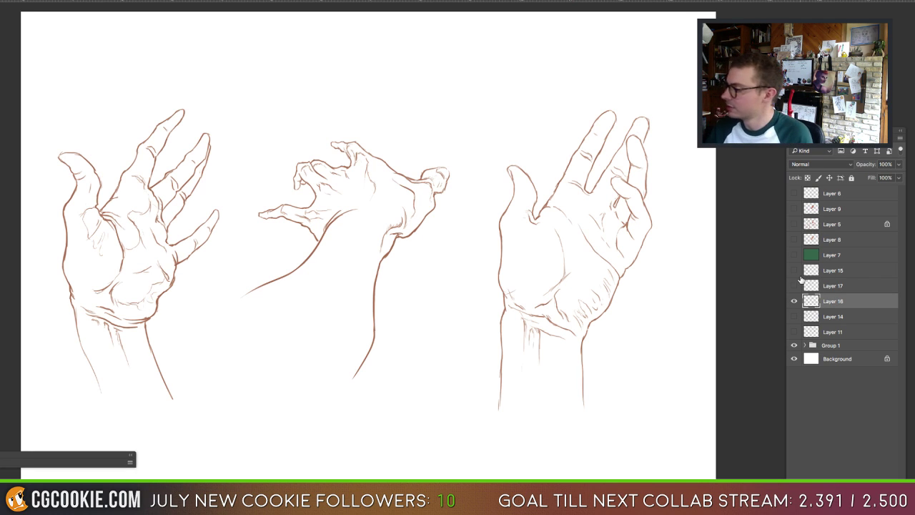
click(794, 241)
click(794, 240)
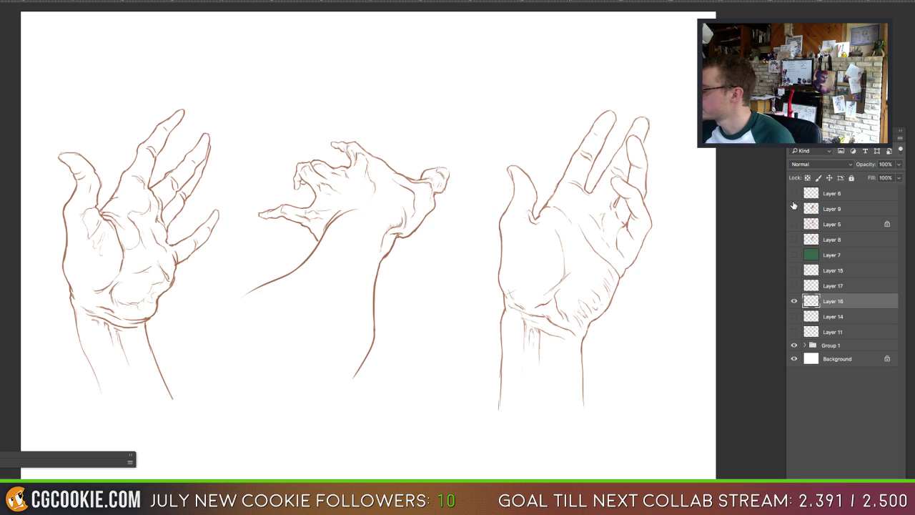
click(794, 194)
click(809, 199)
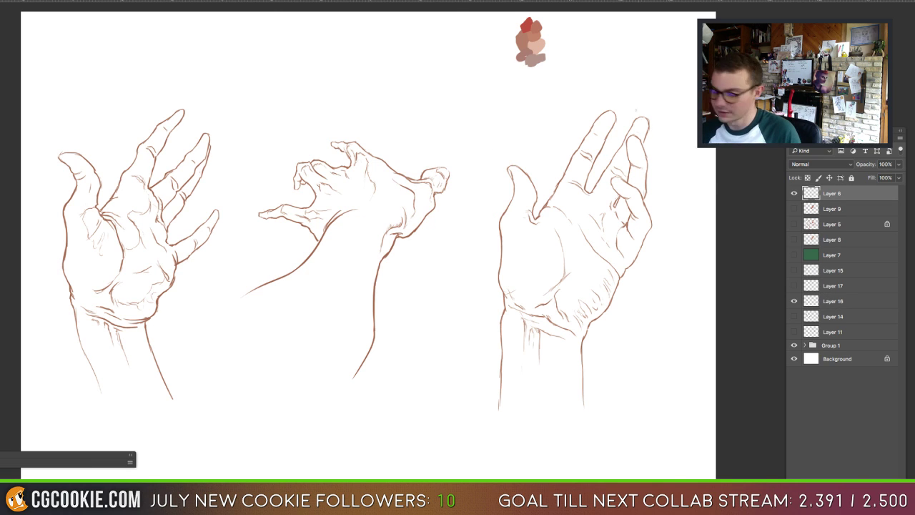
Step: Shift the swatches left and add new empty Layer 18 below the Layer 16 line work
mouse_move(545, 42)
mouse_down()
mouse_move(512, 62)
mouse_move(472, 62)
mouse_up()
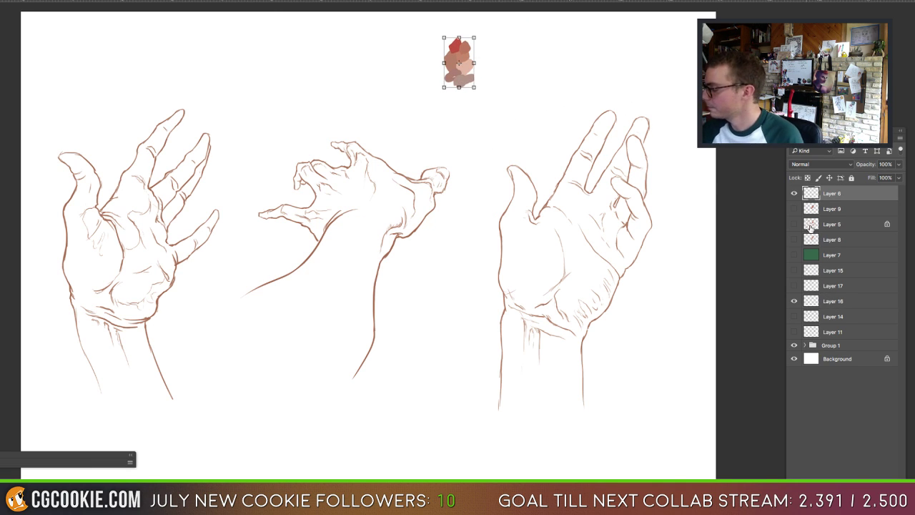
click(808, 300)
key(ctrl+shift+alt+n)
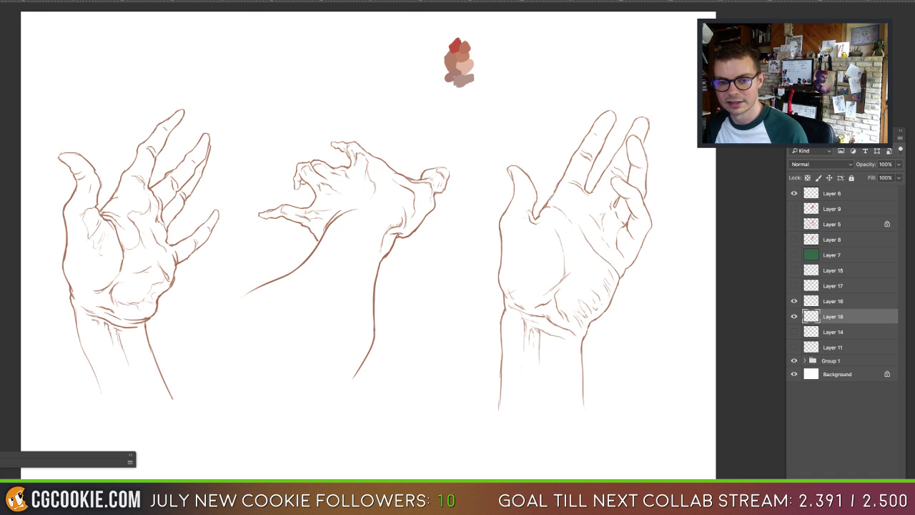
Step: Read the swatch's hex in the Color Picker, then handwrite c18269 beside the swatches in a box
drag(327, 129, 361, 105)
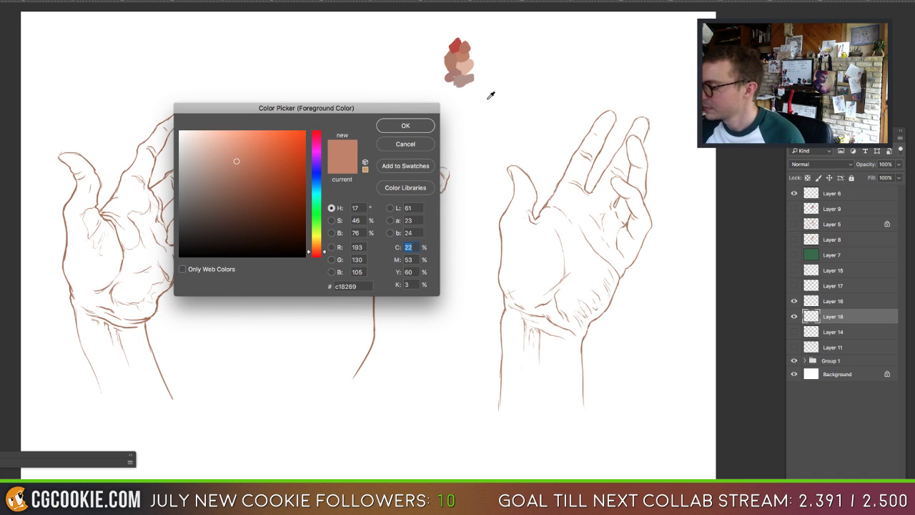
click(417, 130)
drag(486, 63, 530, 70)
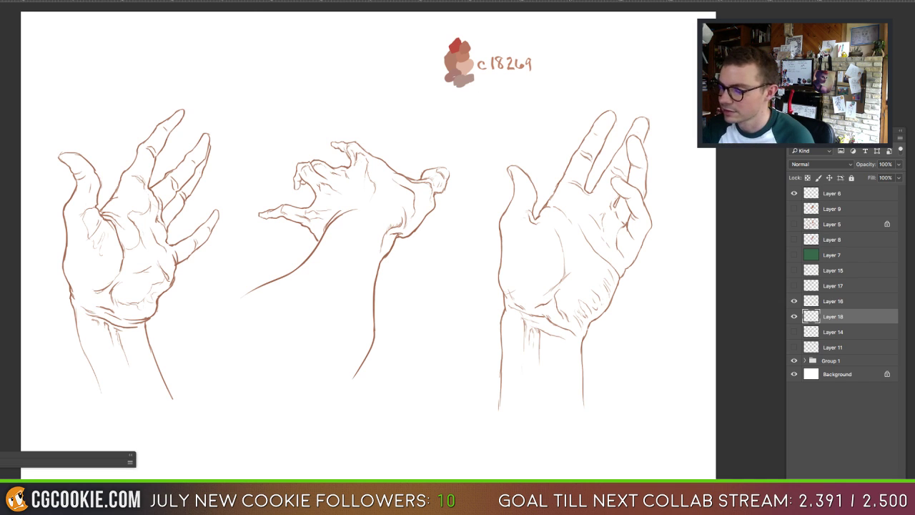
click(12, 296)
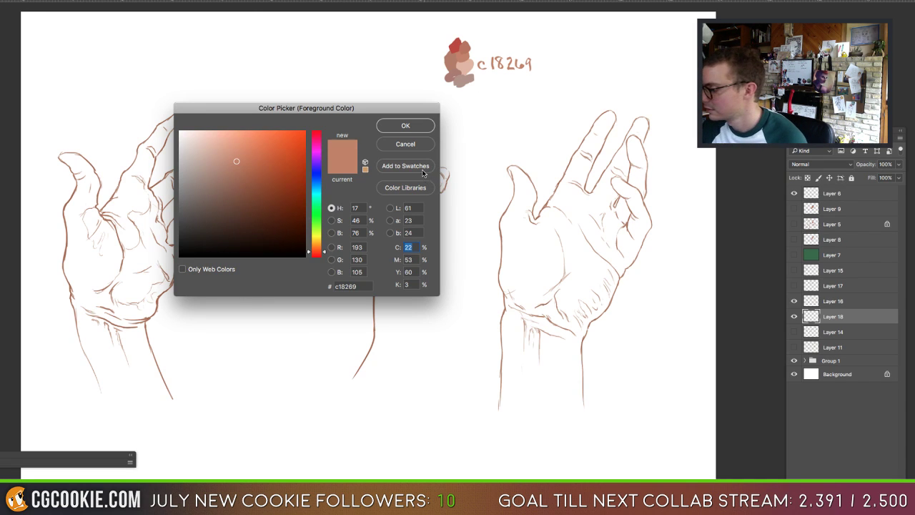
click(415, 146)
mouse_move(498, 51)
mouse_down()
mouse_move(476, 54)
mouse_move(492, 76)
mouse_move(535, 55)
mouse_move(485, 53)
mouse_up()
Step: Sample the light skin tone and handwrite its code e0b5a1 below the first, boxed
alt+click(466, 67)
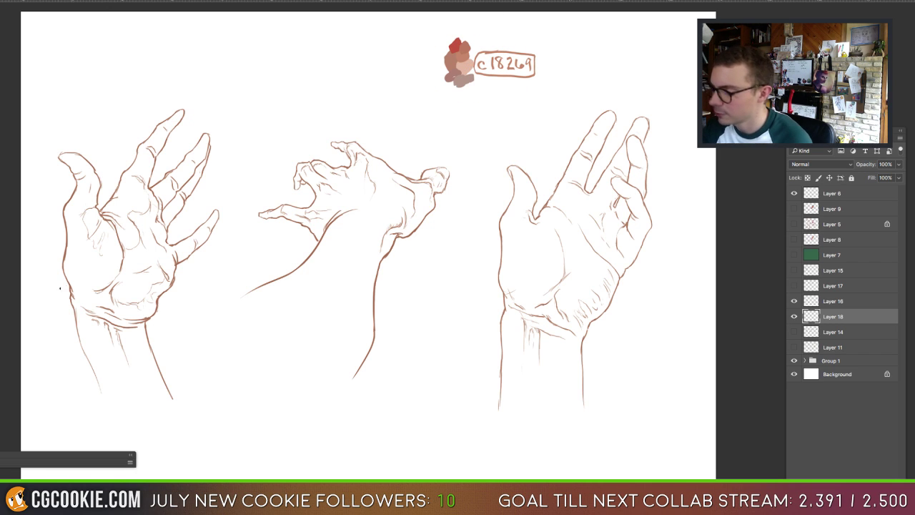
click(12, 296)
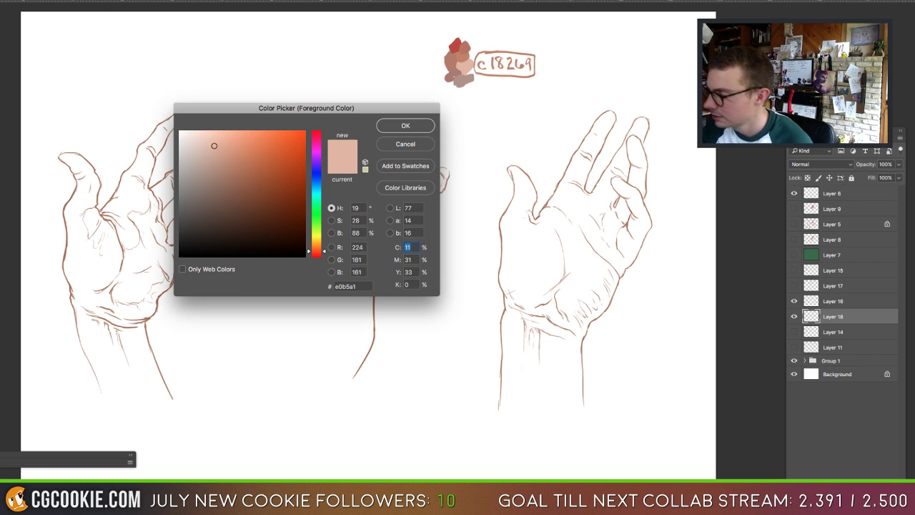
click(417, 126)
mouse_move(486, 88)
mouse_down()
mouse_move(486, 96)
mouse_move(493, 87)
mouse_move(531, 93)
mouse_up()
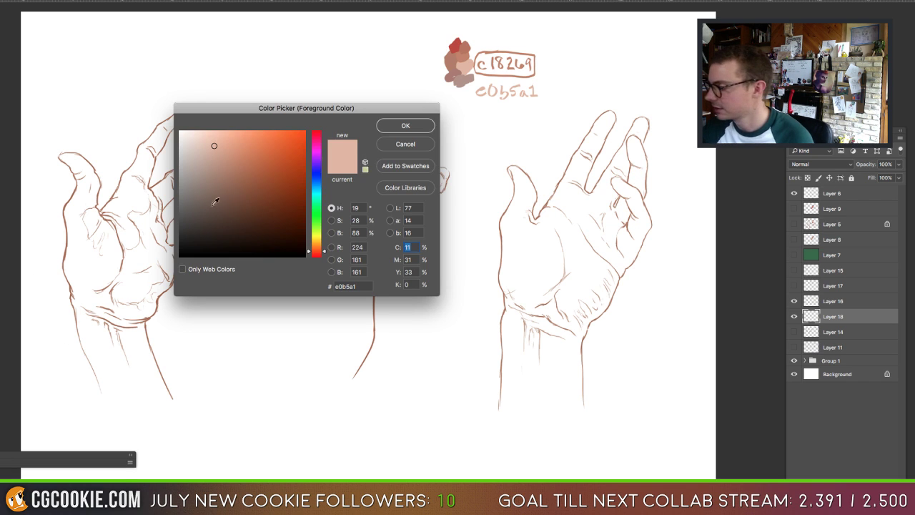
click(412, 126)
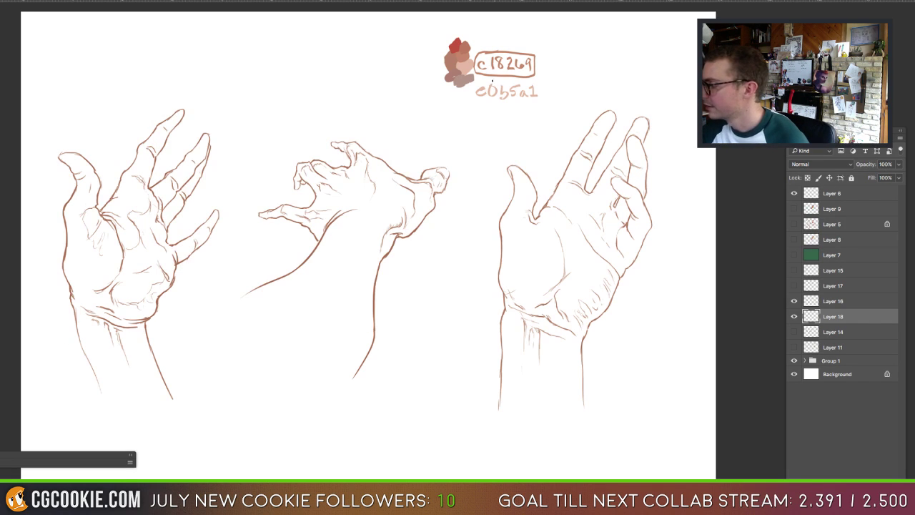
mouse_move(492, 80)
mouse_down()
mouse_move(475, 101)
mouse_move(539, 102)
mouse_move(542, 86)
mouse_move(476, 81)
mouse_move(513, 82)
mouse_up()
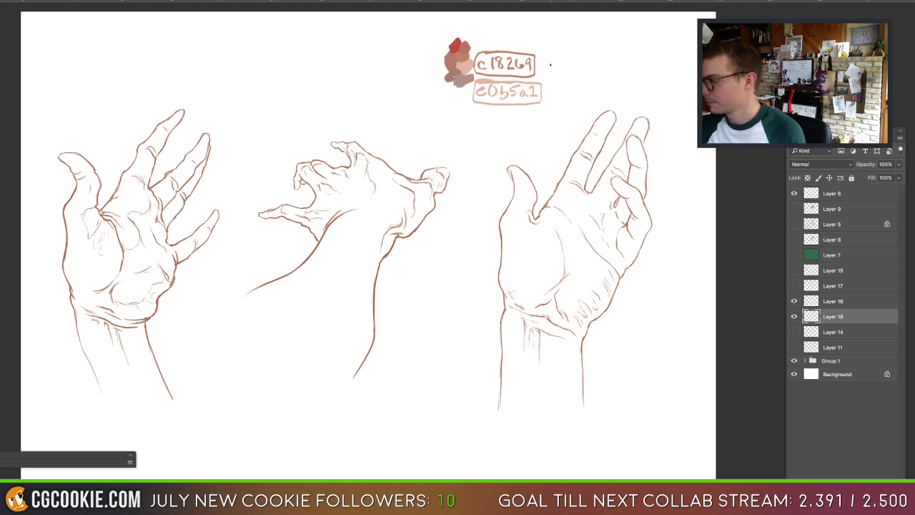
click(794, 316)
click(794, 316)
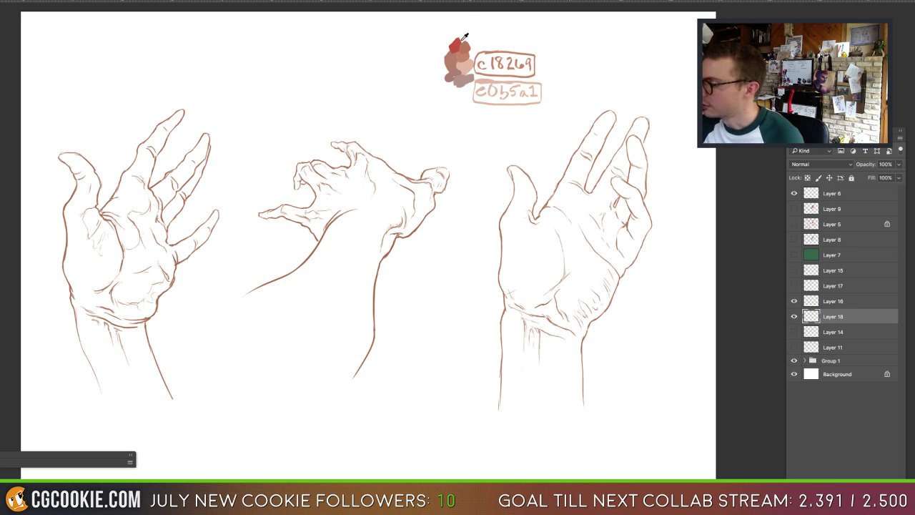
drag(478, 41, 500, 52)
key(ctrl+z)
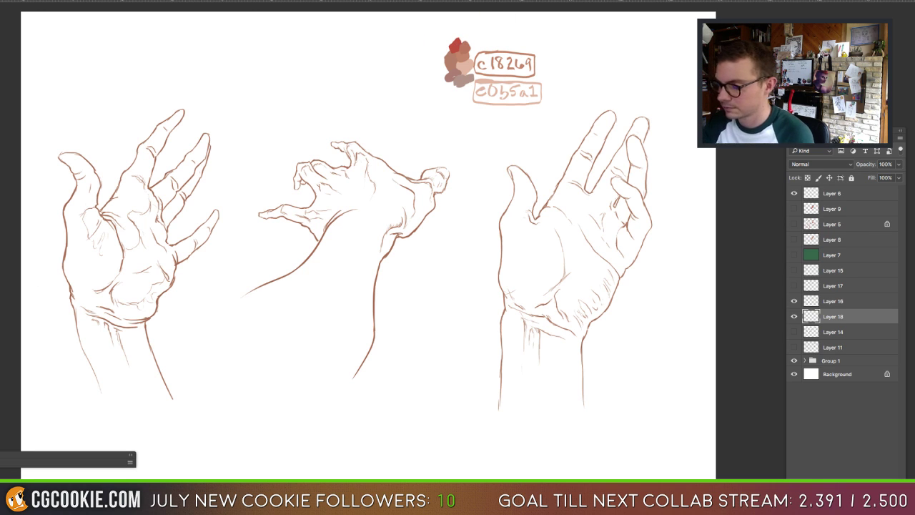
Step: Handwrite the red swatch's code ba438d above the swatches and draw a box around it
key(F5)
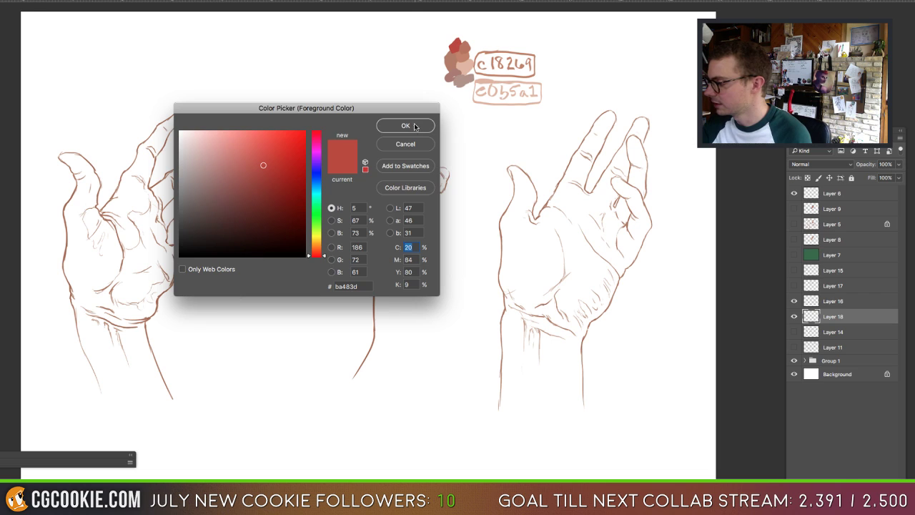
click(422, 125)
mouse_move(480, 30)
mouse_down()
mouse_move(479, 43)
mouse_move(505, 42)
mouse_up()
drag(508, 30, 510, 42)
drag(518, 33, 518, 42)
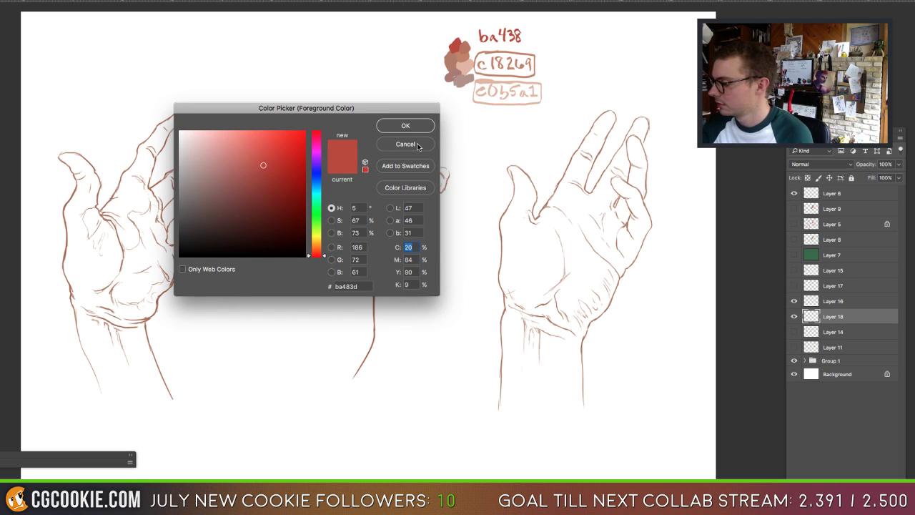
click(419, 129)
drag(528, 36, 529, 39)
mouse_move(531, 28)
mouse_down()
mouse_move(472, 23)
mouse_move(476, 42)
mouse_move(505, 48)
mouse_move(531, 47)
mouse_move(521, 22)
mouse_up()
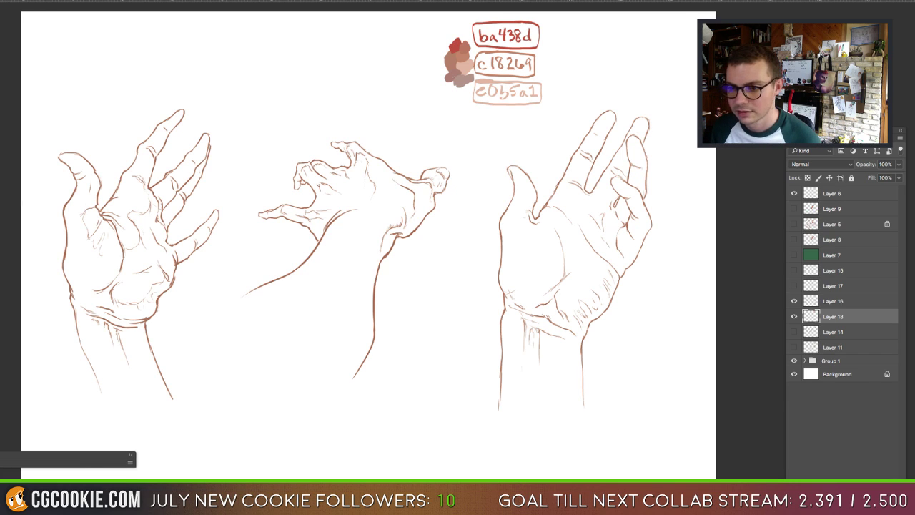
key(Tab)
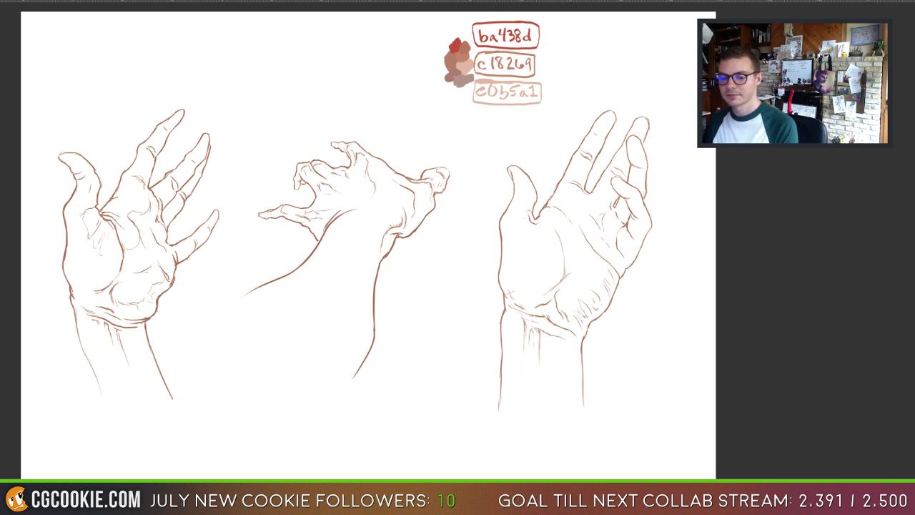
key(Tab)
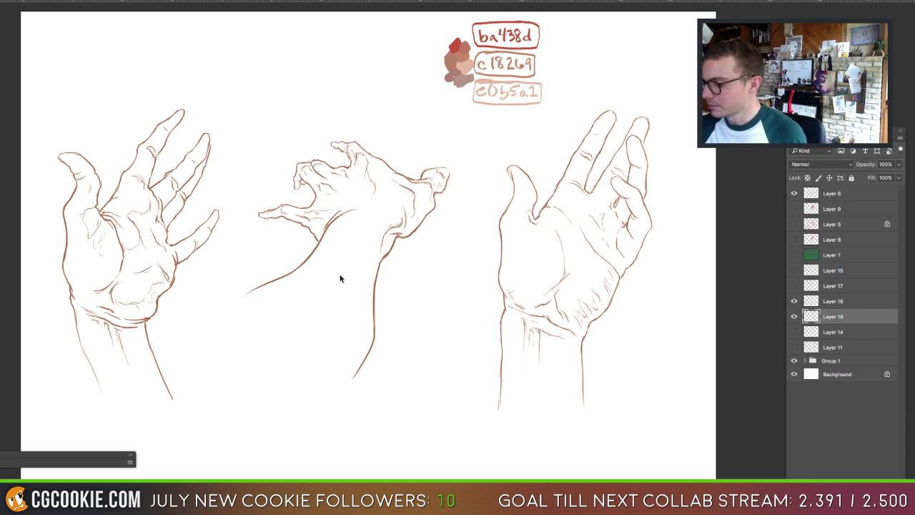
Step: On a new layer above Layer 14, paint the whole canvas dark green #46624a
click(816, 332)
key(ctrl+alt+shift+n)
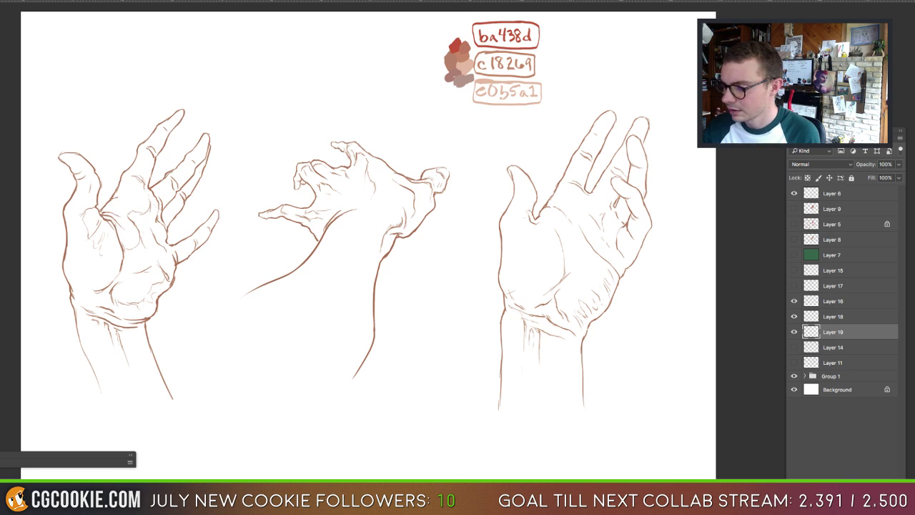
key(F12)
click(217, 207)
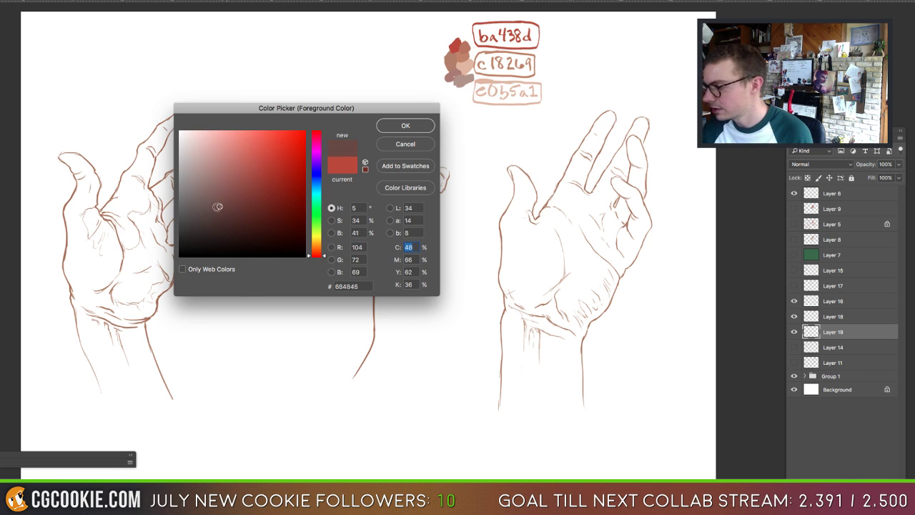
click(320, 213)
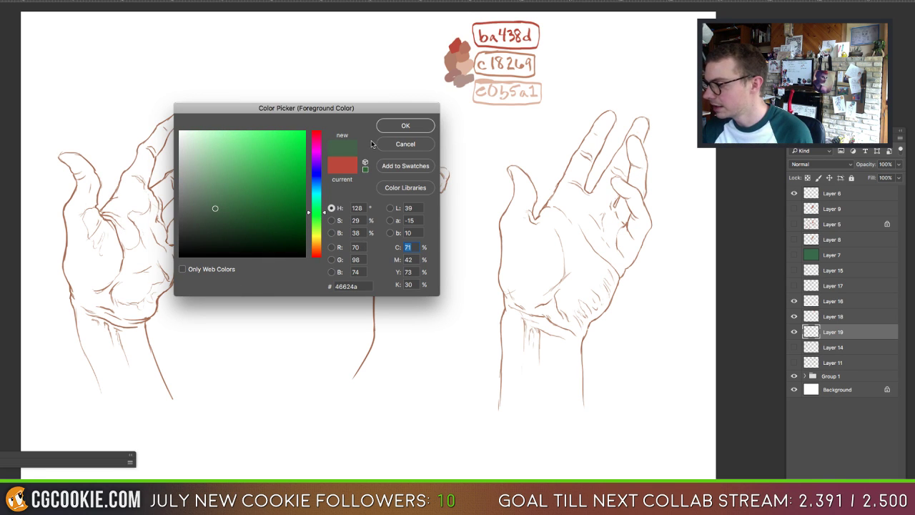
click(391, 130)
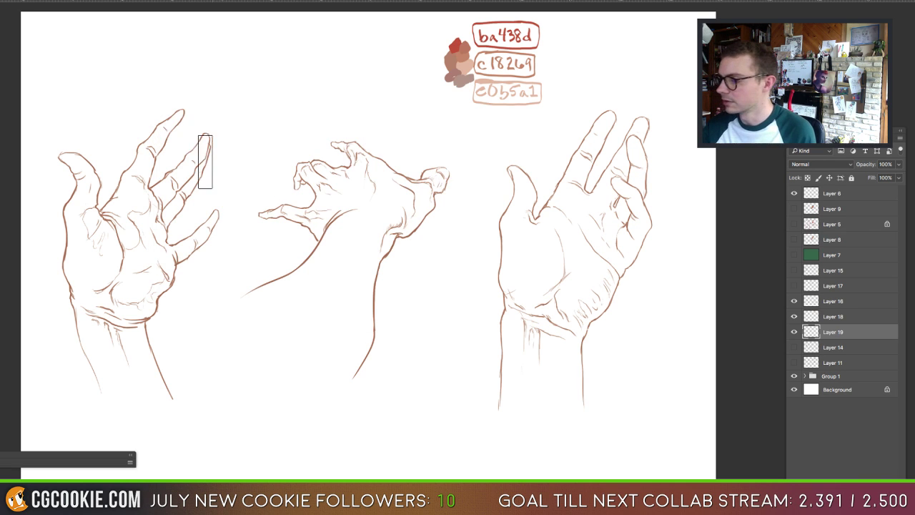
mouse_move(205, 162)
mouse_down()
mouse_move(43, 179)
mouse_move(154, 222)
mouse_up()
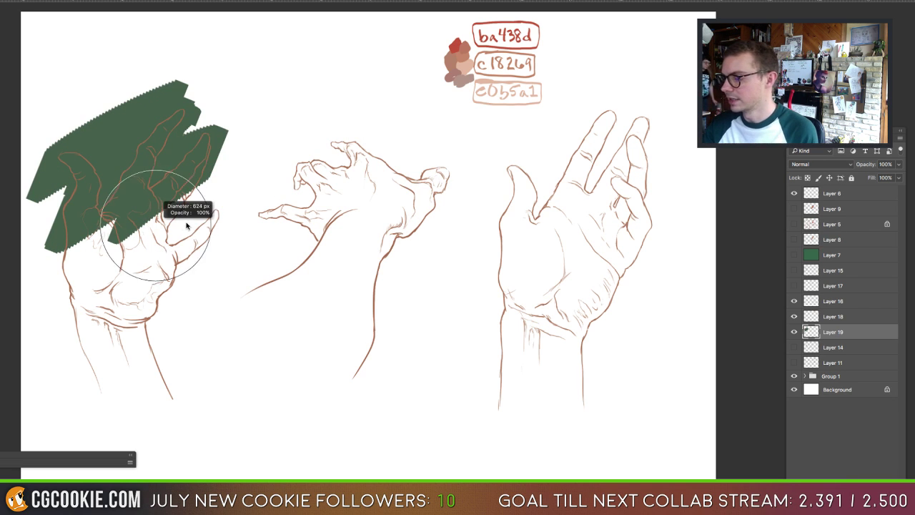
mouse_move(180, 107)
mouse_down()
mouse_move(175, 295)
mouse_move(158, 329)
mouse_move(109, 102)
mouse_move(110, 405)
mouse_move(213, 92)
mouse_move(127, 109)
mouse_move(302, 179)
mouse_move(325, 175)
mouse_move(287, 316)
mouse_move(404, 161)
mouse_move(417, 177)
mouse_move(325, 399)
mouse_move(253, 128)
mouse_move(247, 384)
mouse_move(314, 276)
mouse_move(482, 182)
mouse_move(647, 108)
mouse_move(485, 290)
mouse_move(527, 360)
mouse_move(632, 389)
mouse_move(714, 453)
mouse_move(68, 489)
mouse_move(343, 432)
mouse_move(504, 412)
mouse_move(90, 488)
mouse_move(46, 271)
mouse_move(45, 9)
mouse_move(19, 434)
mouse_move(27, 249)
mouse_move(156, 31)
mouse_move(590, 27)
mouse_move(255, 76)
mouse_move(240, 106)
mouse_move(721, 101)
mouse_move(428, 175)
mouse_move(701, 133)
mouse_move(650, 256)
mouse_move(700, 53)
mouse_move(712, 98)
mouse_move(669, 411)
mouse_move(705, 324)
mouse_move(591, 421)
mouse_move(726, 479)
mouse_move(611, 489)
mouse_move(82, 489)
mouse_move(497, 366)
mouse_up()
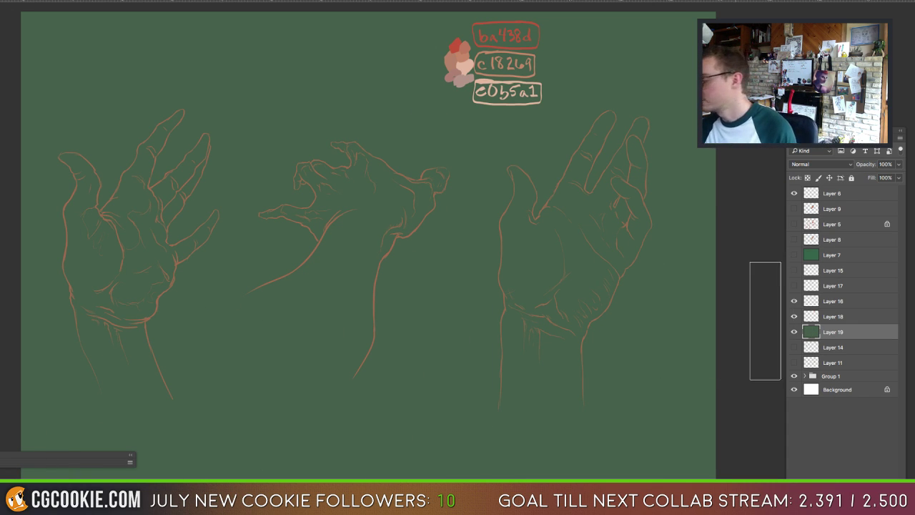
Step: Add empty Layer 20 above the green and toggle the hand lines to check the background
key(ctrl+shift+alt+n)
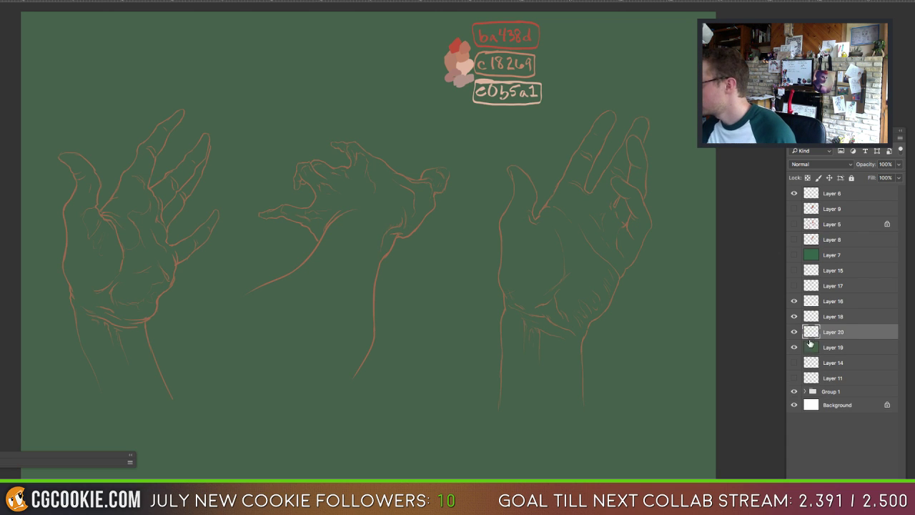
click(834, 317)
click(795, 301)
click(795, 301)
Step: Block in an orange-brown shape over the left hand, then delete that layer
click(794, 301)
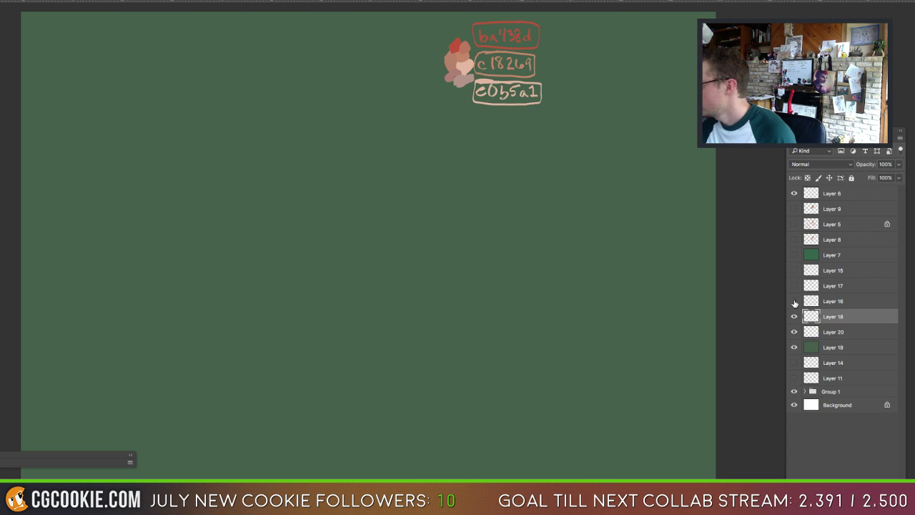
click(795, 301)
click(833, 301)
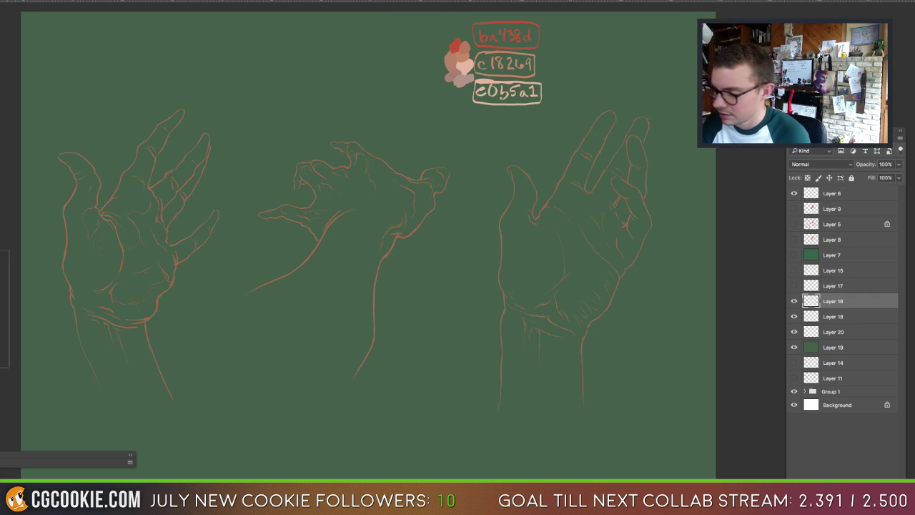
click(1, 310)
click(259, 183)
click(276, 183)
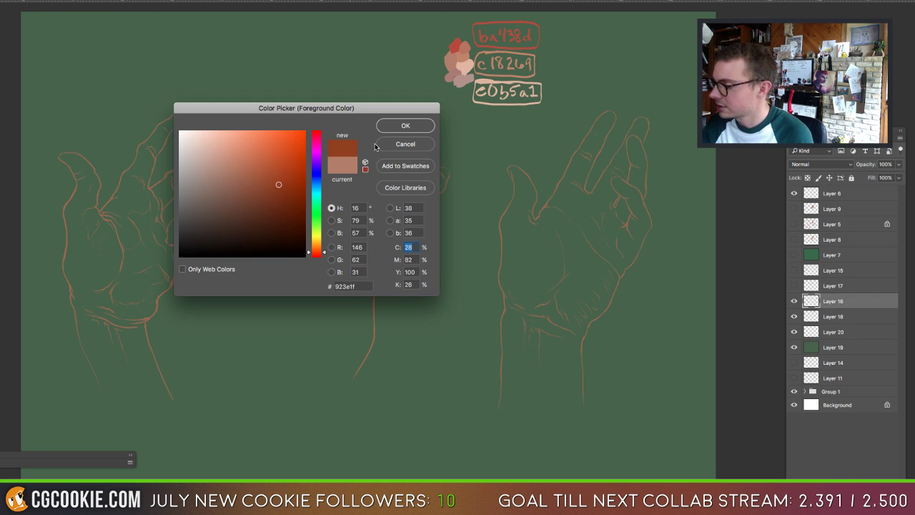
click(405, 126)
drag(134, 256, 125, 150)
click(125, 150)
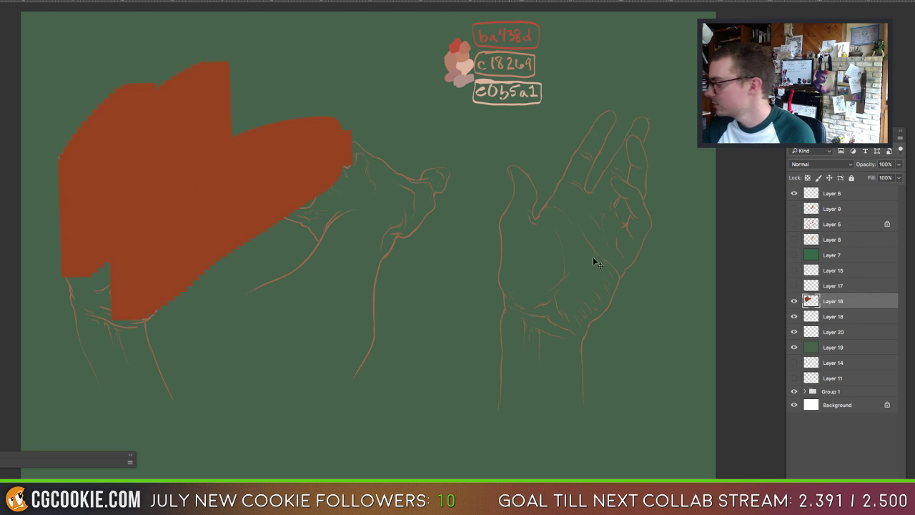
key(Delete)
Step: Float and resize the Layers panel, lock Layer 16's transparent pixels, and select Layer 19
click(794, 301)
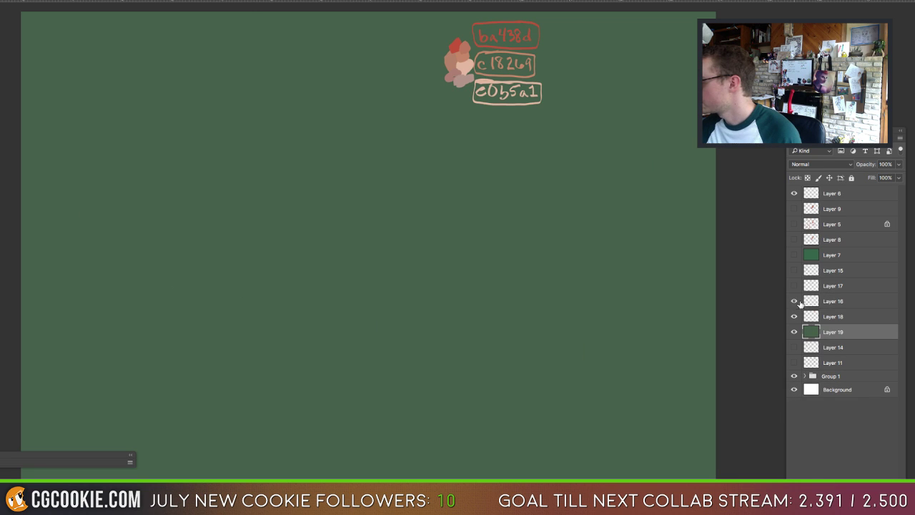
click(794, 301)
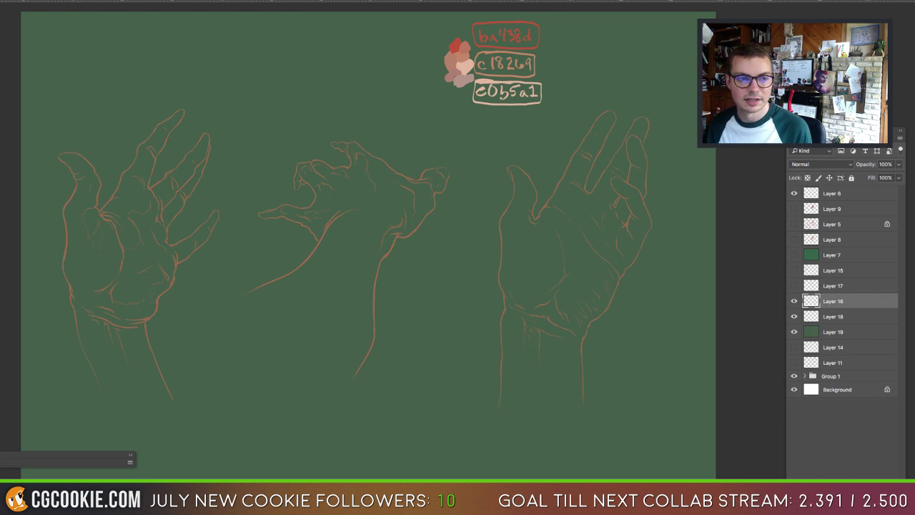
key(Tab)
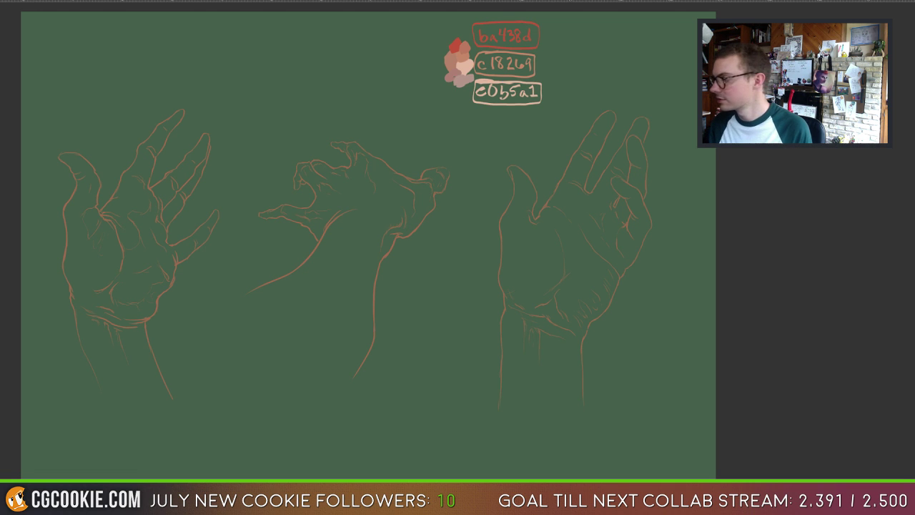
key(Tab)
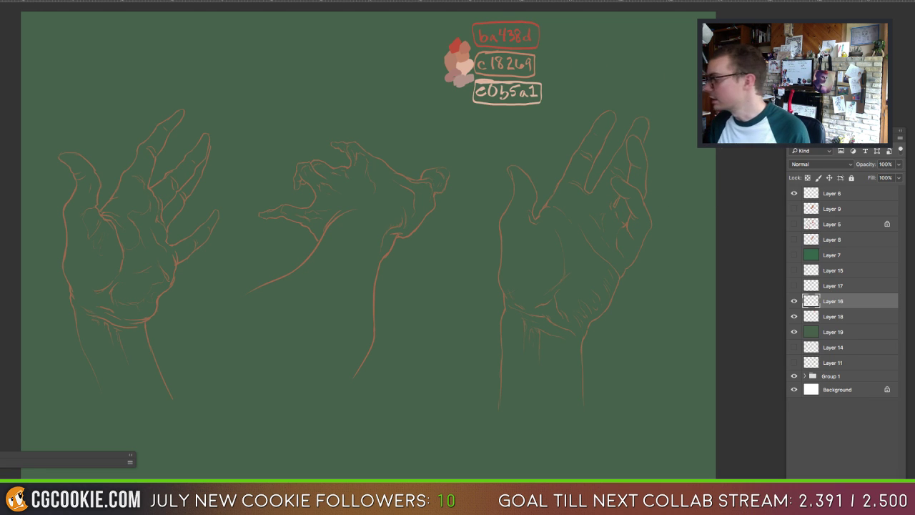
drag(842, 127, 783, 88)
drag(790, 465, 791, 399)
drag(770, 94, 773, 167)
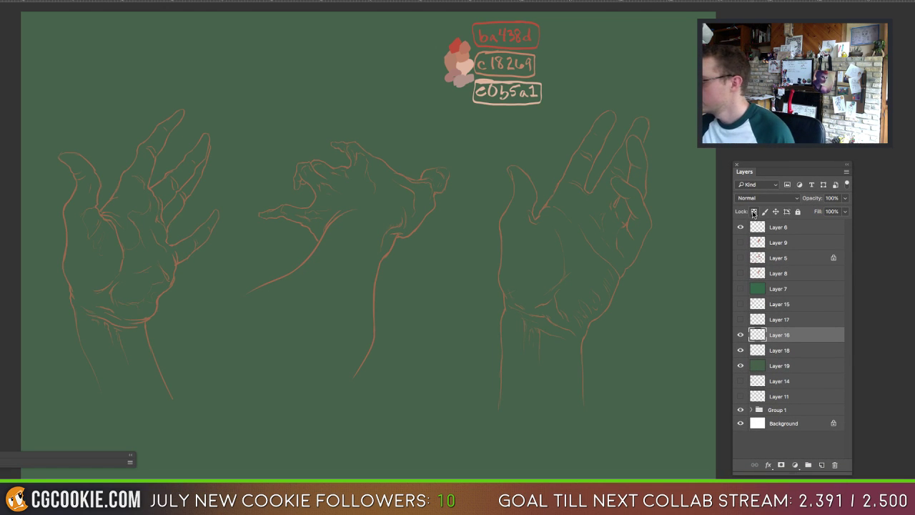
click(755, 213)
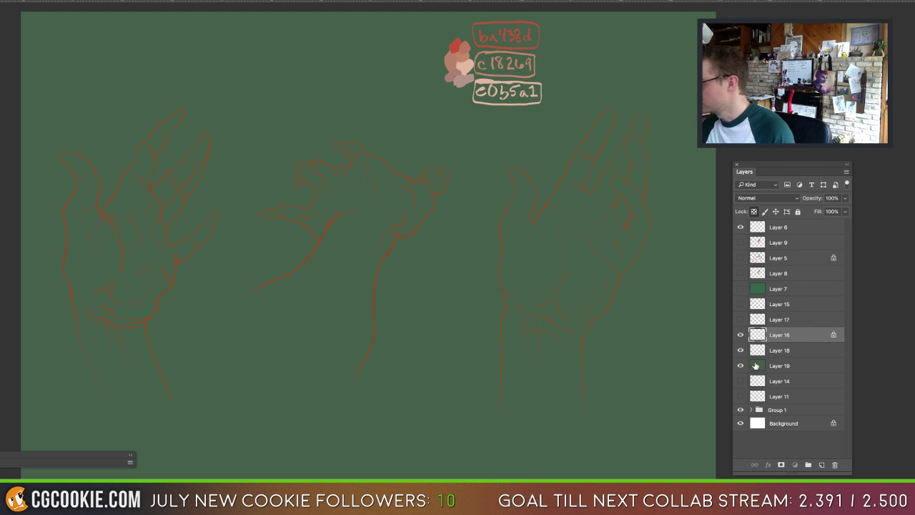
click(750, 364)
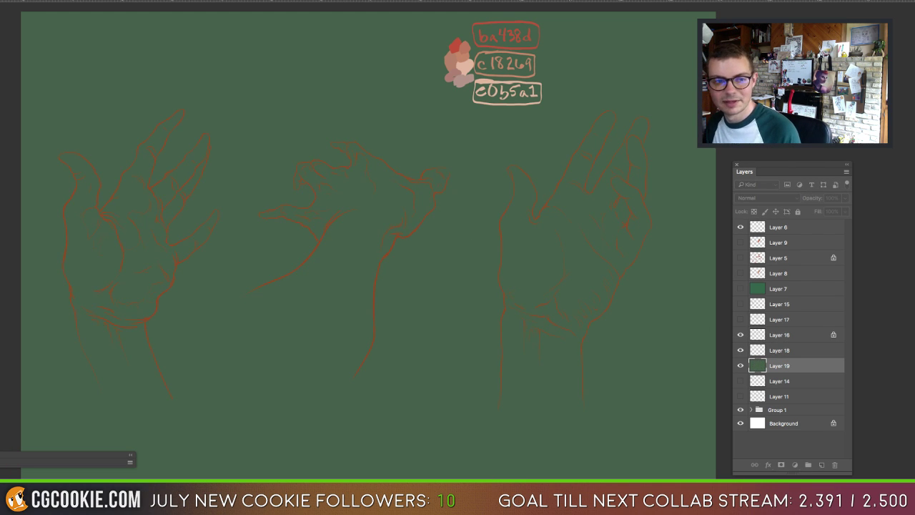
Step: Raise the Lightness of Layer 19's green background with Hue/Saturation to soften it
key(ctrl+u)
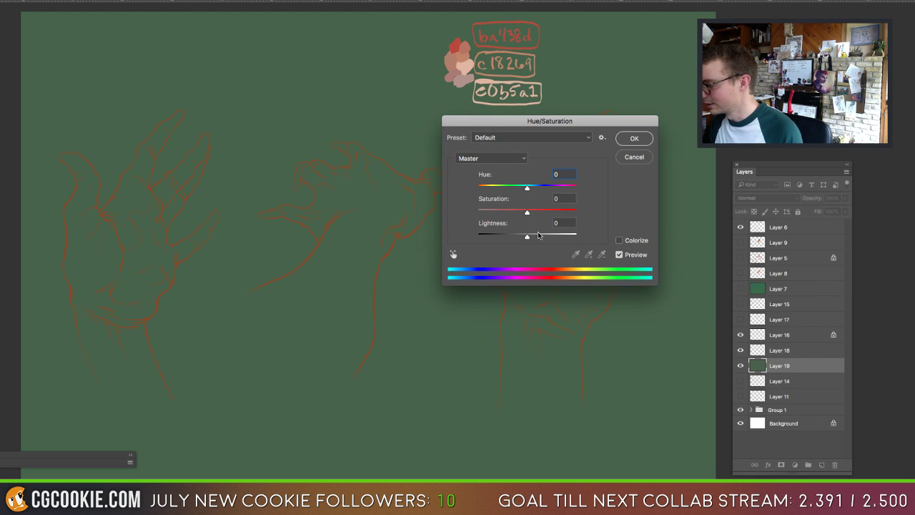
drag(539, 235, 537, 235)
click(634, 139)
drag(613, 80, 645, 196)
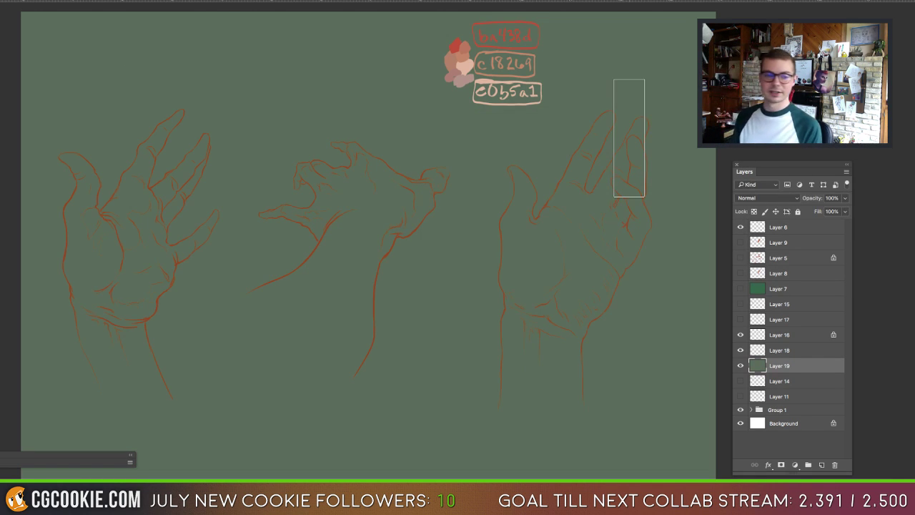
key(ctrl+u)
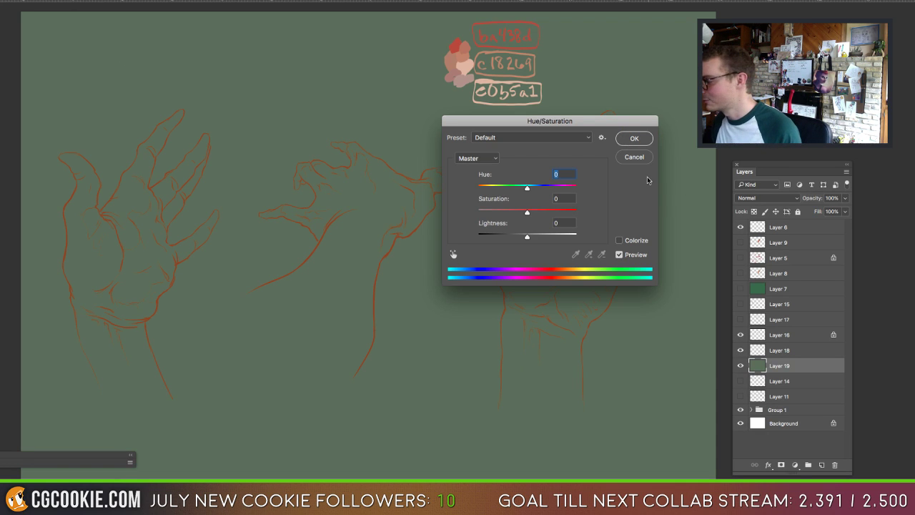
key(Return)
key(ctrl+d)
Step: Give Layer 16's line art +58 saturation and -22 lightness, then make Layer 18 active
click(755, 334)
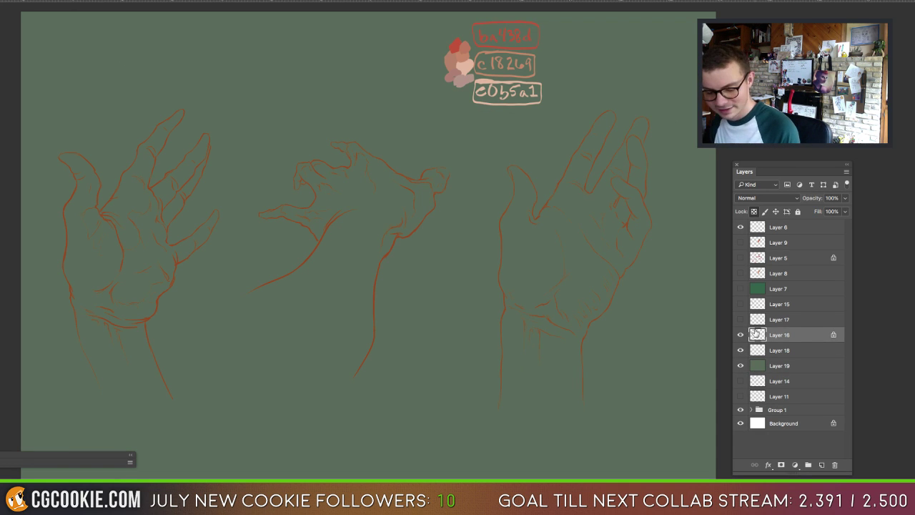
key(ctrl+u)
click(556, 213)
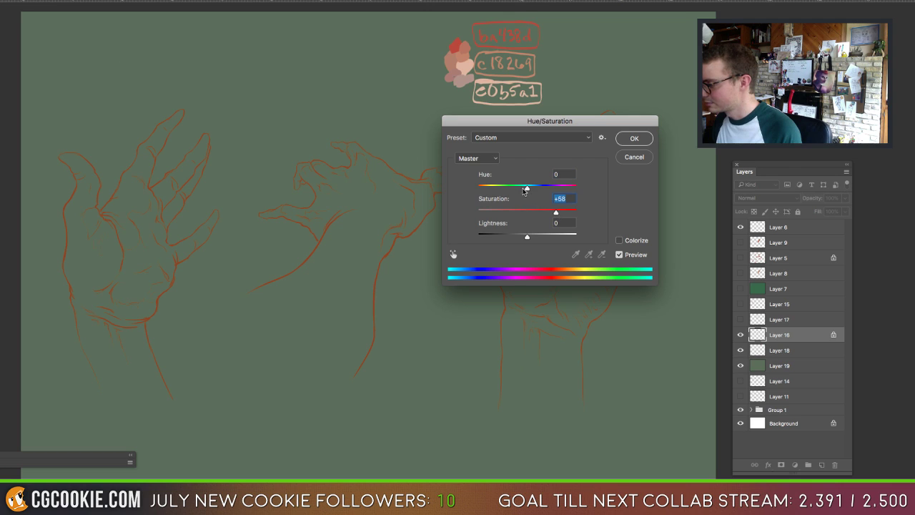
drag(527, 236, 517, 237)
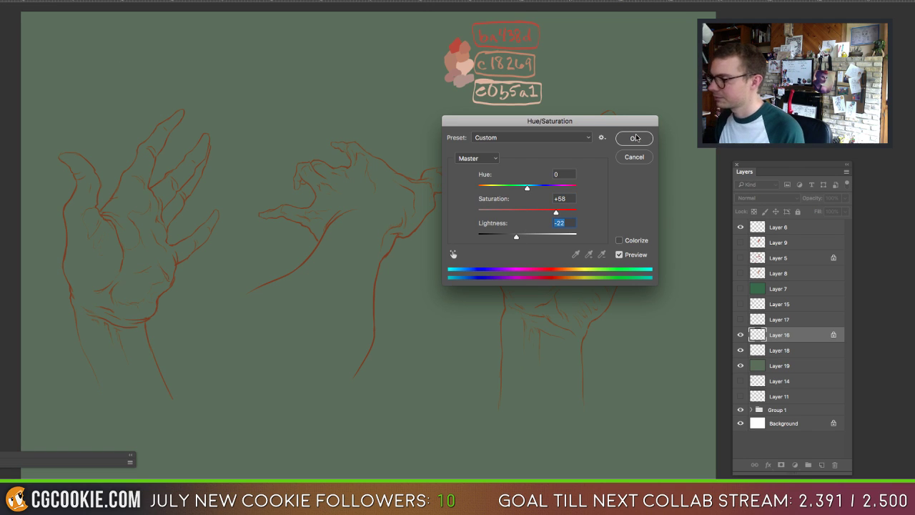
click(636, 137)
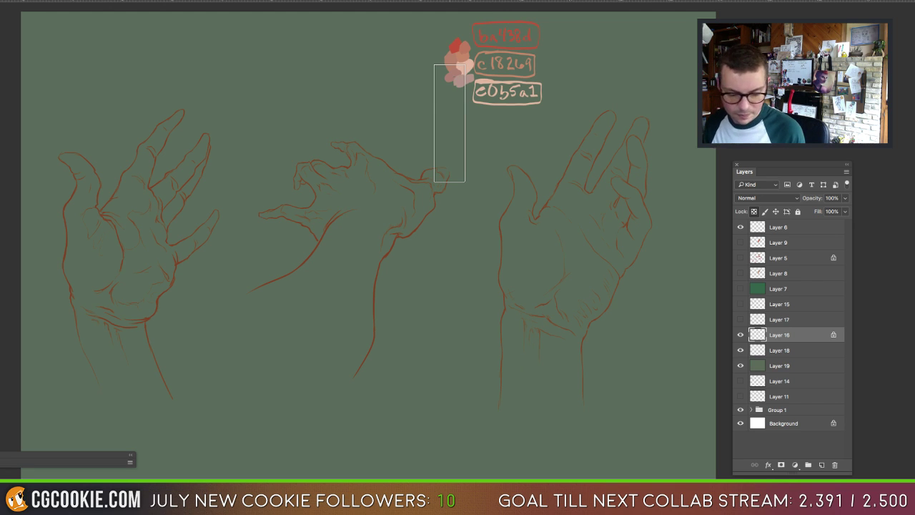
click(755, 350)
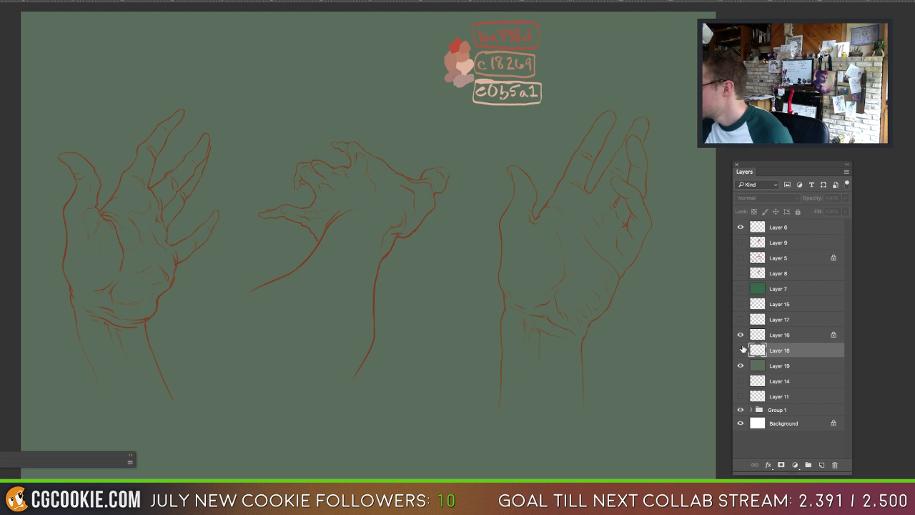
Step: Add new Layer 20 and shrink the brush after an undone test stroke
click(823, 466)
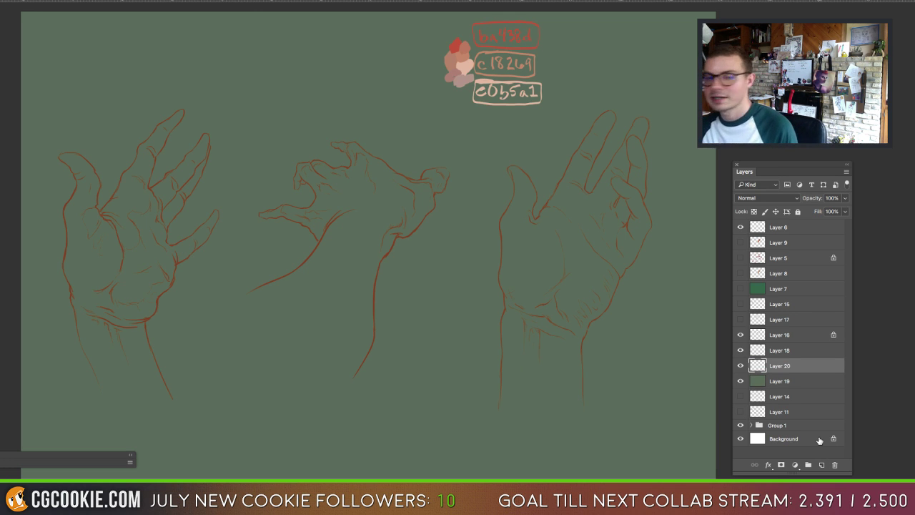
mouse_move(578, 136)
mouse_down()
mouse_move(532, 7)
mouse_move(501, 192)
mouse_up()
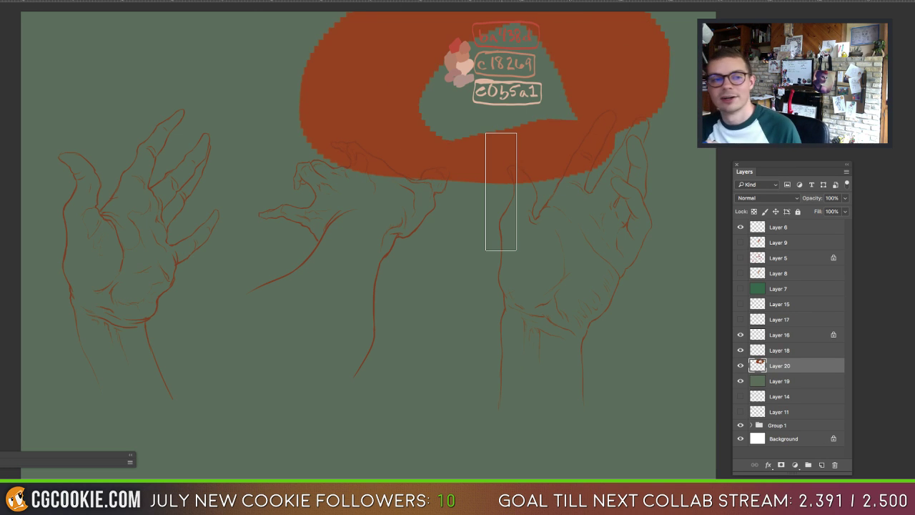
key(ctrl+z)
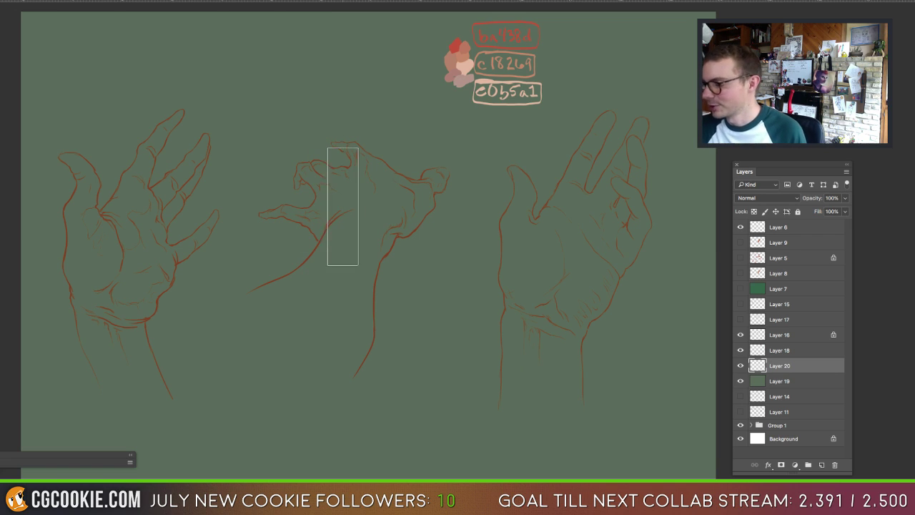
mouse_move(344, 204)
mouse_down()
mouse_move(316, 217)
mouse_move(303, 207)
mouse_up()
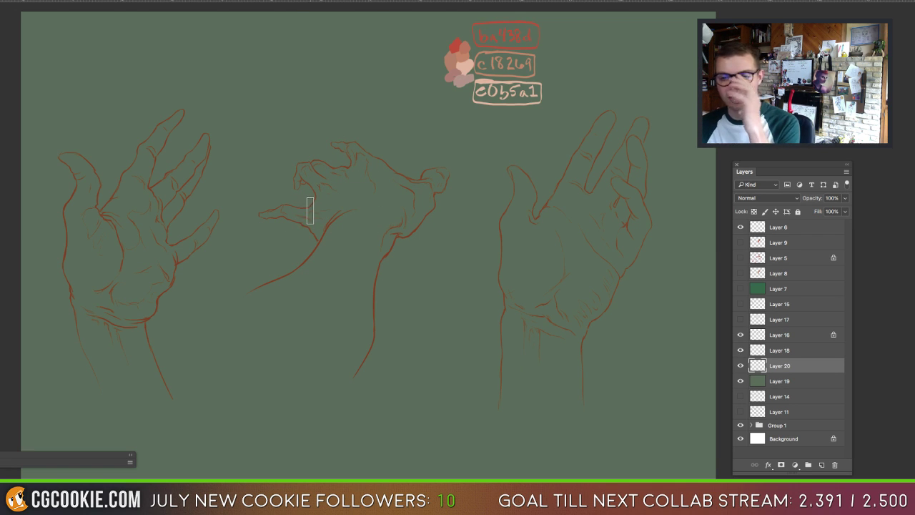
Step: Sample the salmon skin tone from the swatches and block it onto the left palm
mouse_move(389, 97)
mouse_down()
mouse_move(496, 140)
mouse_move(547, 129)
mouse_up()
drag(399, 63, 415, 207)
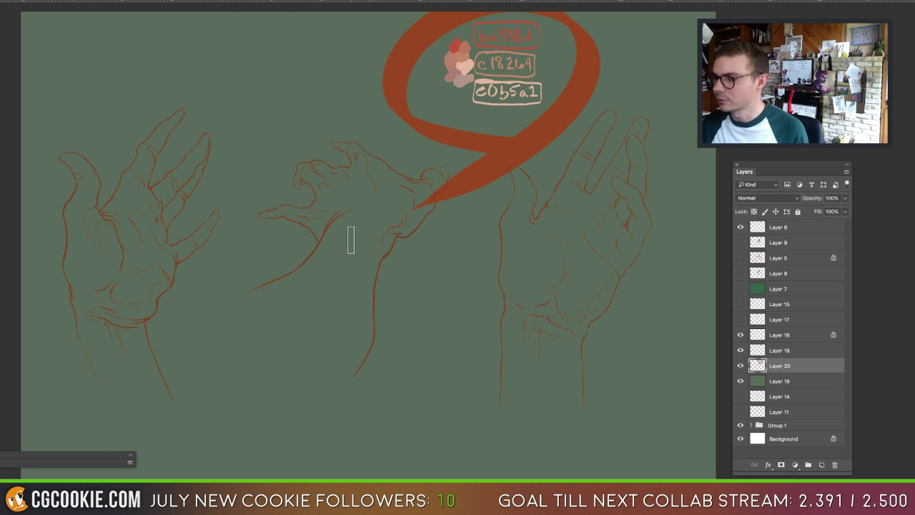
key(ctrl+z)
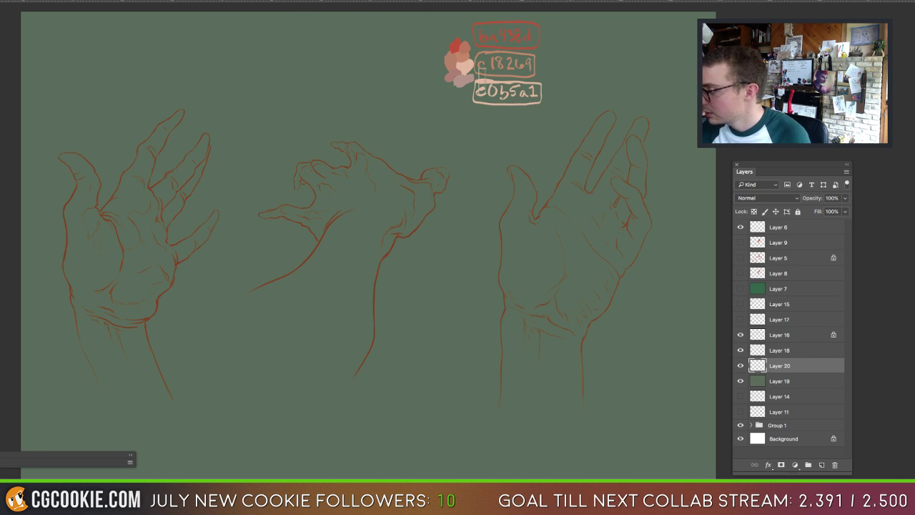
alt+click(453, 57)
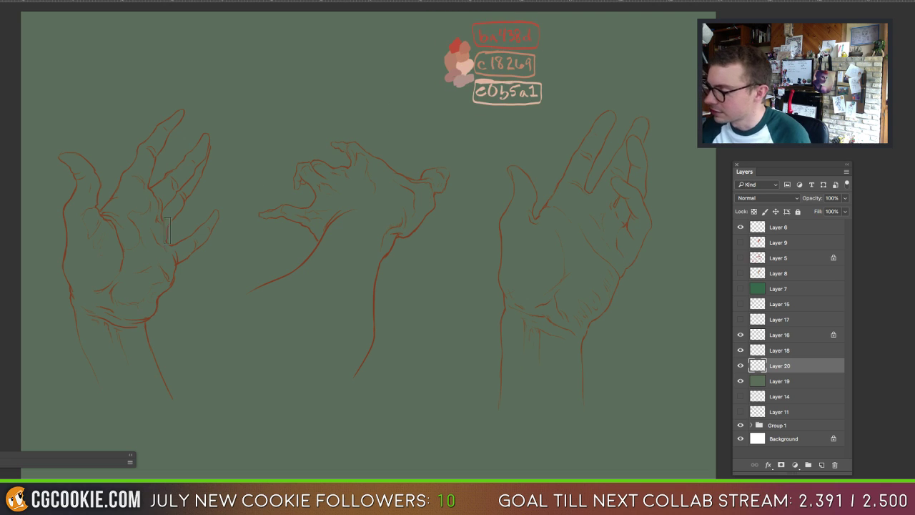
mouse_move(167, 231)
mouse_down()
mouse_move(138, 236)
mouse_move(119, 273)
mouse_move(117, 247)
mouse_move(92, 251)
mouse_up()
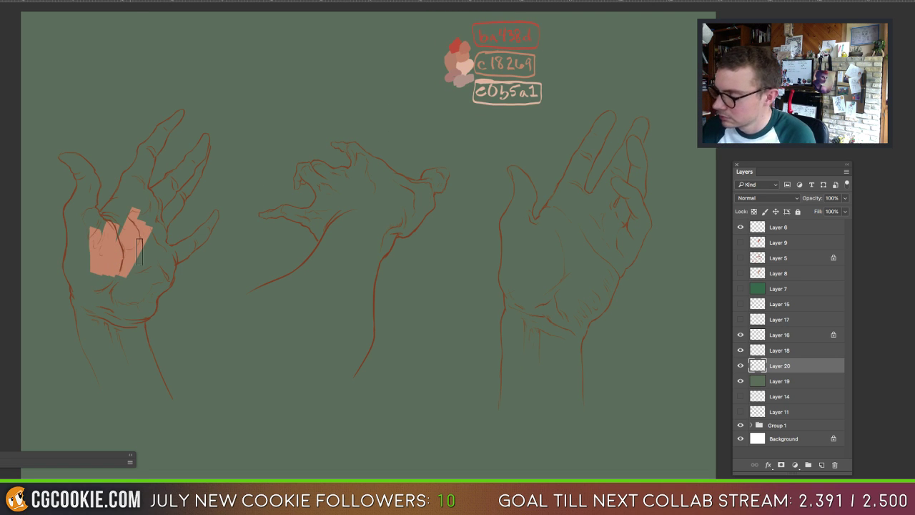
Step: Choose a textured brush and paint skin tone over the left hand and wrist
right_click(175, 238)
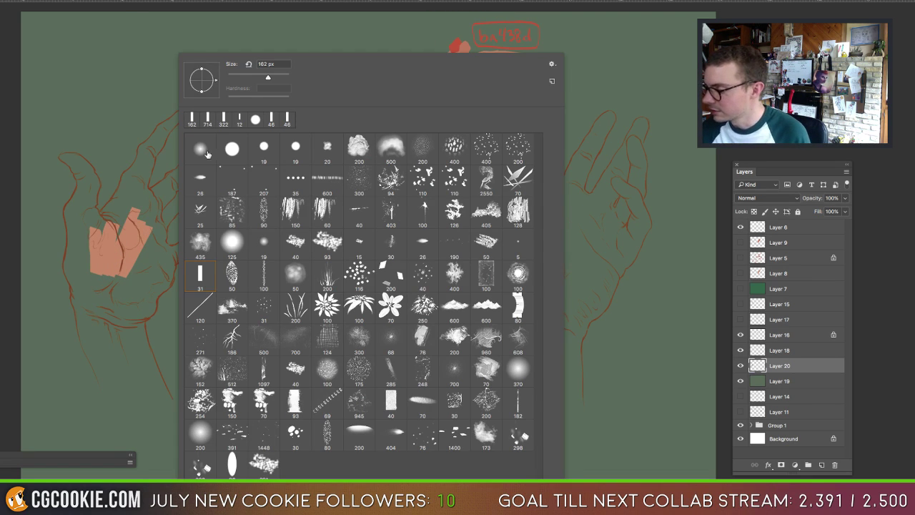
click(232, 152)
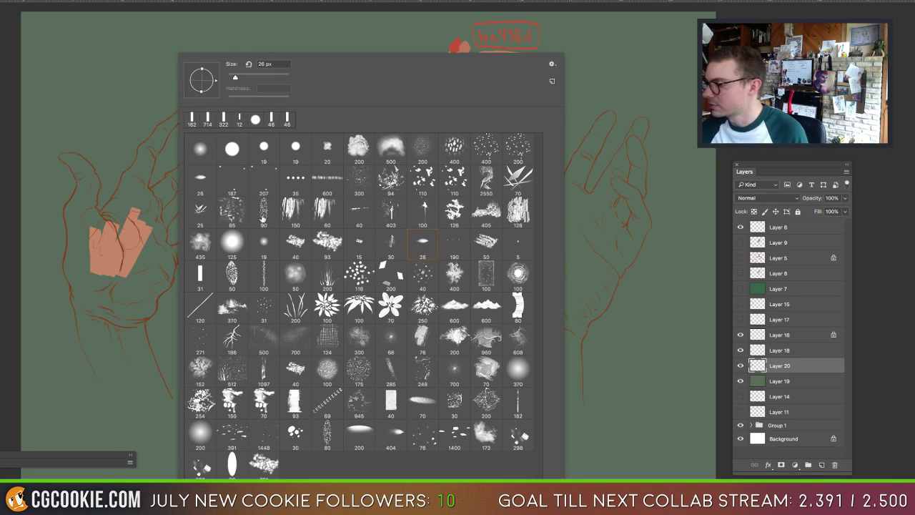
key(Escape)
mouse_move(115, 217)
mouse_down()
mouse_move(134, 218)
mouse_move(128, 204)
mouse_move(86, 243)
mouse_move(101, 307)
mouse_move(131, 266)
mouse_move(139, 290)
mouse_move(127, 308)
mouse_move(89, 283)
mouse_move(118, 390)
mouse_move(127, 339)
mouse_move(147, 357)
mouse_move(159, 351)
mouse_up()
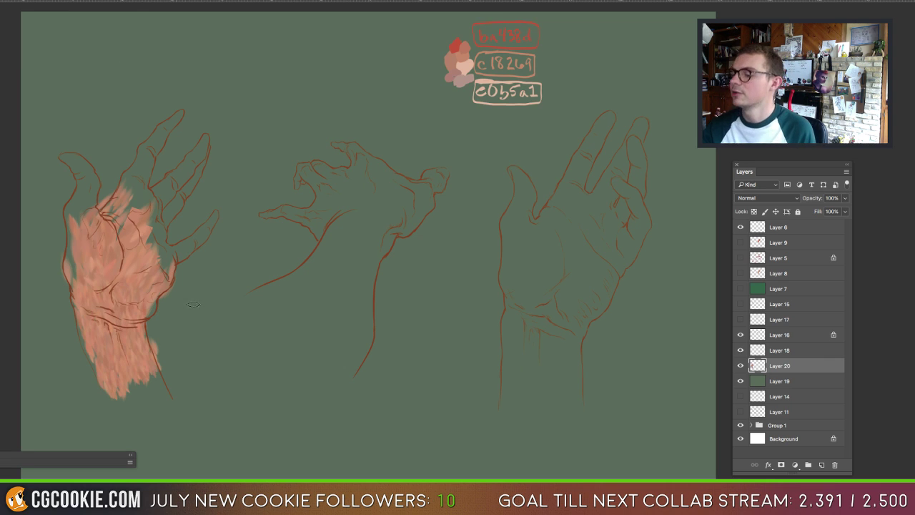
Step: Undo a stray skin-tone dab and expand the full Brush settings panel
right_click(262, 162)
click(213, 197)
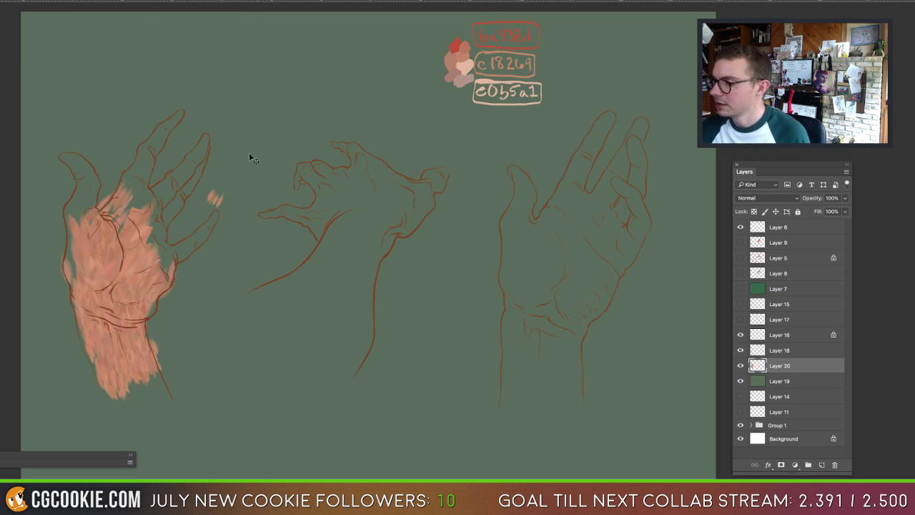
key(ctrl+z)
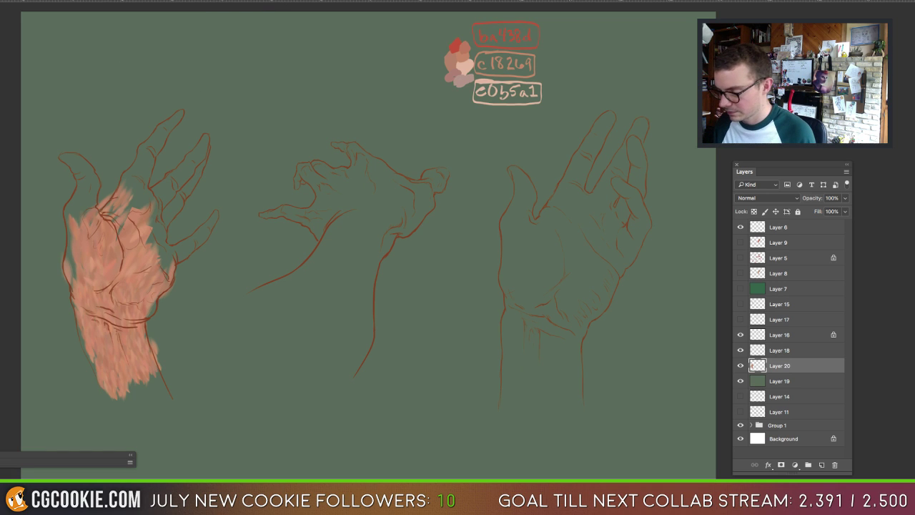
mouse_move(9, 459)
mouse_down()
mouse_move(404, 150)
mouse_move(304, 153)
mouse_up()
click(271, 153)
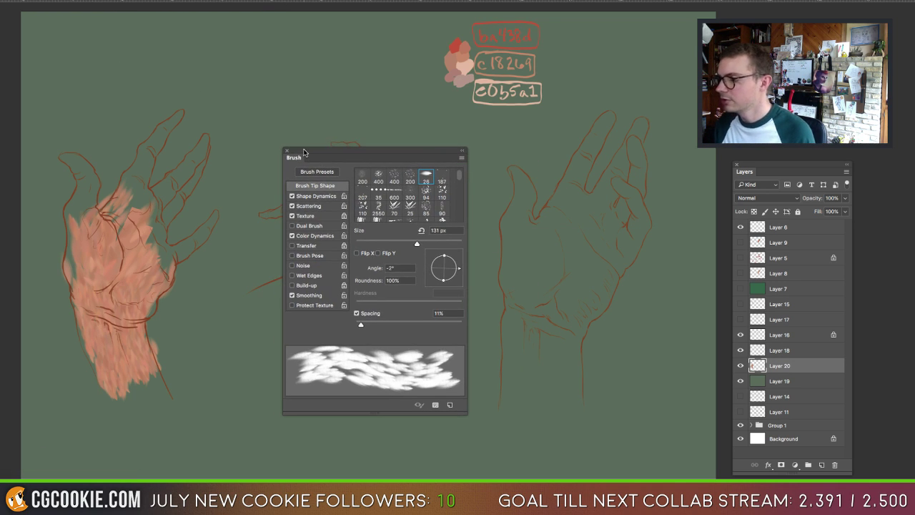
Step: Under Color Dynamics, test Hue Jitter at 18% and 100%, undoing each stroke
click(318, 236)
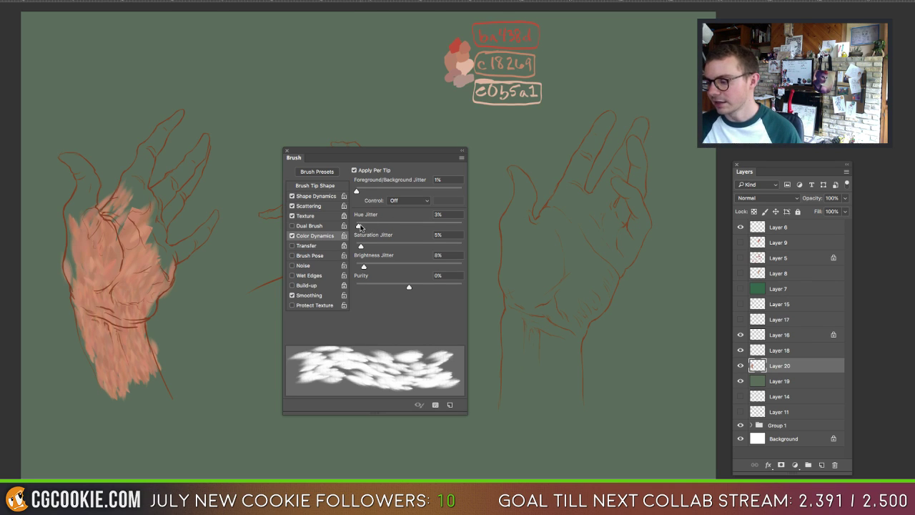
drag(359, 226, 413, 230)
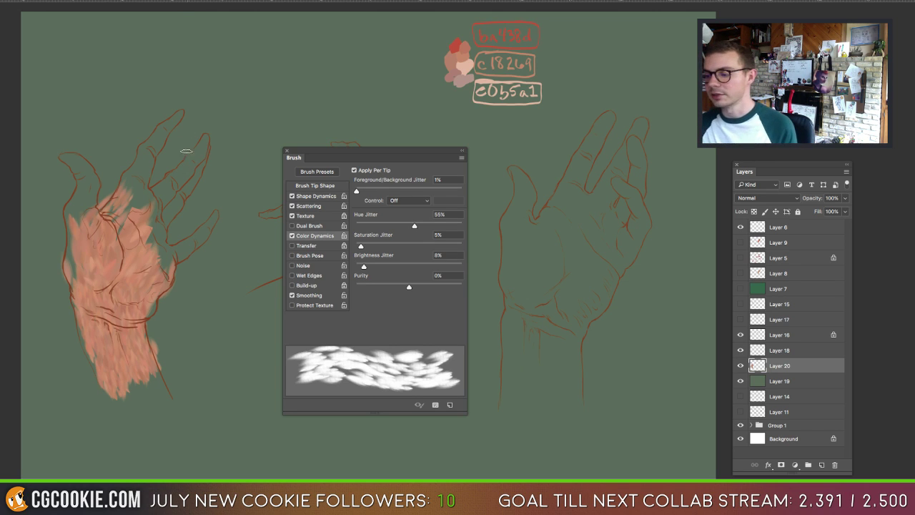
mouse_move(180, 136)
mouse_down()
mouse_move(147, 214)
mouse_move(193, 358)
mouse_move(154, 329)
mouse_move(179, 208)
mouse_up()
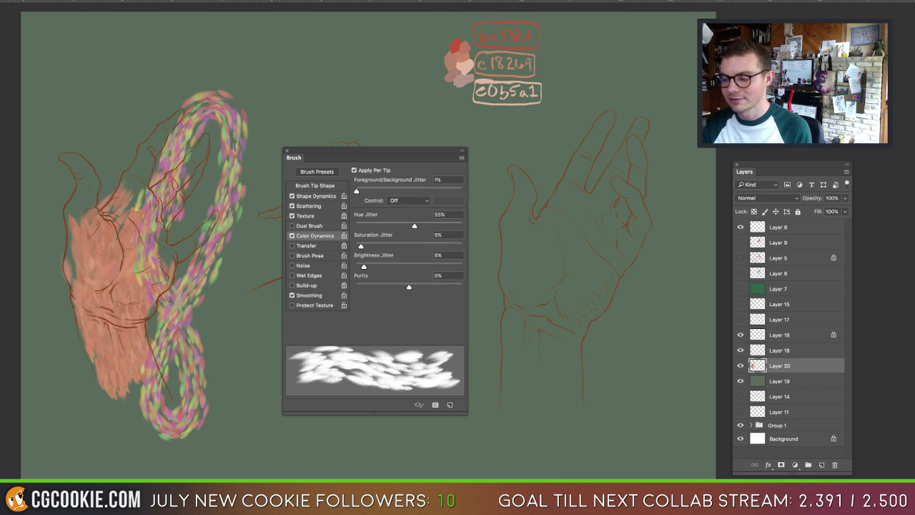
key(ctrl+z)
click(462, 226)
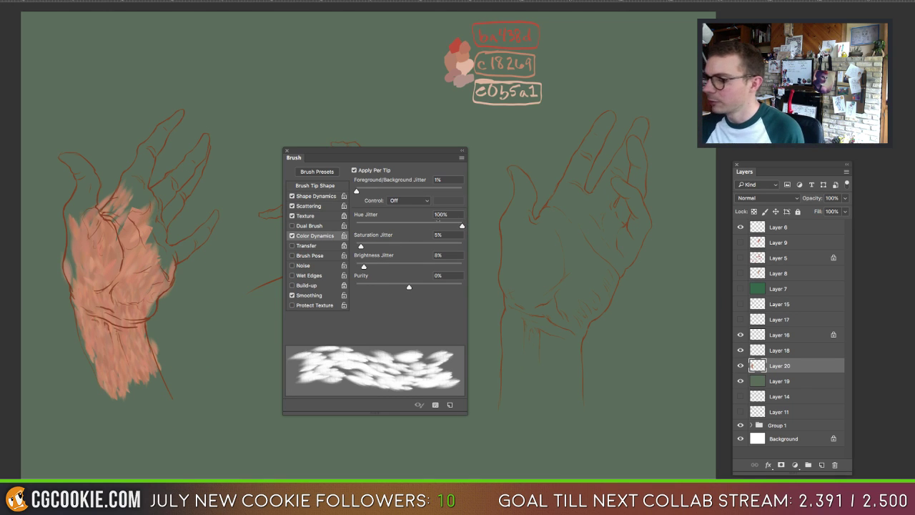
mouse_move(233, 72)
mouse_down()
mouse_move(154, 268)
mouse_move(229, 258)
mouse_move(208, 279)
mouse_move(177, 440)
mouse_up()
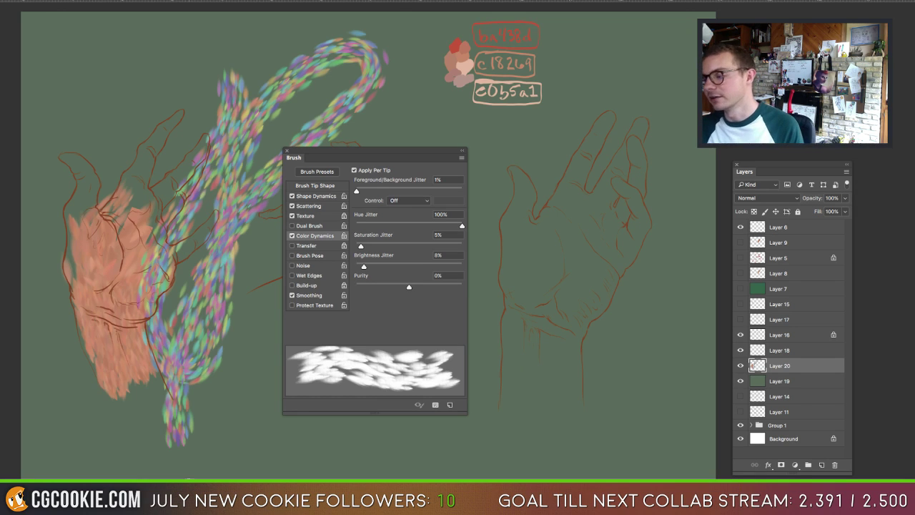
key(ctrl+z)
Step: Lower Hue Jitter to 27%, then settle on 8%, testing beside the hand
drag(392, 228, 384, 226)
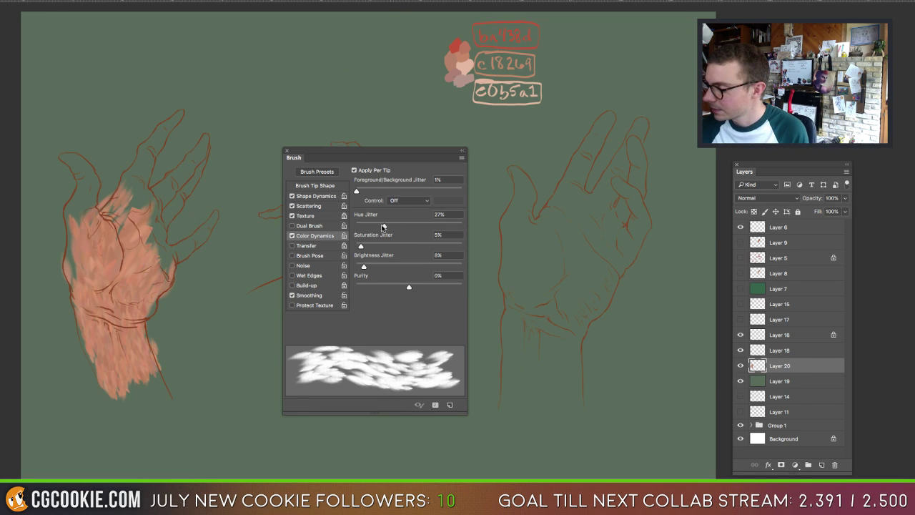
mouse_move(239, 153)
mouse_down()
mouse_move(182, 276)
mouse_move(200, 353)
mouse_move(283, 212)
mouse_up()
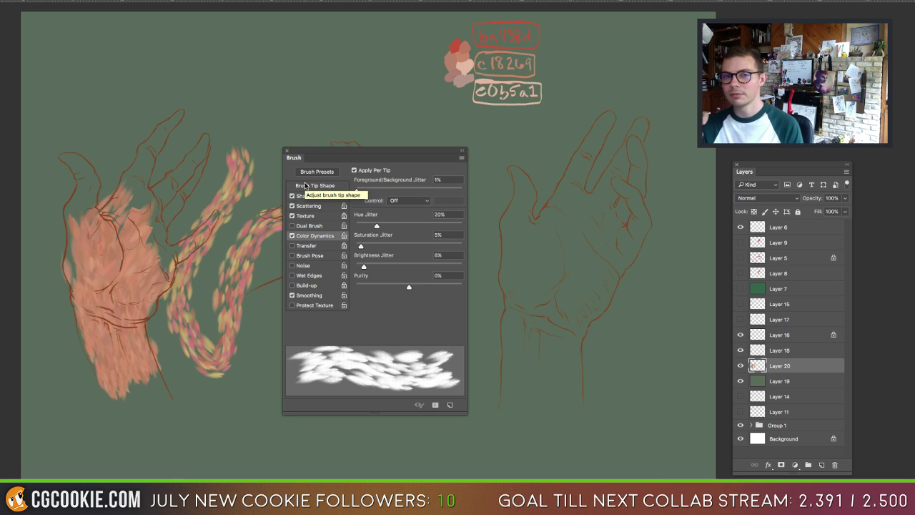
key(ctrl+z)
drag(377, 226, 365, 227)
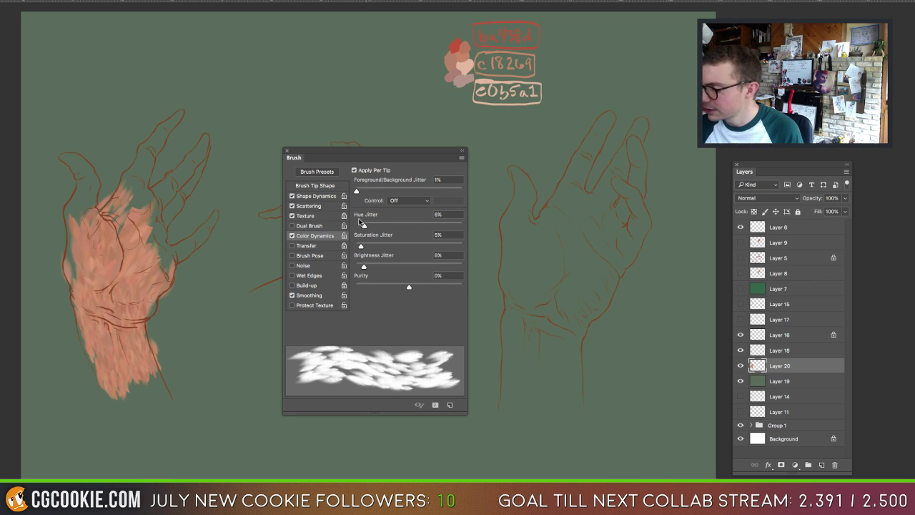
mouse_move(212, 223)
mouse_down()
mouse_move(183, 386)
mouse_move(243, 251)
mouse_move(175, 418)
mouse_up()
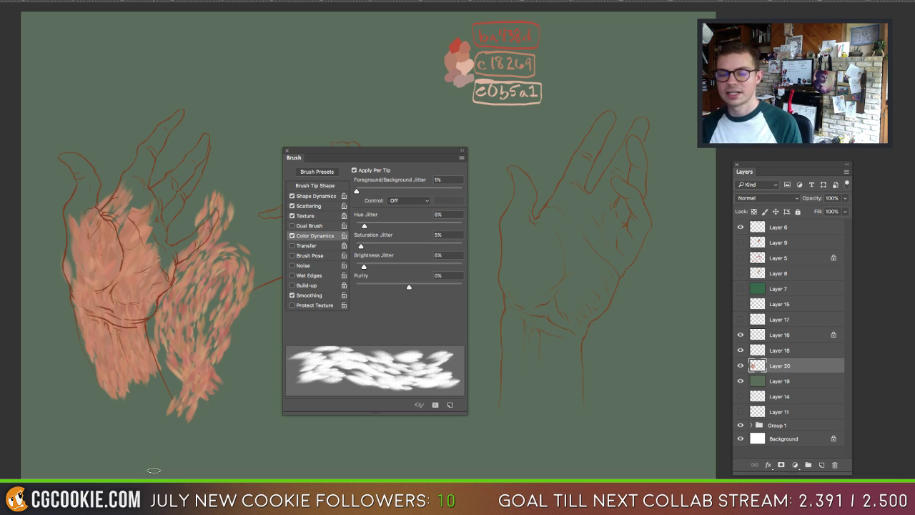
Step: Test Saturation Jitter at 54%, then settle on 7% after undoing strokes
key(ctrl+z)
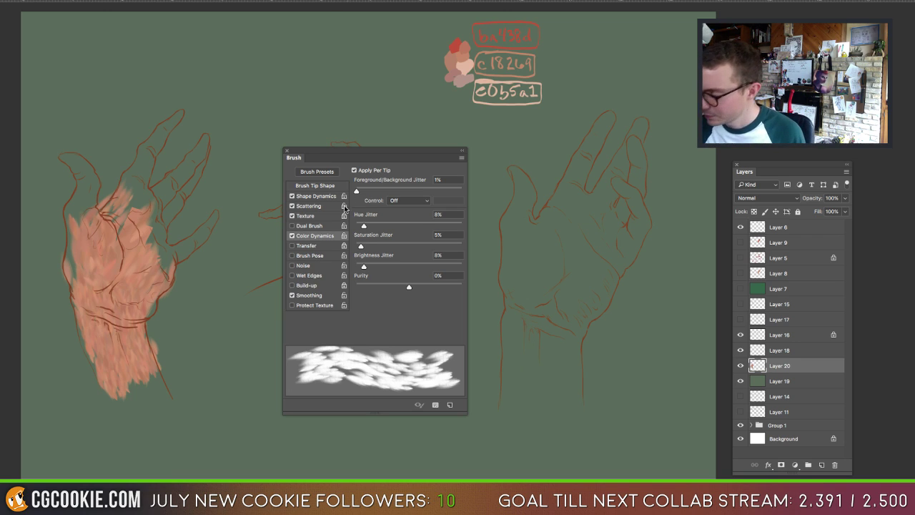
drag(362, 246, 414, 246)
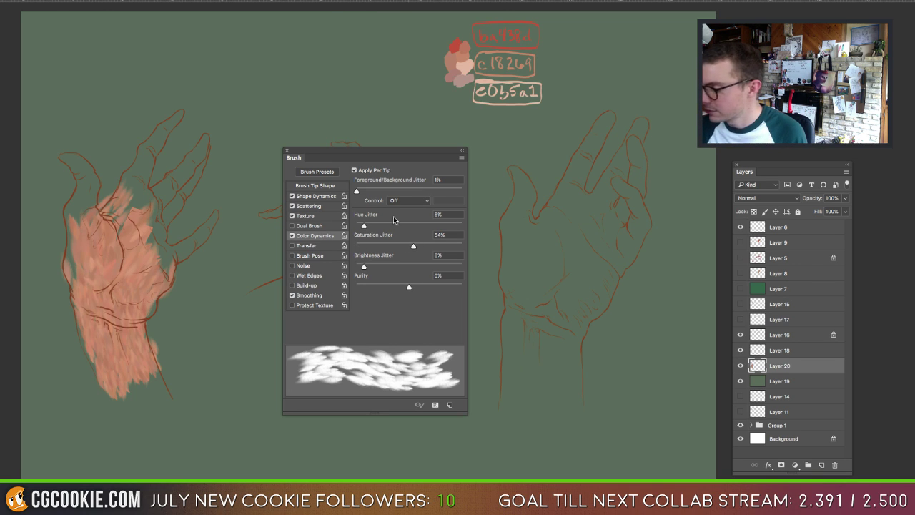
mouse_move(236, 124)
mouse_down()
mouse_move(151, 314)
mouse_move(247, 152)
mouse_move(318, 75)
mouse_up()
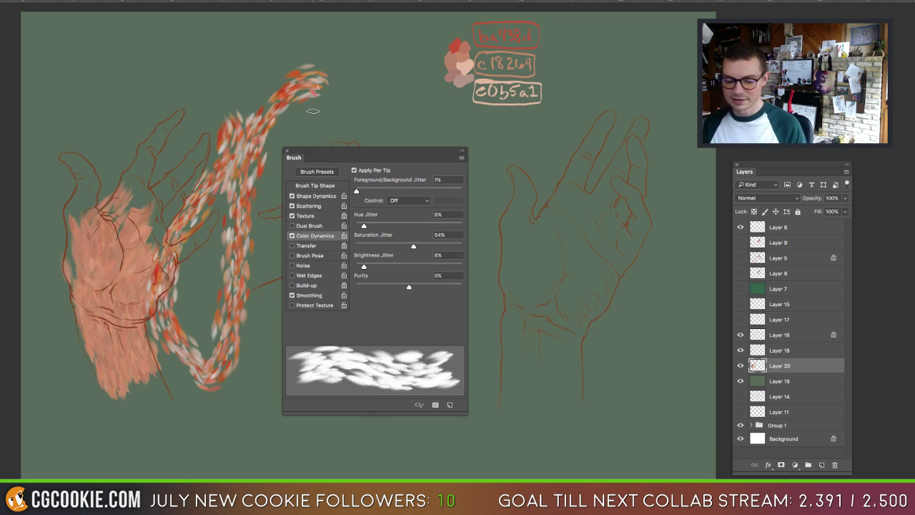
key(ctrl+z)
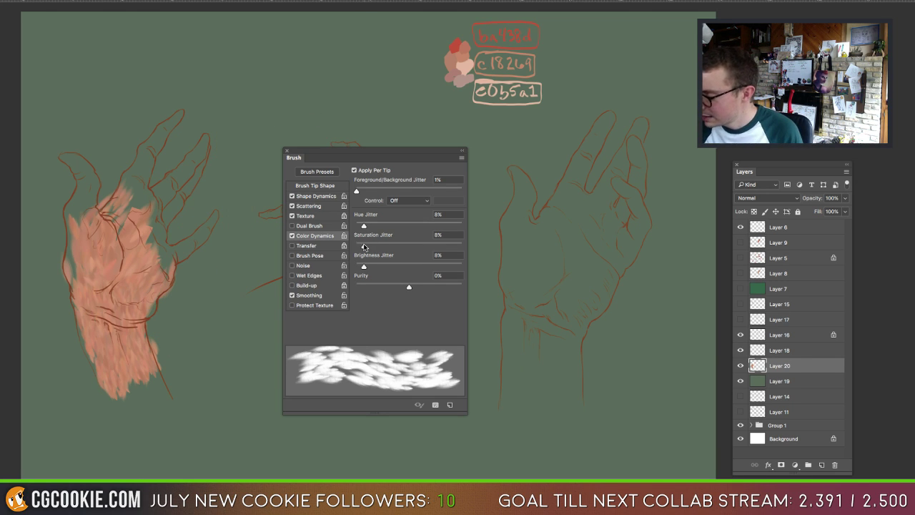
drag(364, 246, 355, 246)
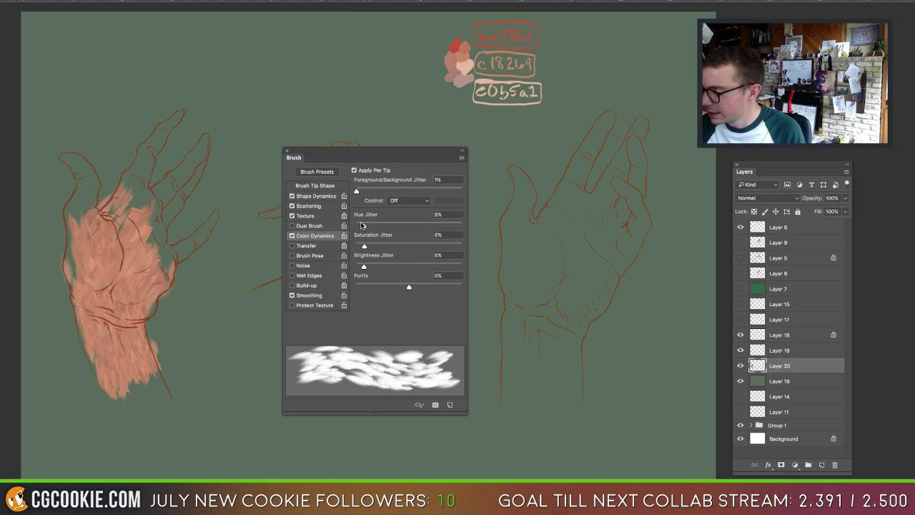
mouse_move(170, 248)
mouse_down()
mouse_move(154, 214)
mouse_move(158, 230)
mouse_up()
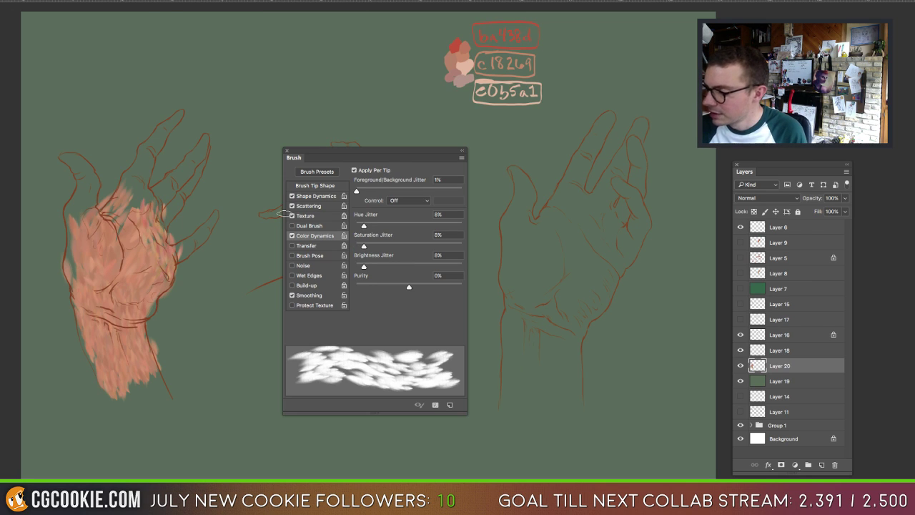
key(ctrl+z)
drag(364, 247, 362, 246)
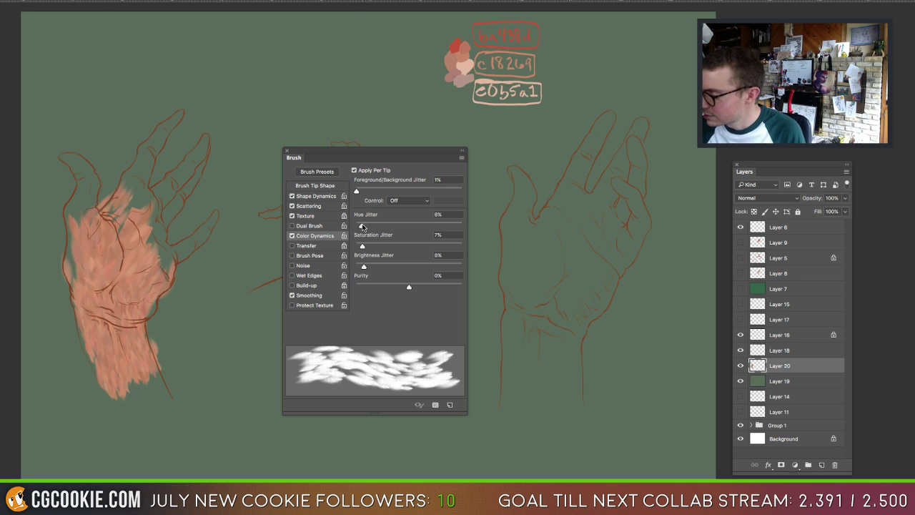
Step: Dab textured skin tone over the knuckles, wrist, back of hand, thumb and index finger
mouse_move(147, 220)
mouse_down()
mouse_move(158, 259)
mouse_move(164, 199)
mouse_move(164, 217)
mouse_move(127, 220)
mouse_move(136, 180)
mouse_move(112, 254)
mouse_up()
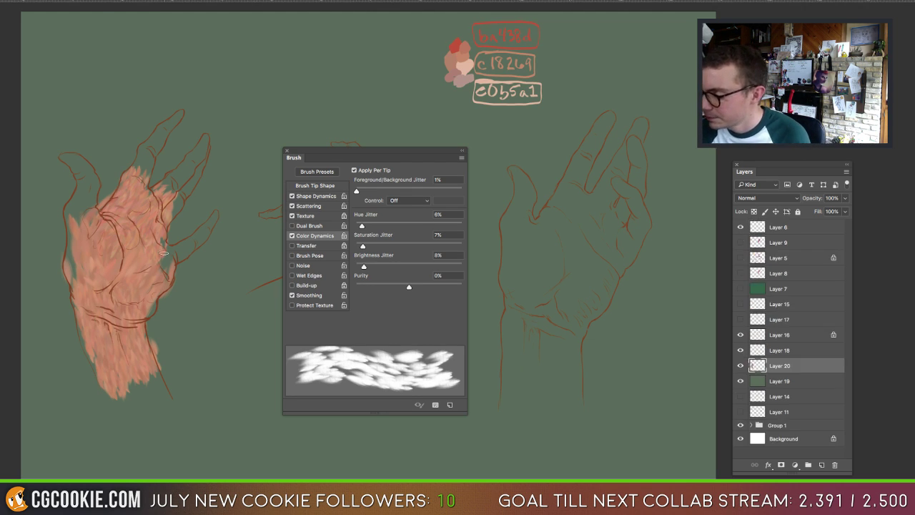
mouse_move(158, 243)
mouse_down()
mouse_move(169, 277)
mouse_move(143, 309)
mouse_move(151, 303)
mouse_up()
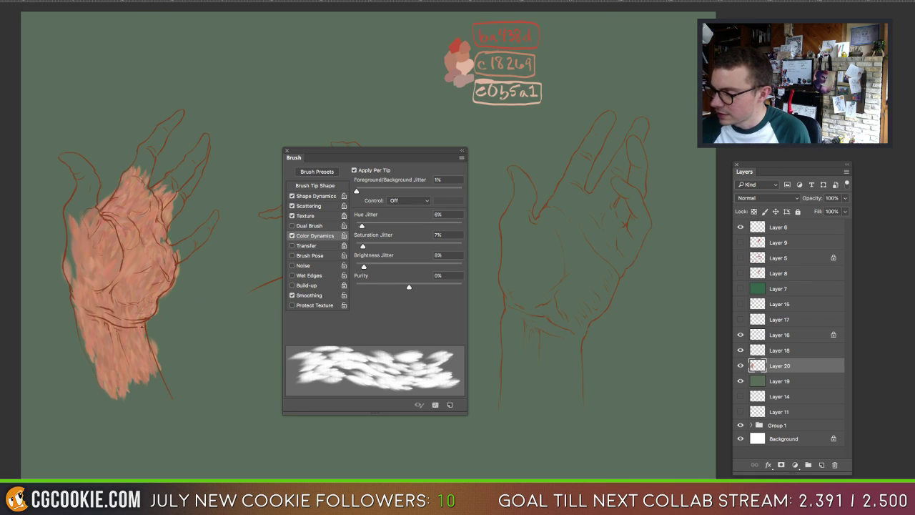
mouse_move(80, 266)
mouse_down()
mouse_move(73, 259)
mouse_move(72, 278)
mouse_up()
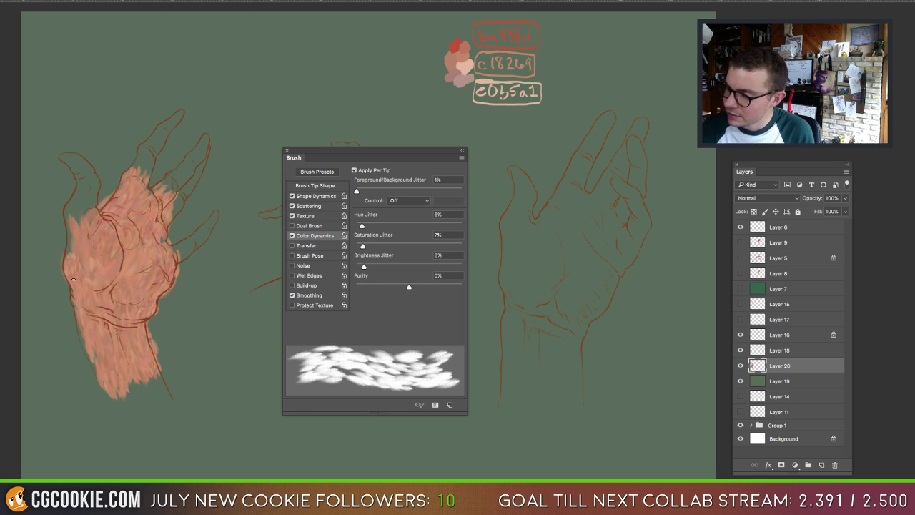
mouse_move(72, 232)
mouse_down()
mouse_move(69, 209)
mouse_move(84, 187)
mouse_move(89, 213)
mouse_up()
key(e)
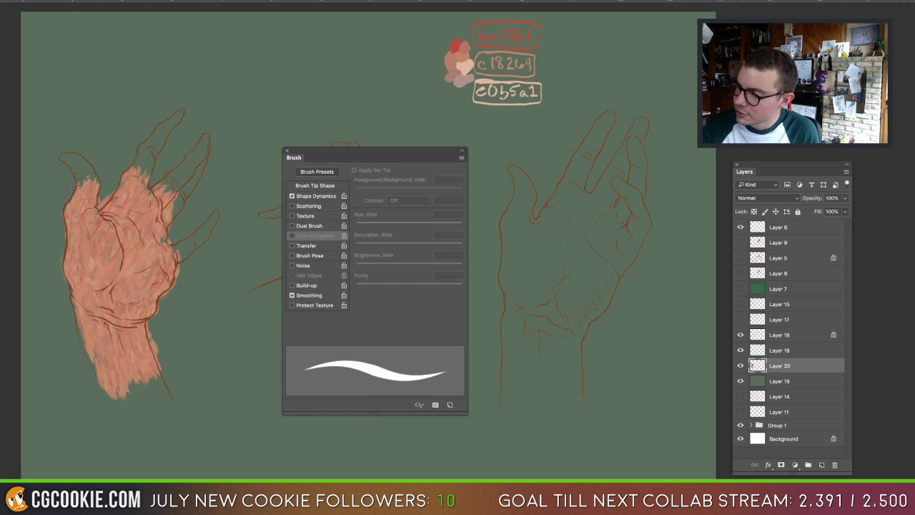
key(b)
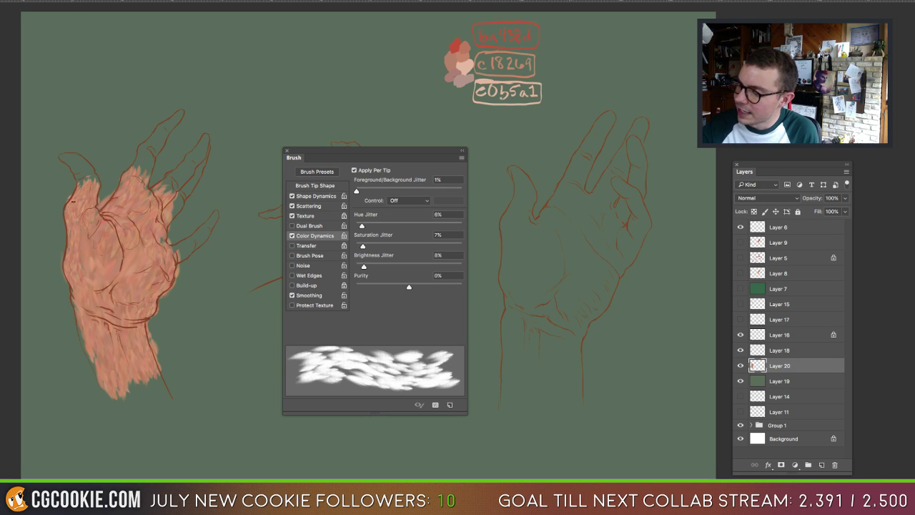
mouse_move(81, 182)
mouse_down()
mouse_move(66, 158)
mouse_move(88, 173)
mouse_up()
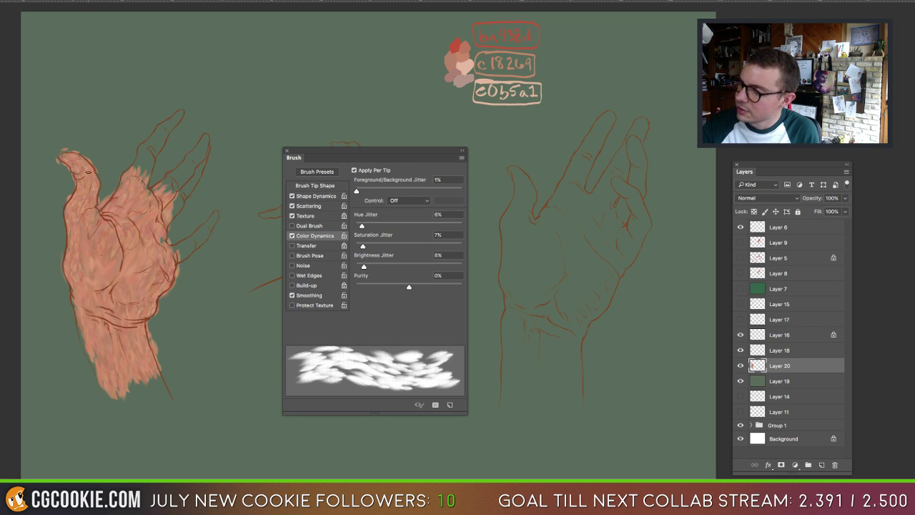
mouse_move(142, 152)
mouse_down()
mouse_move(131, 183)
mouse_move(145, 179)
mouse_move(161, 134)
mouse_move(151, 145)
mouse_move(179, 112)
mouse_move(206, 135)
mouse_move(164, 187)
mouse_move(189, 174)
mouse_move(202, 152)
mouse_move(176, 209)
mouse_up()
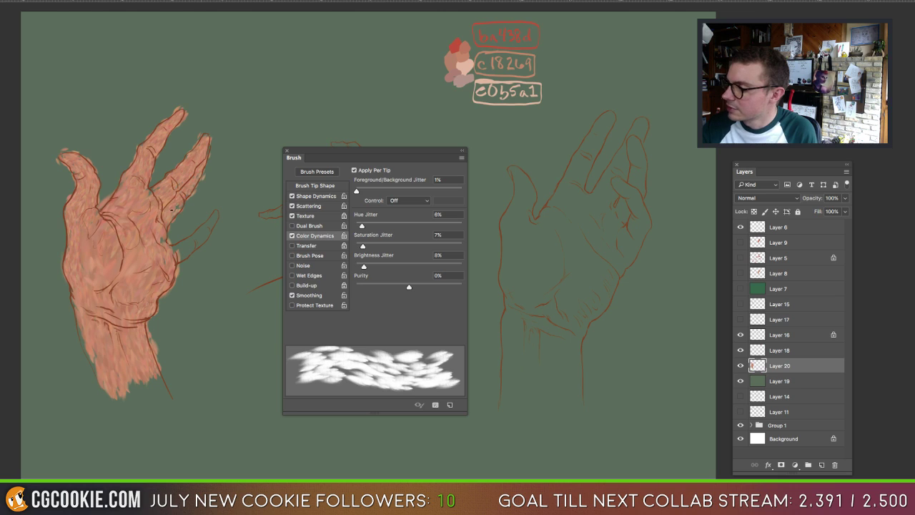
Step: Paint over the small finger and erase overspill along the wrist and thumb base
key(e)
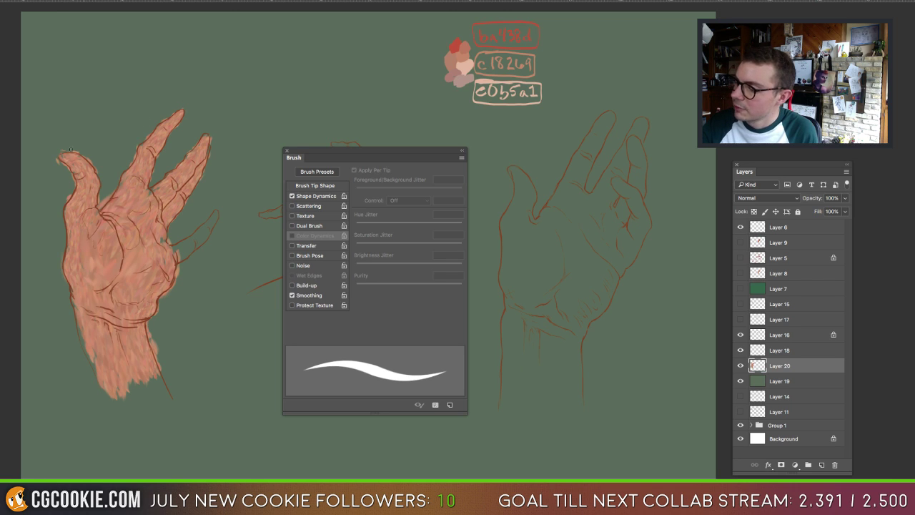
key(b)
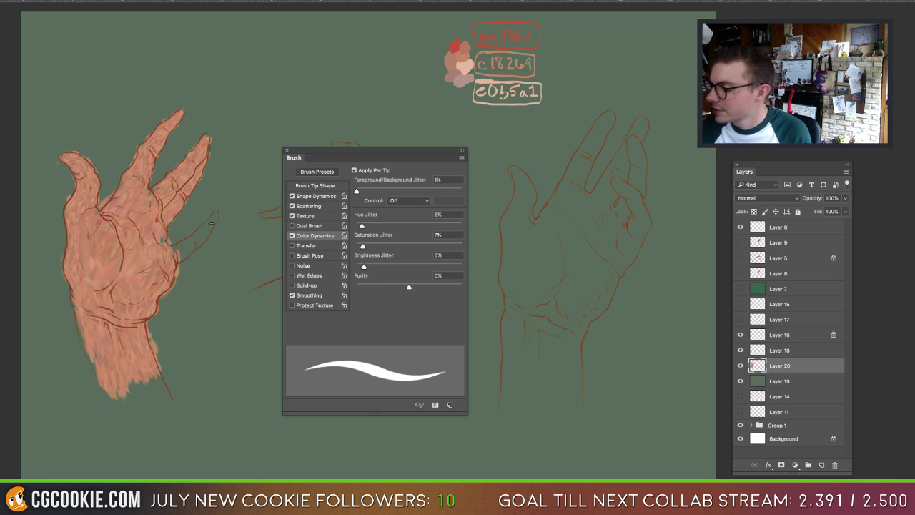
mouse_move(216, 213)
mouse_down()
mouse_move(180, 249)
mouse_move(192, 256)
mouse_up()
key(e)
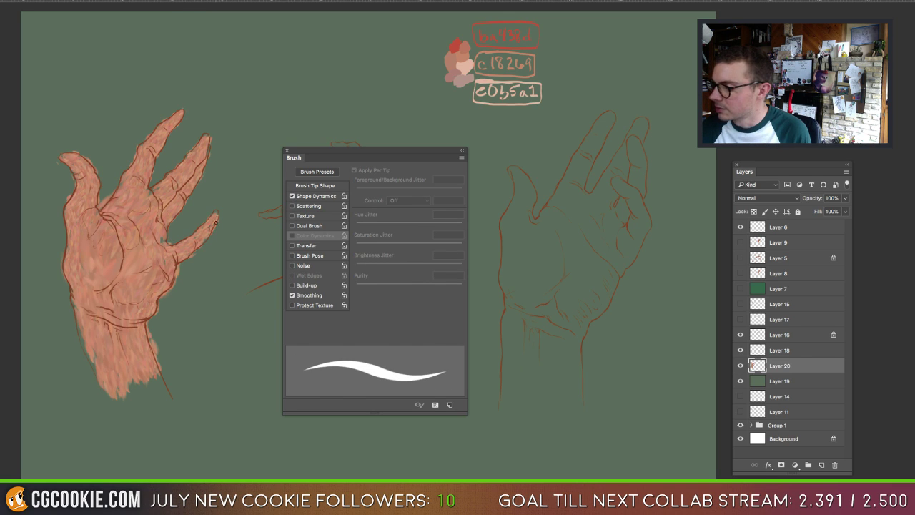
key(b)
drag(216, 222, 189, 257)
key(e)
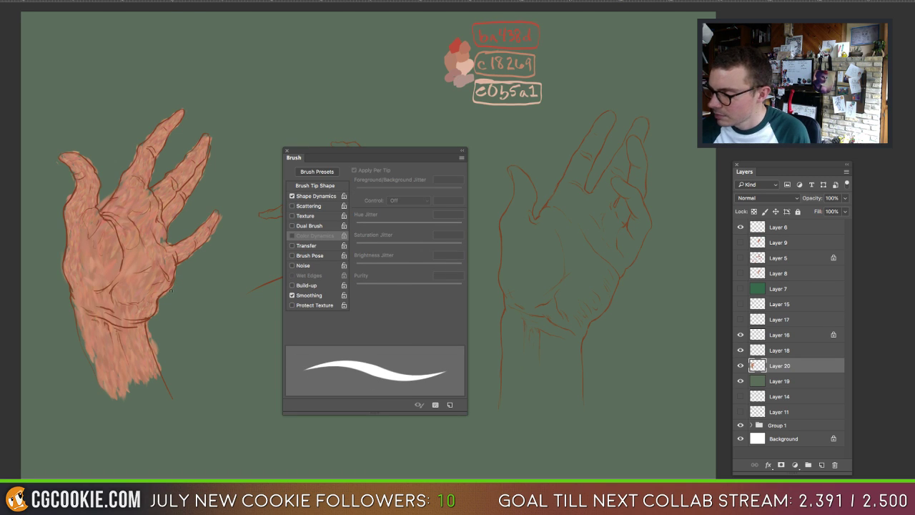
drag(148, 324, 154, 349)
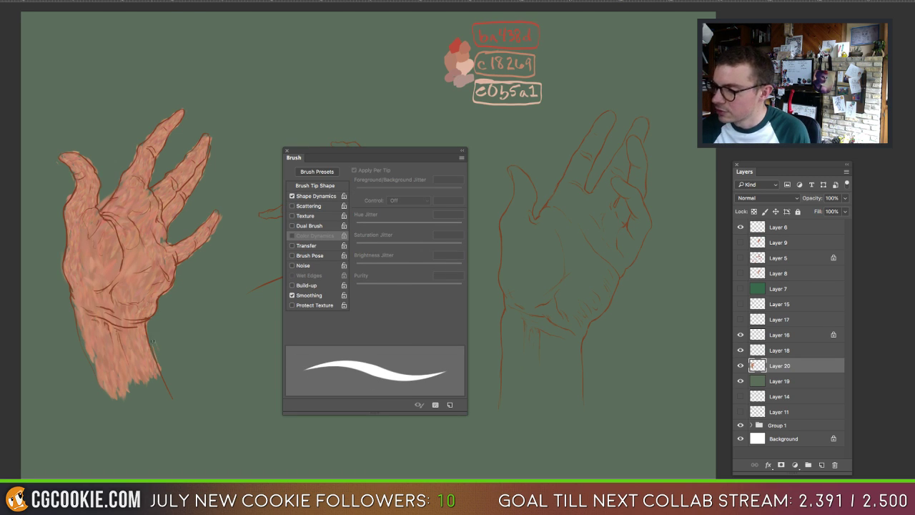
drag(102, 208, 113, 192)
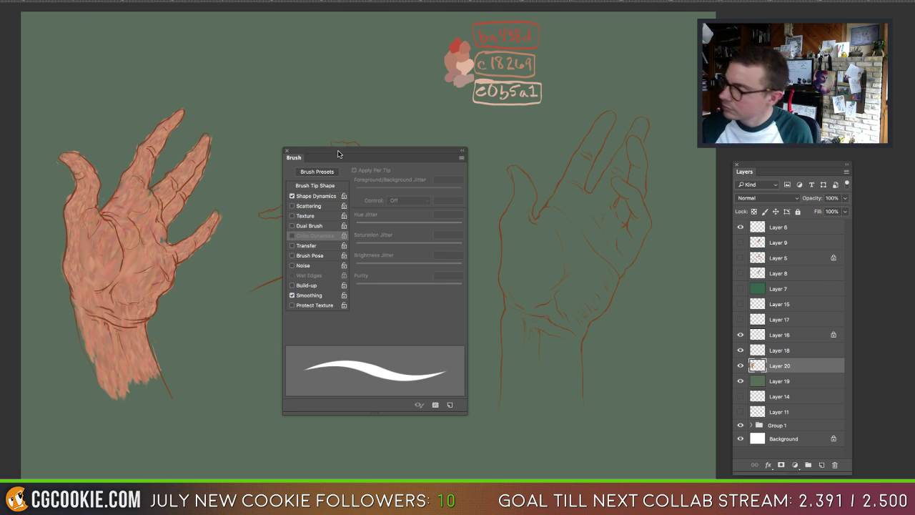
drag(337, 153, 566, 132)
Step: Paint light-pink textured skin tone over the middle hand
key(b)
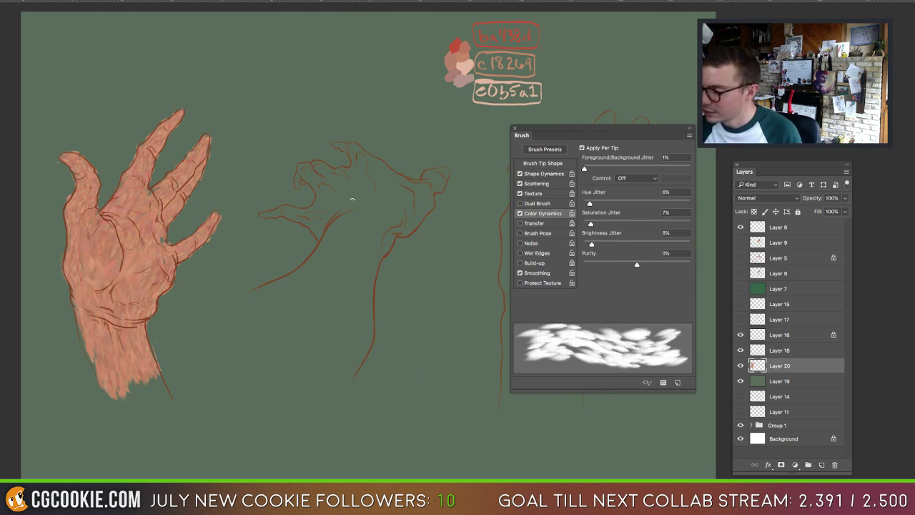
mouse_move(357, 201)
mouse_down()
mouse_move(355, 242)
mouse_move(379, 230)
mouse_move(362, 271)
mouse_move(373, 240)
mouse_move(346, 232)
mouse_move(321, 268)
mouse_move(332, 248)
mouse_move(268, 303)
mouse_move(327, 279)
mouse_move(336, 297)
mouse_move(352, 286)
mouse_move(351, 342)
mouse_move(377, 189)
mouse_move(324, 215)
mouse_move(339, 196)
mouse_move(338, 214)
mouse_move(327, 201)
mouse_move(326, 216)
mouse_move(295, 214)
mouse_move(322, 235)
mouse_move(319, 209)
mouse_move(329, 191)
mouse_move(318, 169)
mouse_move(349, 186)
mouse_move(359, 175)
mouse_move(401, 191)
mouse_move(410, 206)
mouse_move(401, 227)
mouse_move(425, 198)
mouse_move(401, 188)
mouse_move(412, 165)
mouse_move(433, 175)
mouse_up()
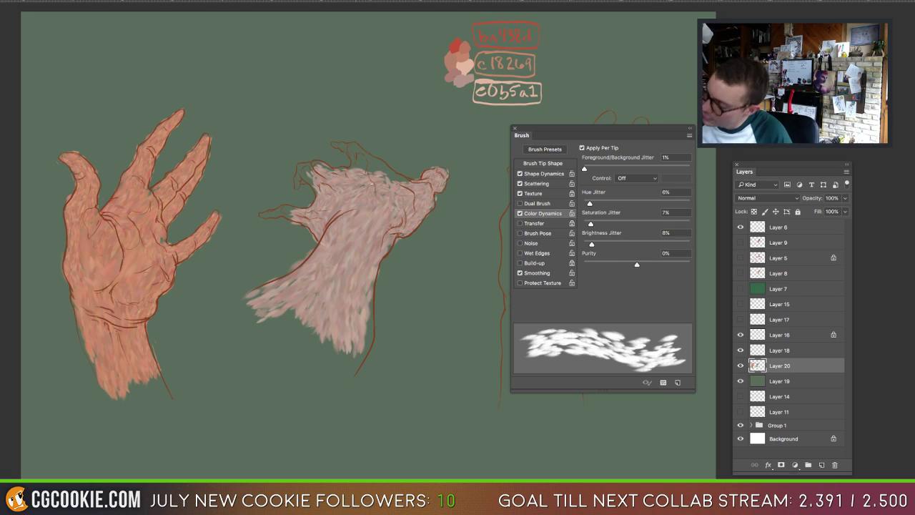
drag(404, 179, 356, 161)
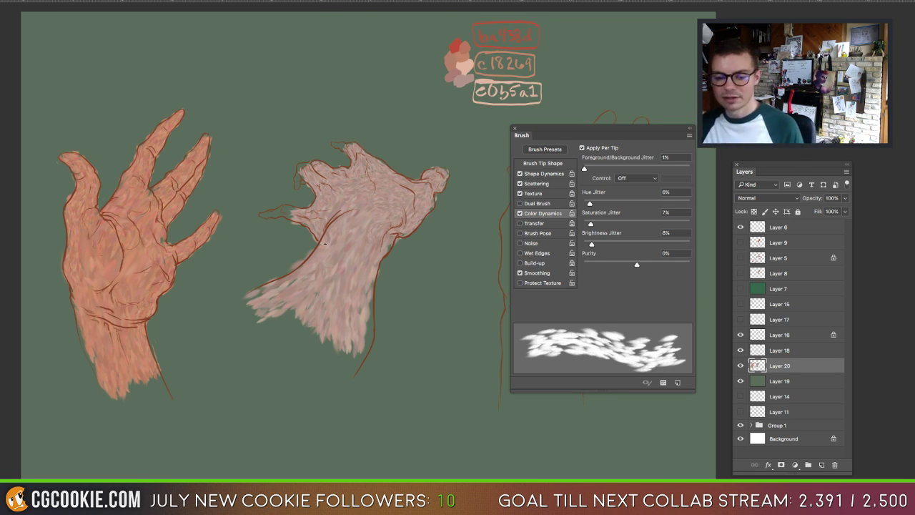
Step: Resize the brush to about 36 px and erase the middle hand's thumb tip
drag(298, 217, 298, 218)
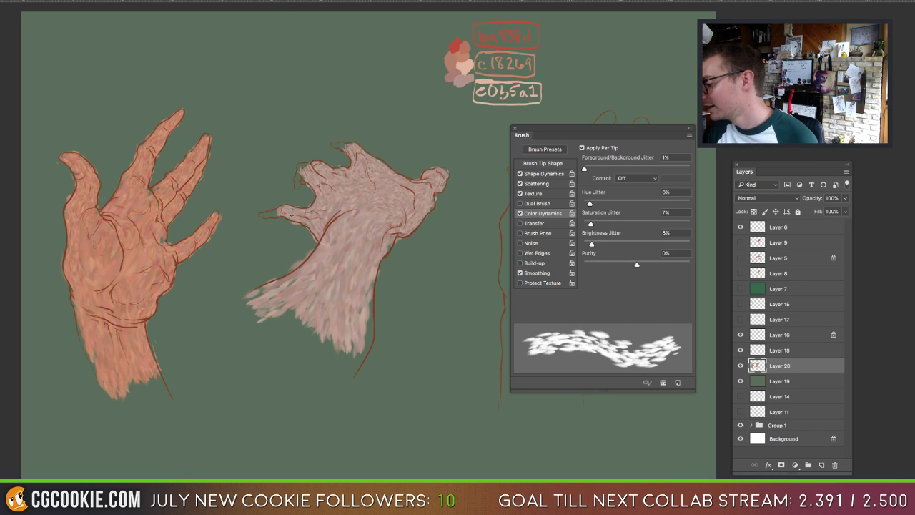
key(e)
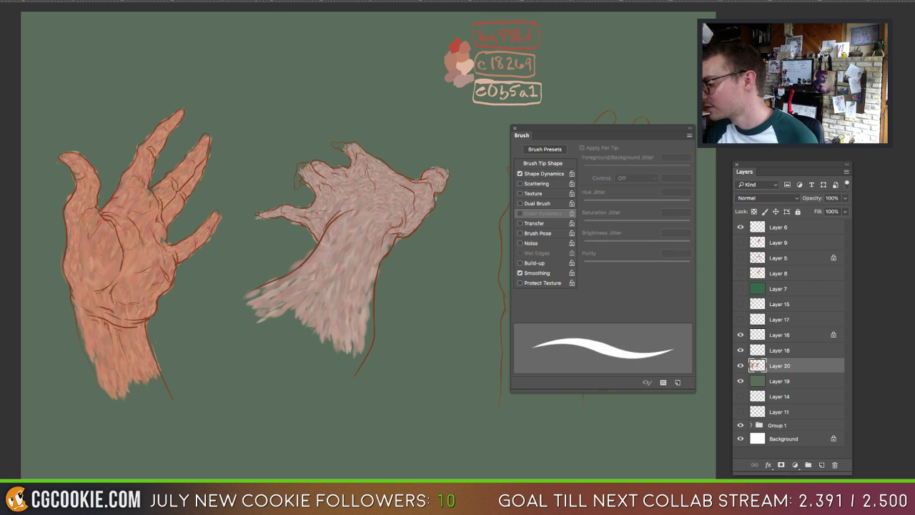
drag(264, 218, 256, 216)
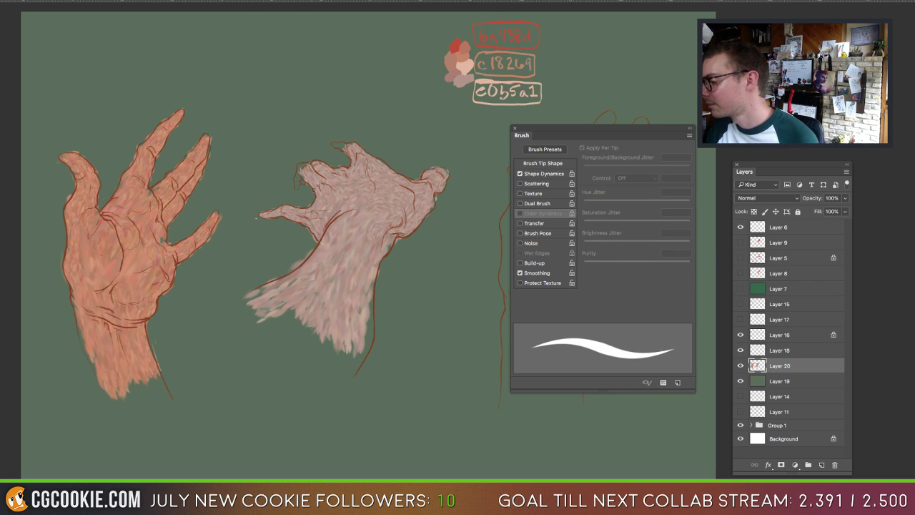
key(b)
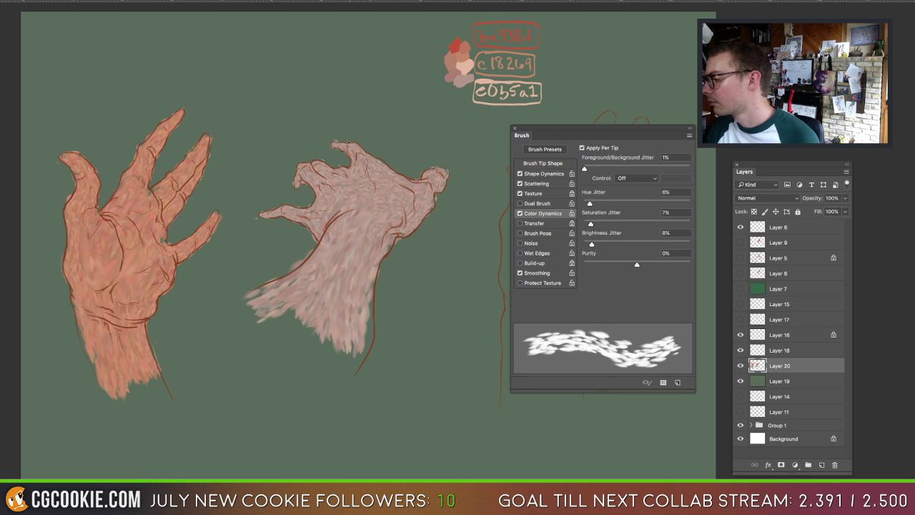
key(e)
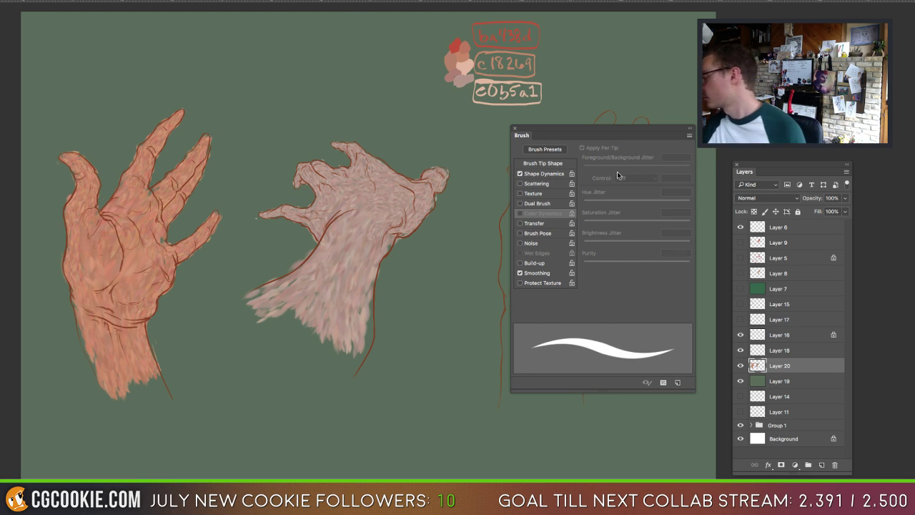
Step: Paint pale skin tone across the right hand's wrist
mouse_move(631, 130)
mouse_down()
mouse_move(671, 107)
mouse_move(367, 231)
mouse_move(341, 166)
mouse_move(394, 172)
mouse_up()
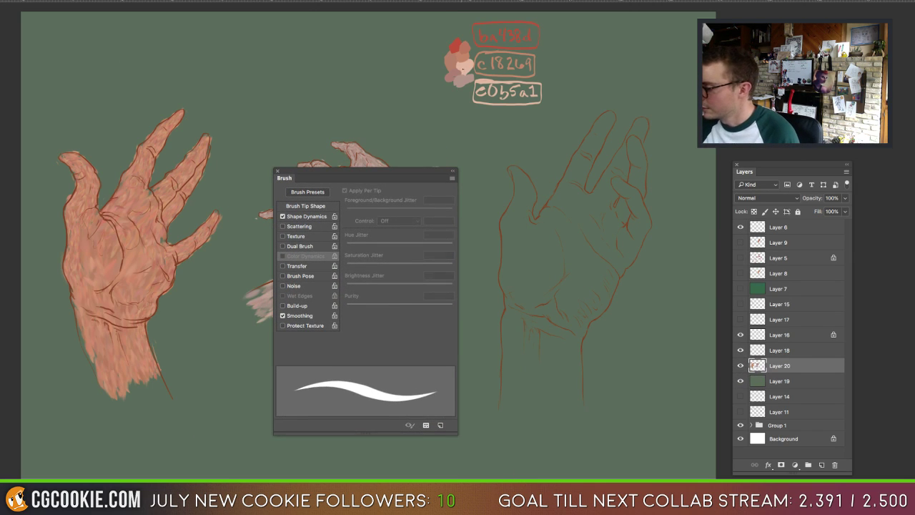
key(b)
drag(566, 200, 527, 240)
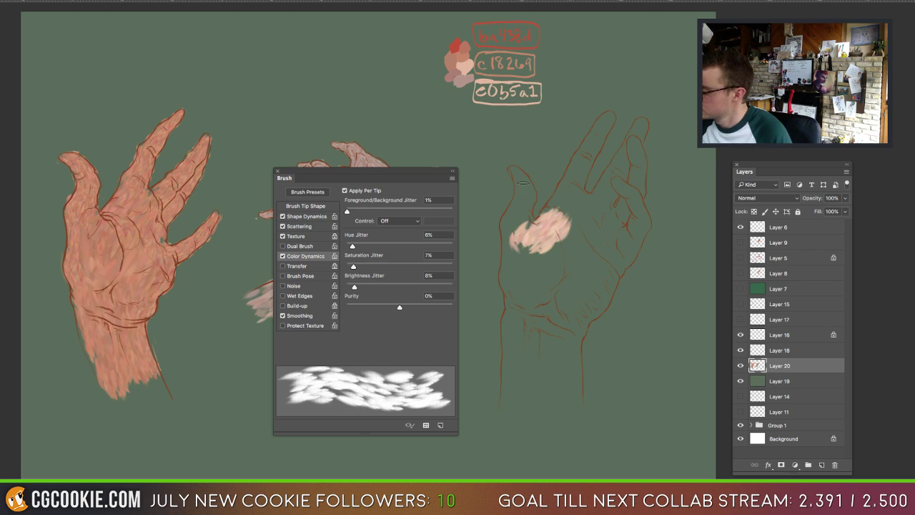
key(ctrl+z)
mouse_move(494, 366)
mouse_down()
mouse_move(587, 364)
mouse_move(501, 361)
mouse_move(583, 351)
mouse_move(501, 357)
mouse_move(572, 379)
mouse_up()
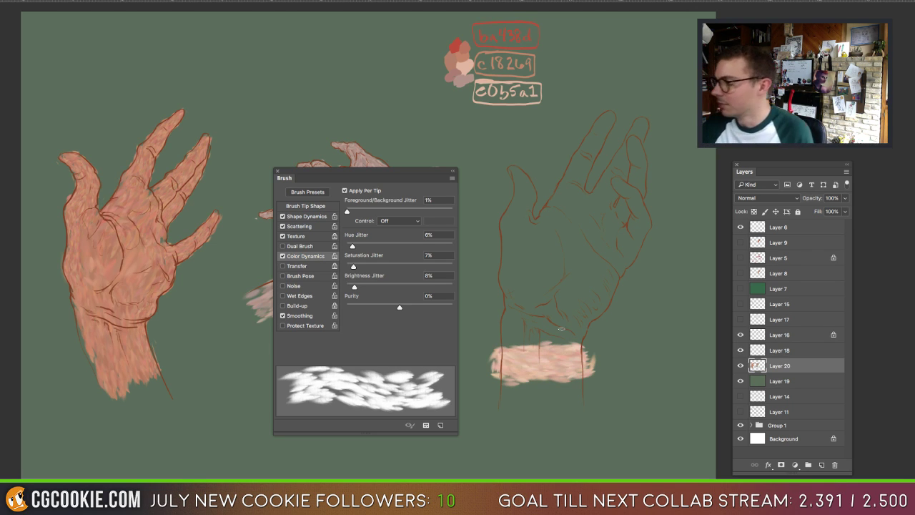
Step: Try a colour selection, undo it, deselect, and paint pale skin on the right palm
key(v)
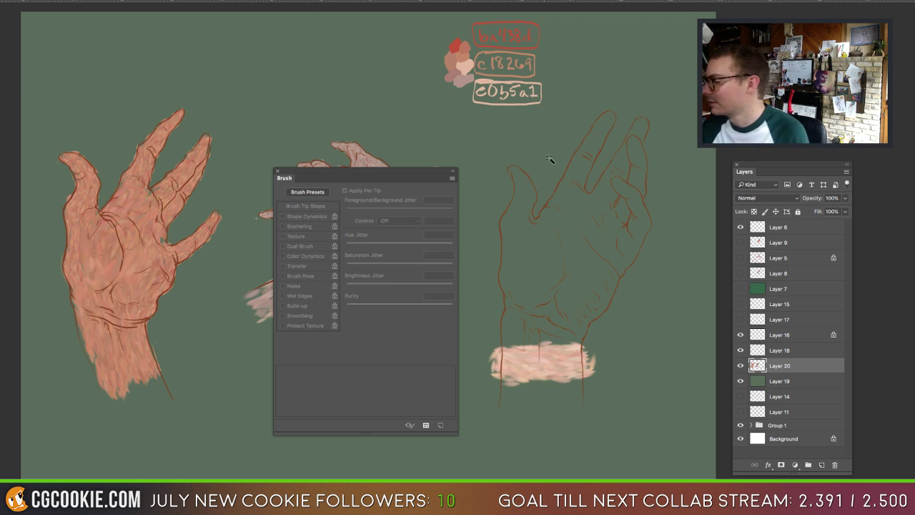
click(613, 159)
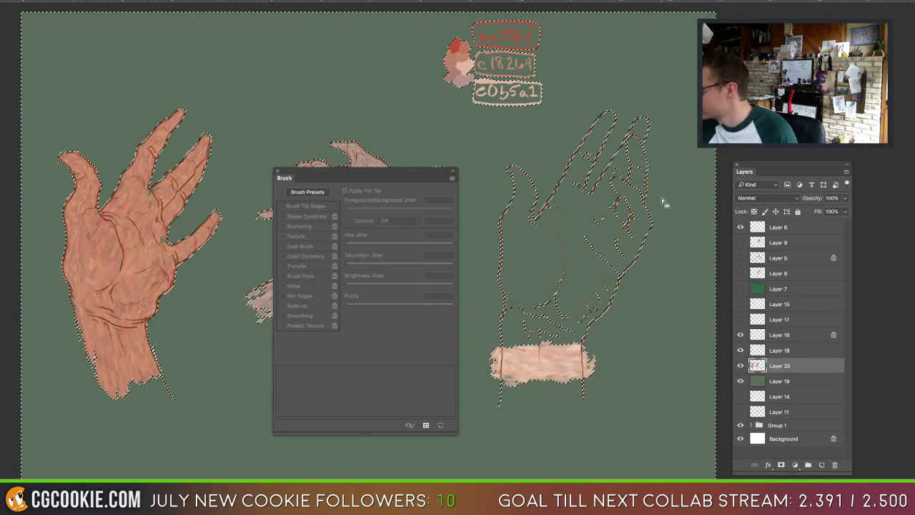
key(b)
mouse_move(604, 214)
mouse_down()
mouse_move(647, 167)
mouse_move(665, 191)
mouse_up()
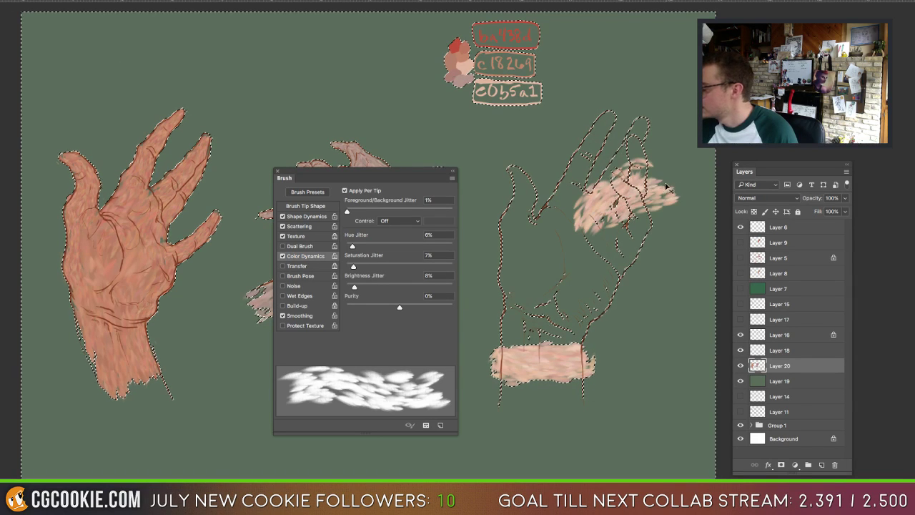
key(ctrl+z)
key(ctrl+d)
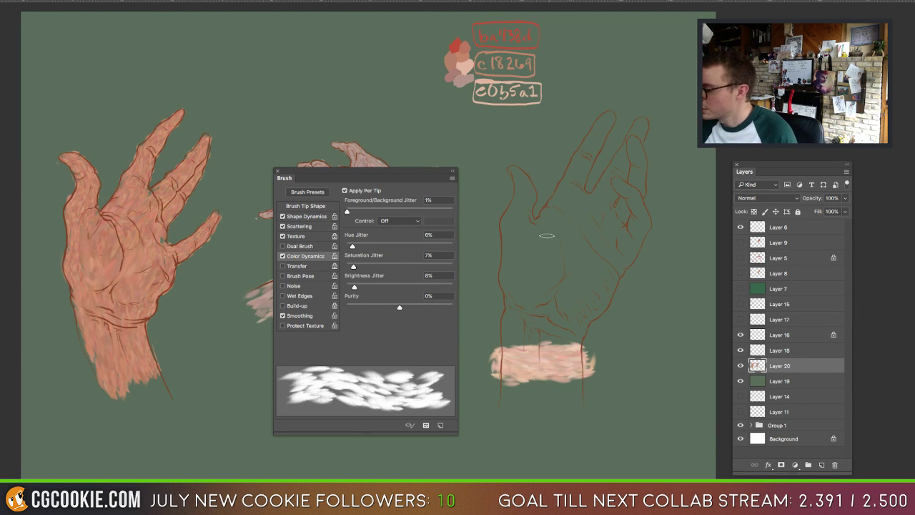
mouse_move(547, 235)
mouse_down()
mouse_move(525, 254)
mouse_move(518, 228)
mouse_move(519, 278)
mouse_move(518, 234)
mouse_move(505, 228)
mouse_move(517, 200)
mouse_move(536, 256)
mouse_move(516, 259)
mouse_move(509, 244)
mouse_move(510, 346)
mouse_move(526, 288)
mouse_move(540, 276)
mouse_move(559, 316)
mouse_move(584, 317)
mouse_move(574, 336)
mouse_move(553, 329)
mouse_move(557, 296)
mouse_move(526, 294)
mouse_move(588, 205)
mouse_move(560, 231)
mouse_move(567, 196)
mouse_move(539, 256)
mouse_move(558, 252)
mouse_move(565, 270)
mouse_move(588, 260)
mouse_move(596, 271)
mouse_move(613, 267)
mouse_move(589, 309)
mouse_move(609, 286)
mouse_move(605, 293)
mouse_move(610, 276)
mouse_move(586, 308)
mouse_move(559, 296)
mouse_move(570, 243)
mouse_move(537, 250)
mouse_up()
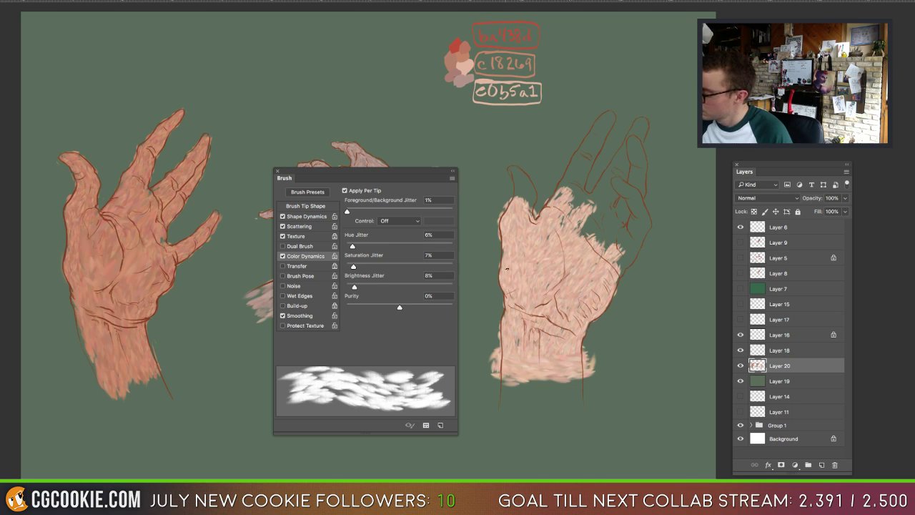
Step: Erase edge overspill and paint between the fingers and over the index and middle fingertips
key(e)
mouse_move(496, 326)
mouse_down()
mouse_move(498, 372)
mouse_move(497, 351)
mouse_move(487, 354)
mouse_up()
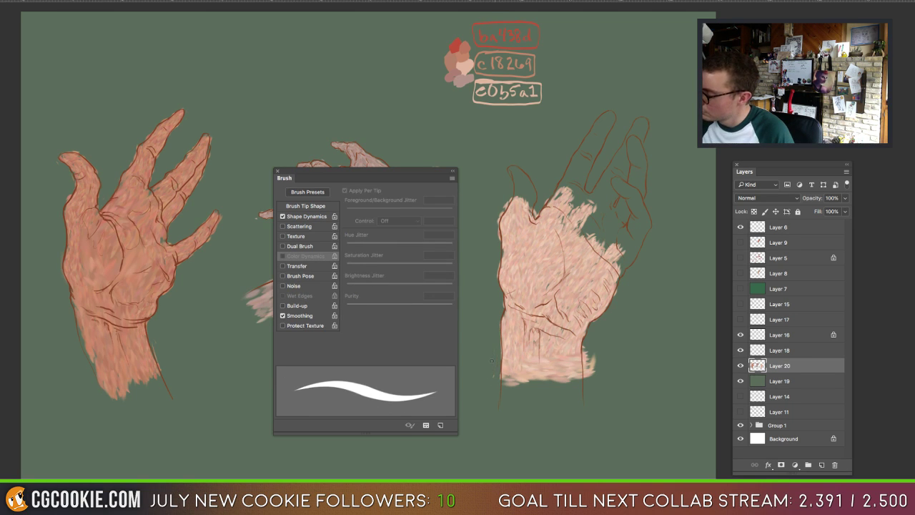
key(b)
mouse_move(514, 205)
mouse_down()
mouse_move(512, 168)
mouse_move(529, 179)
mouse_move(531, 200)
mouse_move(591, 153)
mouse_move(575, 175)
mouse_move(608, 116)
mouse_move(587, 163)
mouse_move(558, 190)
mouse_move(580, 221)
mouse_up()
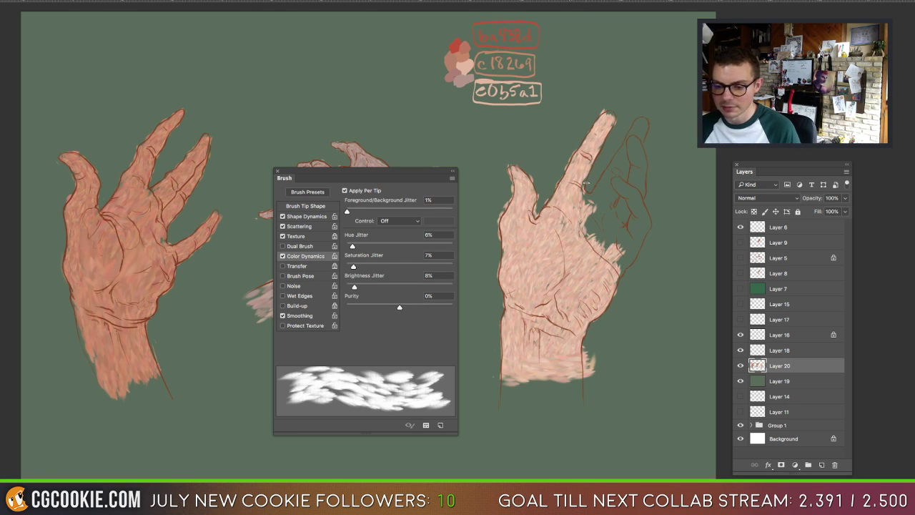
mouse_move(578, 197)
mouse_down()
mouse_move(628, 149)
mouse_move(619, 230)
mouse_move(629, 192)
mouse_move(641, 226)
mouse_move(622, 265)
mouse_move(615, 269)
mouse_move(622, 240)
mouse_move(605, 246)
mouse_move(566, 228)
mouse_up()
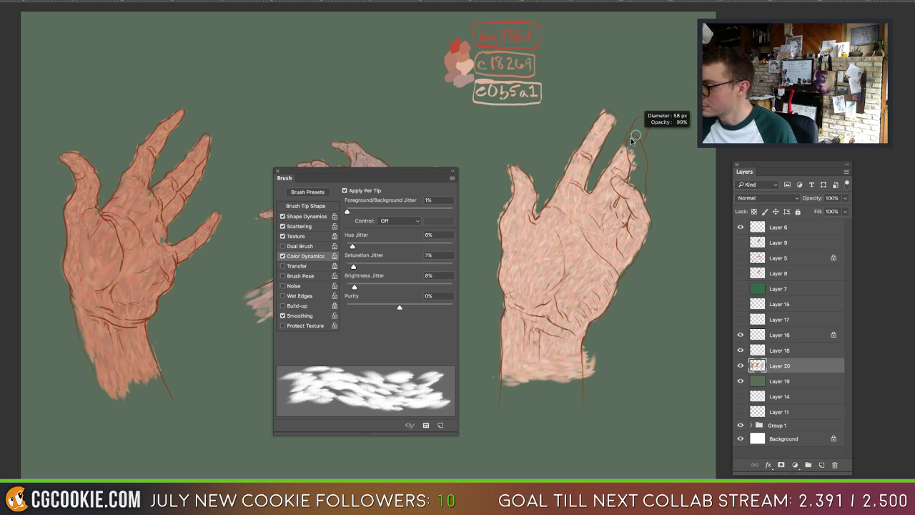
mouse_move(633, 143)
mouse_down()
mouse_move(640, 129)
mouse_move(633, 220)
mouse_up()
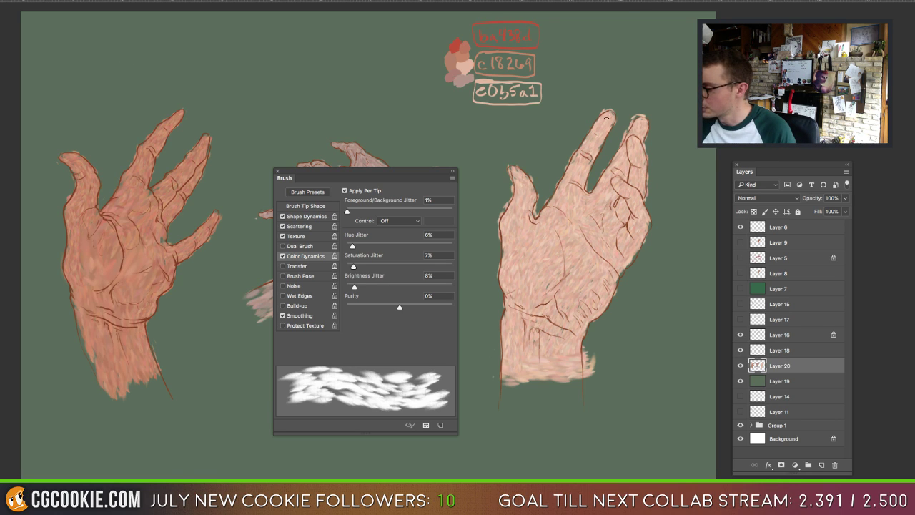
drag(581, 170, 585, 149)
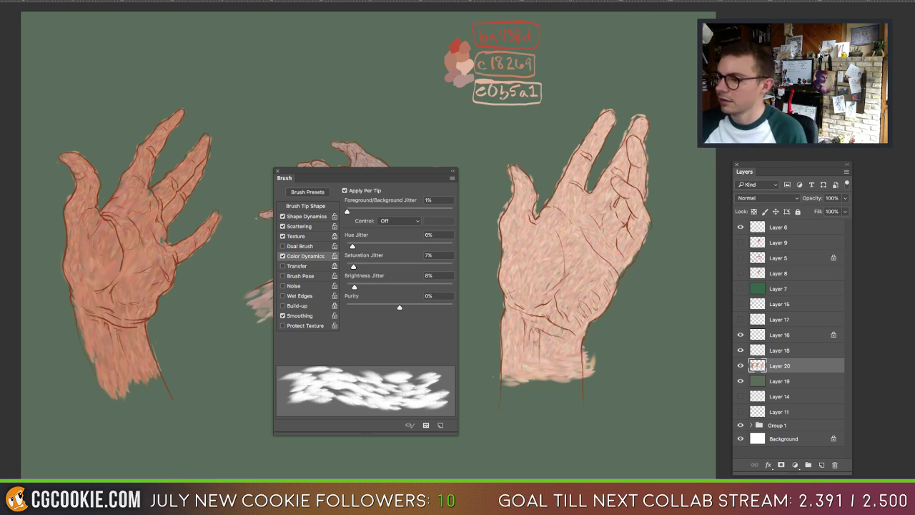
click(78, 0)
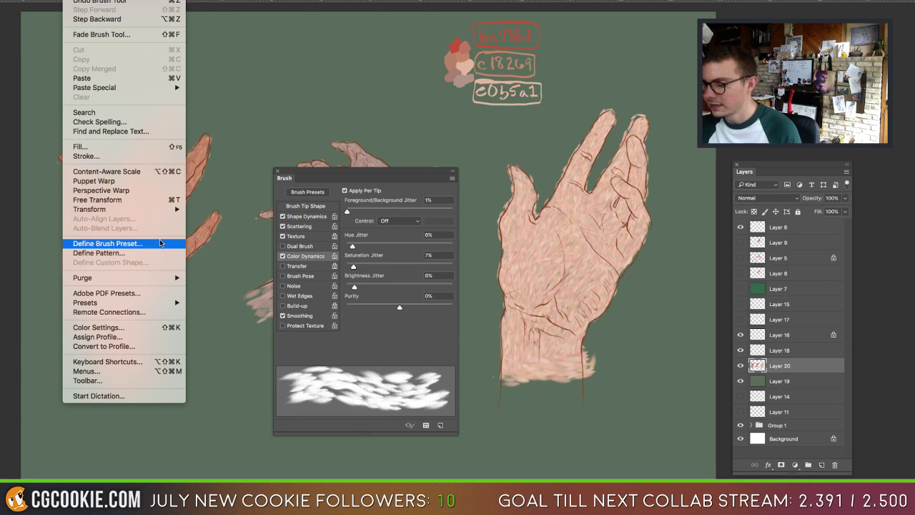
Step: Draw dark crease lines on the right wrist and palm, then switch to a smooth brush tip
click(221, 232)
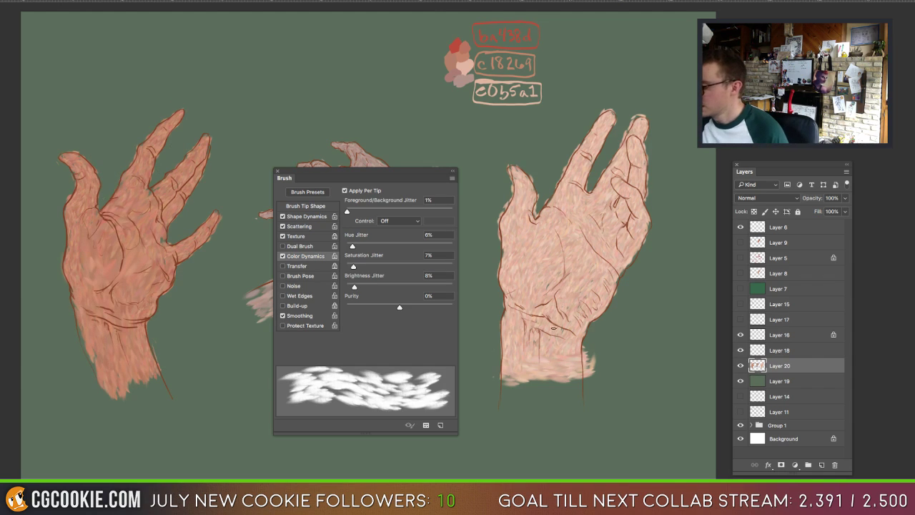
drag(576, 298, 566, 315)
drag(550, 281, 542, 303)
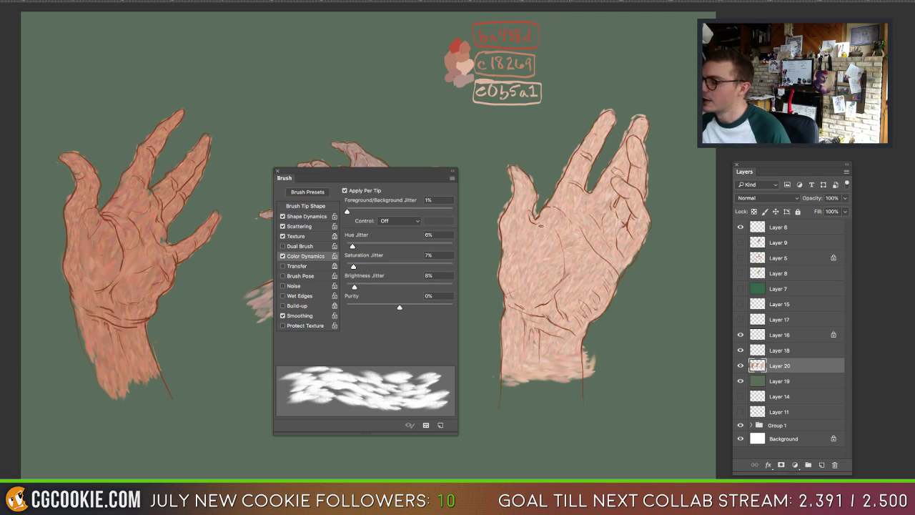
key(e)
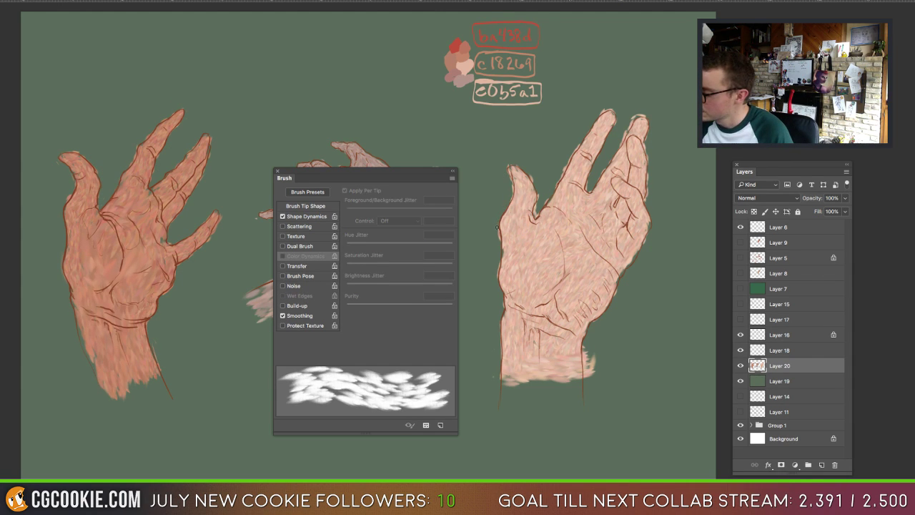
key(period)
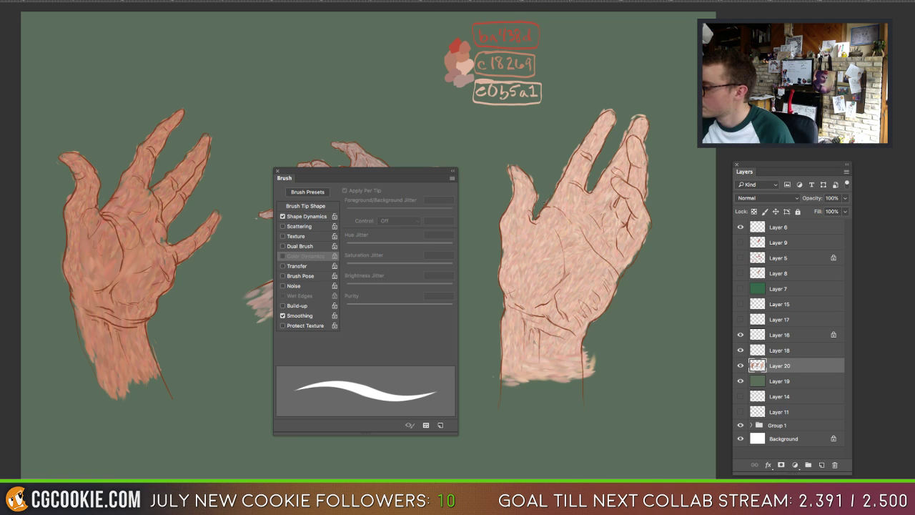
Step: Move the Brush panel to the bottom-left and collapse it
key(b)
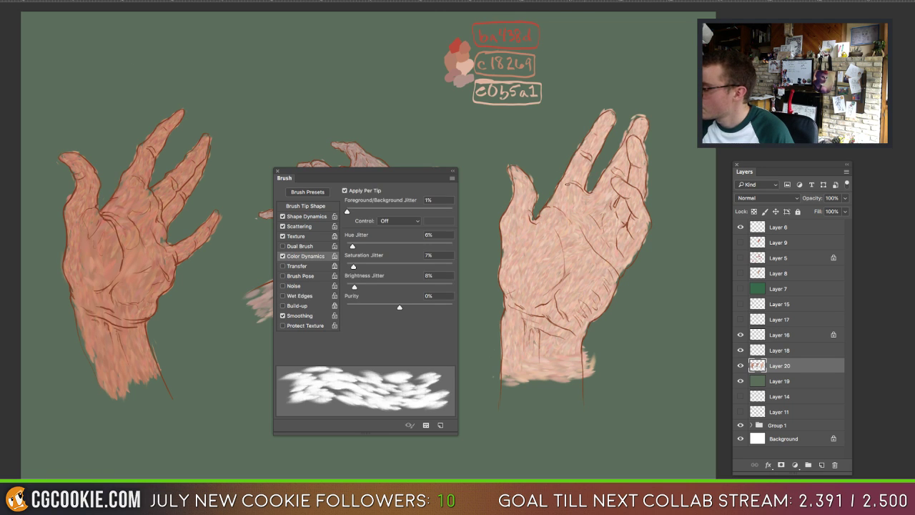
mouse_move(401, 170)
mouse_down()
mouse_move(498, 418)
mouse_move(455, 359)
mouse_move(499, 300)
mouse_move(462, 339)
mouse_move(136, 363)
mouse_move(107, 385)
mouse_up()
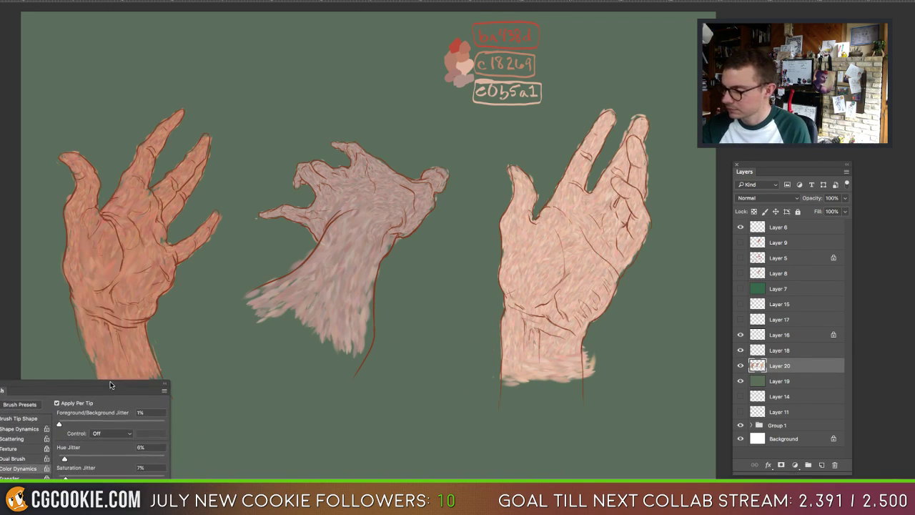
double_click(107, 384)
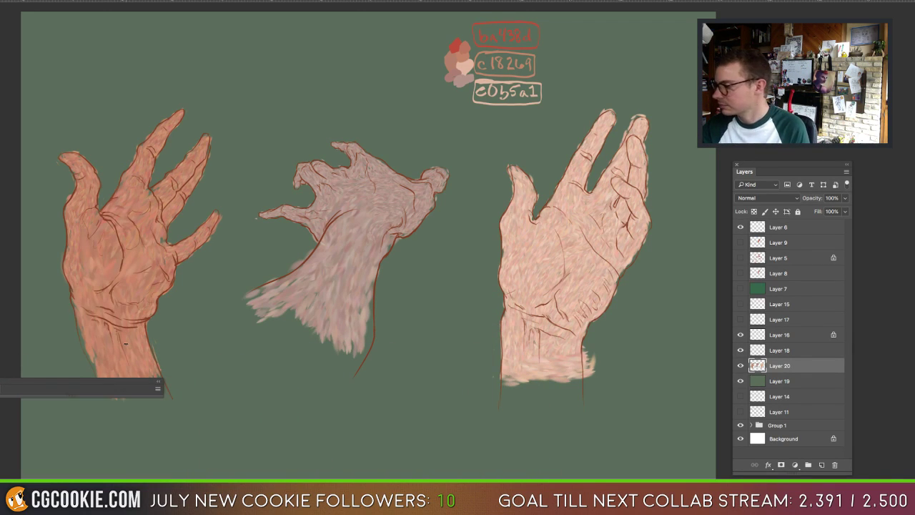
Step: Hide Layer 16's line art to compare, then add new Layer 21 above it
click(741, 335)
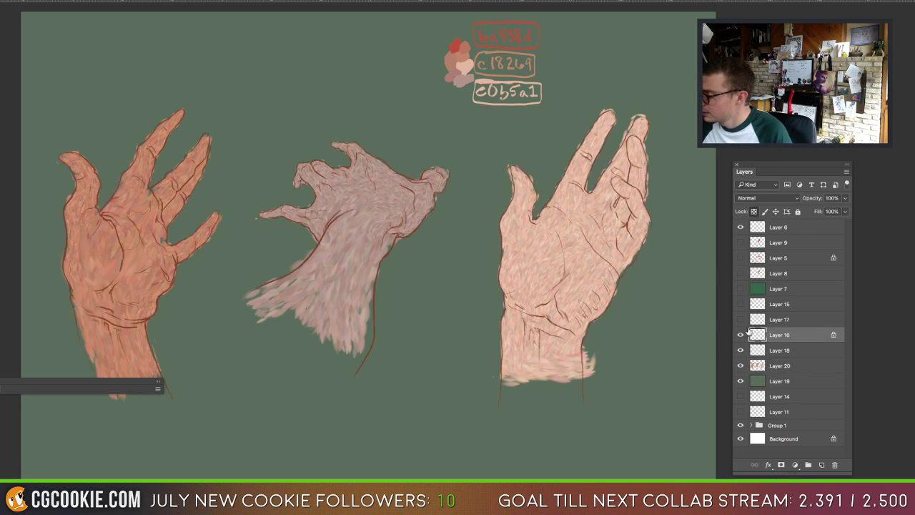
right_click(447, 57)
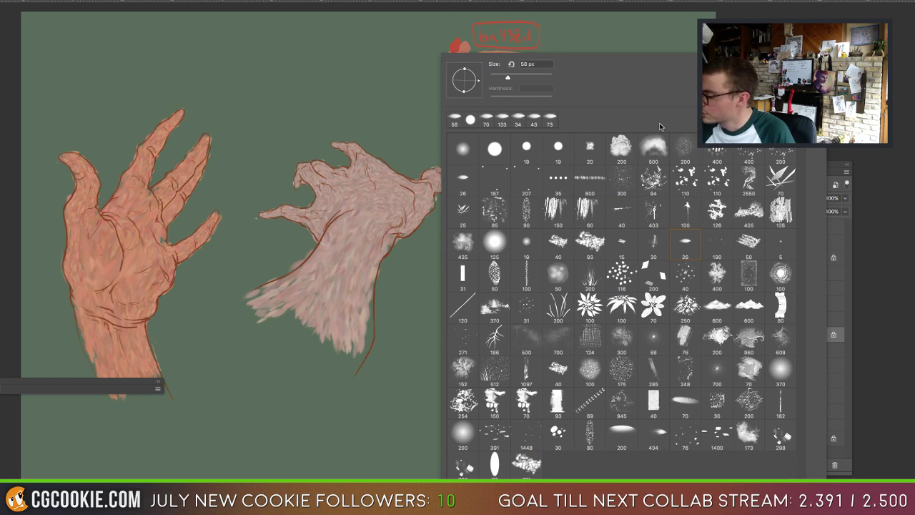
click(379, 142)
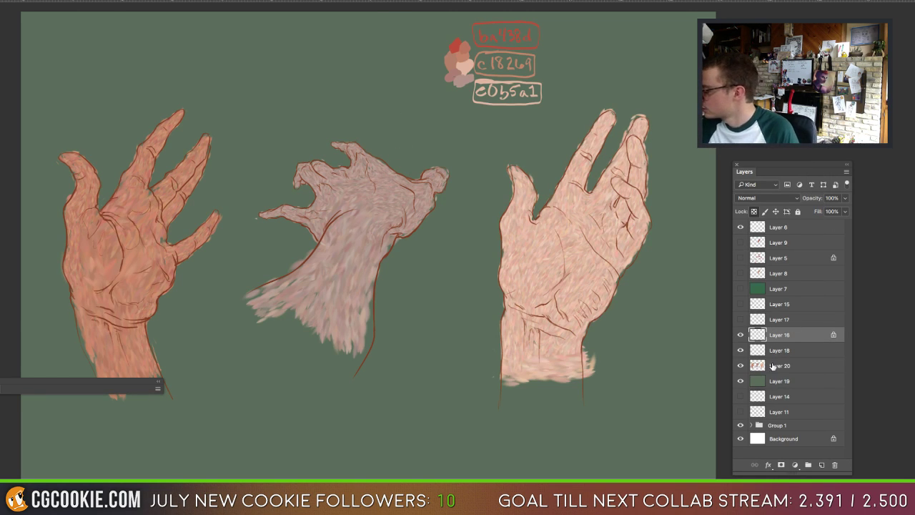
click(823, 465)
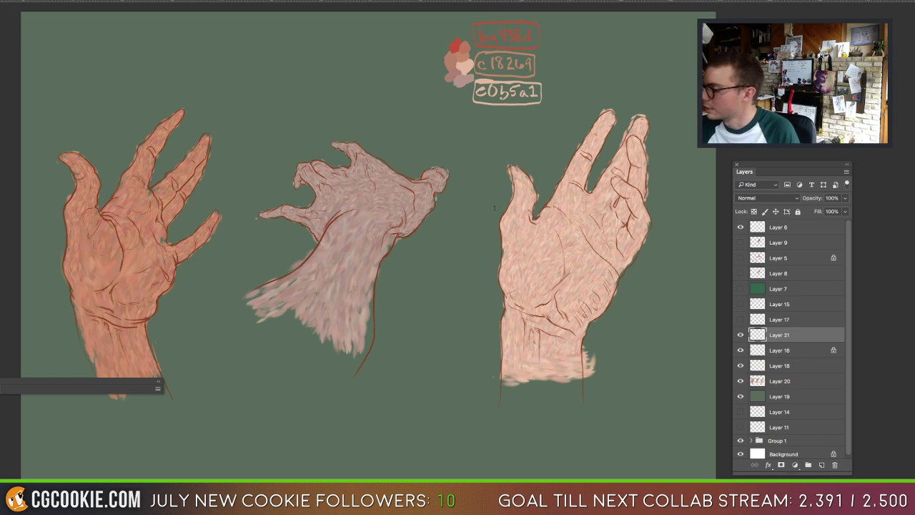
Step: Expand the Brush panel and enable Transfer so opacity follows pen pressure
drag(512, 192, 488, 237)
key(ctrl+z)
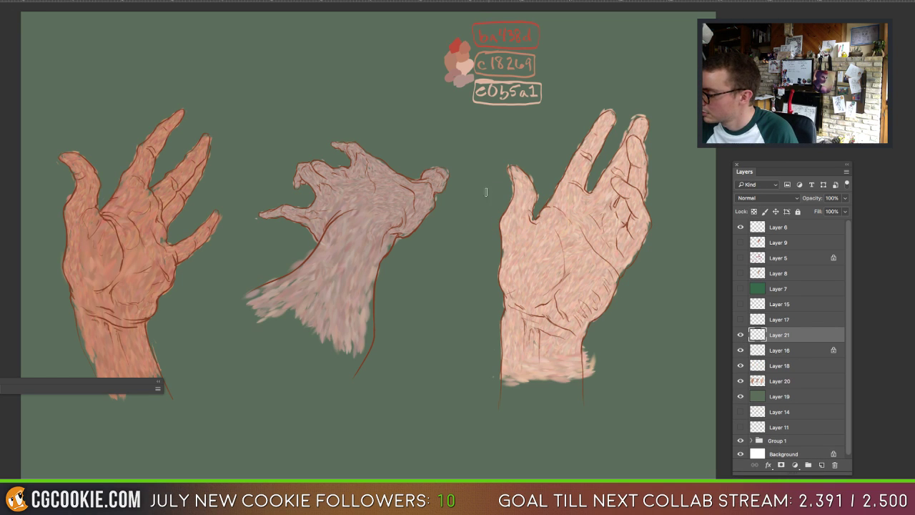
drag(486, 186, 492, 272)
drag(153, 386, 118, 209)
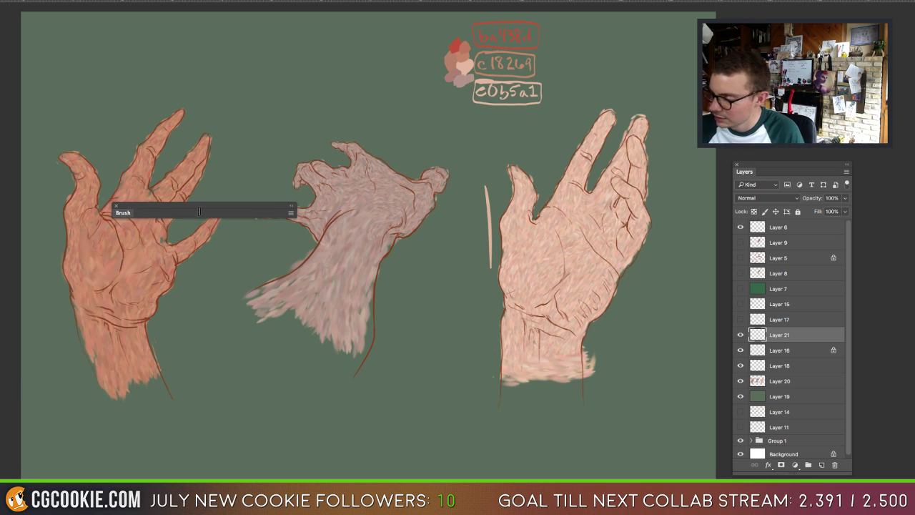
key(ctrl+z)
double_click(119, 208)
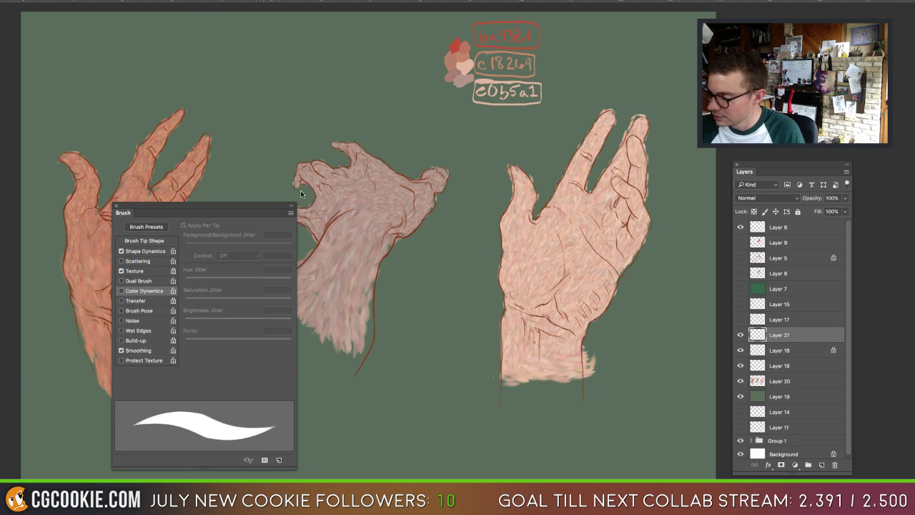
click(122, 300)
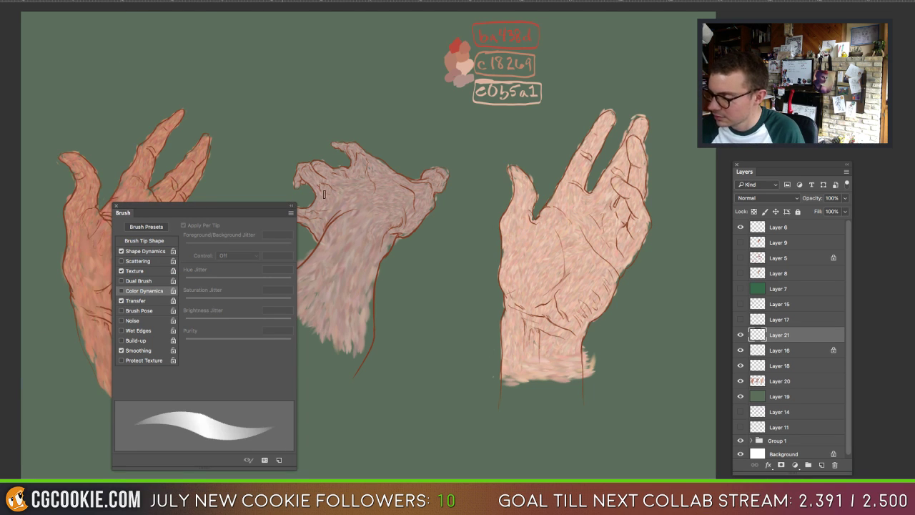
Step: Choose a soft brush tip and check it with undone test strokes
right_click(427, 179)
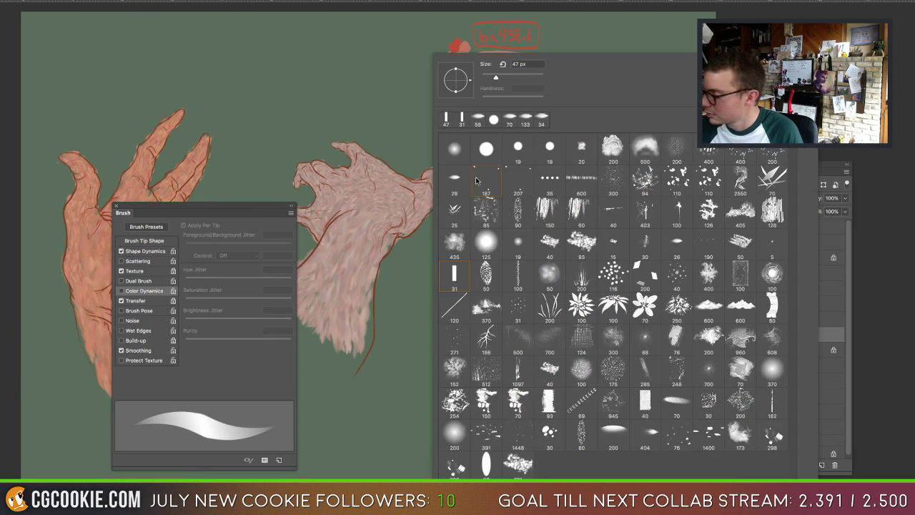
click(402, 211)
mouse_move(418, 214)
mouse_down()
mouse_move(424, 352)
mouse_move(440, 225)
mouse_move(490, 235)
mouse_up()
key(ctrl+z)
drag(470, 203, 471, 281)
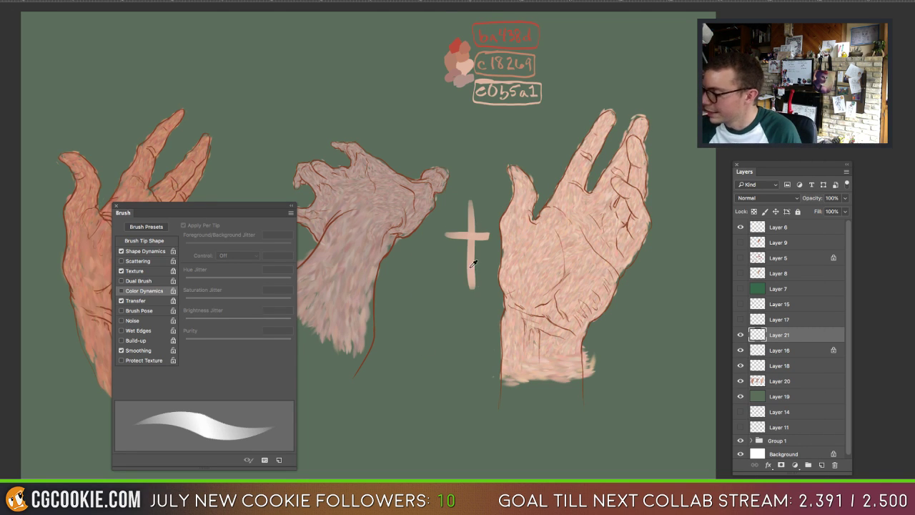
key(ctrl+z)
key(ctrl+z)
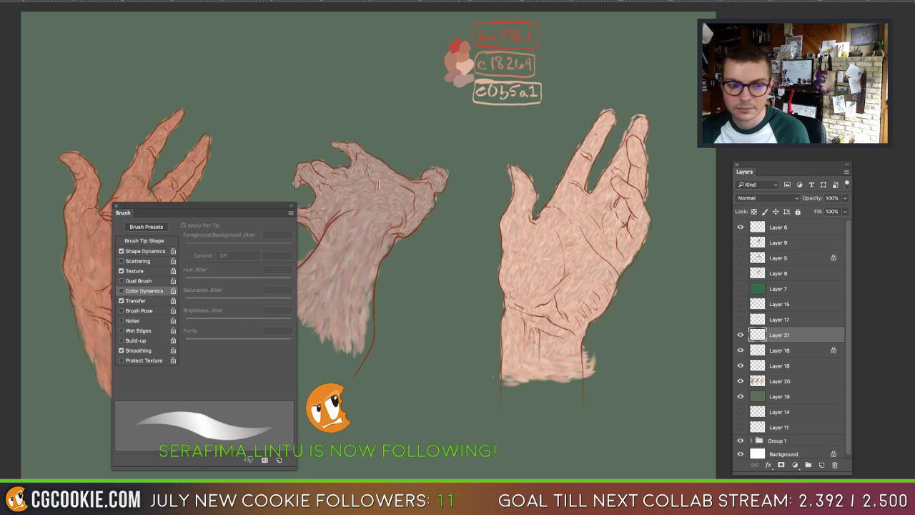
Step: Set Shape Dynamics Minimum Diameter to about 45% and collapse the Brush panel
click(152, 253)
drag(239, 272, 329, 253)
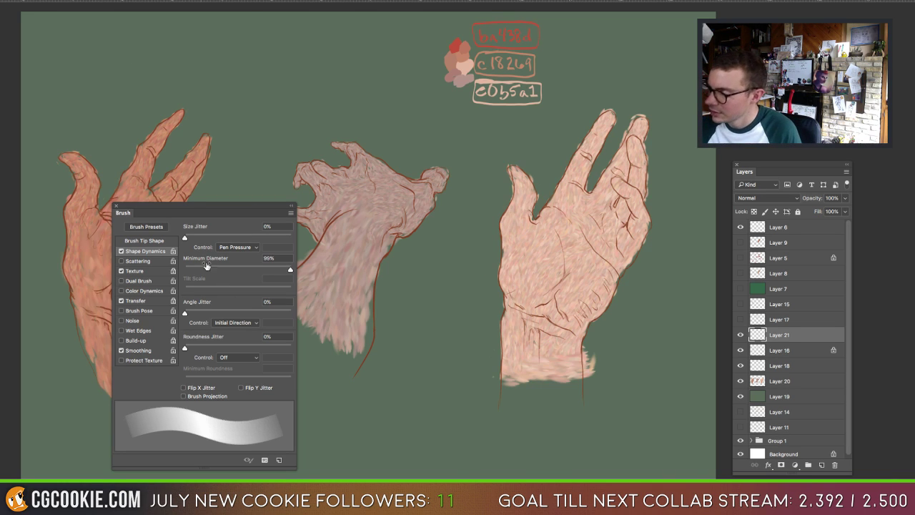
drag(206, 266, 231, 270)
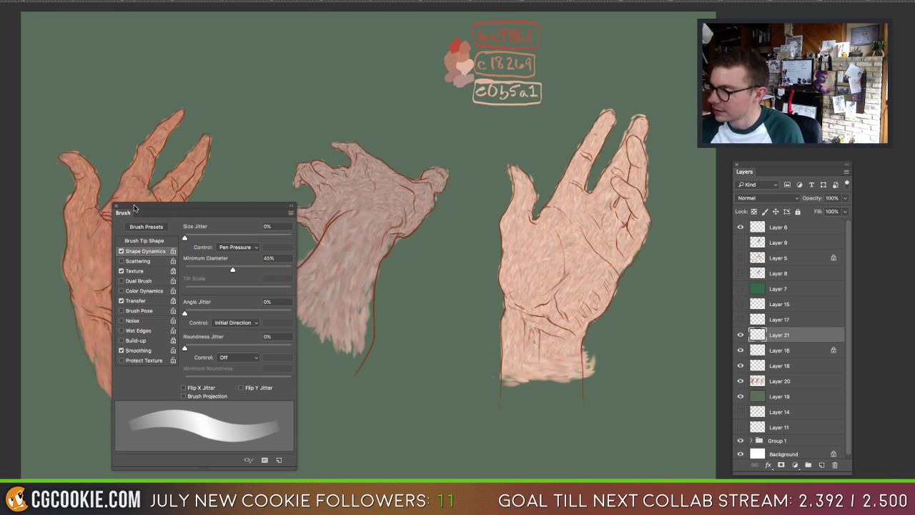
drag(134, 207, 25, 393)
double_click(25, 397)
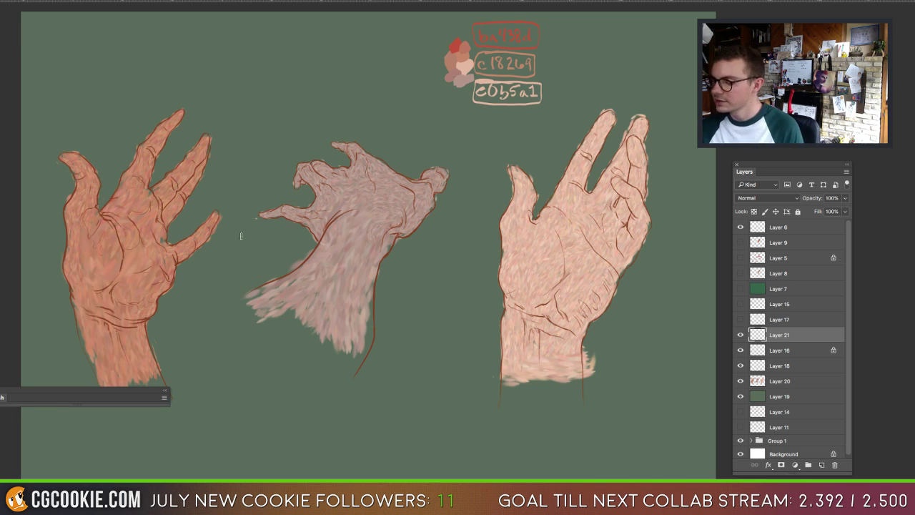
Step: Enlarge the brush and paint light skin-tone strokes over the left hand's lower palm and wrist
mouse_move(110, 237)
mouse_down()
mouse_move(129, 223)
mouse_move(128, 231)
mouse_move(84, 221)
mouse_move(78, 253)
mouse_move(80, 245)
mouse_move(91, 250)
mouse_move(92, 264)
mouse_move(105, 256)
mouse_move(96, 271)
mouse_move(78, 225)
mouse_move(73, 265)
mouse_move(81, 282)
mouse_move(83, 251)
mouse_move(105, 261)
mouse_up()
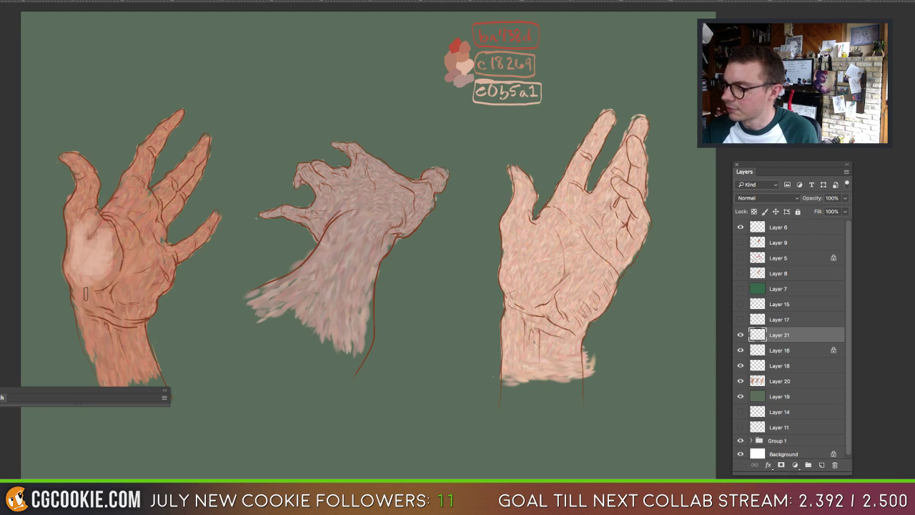
mouse_move(86, 293)
mouse_down()
mouse_move(109, 303)
mouse_move(139, 283)
mouse_move(130, 297)
mouse_move(144, 296)
mouse_move(116, 305)
mouse_move(146, 308)
mouse_move(120, 332)
mouse_move(87, 318)
mouse_move(113, 354)
mouse_up()
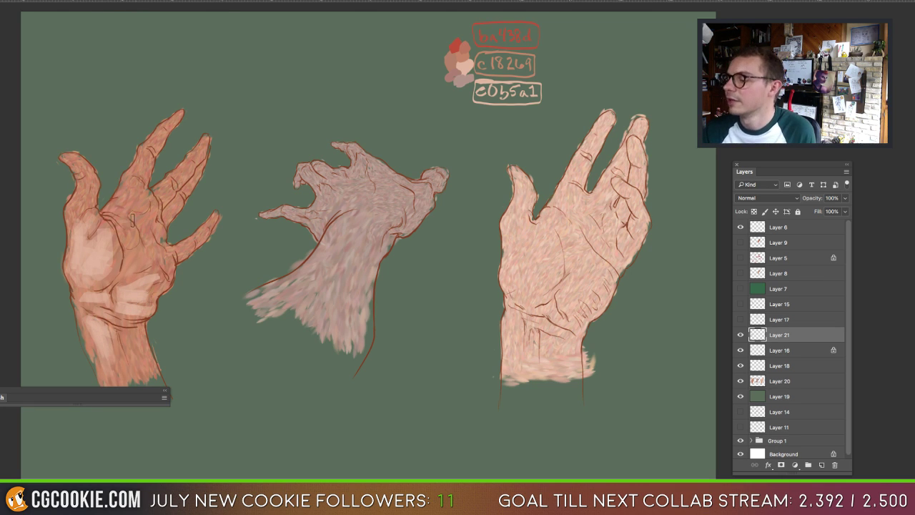
mouse_move(131, 218)
mouse_down()
mouse_move(141, 249)
mouse_move(133, 265)
mouse_move(149, 239)
mouse_move(132, 182)
mouse_move(135, 194)
mouse_move(142, 186)
mouse_move(122, 204)
mouse_move(145, 180)
mouse_move(140, 170)
mouse_move(124, 185)
mouse_move(88, 187)
mouse_move(76, 209)
mouse_move(146, 199)
mouse_move(173, 182)
mouse_move(160, 194)
mouse_move(184, 166)
mouse_up()
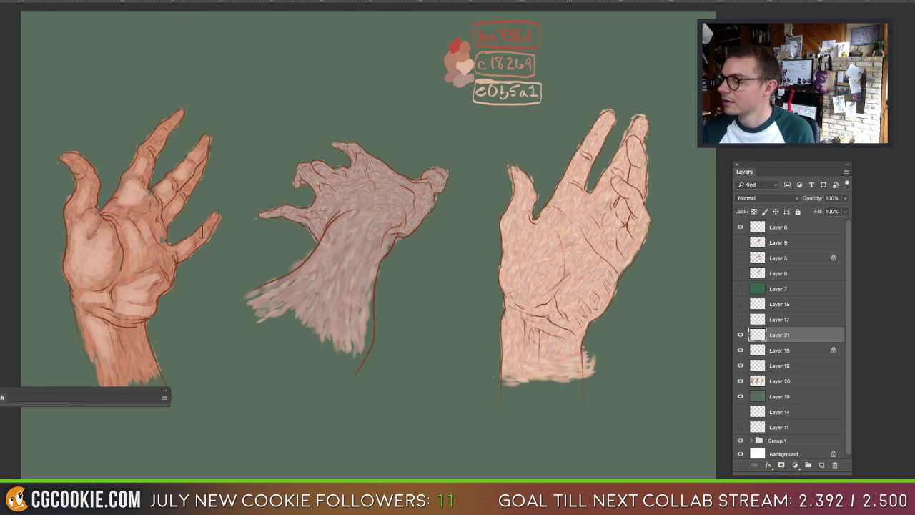
Step: Sample the middle hand's skin colour and brush lighter pink strokes over its palm and knuckles
alt+click(374, 212)
click(1, 303)
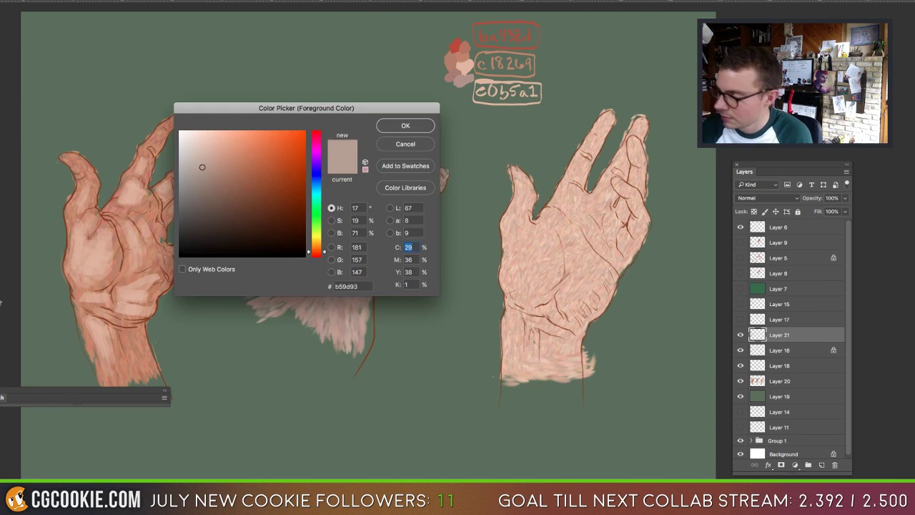
click(413, 127)
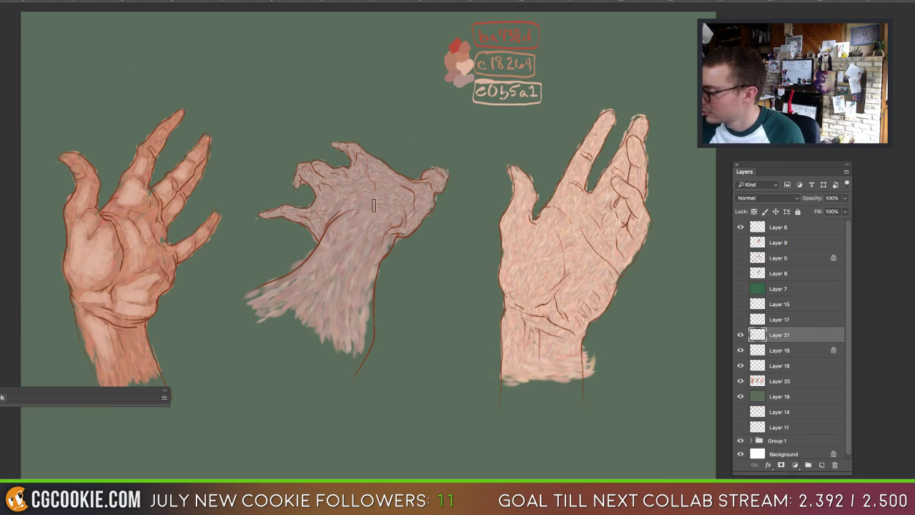
mouse_move(373, 206)
mouse_down()
mouse_move(378, 232)
mouse_move(371, 182)
mouse_move(368, 219)
mouse_move(377, 215)
mouse_move(358, 221)
mouse_move(373, 216)
mouse_move(350, 275)
mouse_move(379, 217)
mouse_move(355, 282)
mouse_move(358, 229)
mouse_move(320, 310)
mouse_move(391, 206)
mouse_move(367, 195)
mouse_move(356, 203)
mouse_move(400, 188)
mouse_up()
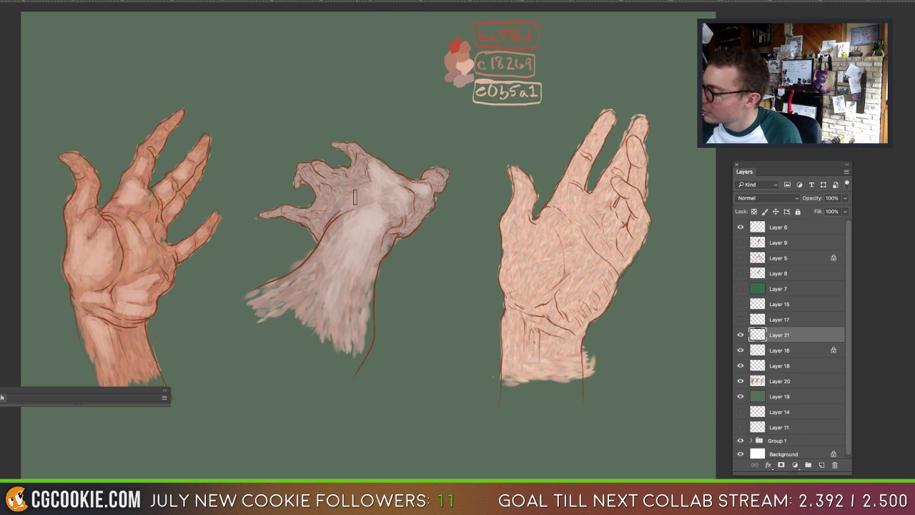
mouse_move(347, 176)
mouse_down()
mouse_move(342, 212)
mouse_move(319, 178)
mouse_move(341, 218)
mouse_up()
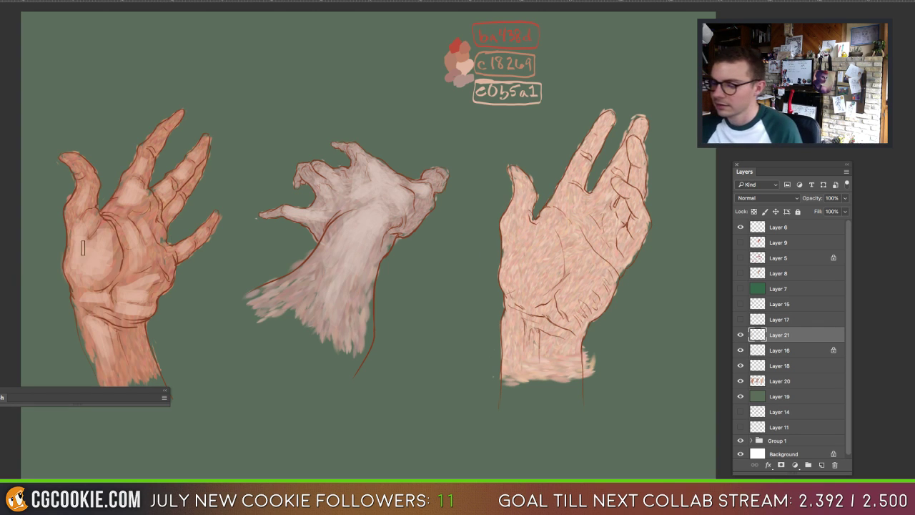
Step: Choose a lighter skin tone and paint it over the right hand's palm
key(F5)
click(203, 137)
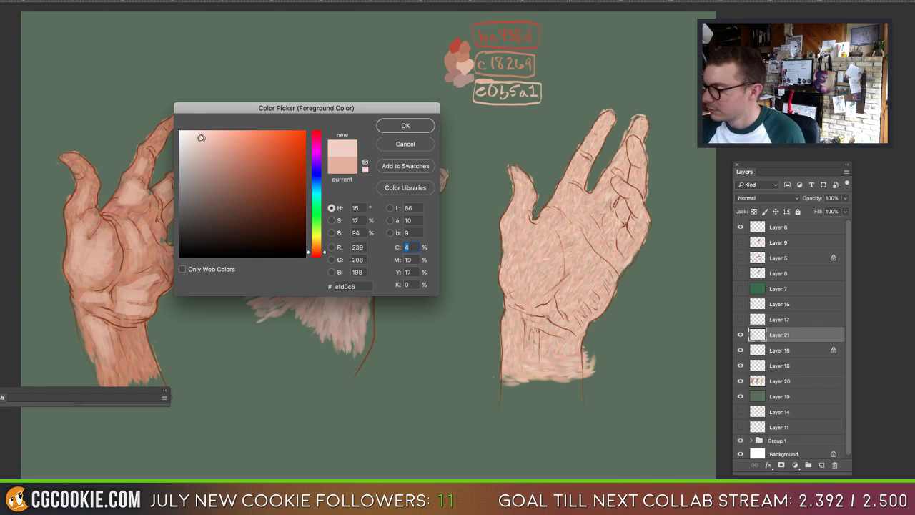
click(400, 126)
mouse_move(522, 232)
mouse_down()
mouse_move(547, 246)
mouse_move(534, 234)
mouse_move(511, 281)
mouse_move(546, 237)
mouse_move(542, 262)
mouse_move(534, 268)
mouse_move(565, 222)
mouse_move(555, 218)
mouse_move(574, 265)
mouse_move(559, 211)
mouse_move(576, 280)
mouse_up()
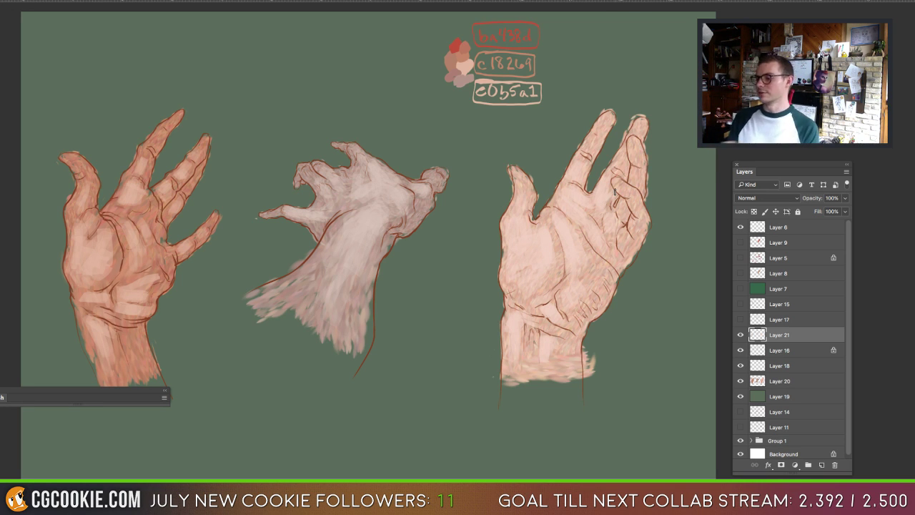
Step: Resize the brush and paint darker shading along the left hand's palm, sampling its wrist colour
drag(132, 268, 163, 268)
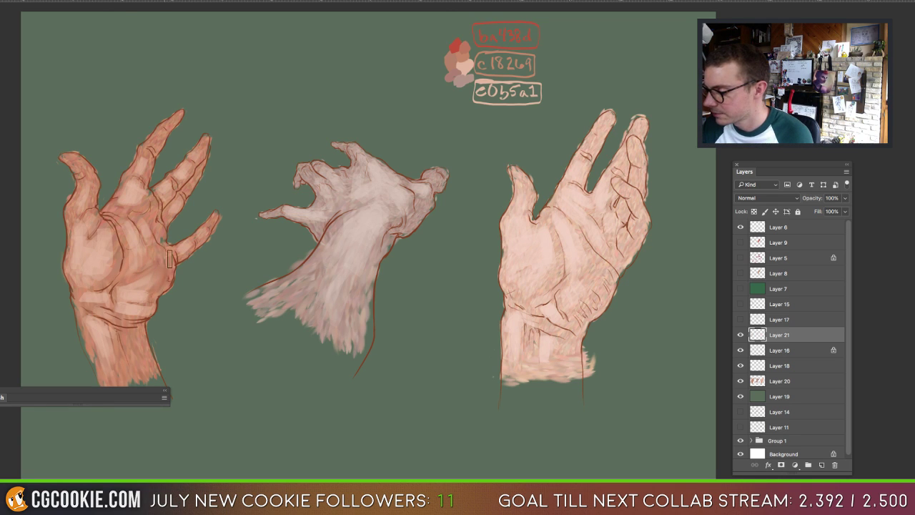
drag(167, 248, 144, 221)
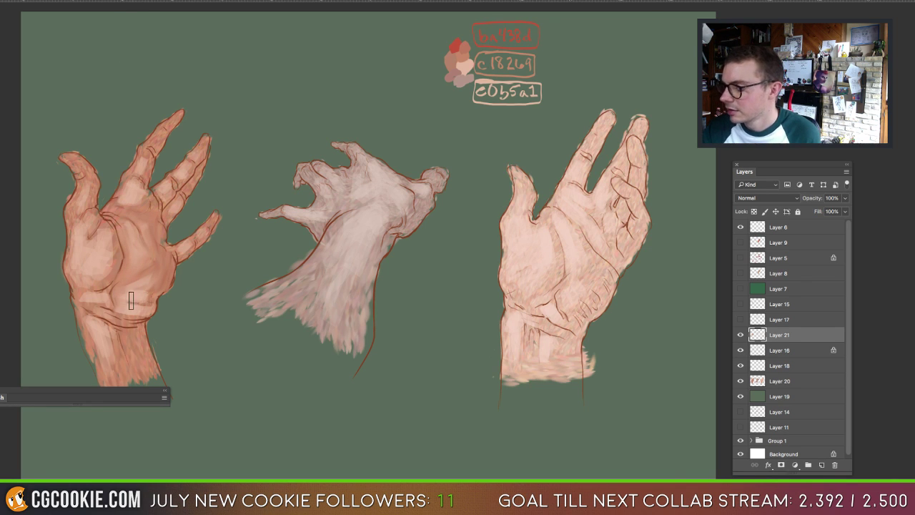
drag(122, 287, 119, 285)
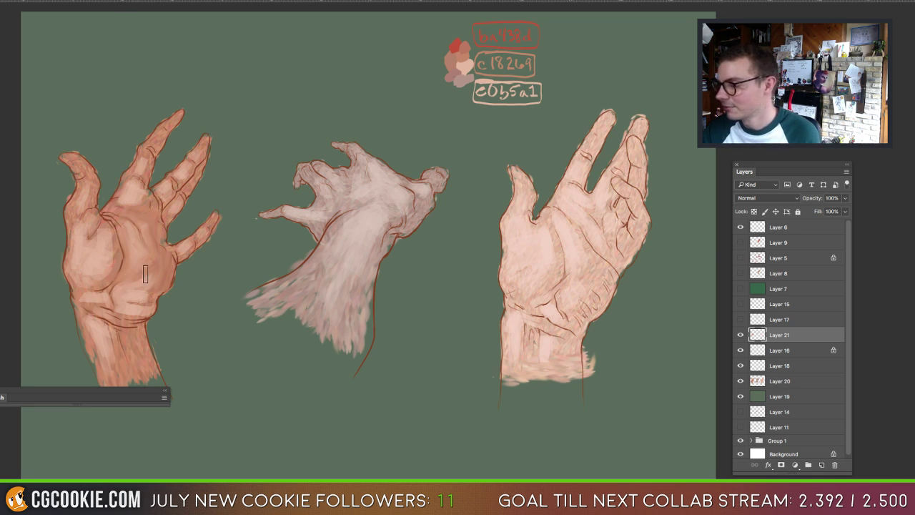
mouse_move(126, 258)
mouse_down()
mouse_move(105, 284)
mouse_move(118, 244)
mouse_move(98, 286)
mouse_up()
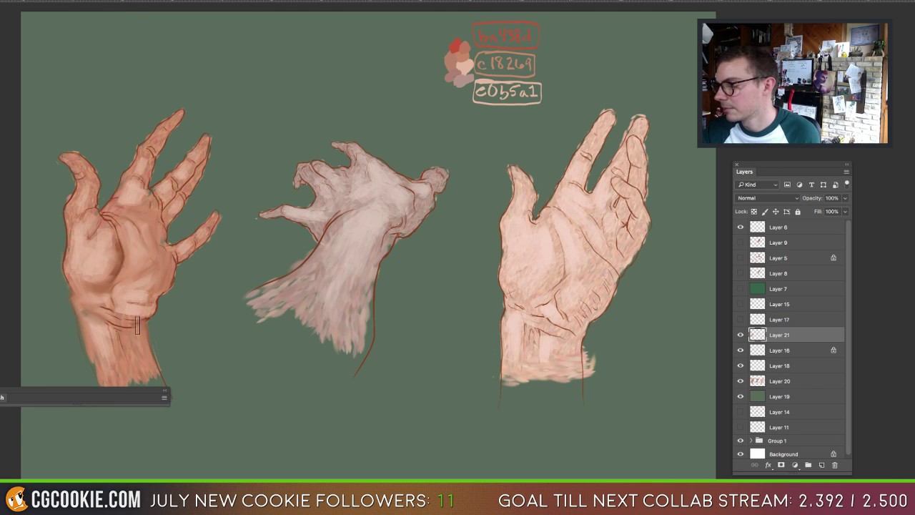
alt+click(152, 327)
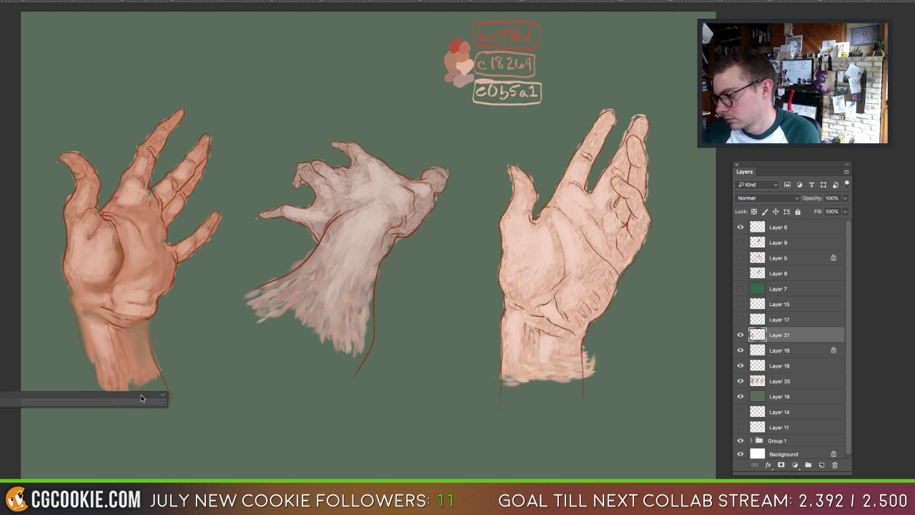
Step: Move the collapsed brush panel aside, sample two palm colours and shrink the brush
drag(158, 406, 141, 439)
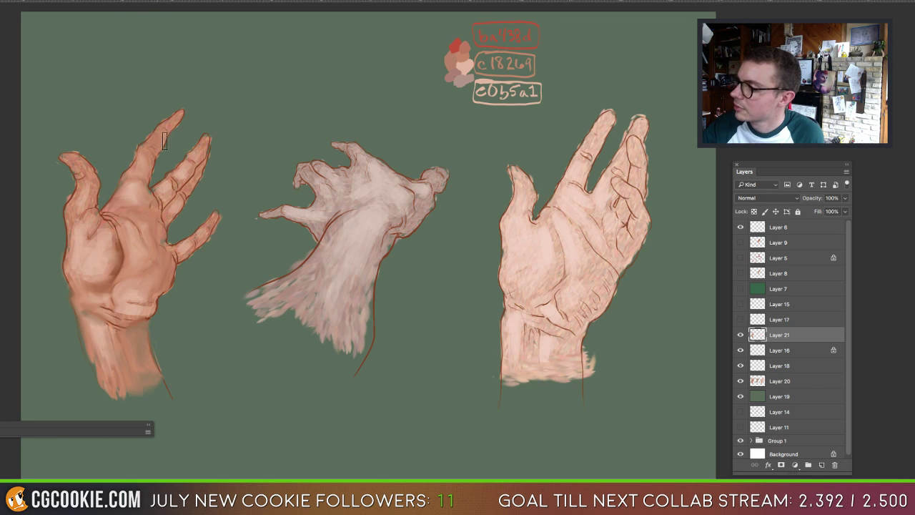
alt+click(101, 216)
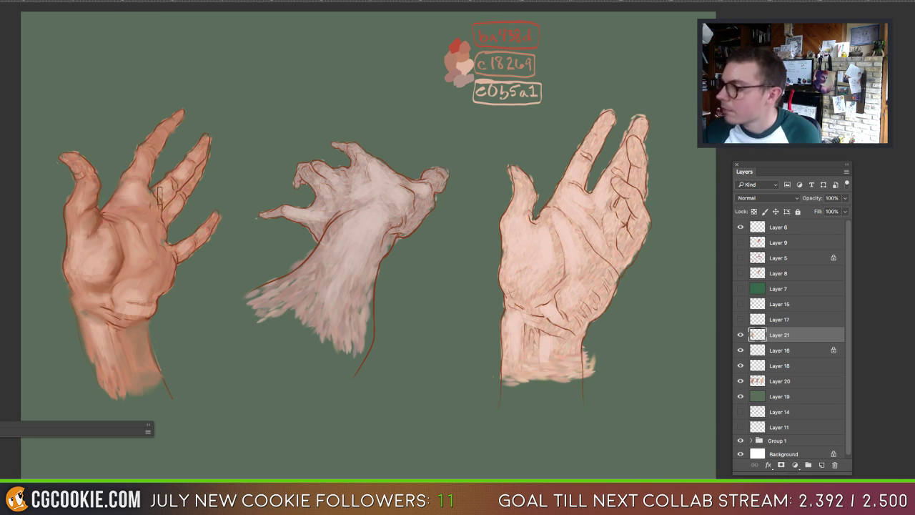
alt+click(129, 231)
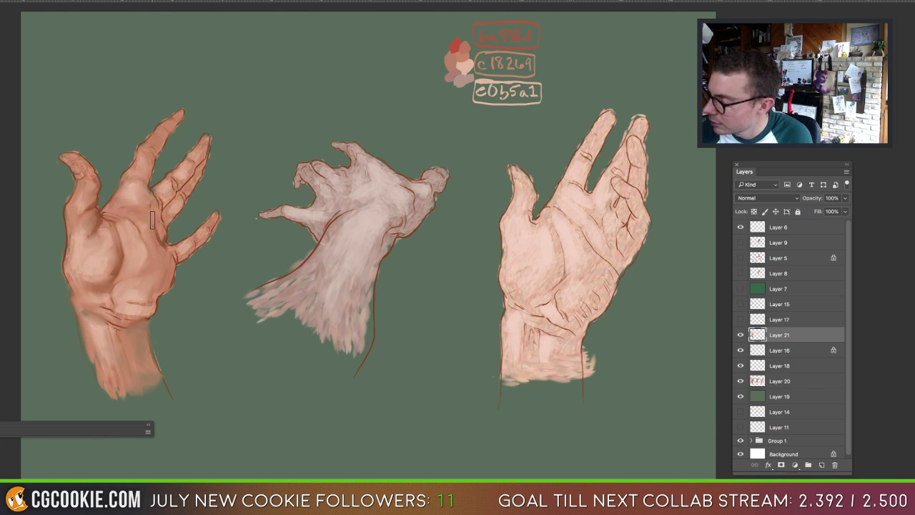
drag(159, 229, 162, 229)
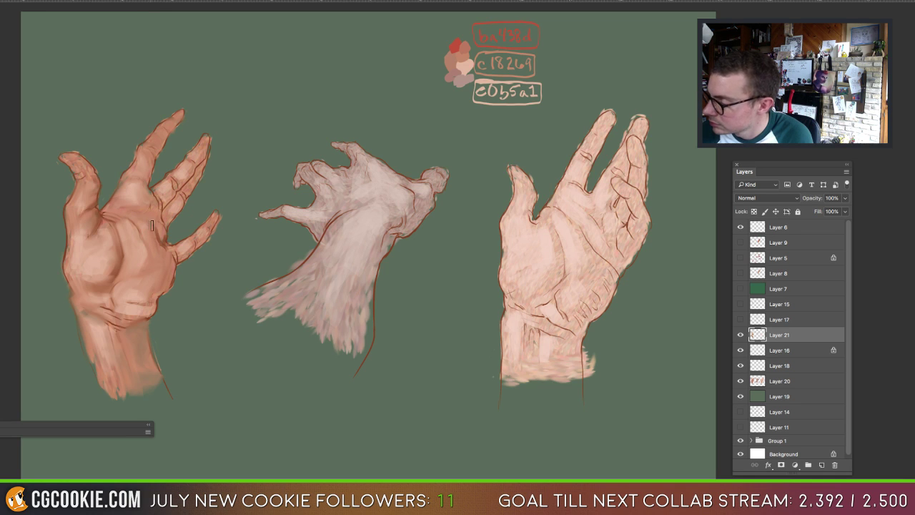
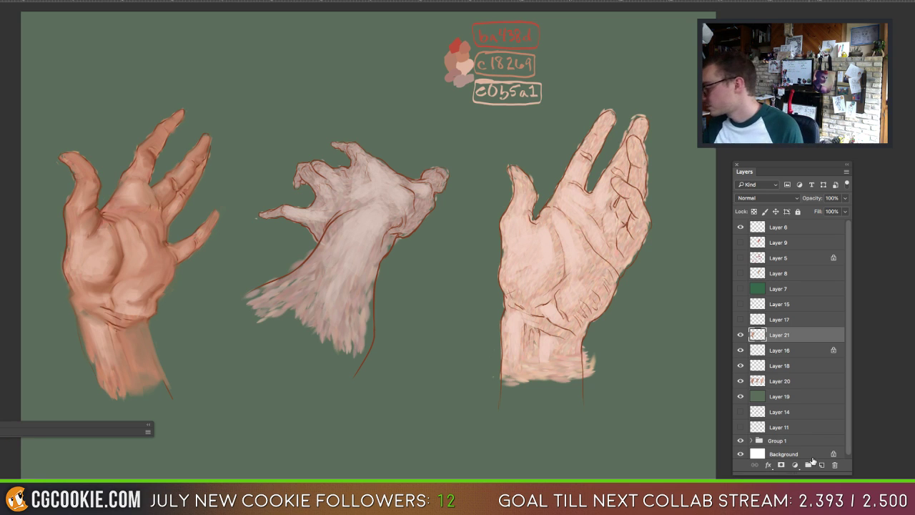
Step: Add a new layer masked to the three hands' selection and set it to Soft Light
click(821, 465)
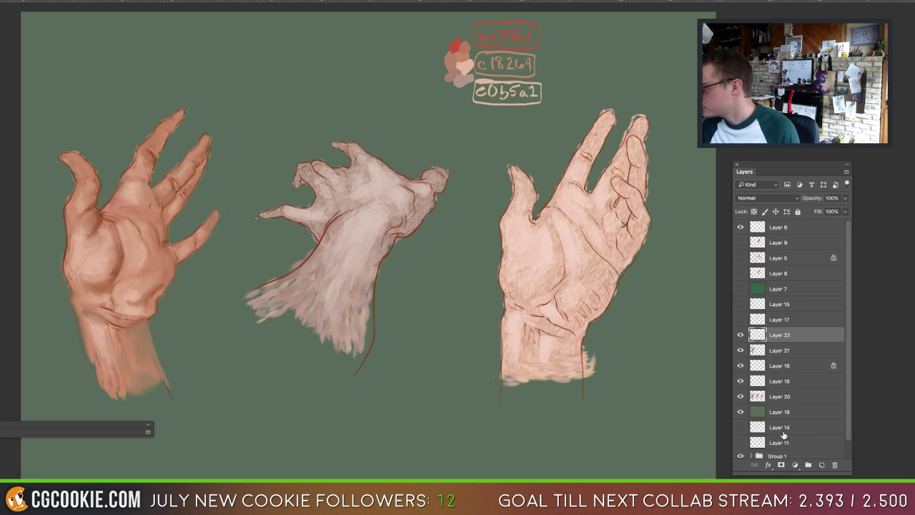
ctrl+click(783, 434)
click(780, 465)
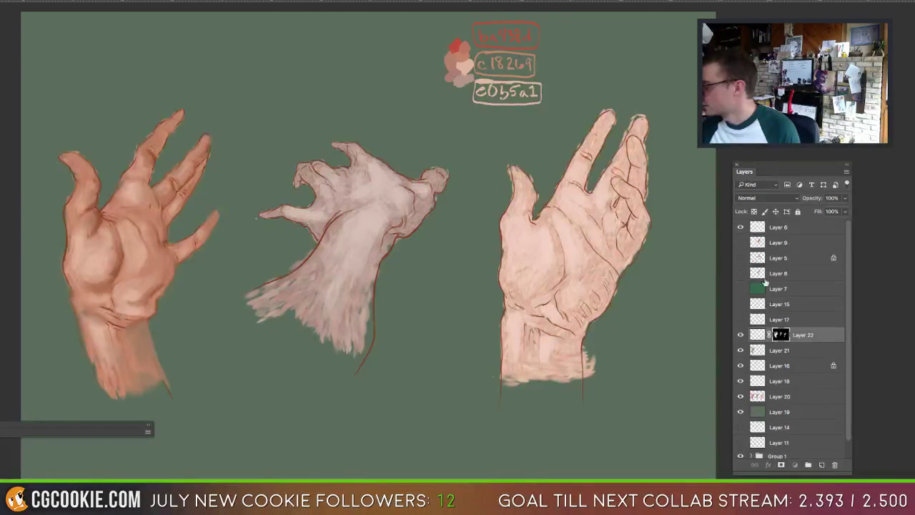
click(762, 201)
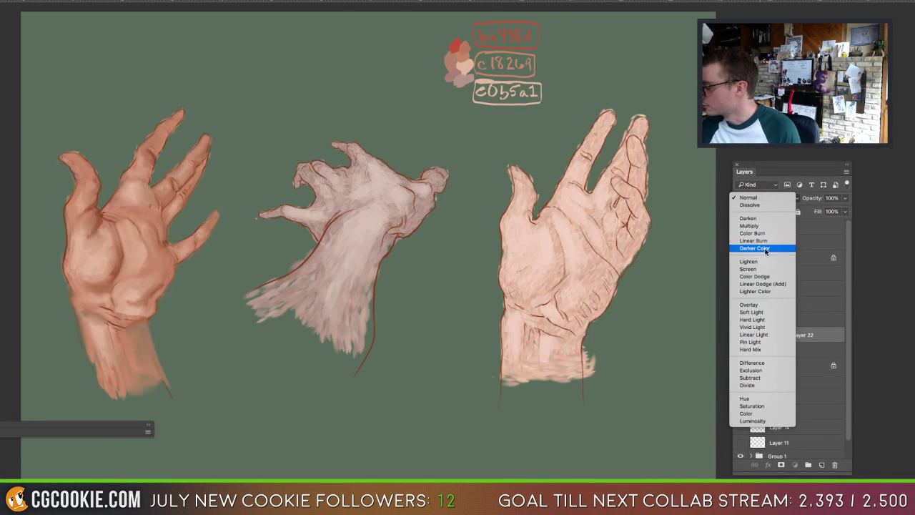
click(760, 309)
Step: With a larger brush, glaze the left hand's fingertips and palm with warm red
drag(229, 160, 236, 163)
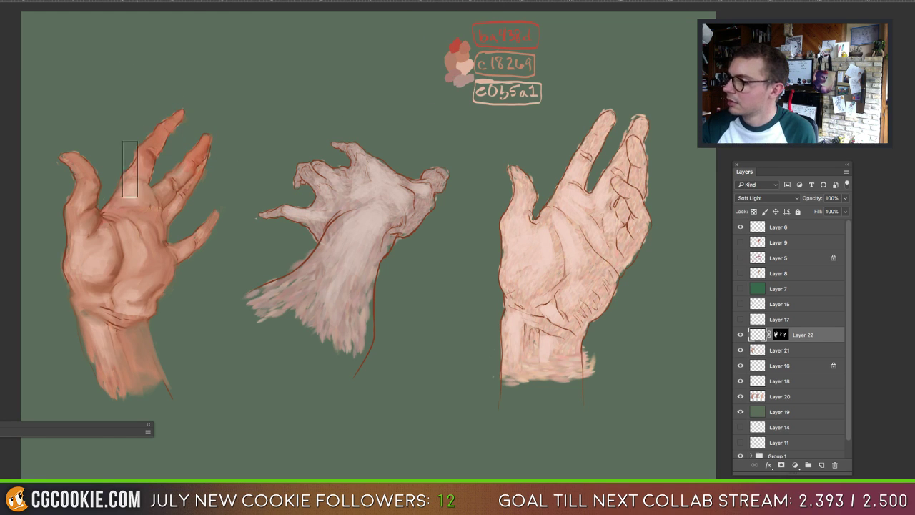
mouse_move(209, 227)
mouse_down()
mouse_move(194, 250)
mouse_move(210, 222)
mouse_up()
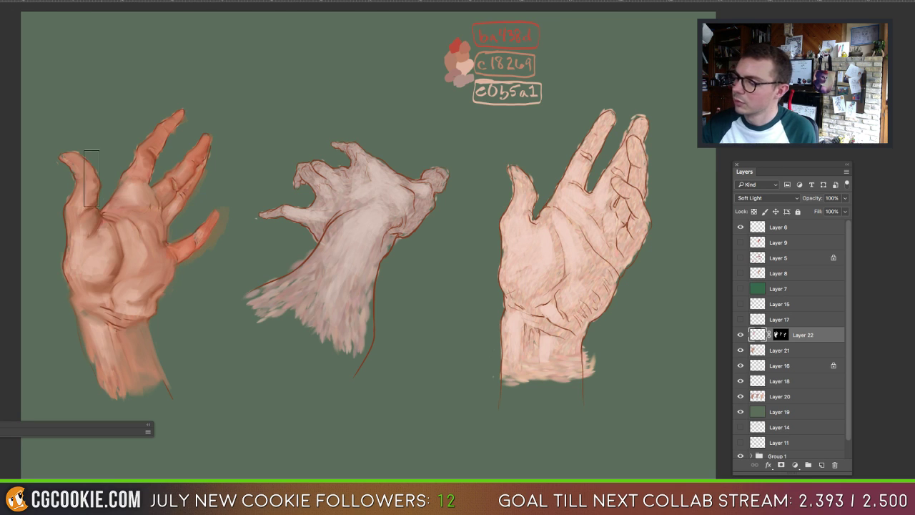
key(F12)
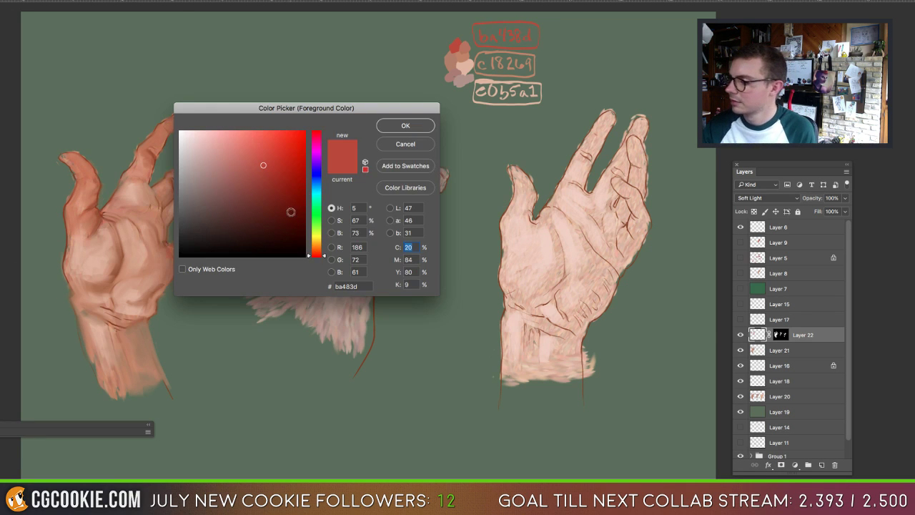
click(290, 207)
click(402, 127)
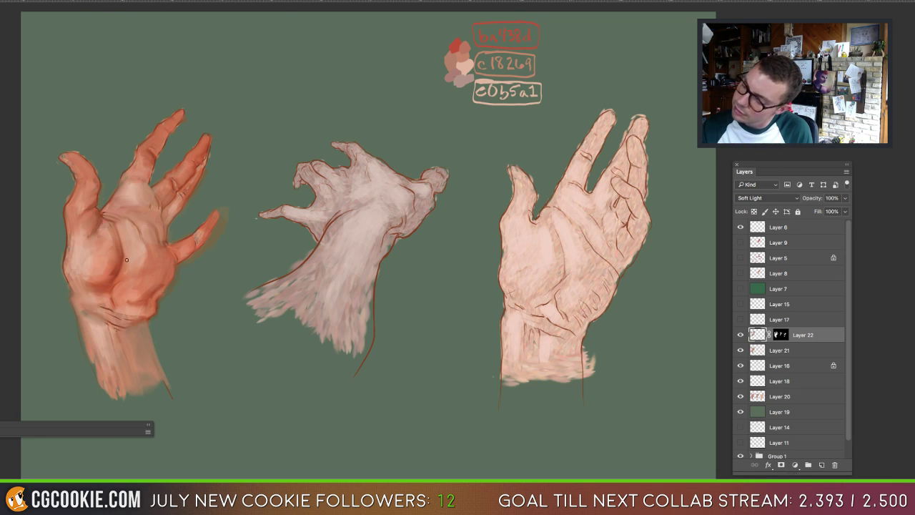
mouse_move(144, 259)
mouse_down()
mouse_move(125, 274)
mouse_move(149, 256)
mouse_move(134, 228)
mouse_move(143, 271)
mouse_move(185, 277)
mouse_up()
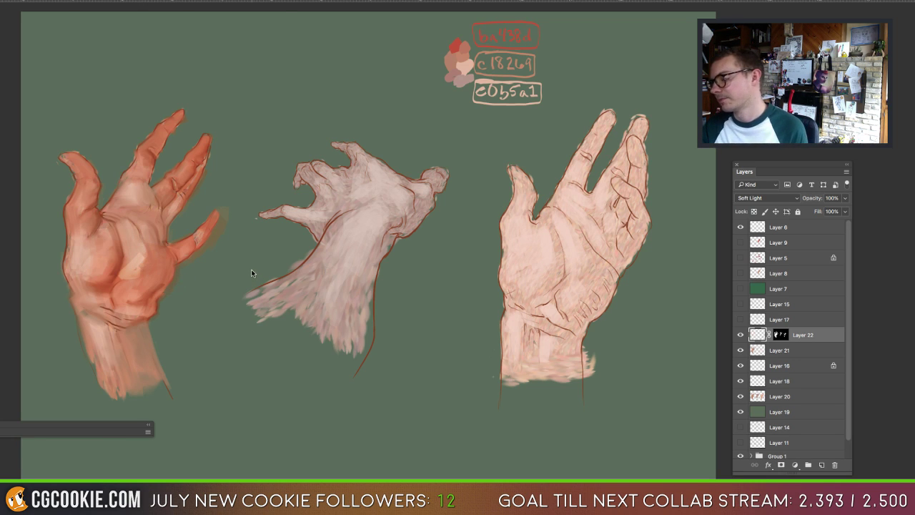
Step: Add Layer 23, choose a roughly 74 px brush preset, and sample skin colours from the left hand
click(822, 464)
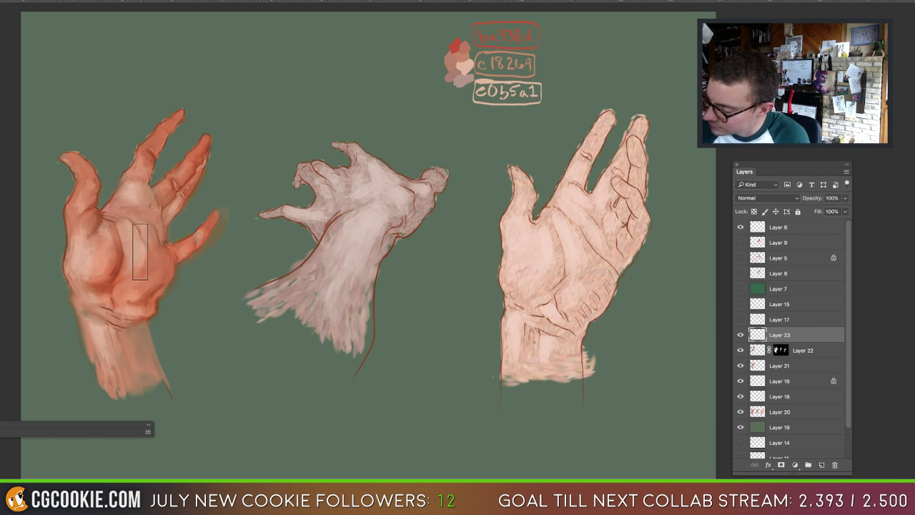
mouse_move(140, 231)
mouse_down()
mouse_move(116, 236)
mouse_move(133, 198)
mouse_move(140, 222)
mouse_up()
right_click(141, 226)
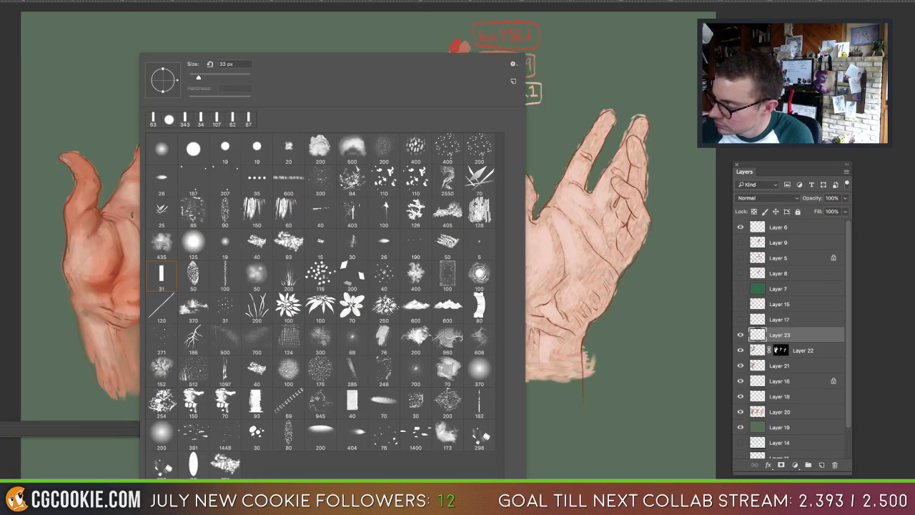
click(138, 220)
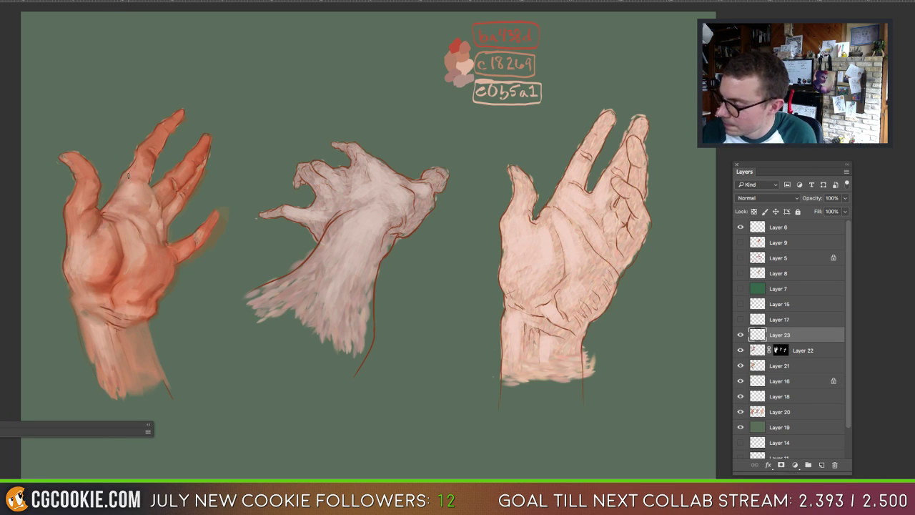
alt+click(145, 163)
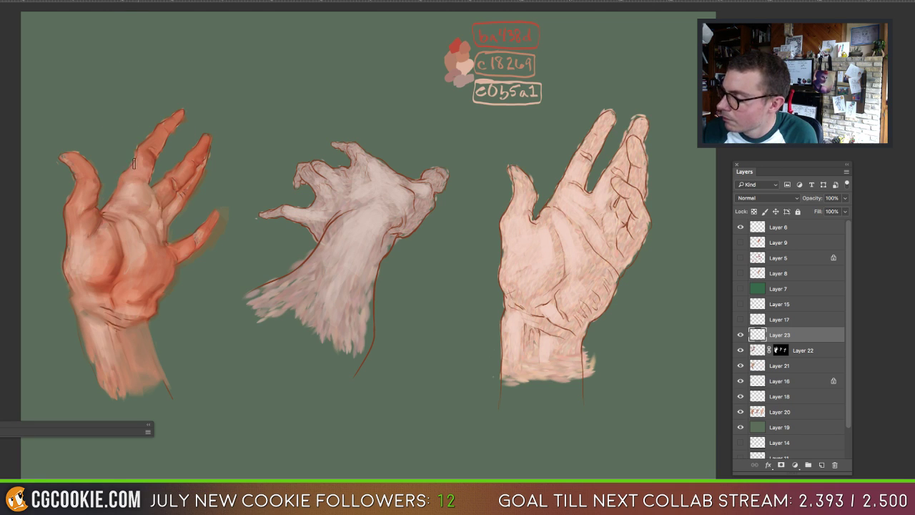
alt+click(134, 145)
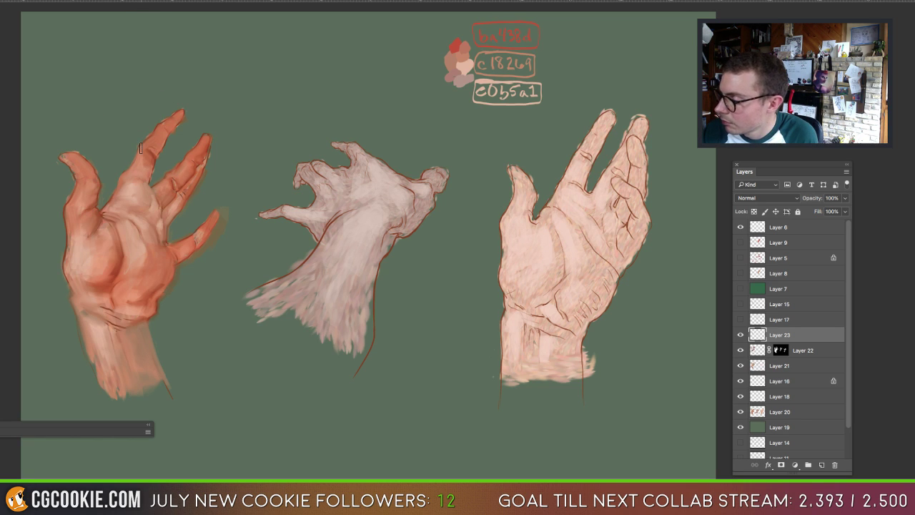
alt+click(141, 146)
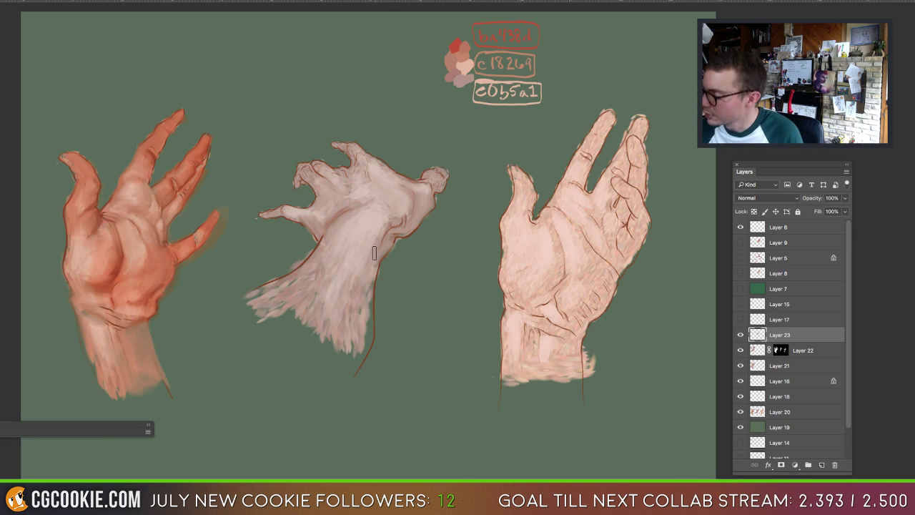
Step: Reshape the middle wrist into a smoother, lower sweep with a darker shadow, covering the red line
drag(374, 253, 371, 248)
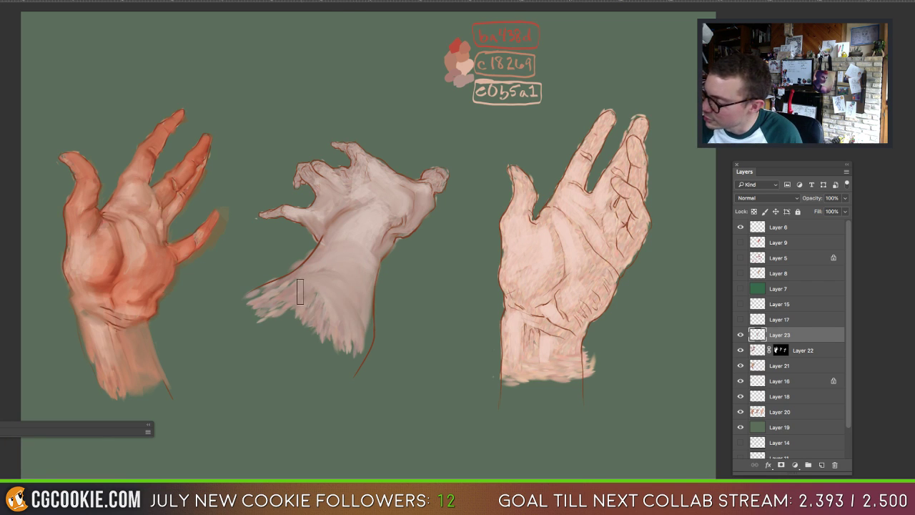
mouse_move(305, 281)
mouse_down()
mouse_move(250, 300)
mouse_move(322, 262)
mouse_up()
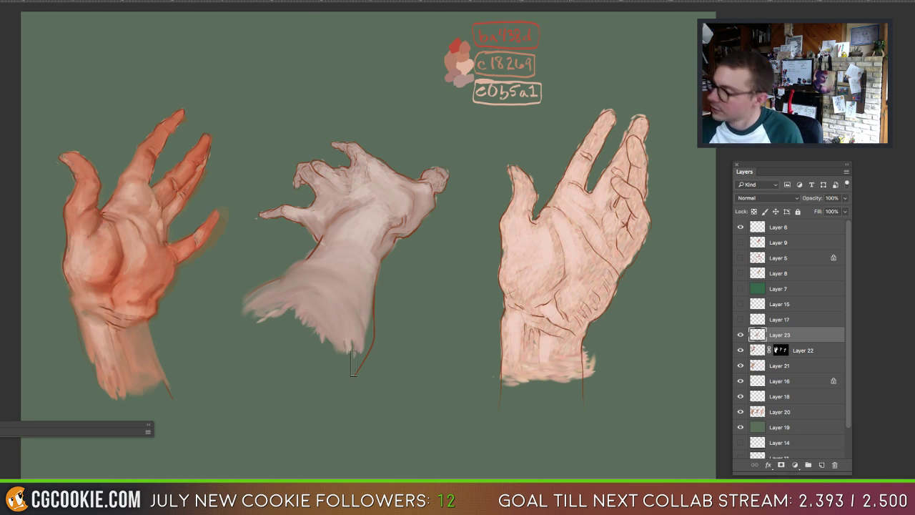
mouse_move(354, 364)
mouse_down()
mouse_move(365, 315)
mouse_move(362, 354)
mouse_move(369, 325)
mouse_up()
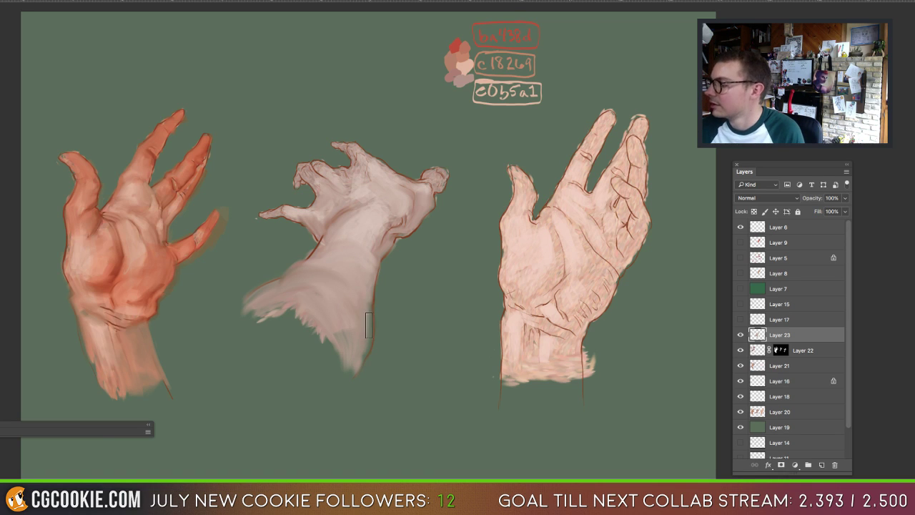
mouse_move(309, 264)
mouse_down()
mouse_move(331, 259)
mouse_move(344, 241)
mouse_up()
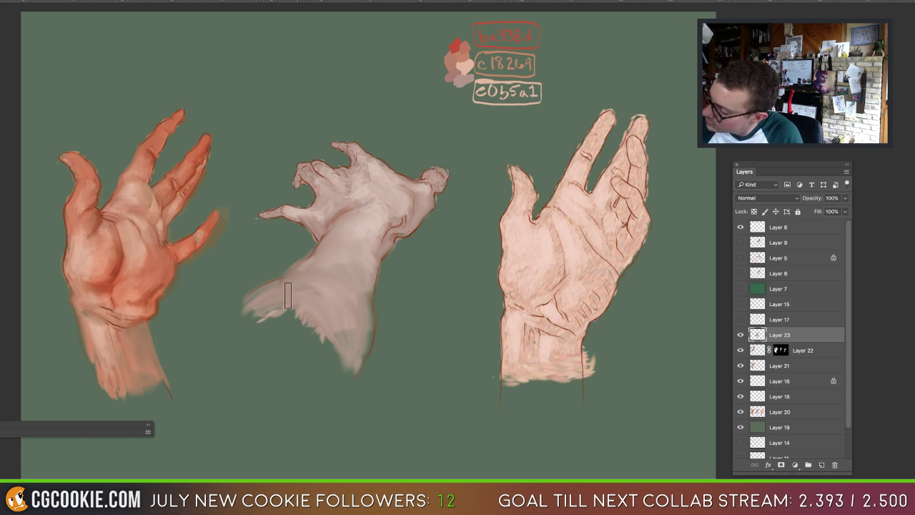
mouse_move(286, 295)
mouse_down()
mouse_move(256, 325)
mouse_move(298, 318)
mouse_move(306, 329)
mouse_move(285, 308)
mouse_move(341, 355)
mouse_move(282, 328)
mouse_up()
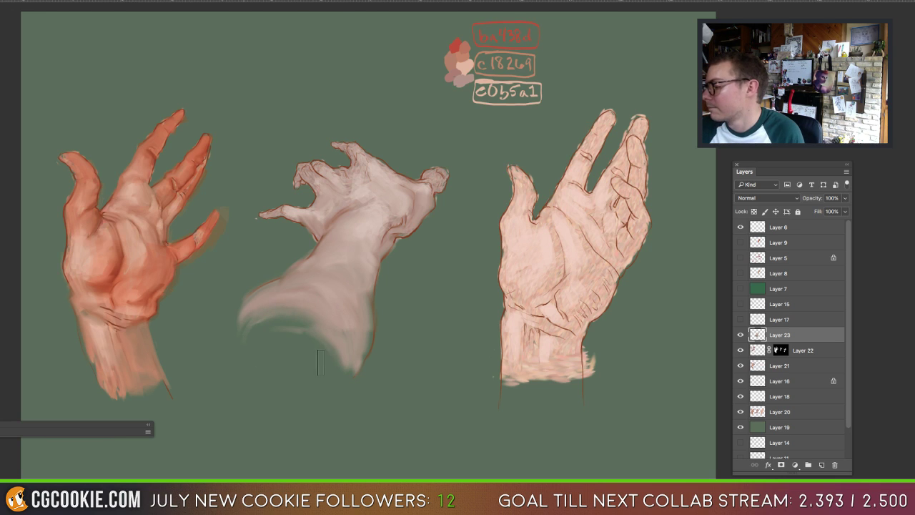
mouse_move(321, 362)
mouse_down()
mouse_move(351, 373)
mouse_move(360, 326)
mouse_up()
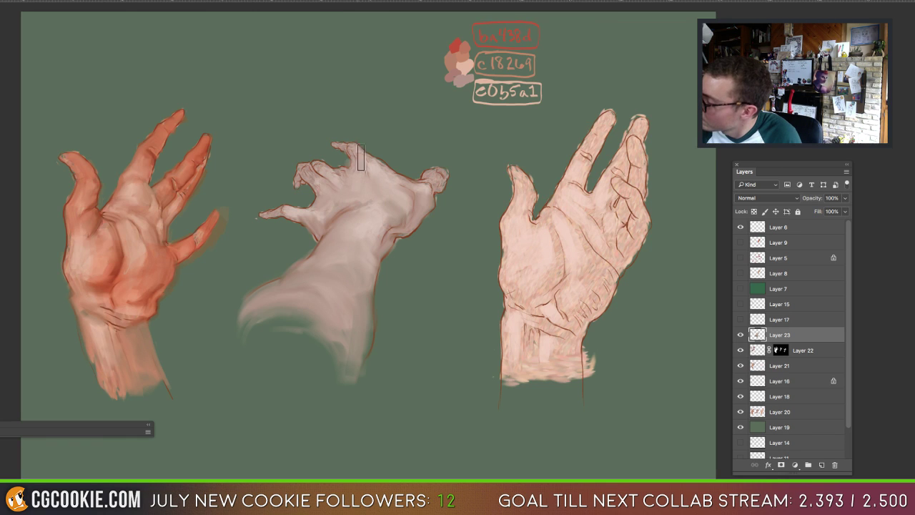
drag(427, 183, 427, 183)
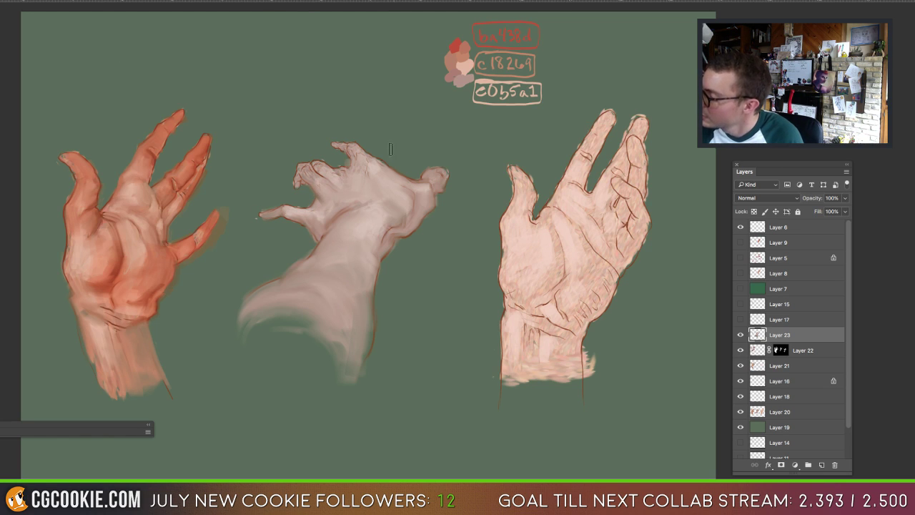
key([)
key([)
key([)
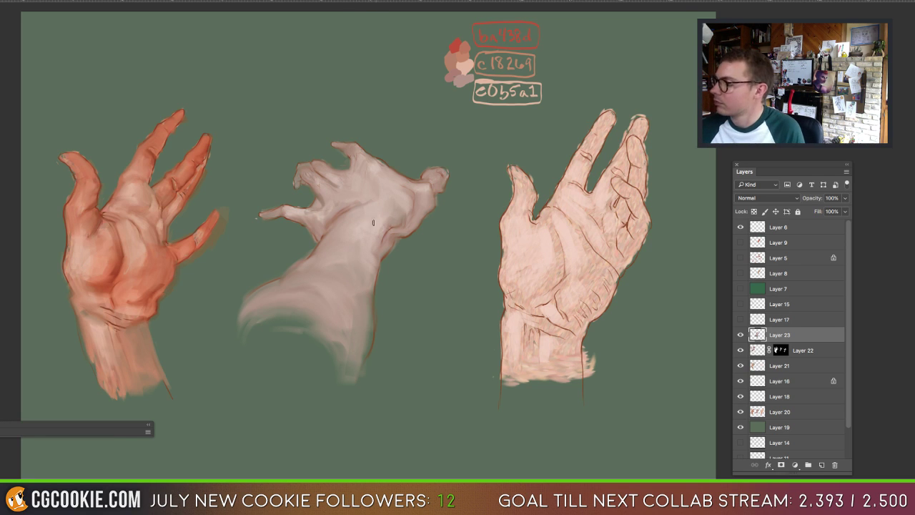
Step: Set the foreground to a lighter pinkish skin tone, later reopening the picker for red ba483d
key(F6)
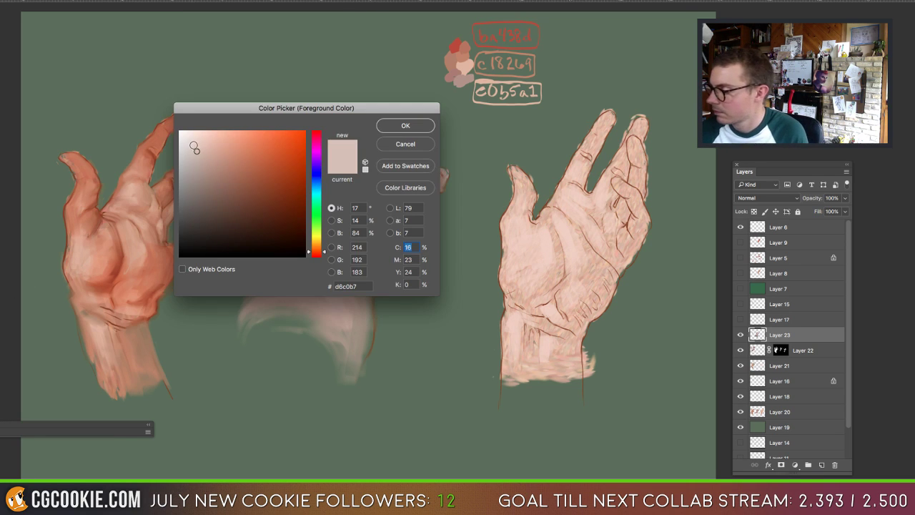
click(193, 141)
key(Return)
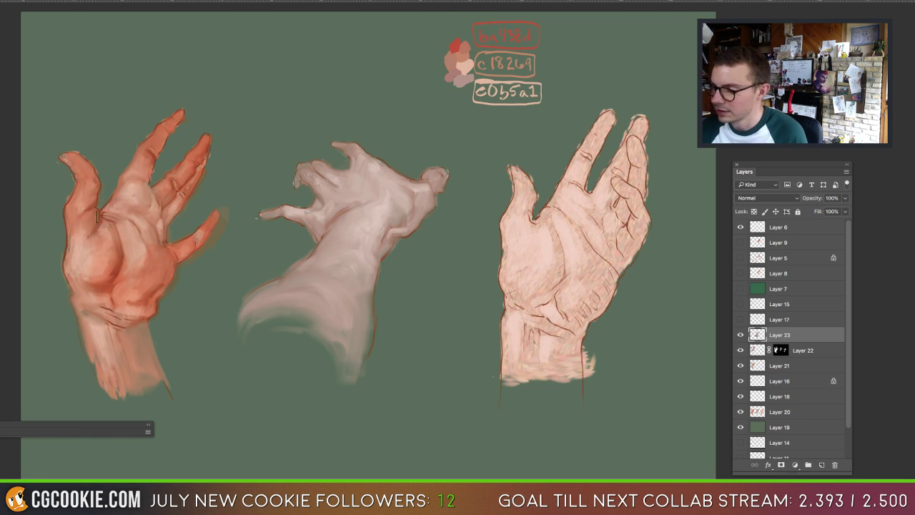
key(F1)
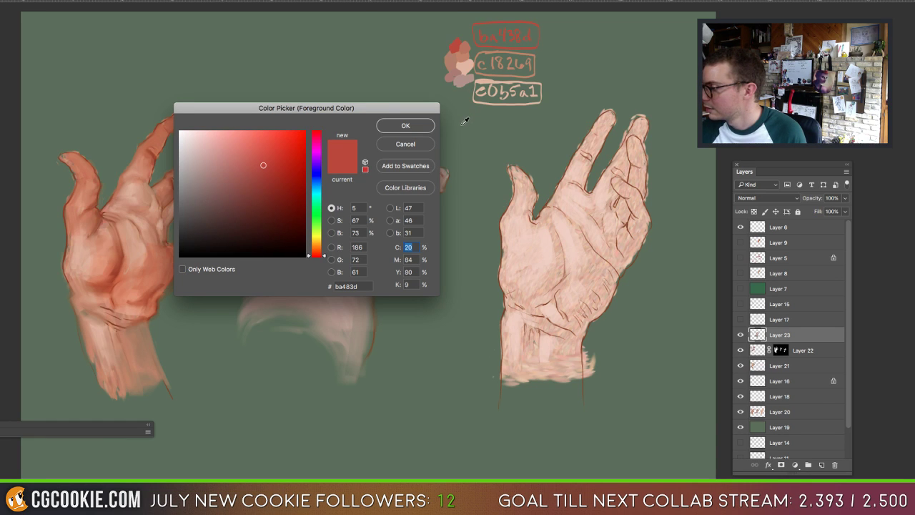
Step: Confirm the red ba483d foreground and make Layer 18 visible and active
click(421, 128)
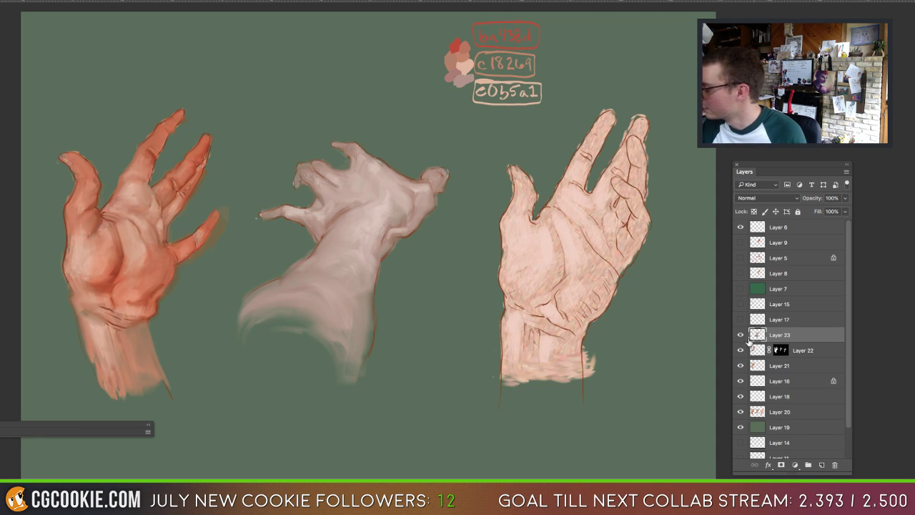
click(741, 382)
click(741, 383)
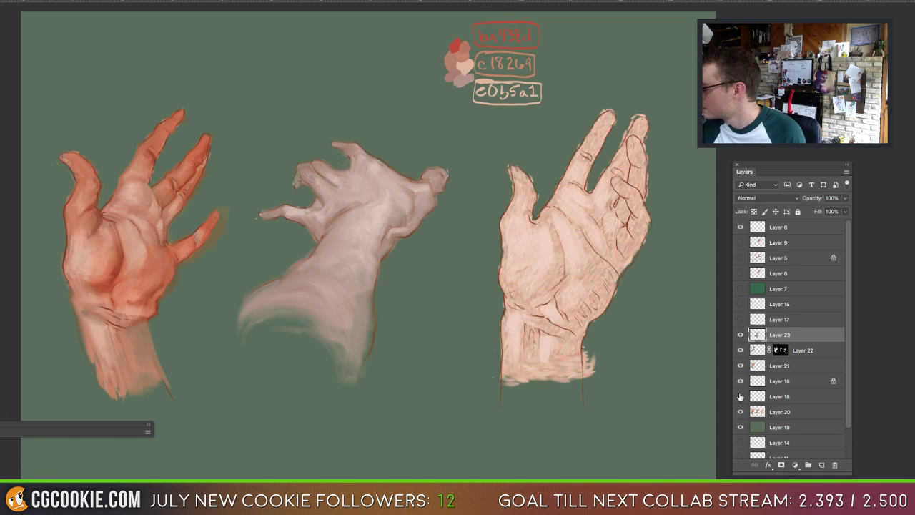
click(741, 397)
click(758, 396)
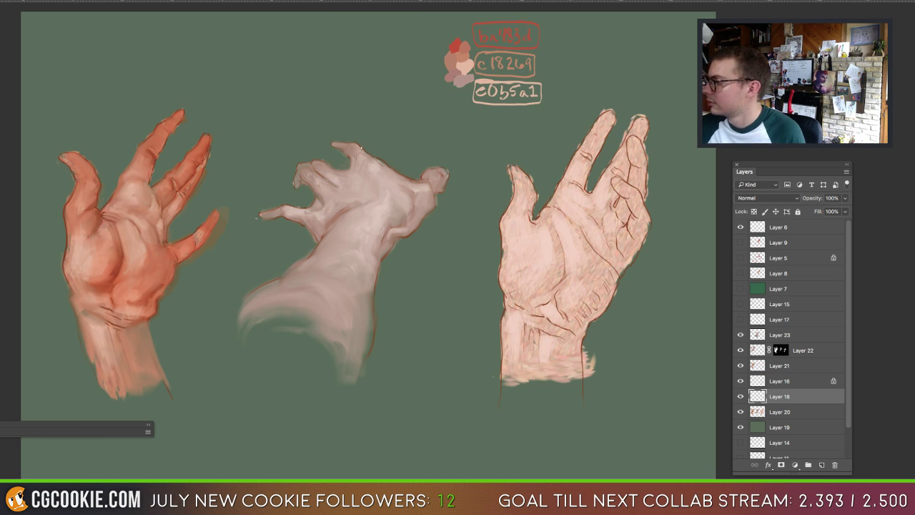
Step: On Layer 23, shade the middle hand's knuckle with a reddish mark and stroke its wrist pale pink
key(alt+shift+c)
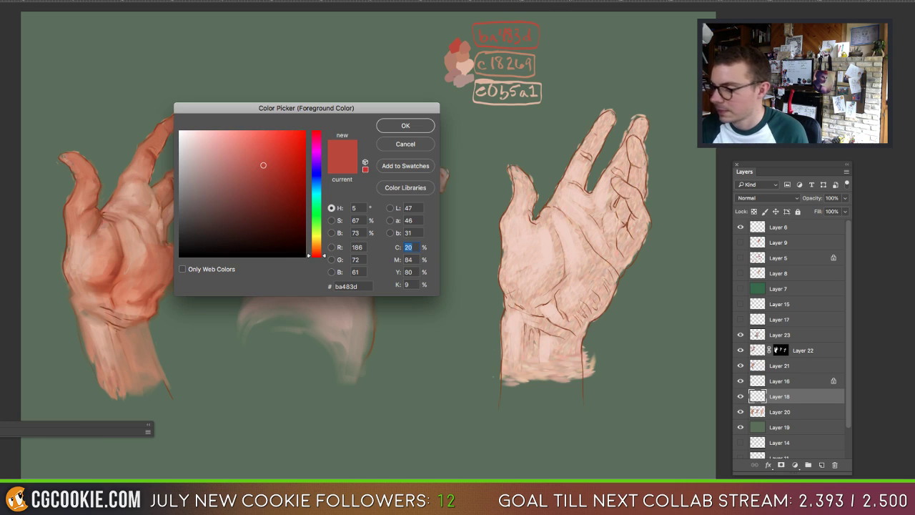
click(420, 125)
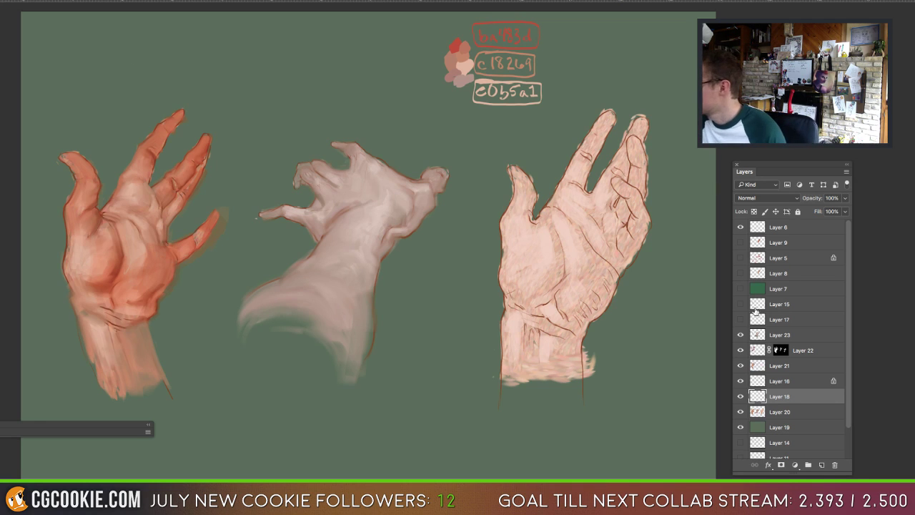
click(741, 335)
click(741, 334)
click(756, 334)
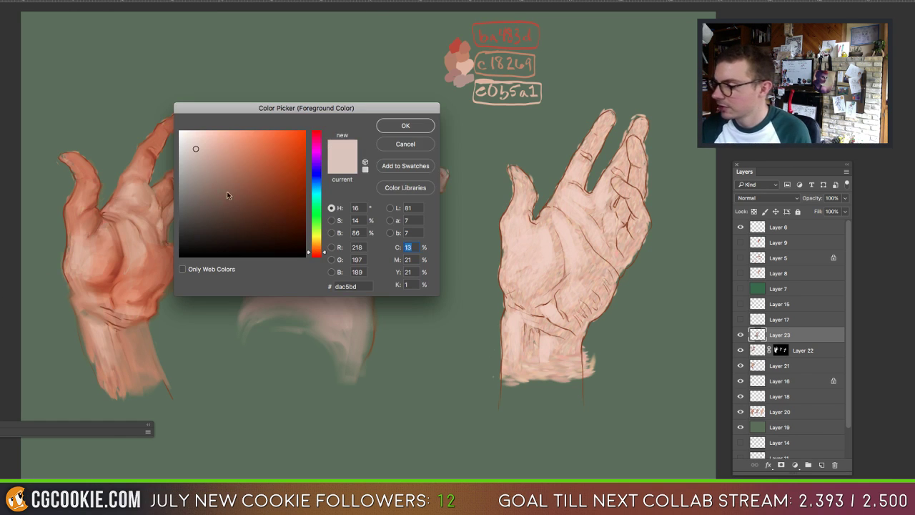
click(194, 143)
key(Return)
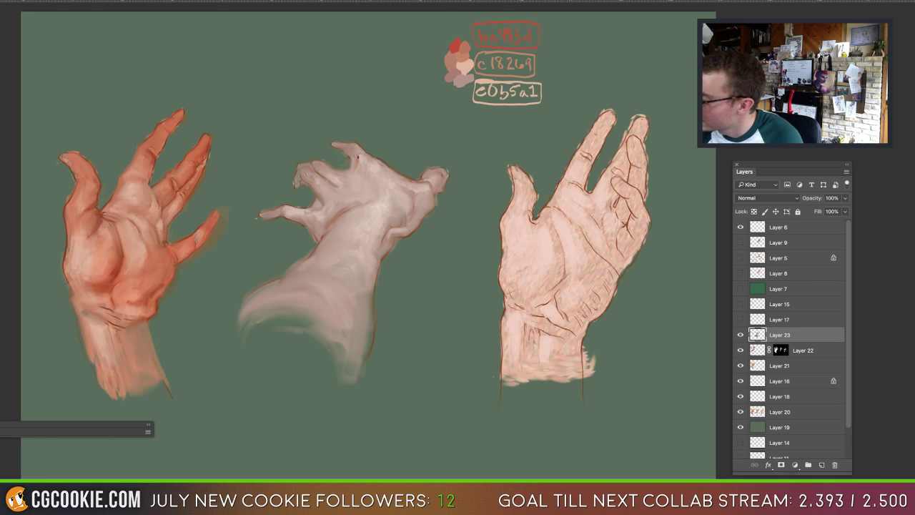
drag(358, 158, 355, 176)
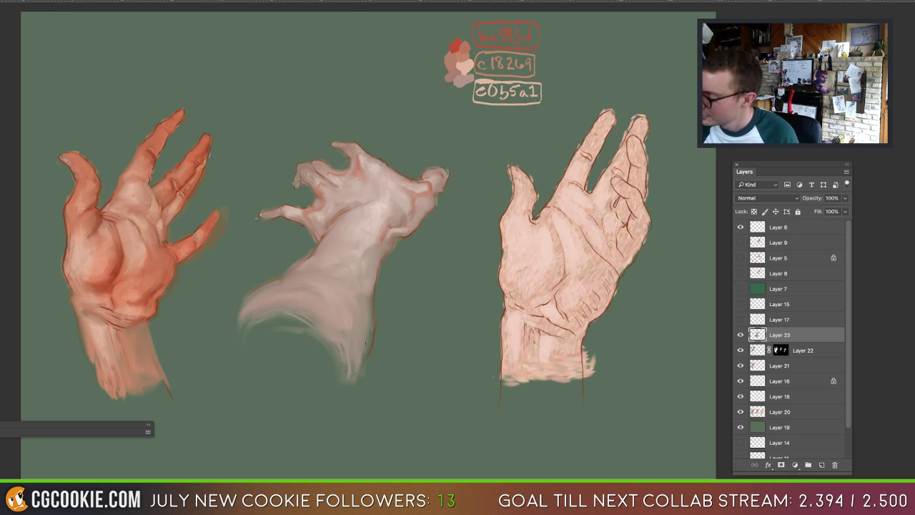
drag(365, 344, 372, 290)
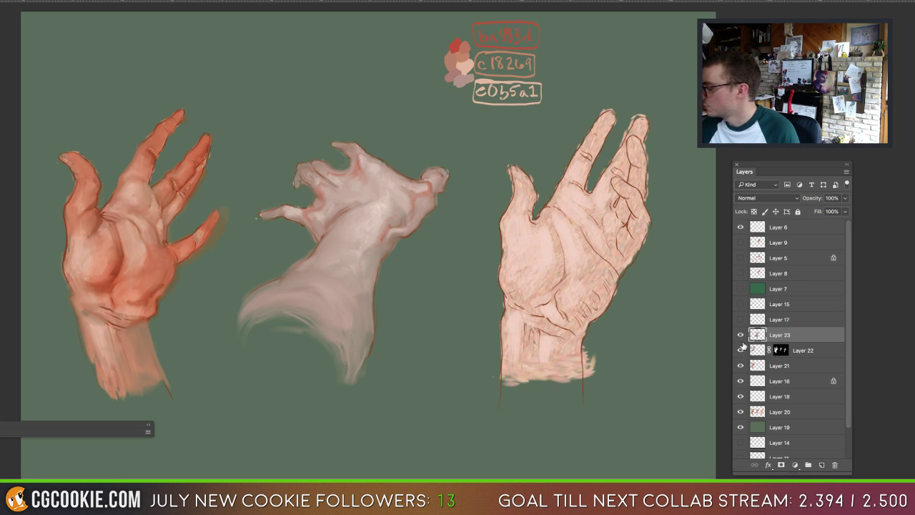
Step: Lock Layer 20's transparency and paint the right index finger darker orange
click(741, 411)
click(741, 412)
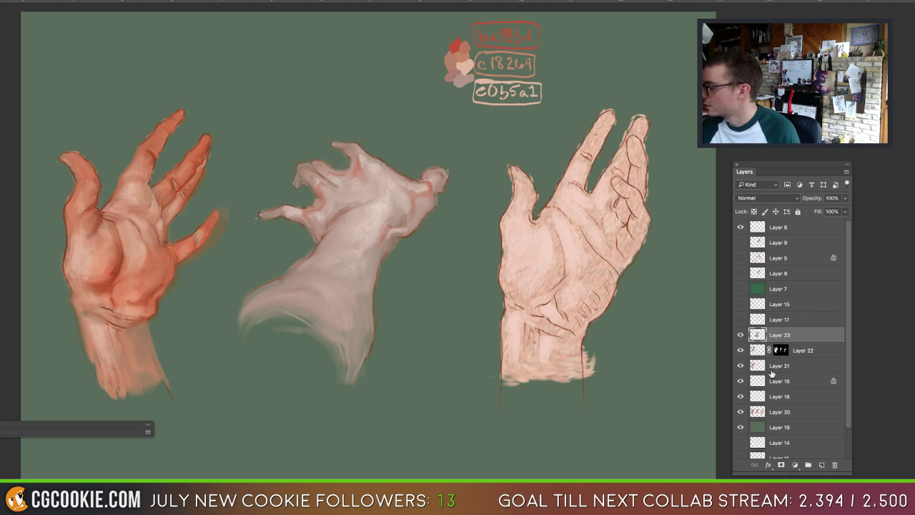
click(783, 412)
click(754, 211)
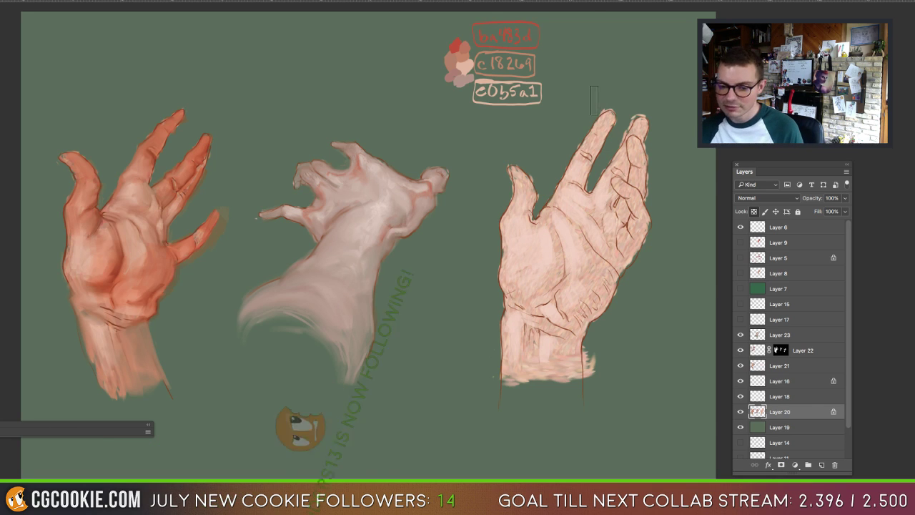
mouse_move(608, 111)
mouse_down()
mouse_move(589, 124)
mouse_move(584, 177)
mouse_move(589, 170)
mouse_move(573, 184)
mouse_move(619, 133)
mouse_move(655, 146)
mouse_move(638, 181)
mouse_move(616, 175)
mouse_move(641, 193)
mouse_move(615, 179)
mouse_move(598, 187)
mouse_move(636, 197)
mouse_move(631, 258)
mouse_move(639, 161)
mouse_up()
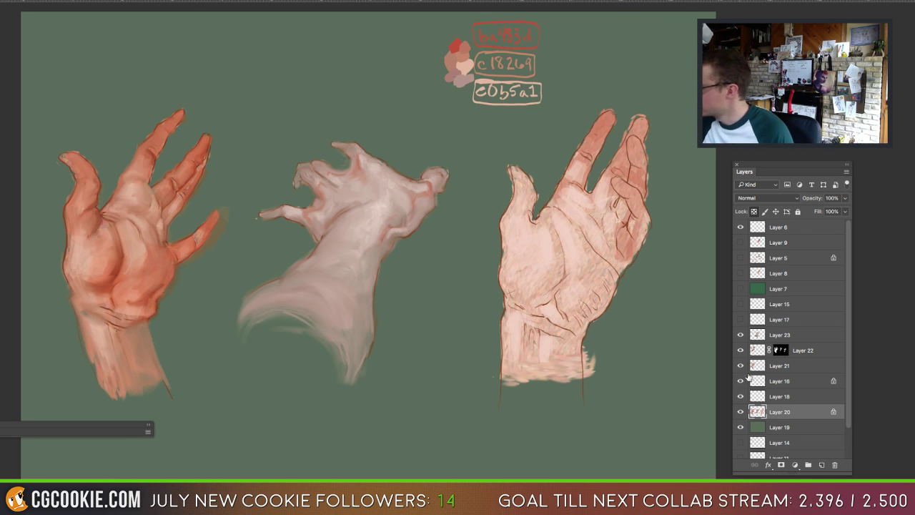
Step: On Layer 21, warm the right hand's finger and palm with soft, zero-hardness orange strokes
click(741, 396)
click(741, 397)
click(740, 381)
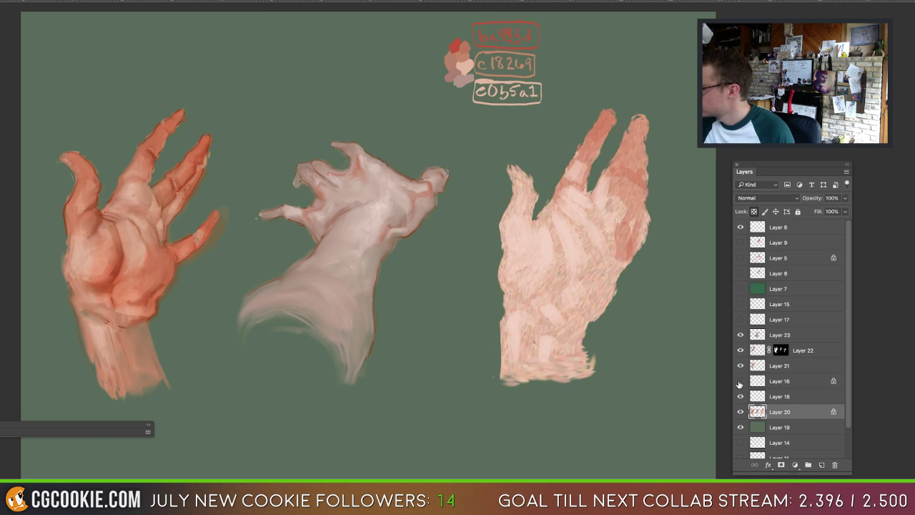
click(740, 381)
click(741, 365)
click(746, 362)
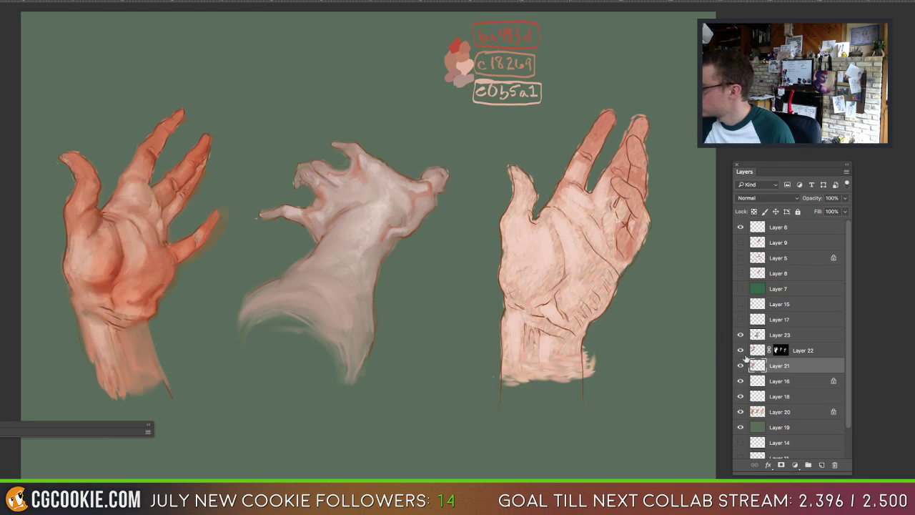
mouse_move(583, 164)
mouse_down()
mouse_move(576, 187)
mouse_move(611, 209)
mouse_up()
mouse_move(593, 242)
mouse_down()
mouse_move(593, 107)
mouse_move(577, 4)
mouse_up()
mouse_move(553, 153)
mouse_down()
mouse_move(615, 153)
mouse_move(622, 207)
mouse_move(632, 175)
mouse_up()
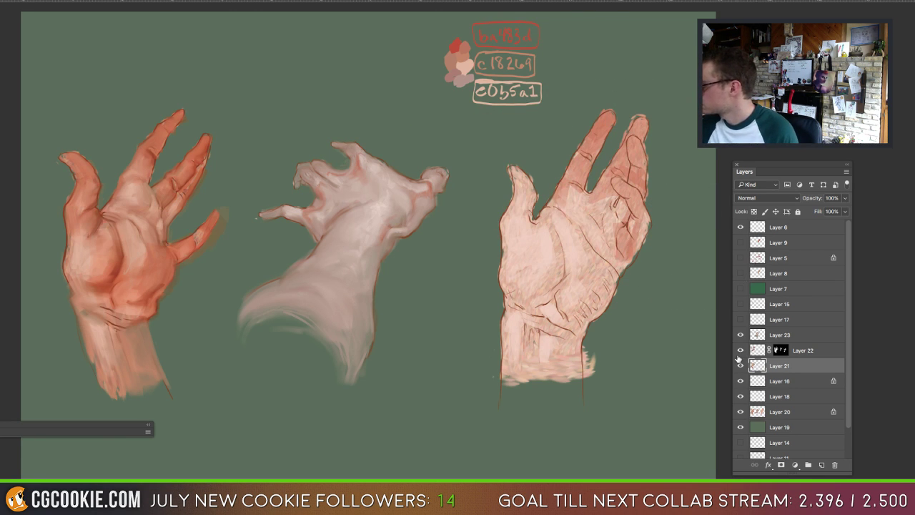
click(741, 407)
click(757, 412)
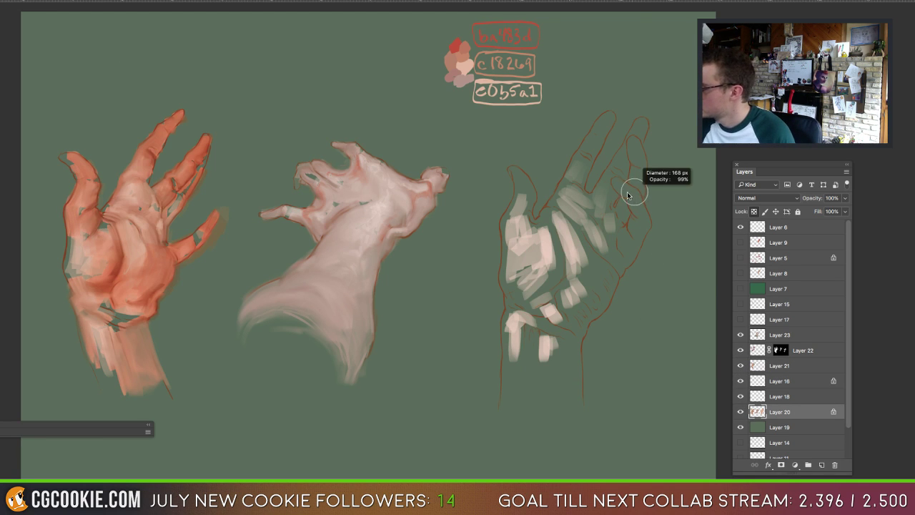
Step: Undo back to the full view, then paint darker strokes down the right palm and wrist edge
key(ctrl+z)
mouse_move(618, 184)
mouse_down()
mouse_move(635, 209)
mouse_move(646, 213)
mouse_move(635, 191)
mouse_move(643, 212)
mouse_move(632, 209)
mouse_move(647, 215)
mouse_move(631, 228)
mouse_move(650, 225)
mouse_move(637, 242)
mouse_move(625, 230)
mouse_move(624, 203)
mouse_up()
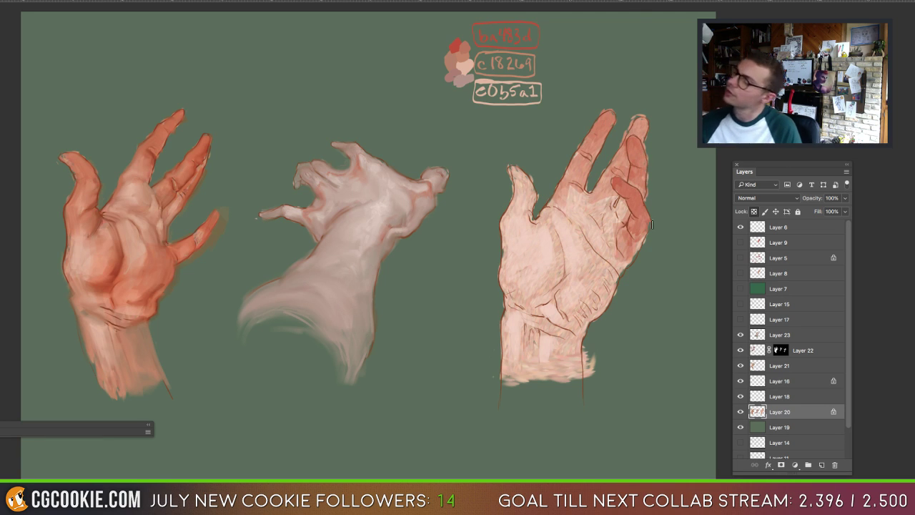
mouse_move(523, 198)
mouse_down()
mouse_move(529, 169)
mouse_move(513, 166)
mouse_move(532, 170)
mouse_move(533, 183)
mouse_move(512, 221)
mouse_move(534, 215)
mouse_move(553, 271)
mouse_move(550, 302)
mouse_move(554, 254)
mouse_move(558, 309)
mouse_move(579, 336)
mouse_up()
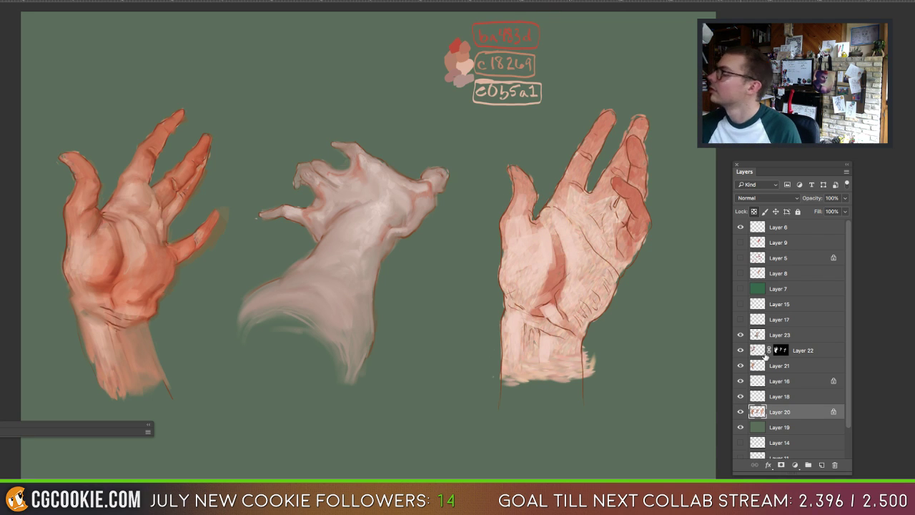
drag(636, 311, 576, 328)
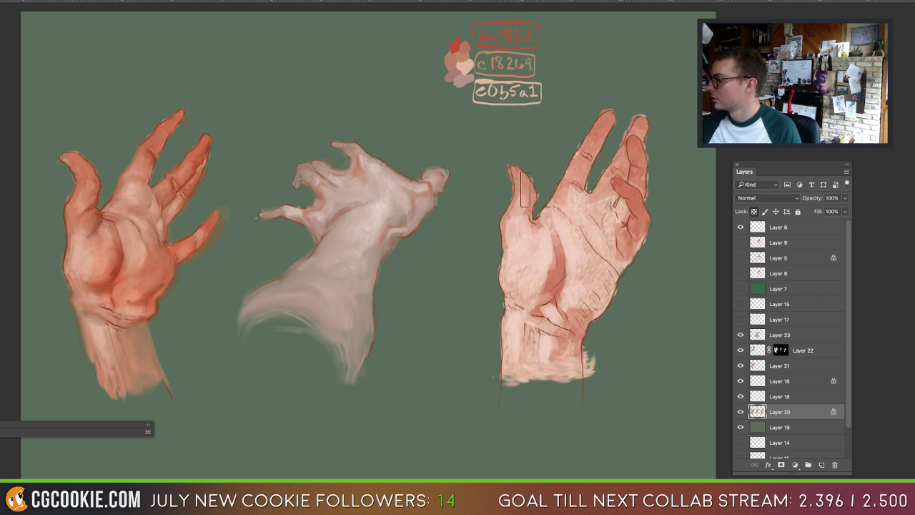
mouse_move(618, 299)
mouse_down()
mouse_move(596, 310)
mouse_move(605, 285)
mouse_move(620, 275)
mouse_move(577, 233)
mouse_move(595, 298)
mouse_move(575, 327)
mouse_move(576, 372)
mouse_move(538, 364)
mouse_move(526, 329)
mouse_move(587, 282)
mouse_move(582, 232)
mouse_up()
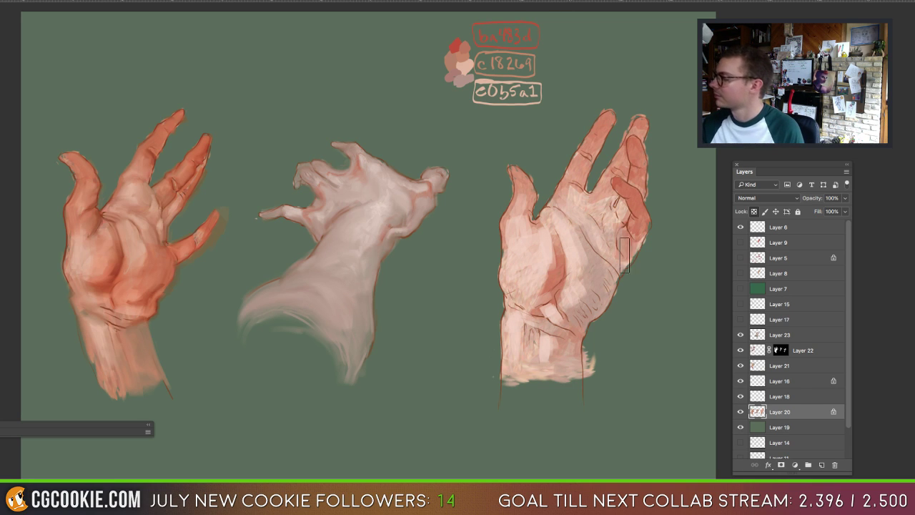
Step: Make Layer 23 active with a 76 px brush and pale skin tone f1ded8
click(741, 351)
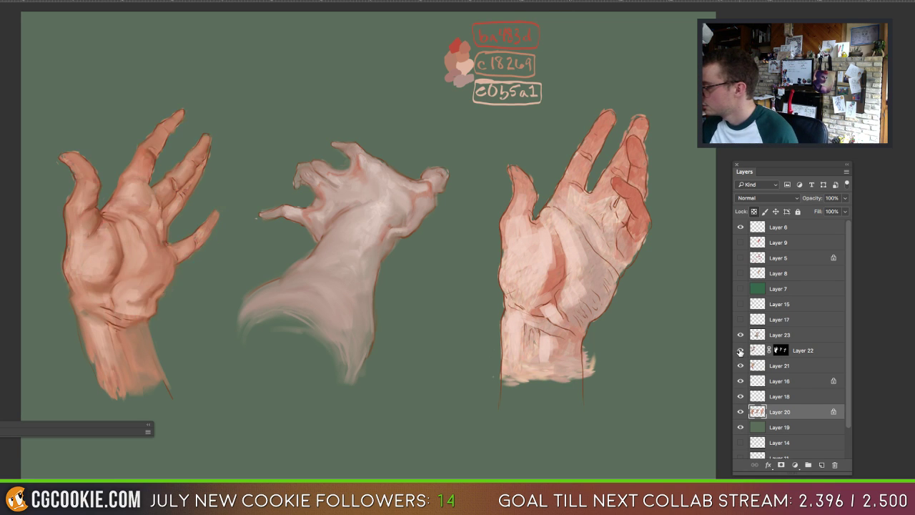
click(741, 350)
click(741, 335)
click(741, 335)
click(756, 334)
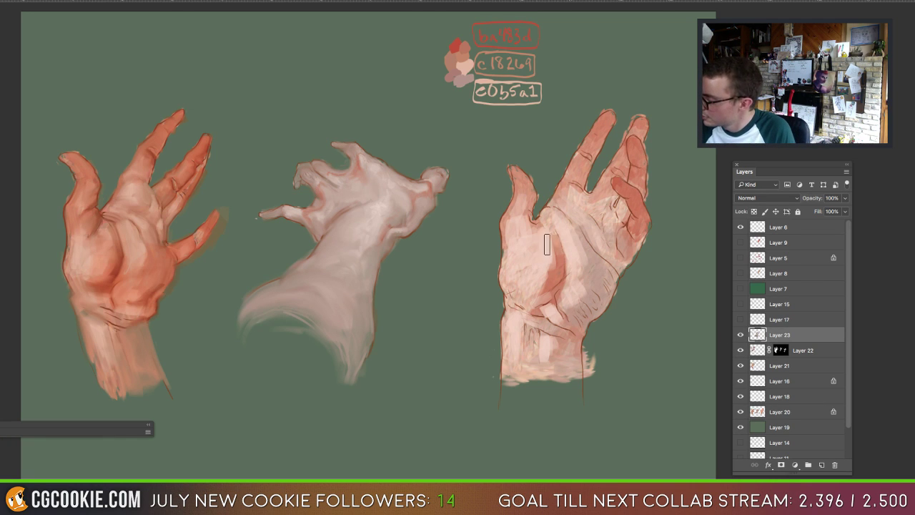
drag(552, 245, 535, 237)
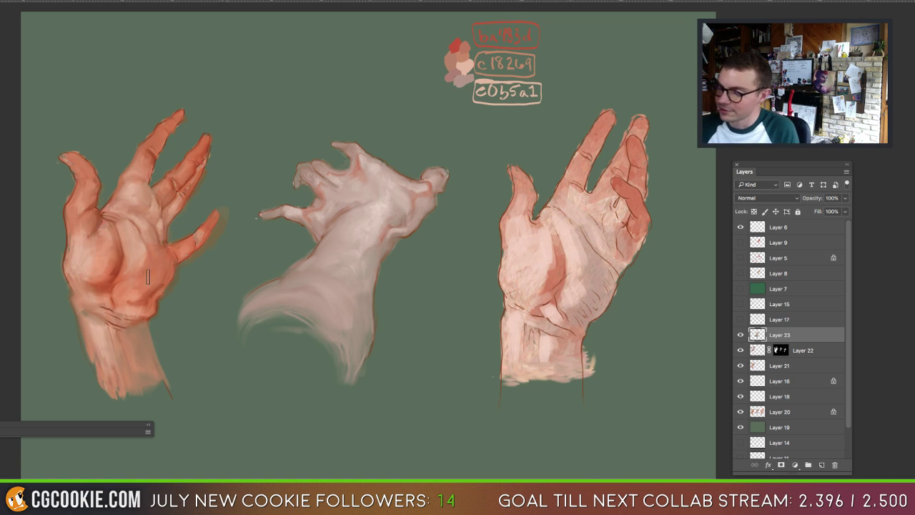
key(c)
click(196, 138)
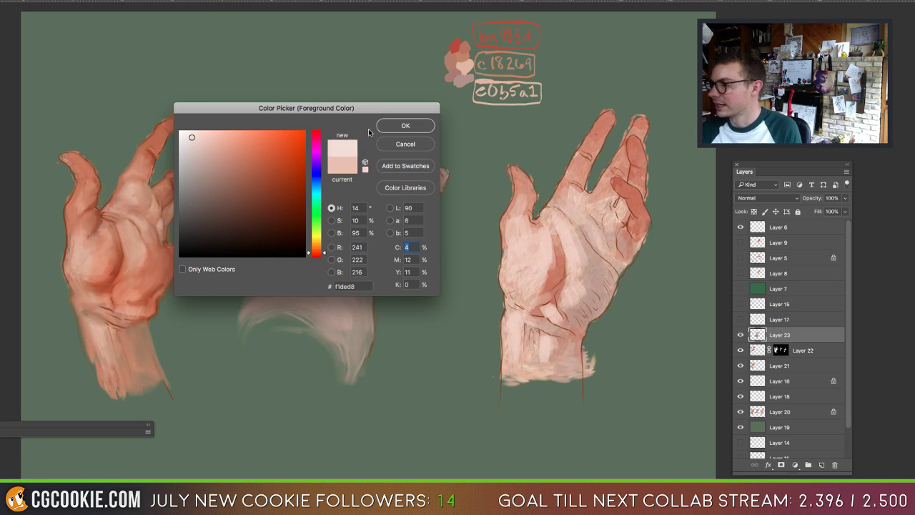
key(Return)
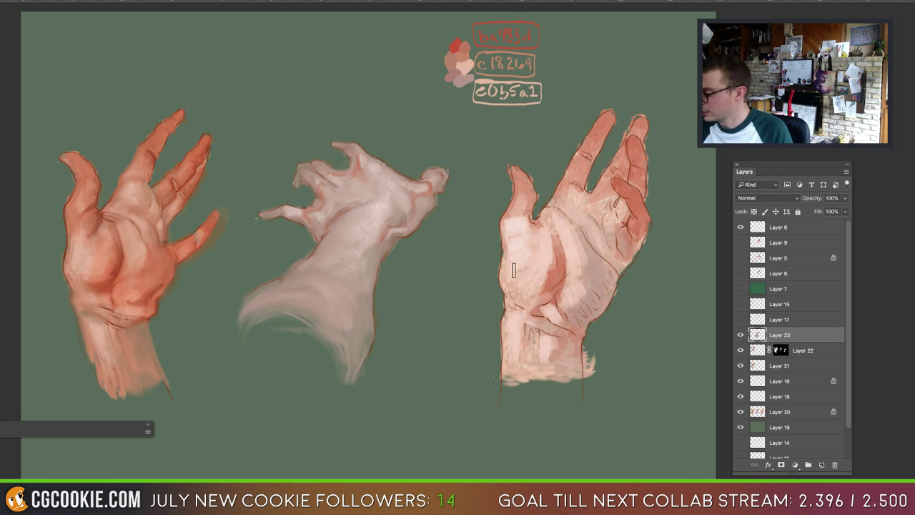
Step: Brush light strokes over the right hand's palm, growing the brush to about 147 px
mouse_move(514, 269)
mouse_down()
mouse_move(535, 250)
mouse_move(511, 255)
mouse_move(528, 248)
mouse_up()
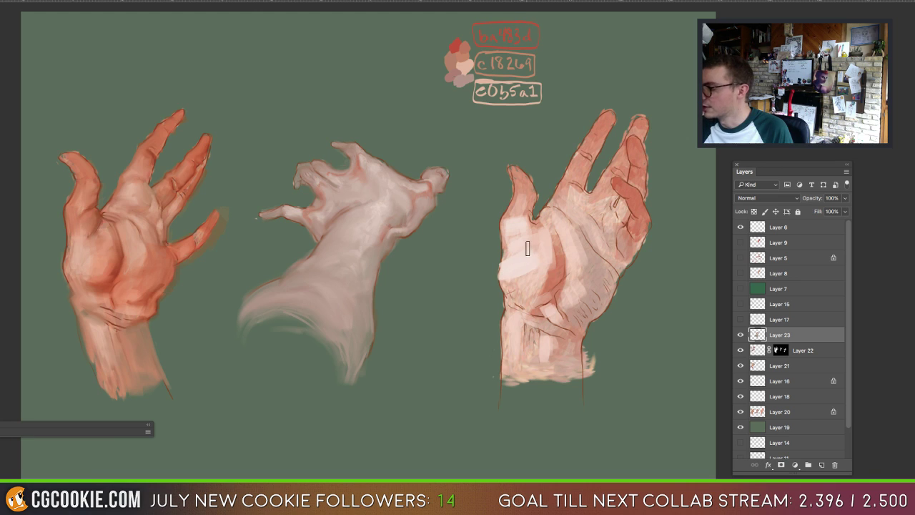
mouse_move(516, 280)
mouse_down()
mouse_move(509, 304)
mouse_move(535, 321)
mouse_up()
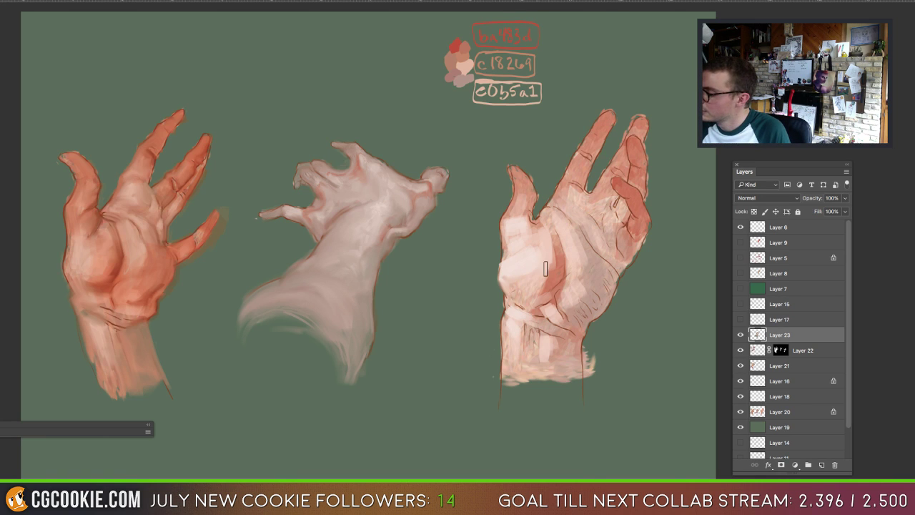
drag(546, 268, 549, 257)
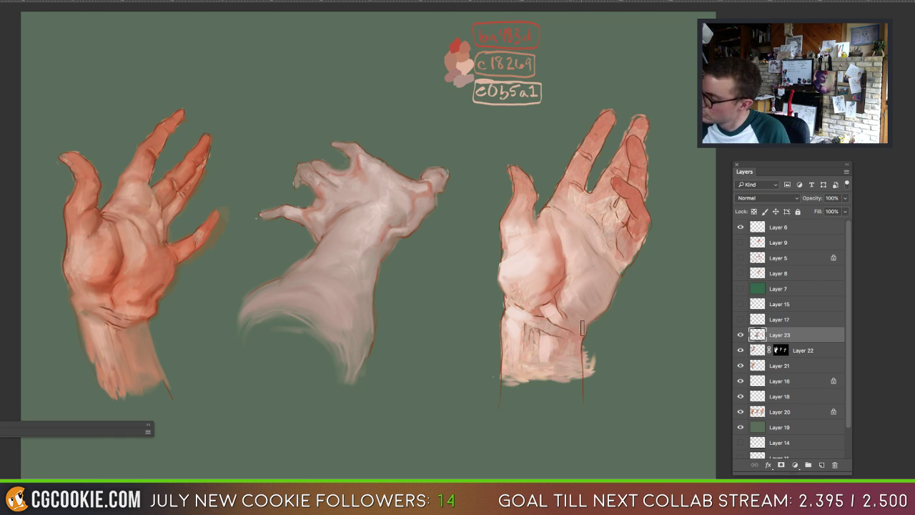
drag(564, 330, 569, 331)
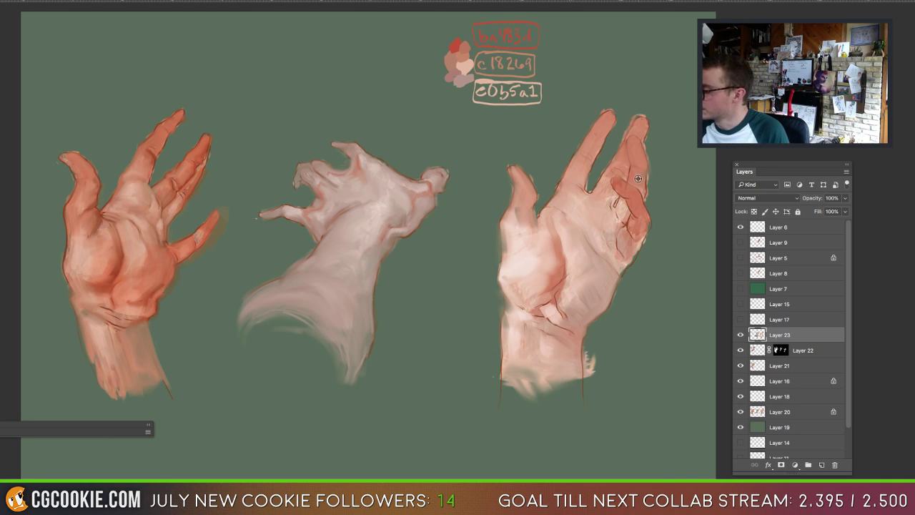
Step: Resize the brush to keep blending the right hand's fingers and palm
drag(638, 178, 640, 178)
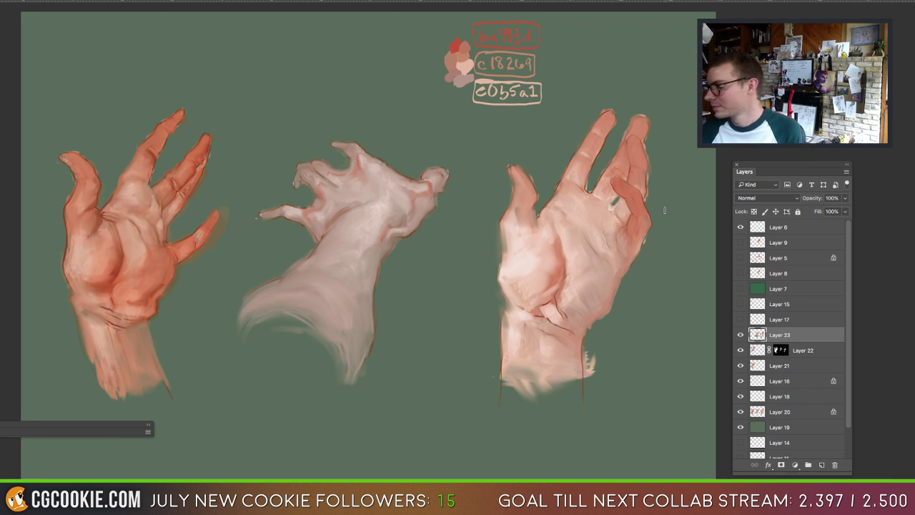
Step: Zoom in and pan to centre the middle and right hands, then resize the brush
key(ctrl+plus)
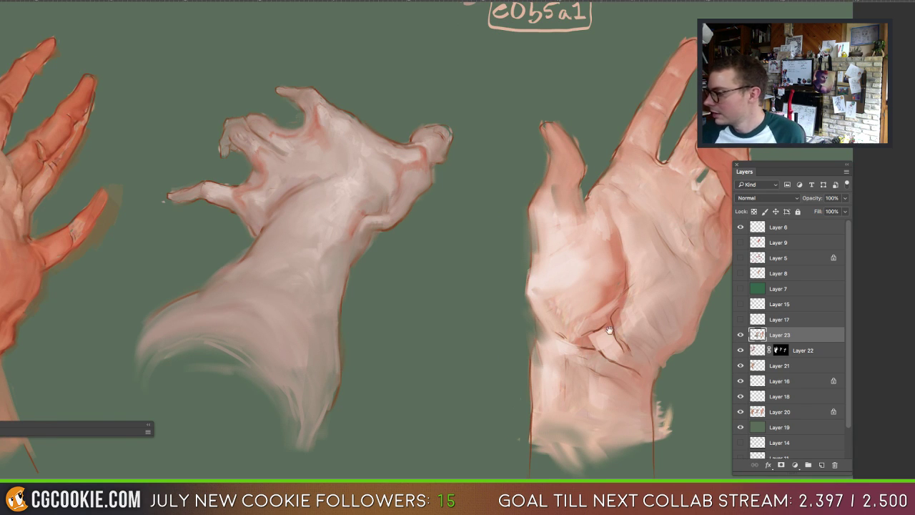
drag(608, 331, 530, 309)
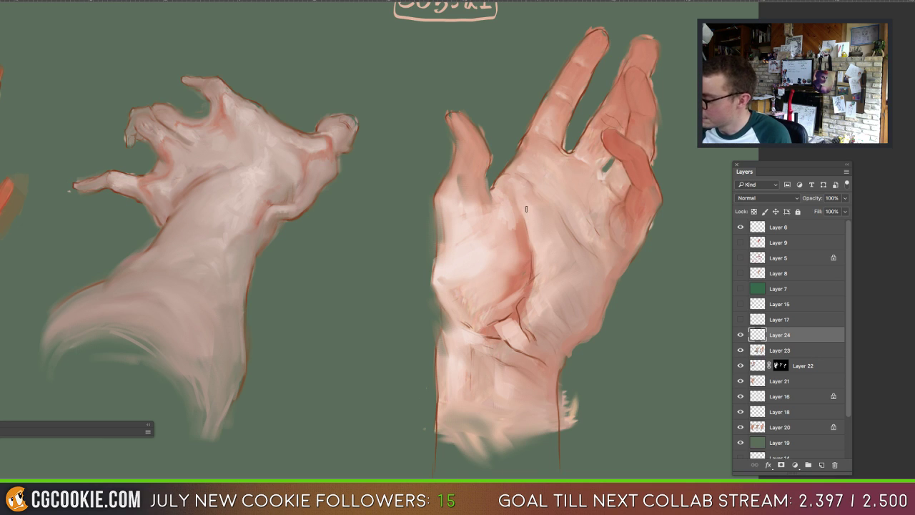
drag(519, 193, 504, 190)
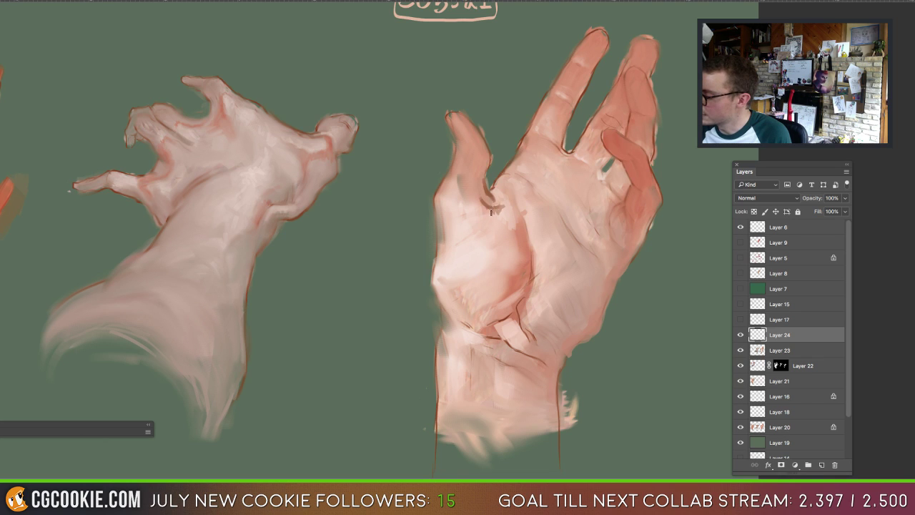
Step: Sample skin tones and paint a dark thumb-tip mark and lighter strokes along the thumb edges
alt+click(497, 193)
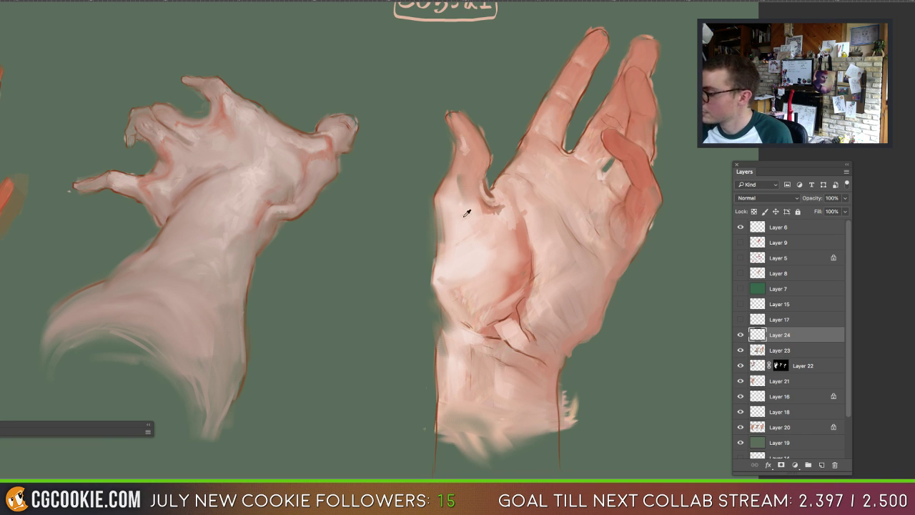
click(457, 127)
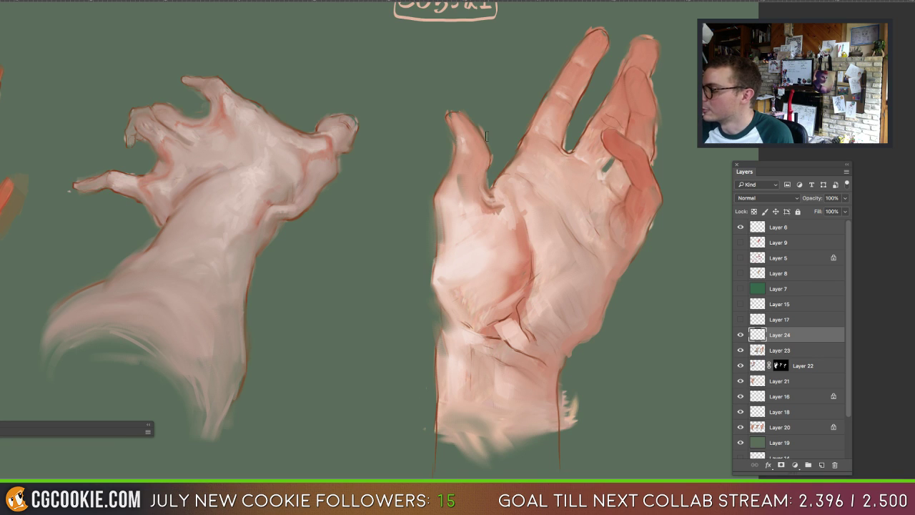
alt+click(488, 163)
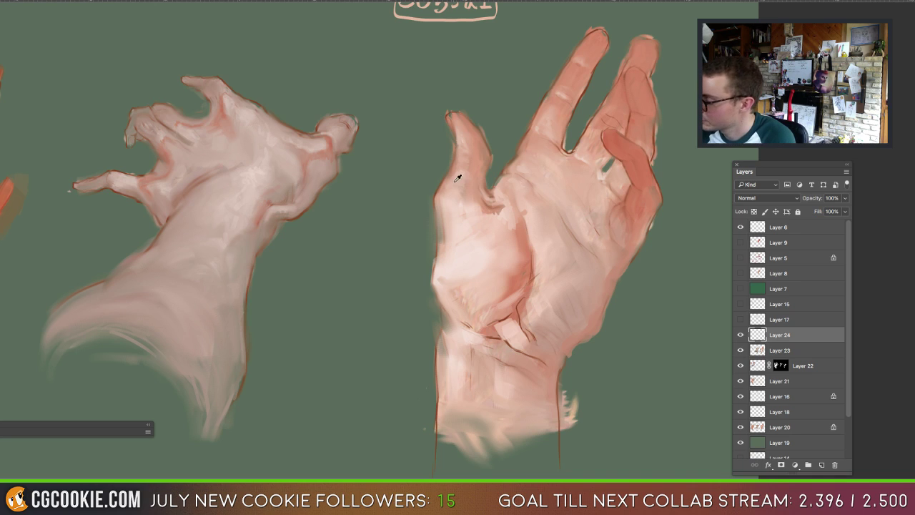
drag(451, 173, 434, 197)
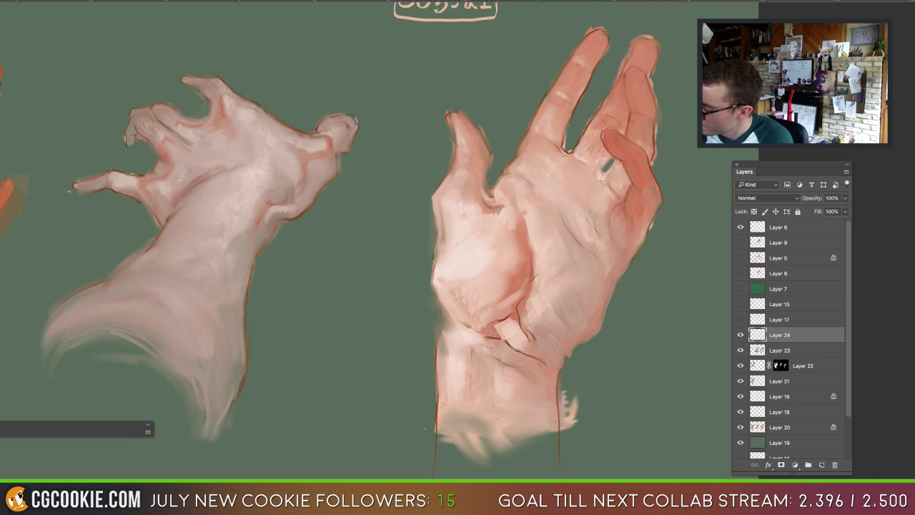
drag(439, 242, 433, 284)
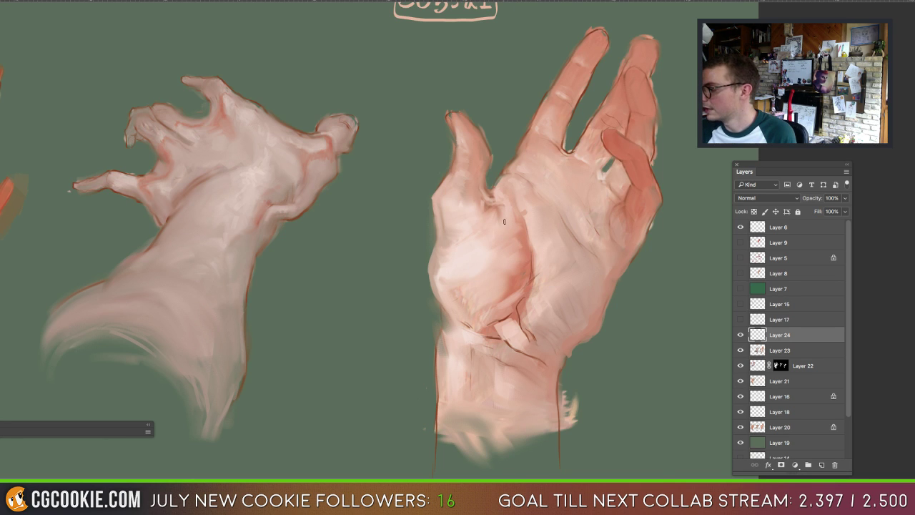
Step: Paint reddish shading across the right hand's palm with a smaller brush
drag(505, 216, 516, 259)
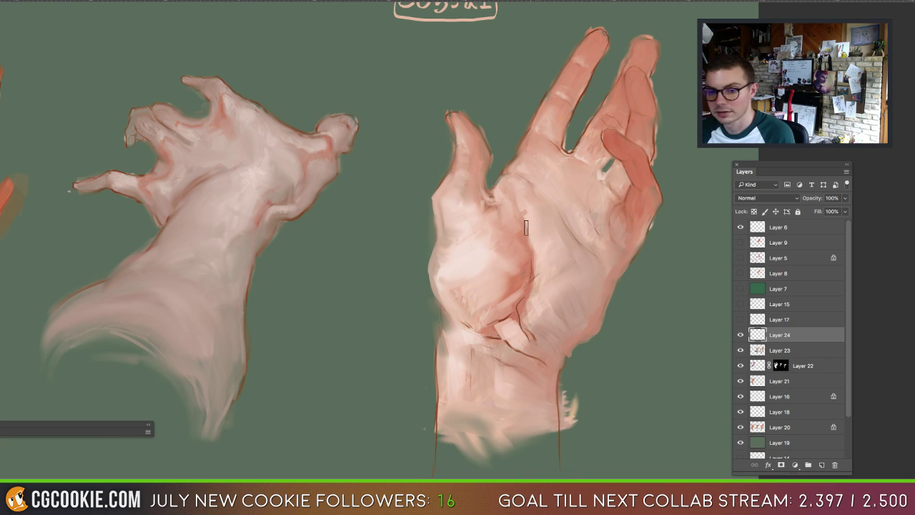
drag(531, 223, 533, 206)
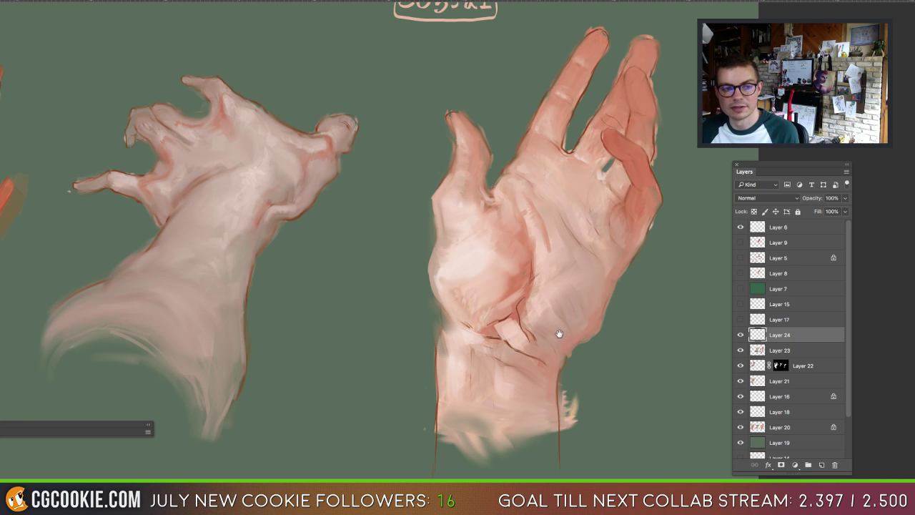
mouse_move(559, 334)
mouse_down()
mouse_move(462, 333)
mouse_move(499, 331)
mouse_up()
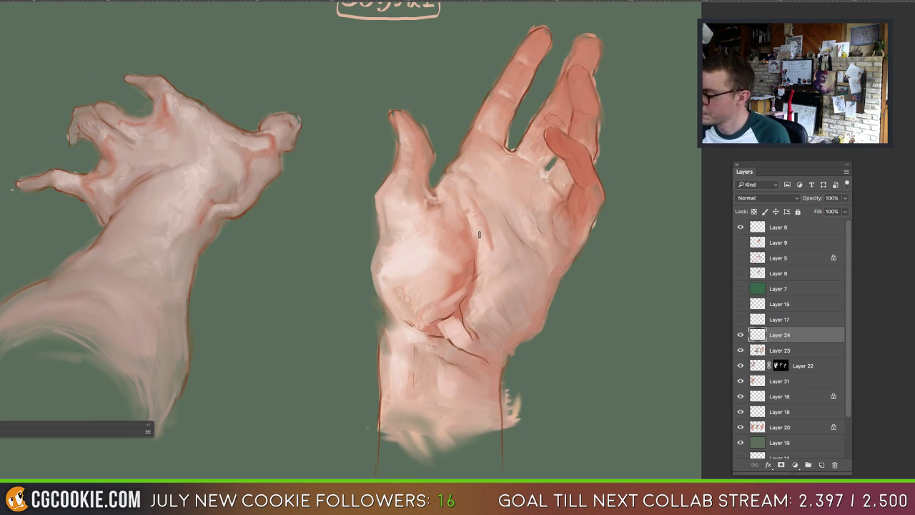
Step: Switch to a different brush tip at about 121 px and repaint the palm-to-wrist crease
drag(479, 220, 484, 214)
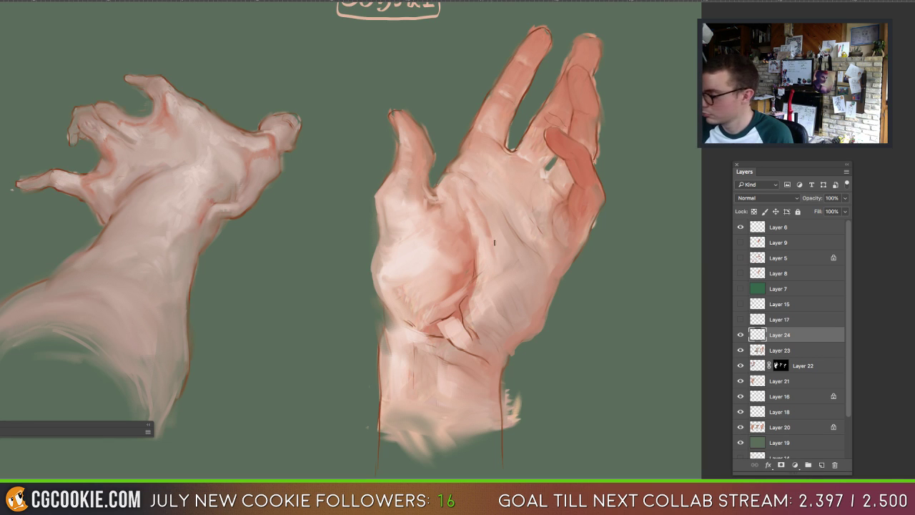
mouse_move(495, 242)
mouse_down()
mouse_move(501, 266)
mouse_move(484, 286)
mouse_up()
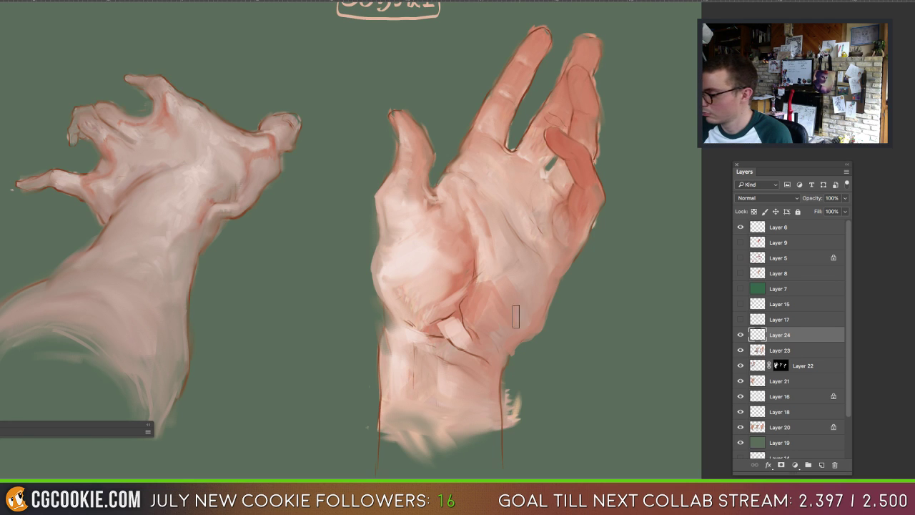
drag(499, 276, 511, 280)
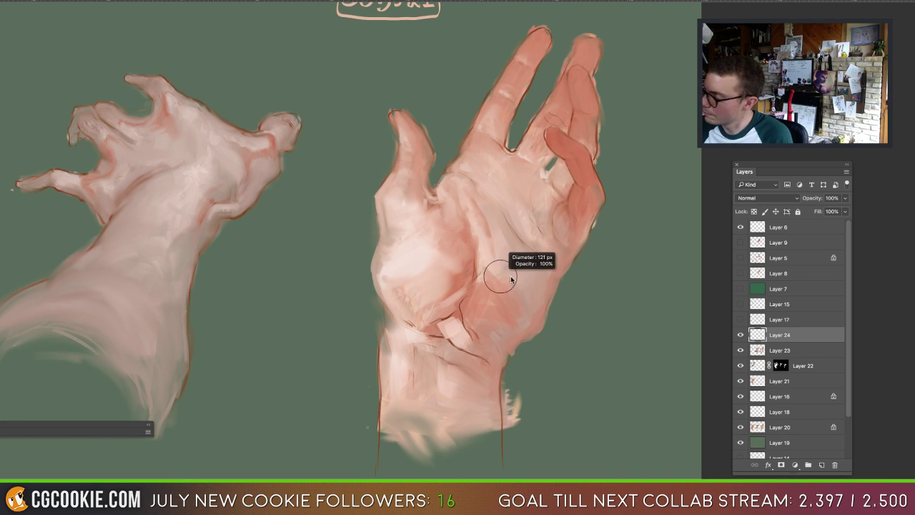
right_click(484, 263)
key(Escape)
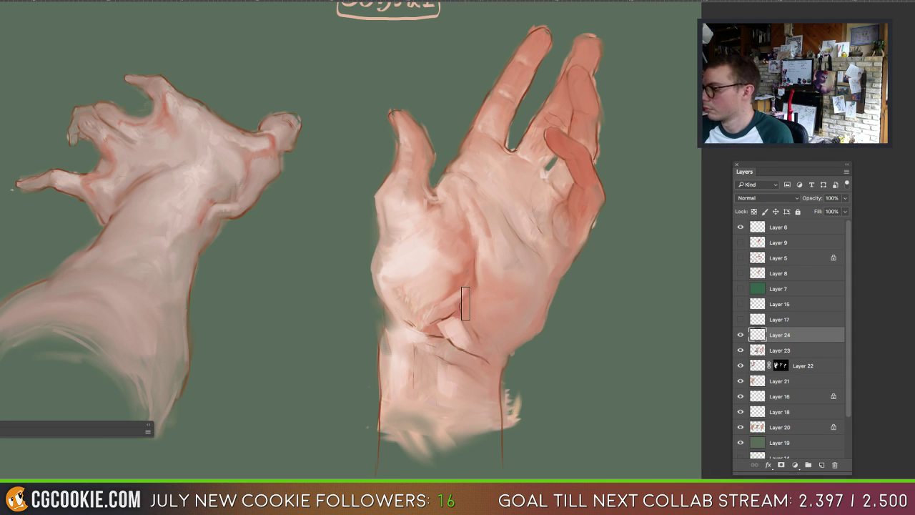
mouse_move(465, 304)
mouse_down()
mouse_move(430, 319)
mouse_move(455, 309)
mouse_move(443, 322)
mouse_move(463, 352)
mouse_up()
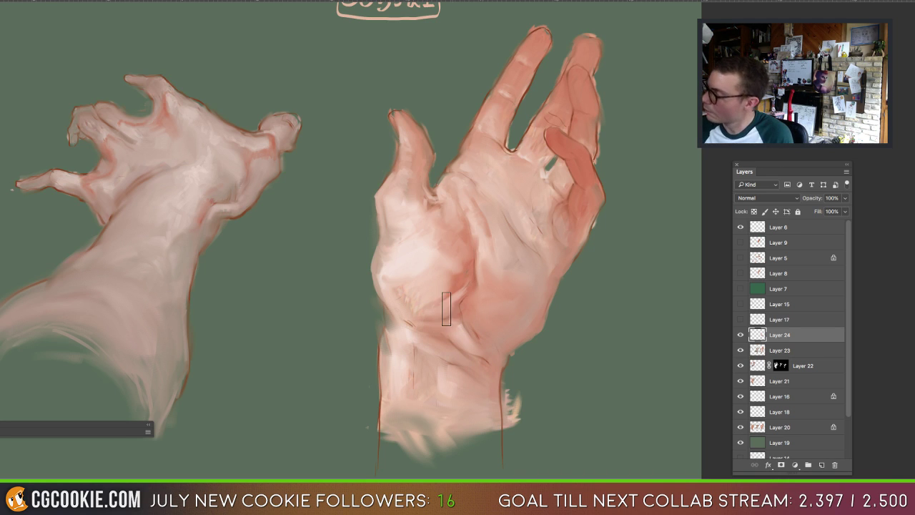
mouse_move(457, 342)
mouse_down()
mouse_move(441, 346)
mouse_move(419, 327)
mouse_move(416, 339)
mouse_move(439, 342)
mouse_up()
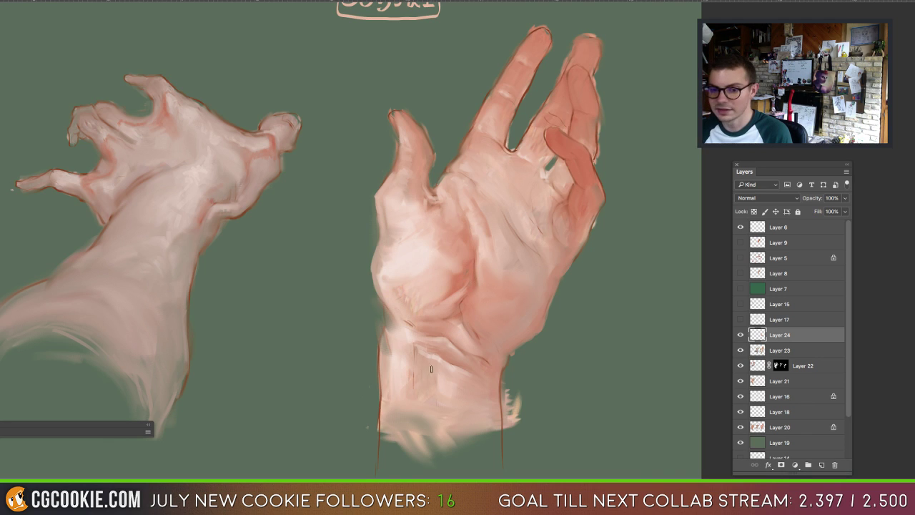
drag(431, 369, 449, 377)
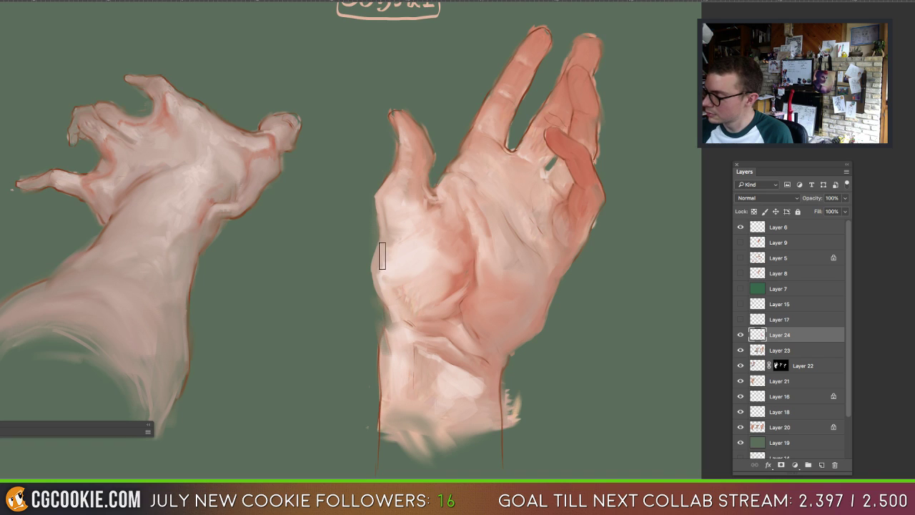
Step: Lighten the wrist's left edge with pale vertical strokes, undoing one and nudging part slightly
drag(403, 303, 404, 304)
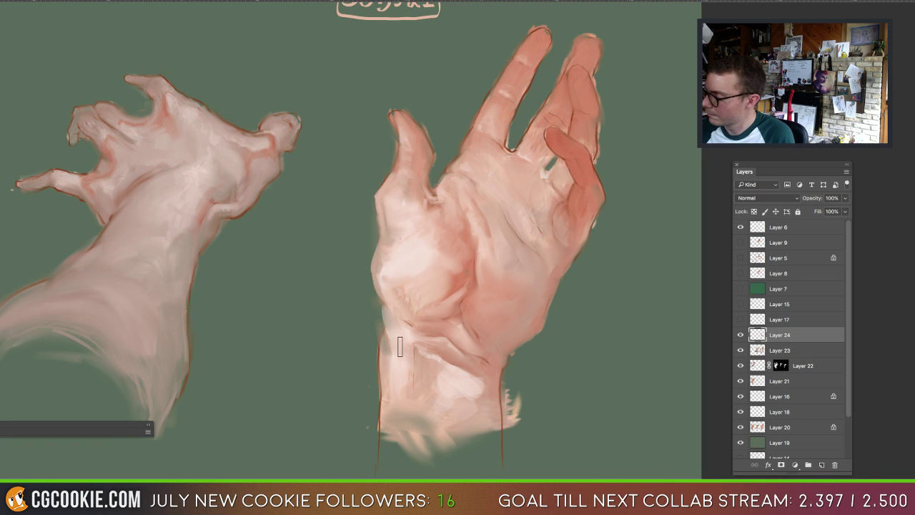
mouse_move(400, 347)
mouse_down()
mouse_move(390, 342)
mouse_move(390, 409)
mouse_up()
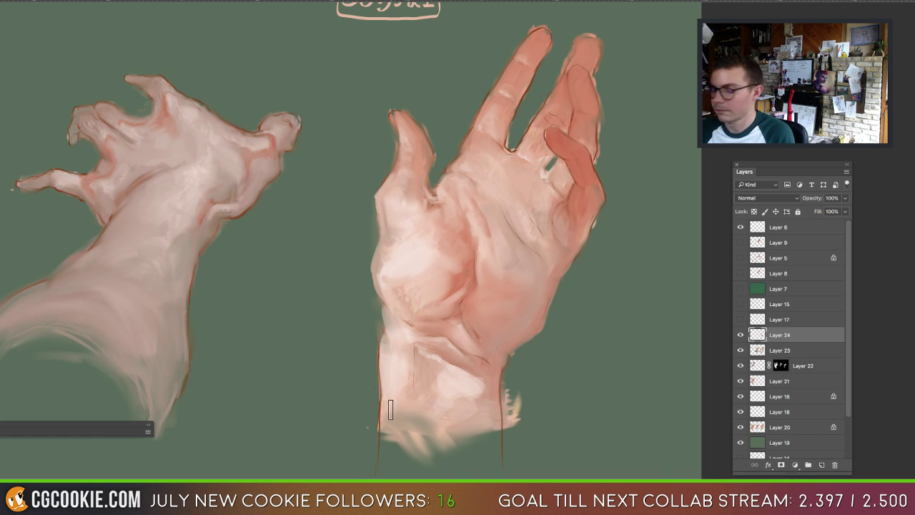
drag(425, 367, 421, 410)
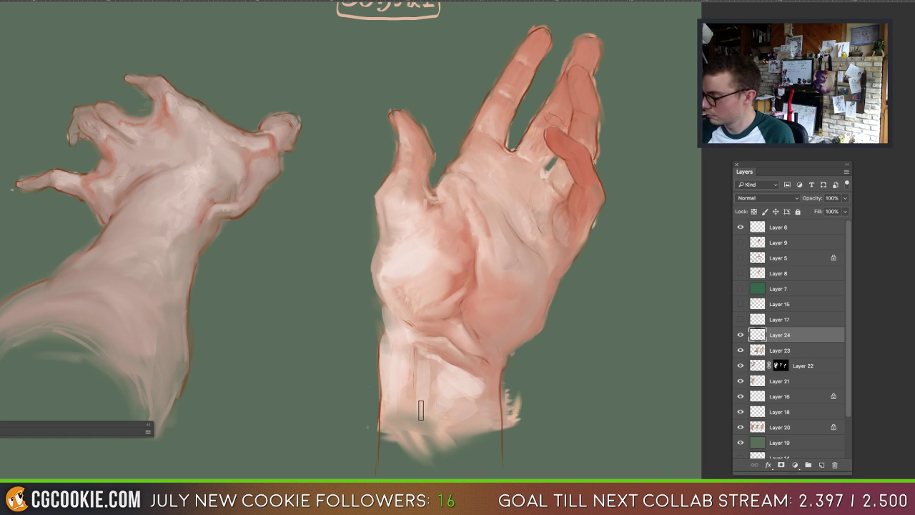
key(ctrl+z)
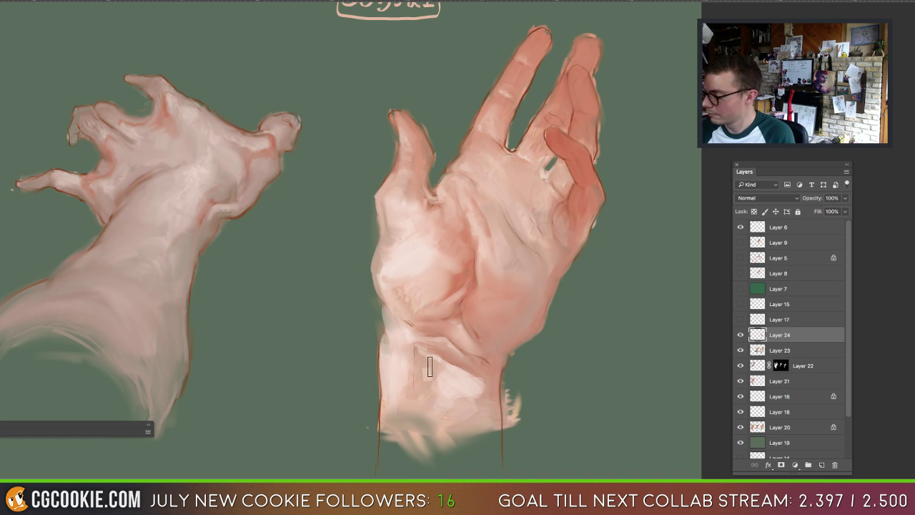
mouse_move(430, 366)
mouse_down()
mouse_move(424, 426)
mouse_move(424, 404)
mouse_move(426, 423)
mouse_move(447, 396)
mouse_up()
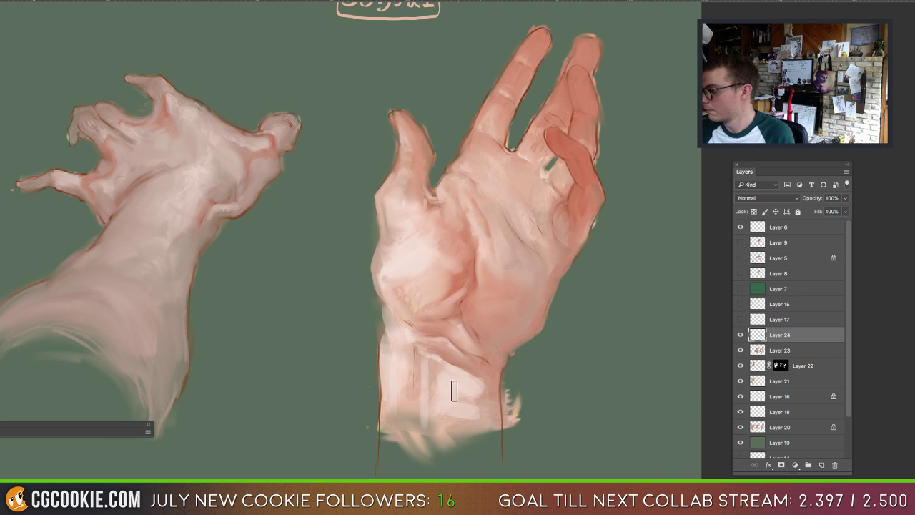
Step: Blend shading across the wrist with a 98 px brush and sample the finger colour
mouse_move(462, 403)
mouse_down()
mouse_move(482, 397)
mouse_move(458, 419)
mouse_move(459, 401)
mouse_move(483, 427)
mouse_move(476, 459)
mouse_move(462, 431)
mouse_move(422, 455)
mouse_move(422, 432)
mouse_move(467, 458)
mouse_move(493, 426)
mouse_move(489, 455)
mouse_move(484, 376)
mouse_move(493, 336)
mouse_up()
mouse_move(520, 244)
mouse_down()
mouse_move(482, 370)
mouse_move(483, 401)
mouse_move(476, 386)
mouse_move(497, 352)
mouse_move(491, 364)
mouse_move(492, 338)
mouse_move(490, 348)
mouse_up()
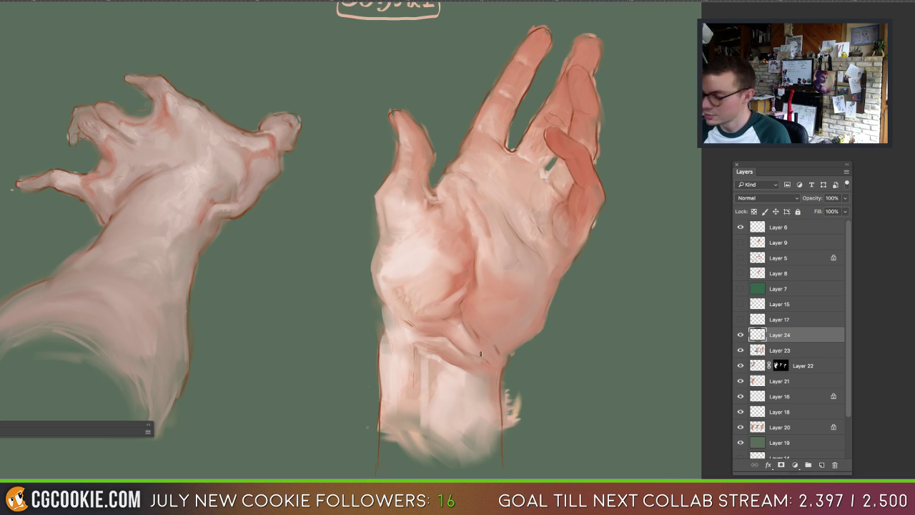
alt+click(576, 165)
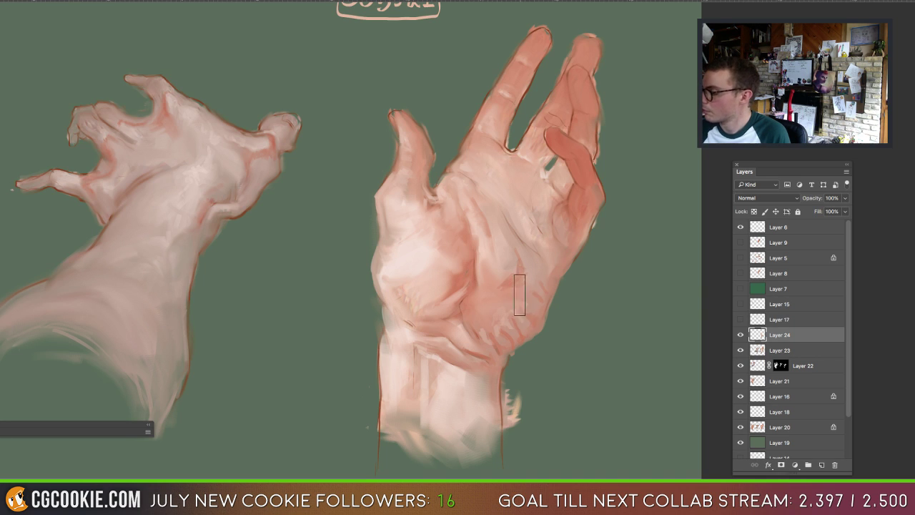
Step: Enlarge the brush to about 141 px for further palm shading
drag(522, 280, 518, 276)
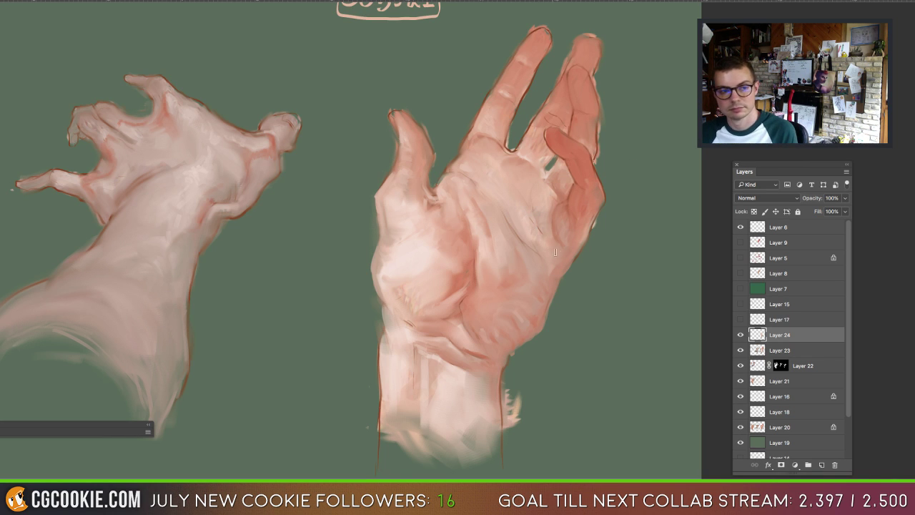
Step: Narrow the brush to paint fine touch-ups on the hand's fingers
alt+right_click(405, 183)
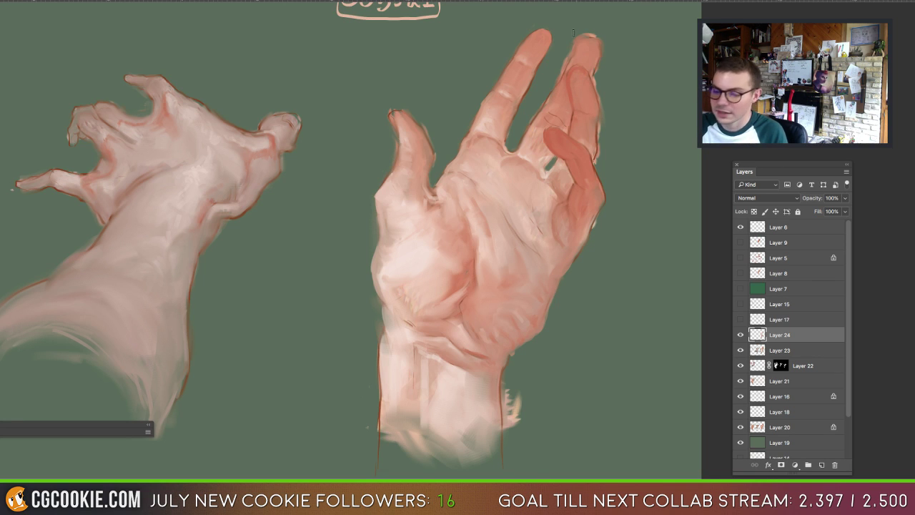
Step: Sample finger skin tones and resize the brush to refine the open hand's finger shading
alt+click(602, 74)
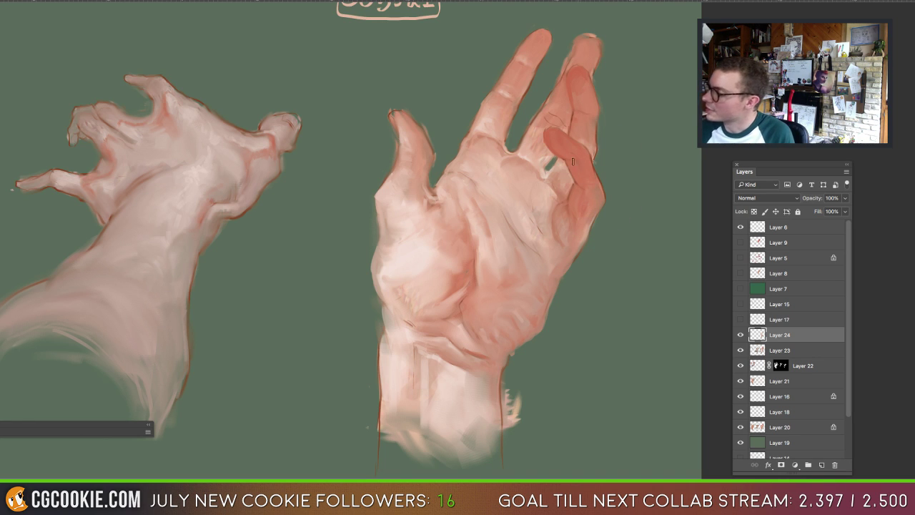
drag(578, 139, 577, 133)
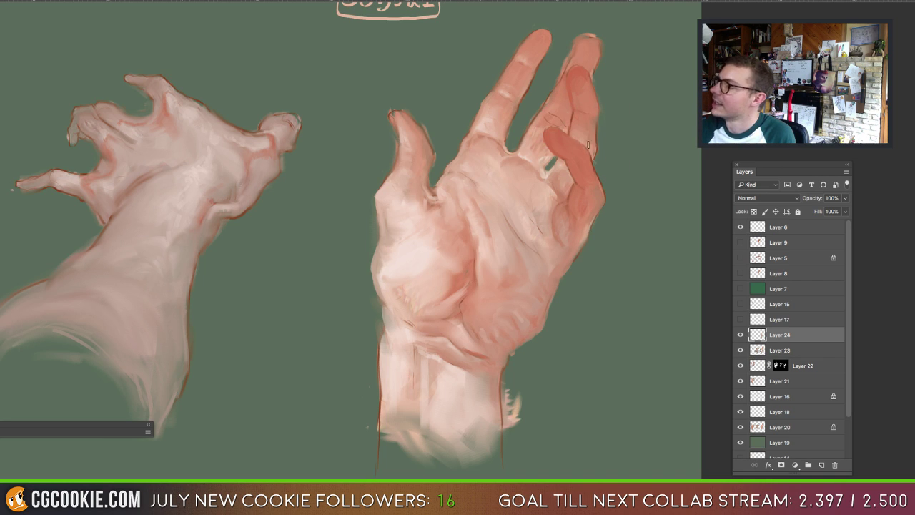
alt+click(574, 81)
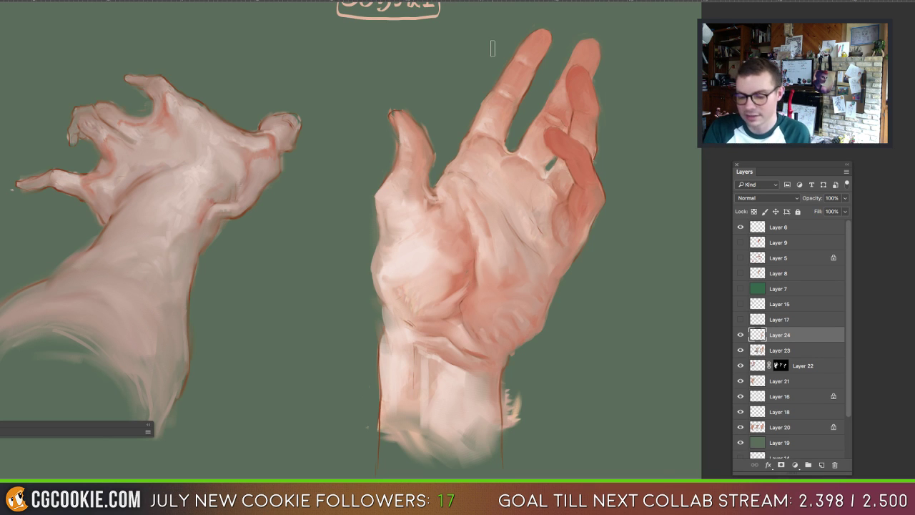
key(ctrl+minus)
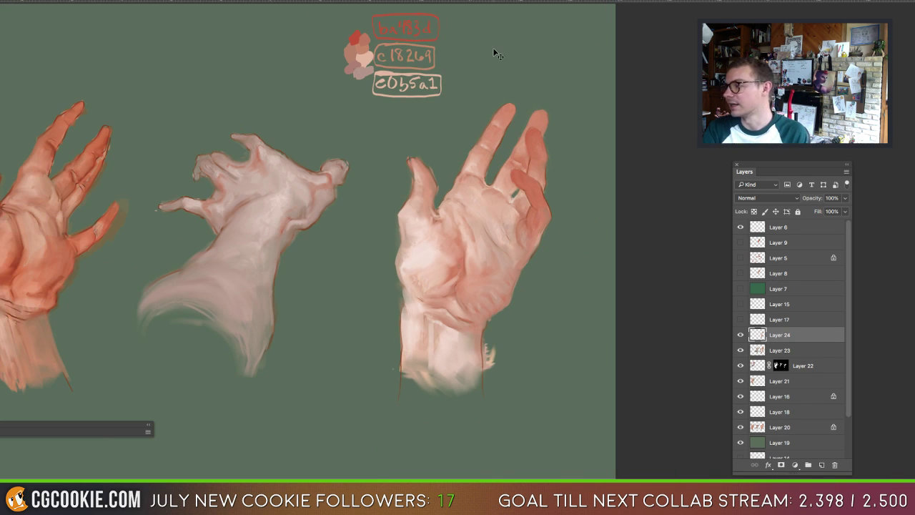
key(ctrl+plus)
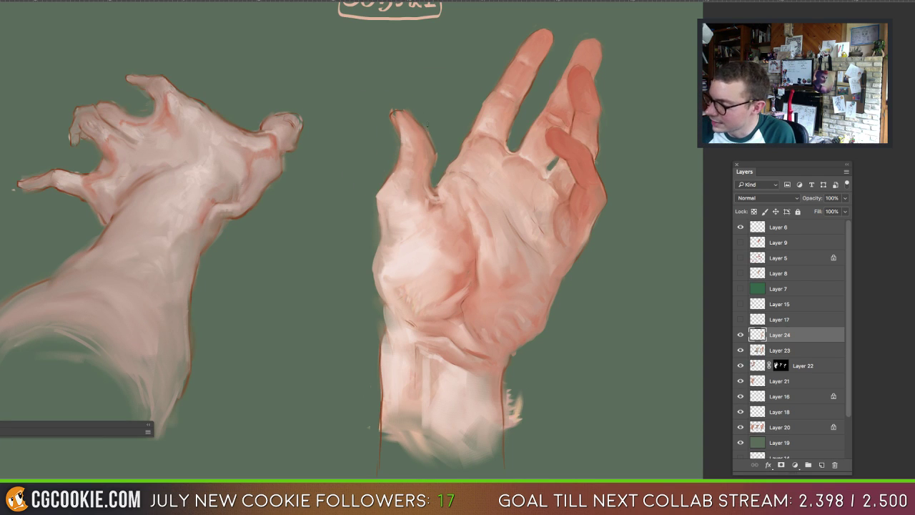
drag(409, 122, 411, 123)
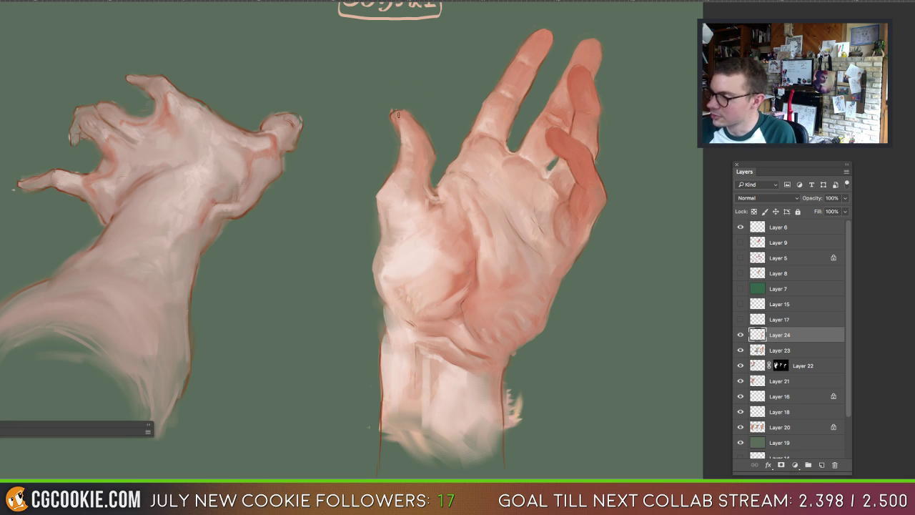
Step: Tidy both wrist edges with a 30 px brush in palm skin tone, then zoom out
right_click(420, 196)
key(Escape)
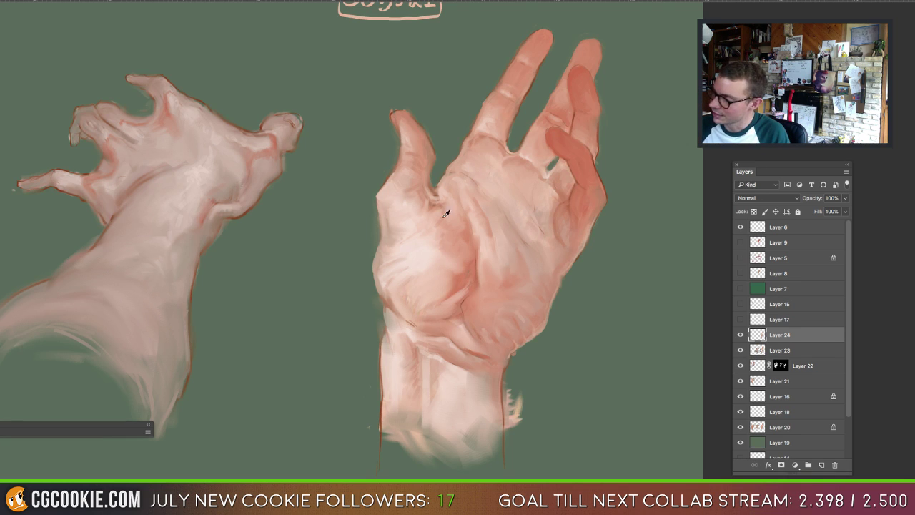
alt+click(429, 236)
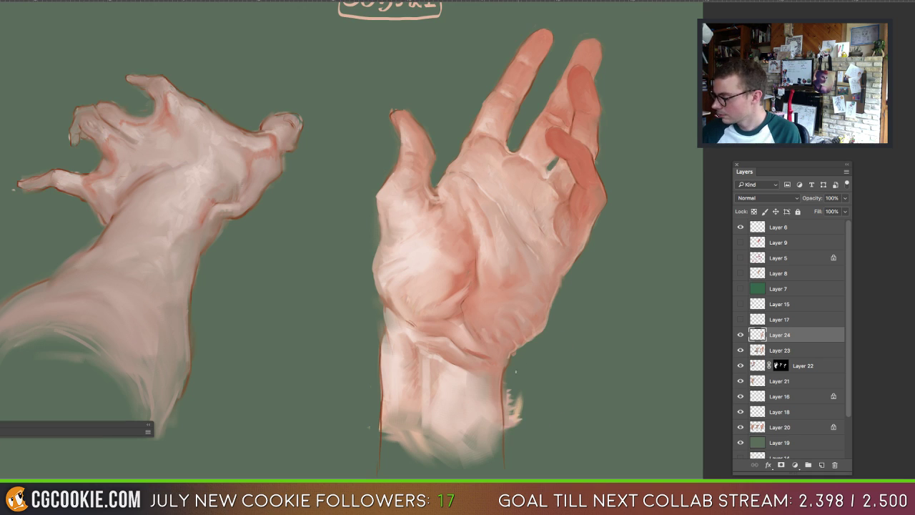
mouse_move(516, 372)
mouse_down()
mouse_move(512, 439)
mouse_move(511, 394)
mouse_move(514, 412)
mouse_move(522, 410)
mouse_move(506, 464)
mouse_move(488, 450)
mouse_up()
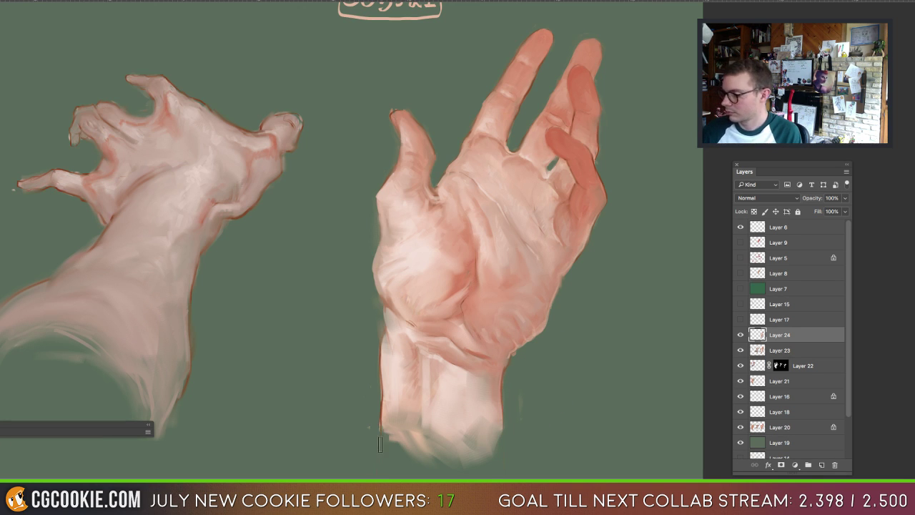
mouse_move(382, 415)
mouse_down()
mouse_move(384, 386)
mouse_move(398, 433)
mouse_up()
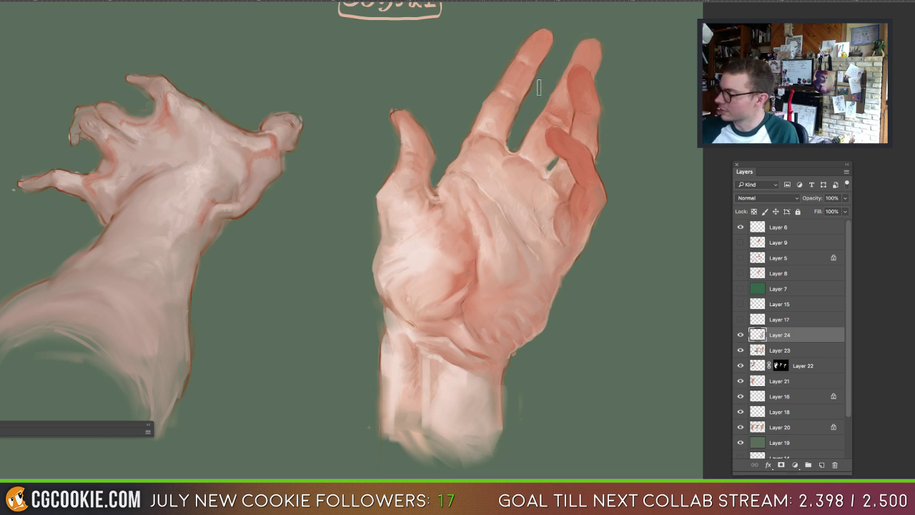
key(ctrl+minus)
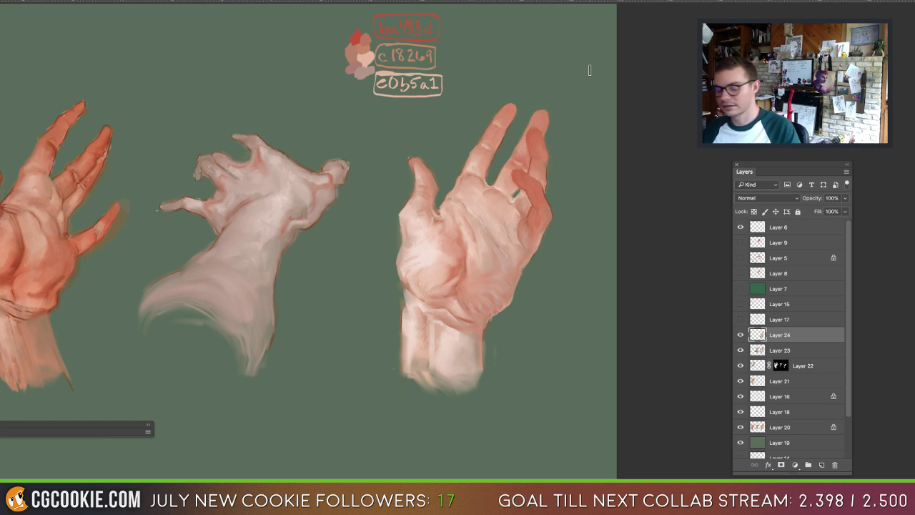
Step: Remove Layer 25 and combine Layers 20 through 24 into a new Group 2
key(ctrl+Tab)
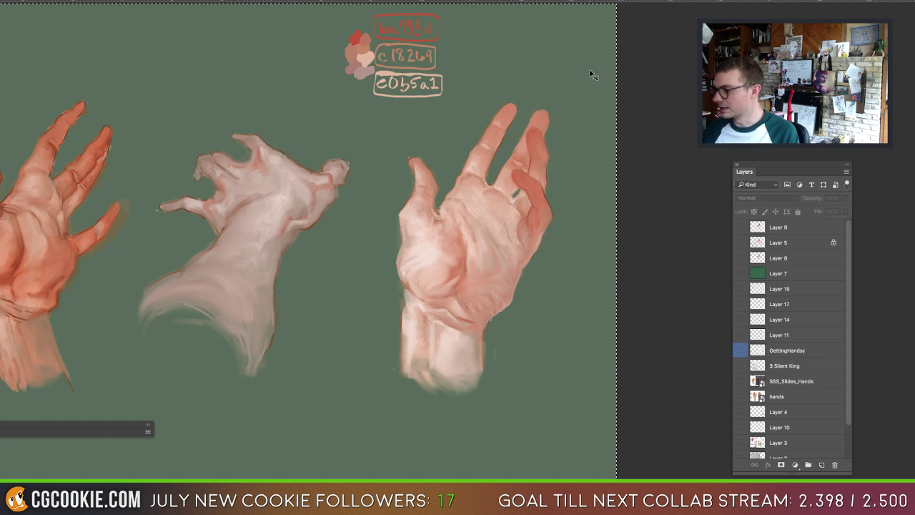
key(ctrl+Tab)
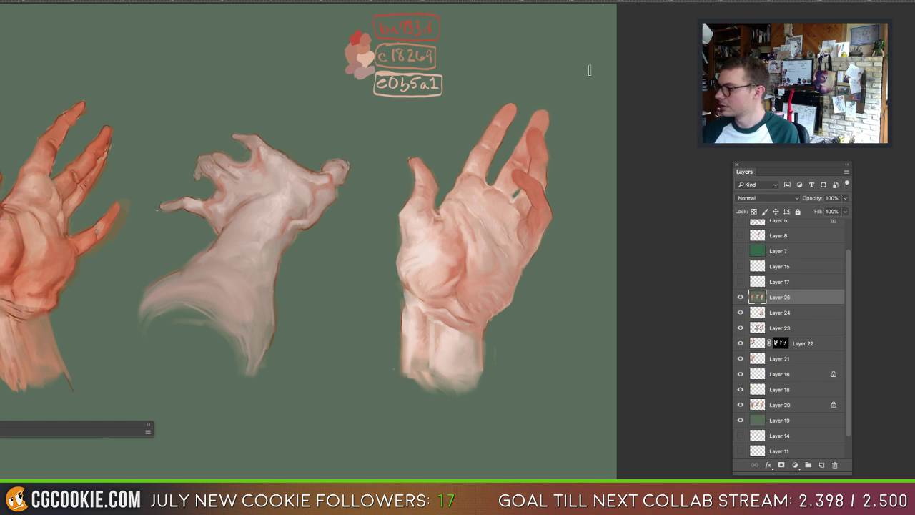
key(BackSpace)
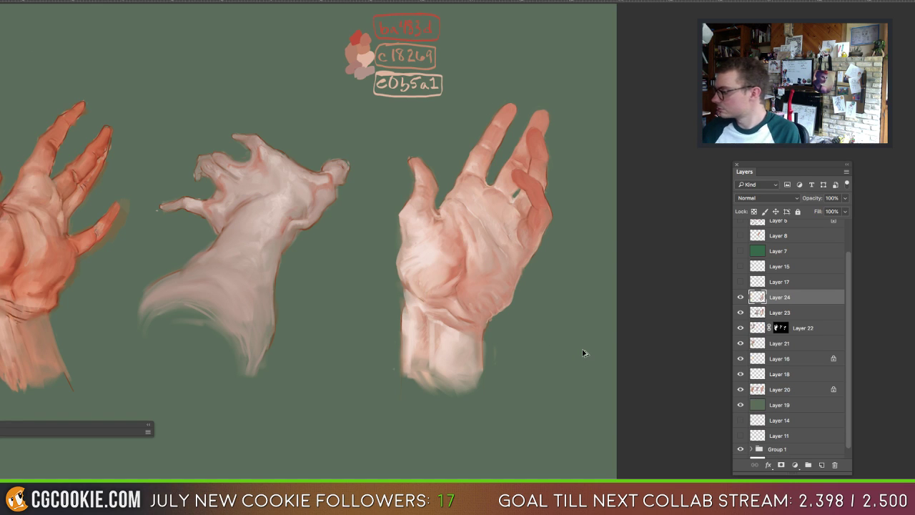
key(ctrl+z)
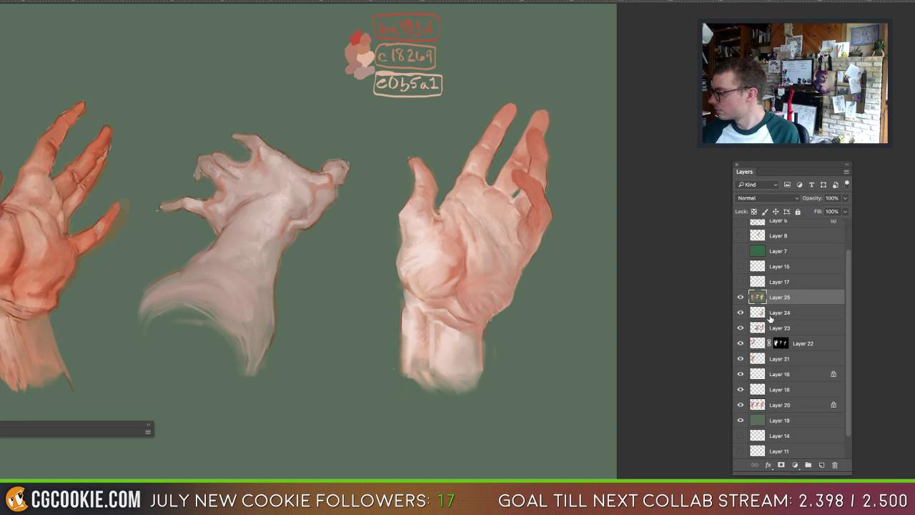
key(BackSpace)
shift+click(769, 389)
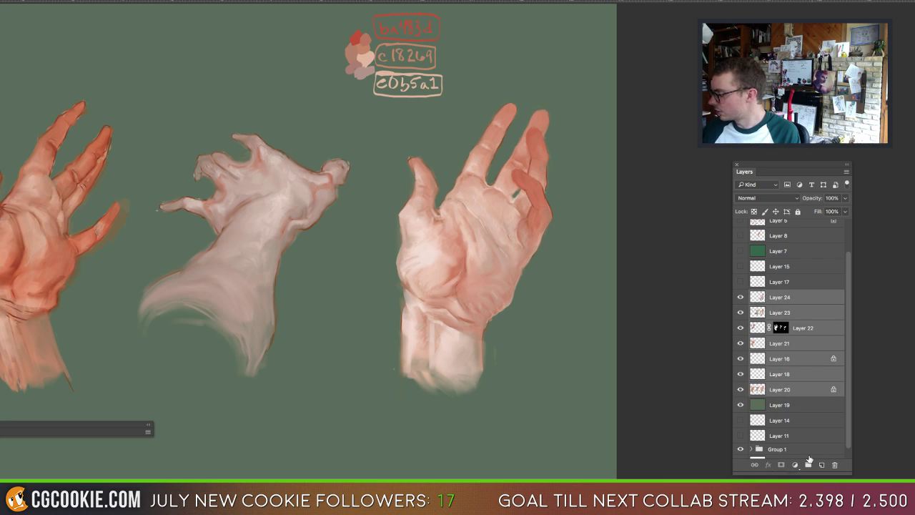
click(808, 465)
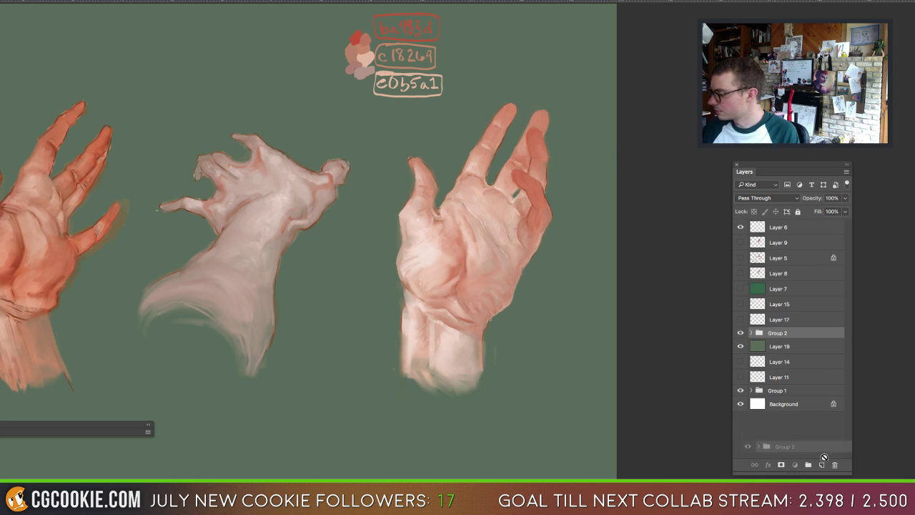
Step: Duplicate Group 2 as a merged Group 2 copy and toggle its visibility to compare
drag(824, 457, 821, 465)
click(741, 335)
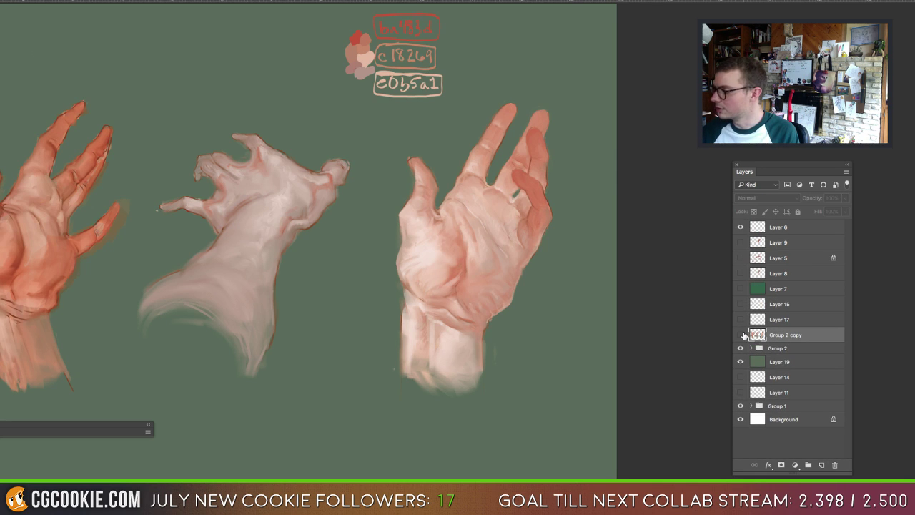
click(742, 335)
click(741, 334)
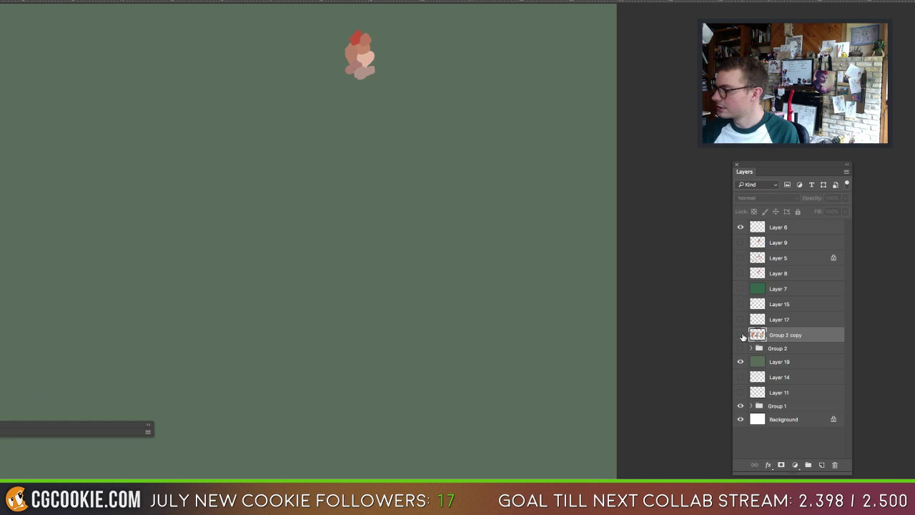
click(742, 335)
click(742, 335)
click(741, 335)
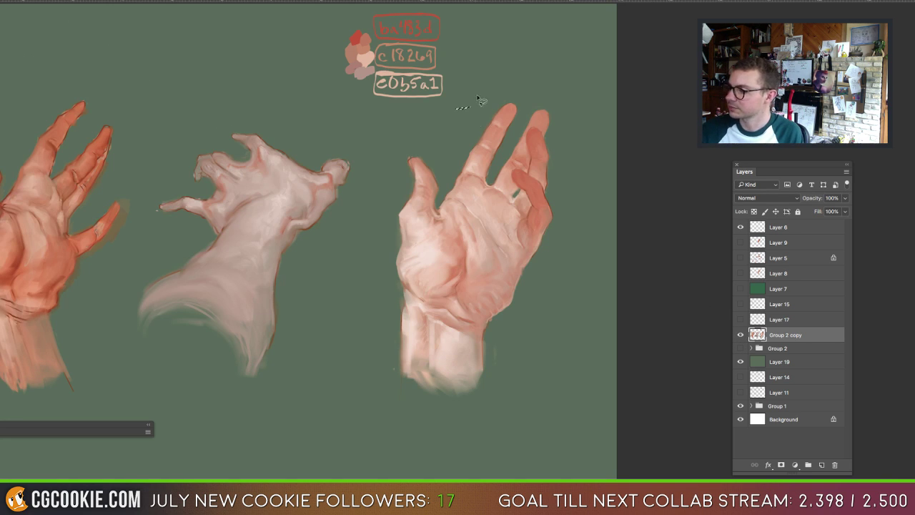
mouse_move(480, 83)
mouse_down()
mouse_move(377, 171)
mouse_move(352, 344)
mouse_move(417, 444)
mouse_move(556, 330)
mouse_move(552, 84)
mouse_move(511, 71)
mouse_up()
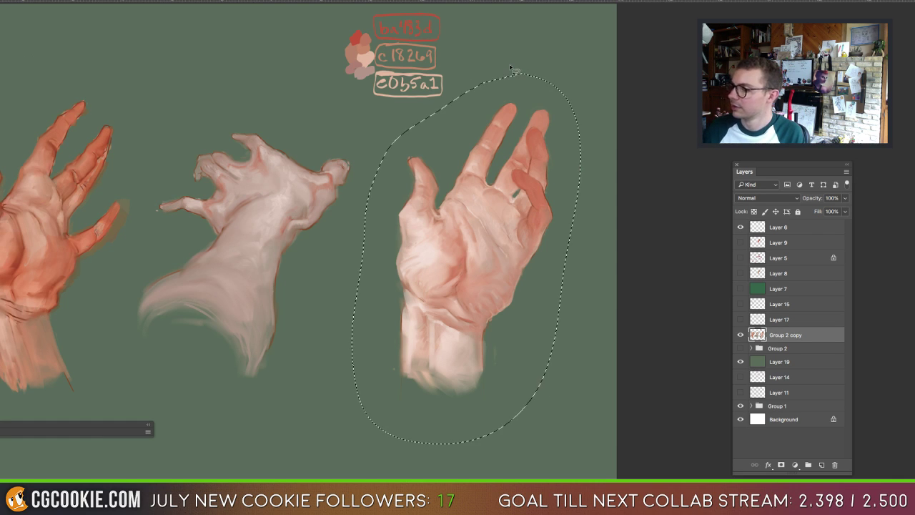
key(ctrl+d)
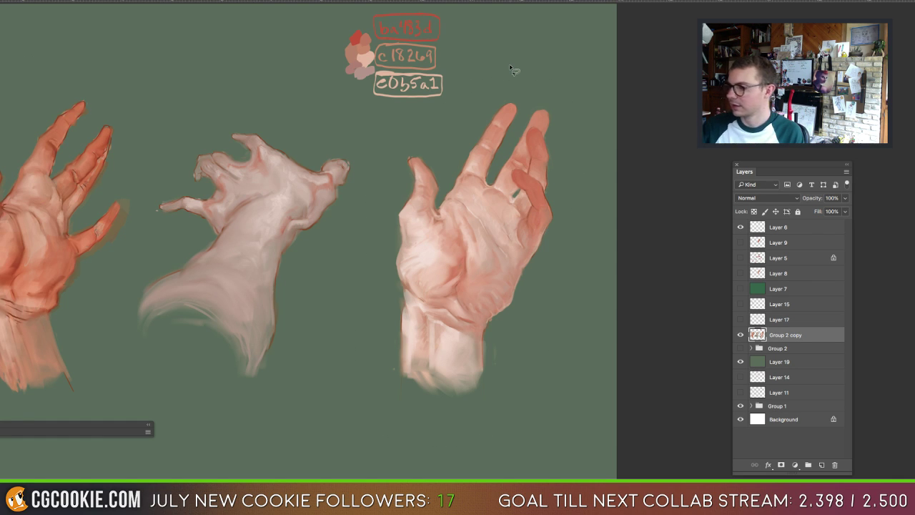
Step: Start a Color Balance adjustment on Group 2 copy from Image > Adjustments
click(100, 0)
mouse_move(125, 15)
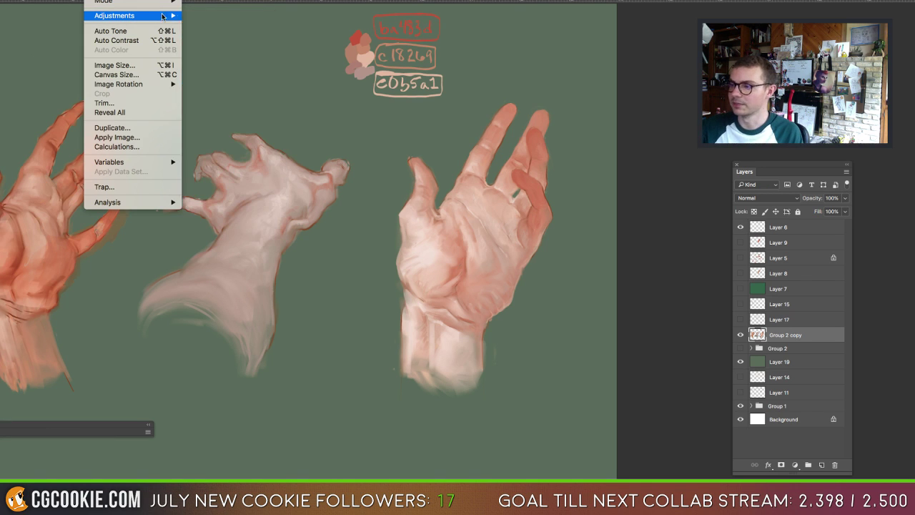
click(425, 112)
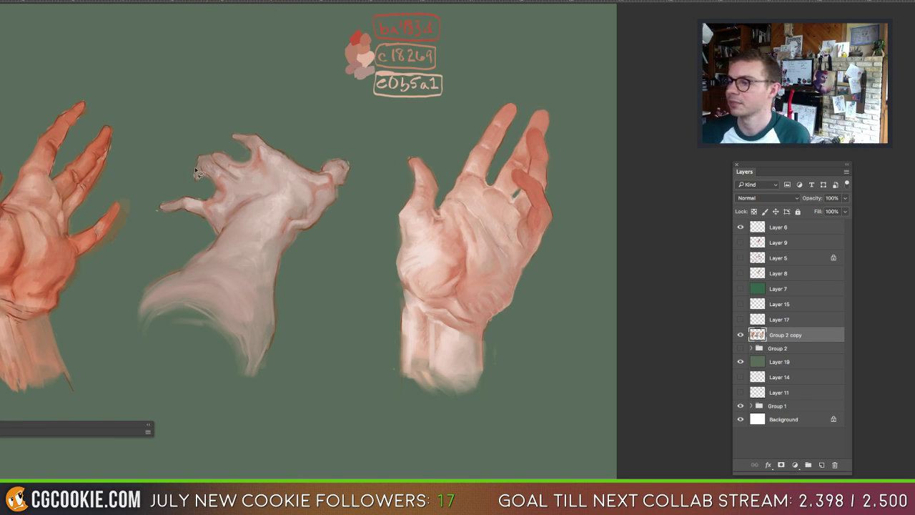
click(100, 0)
mouse_move(157, 15)
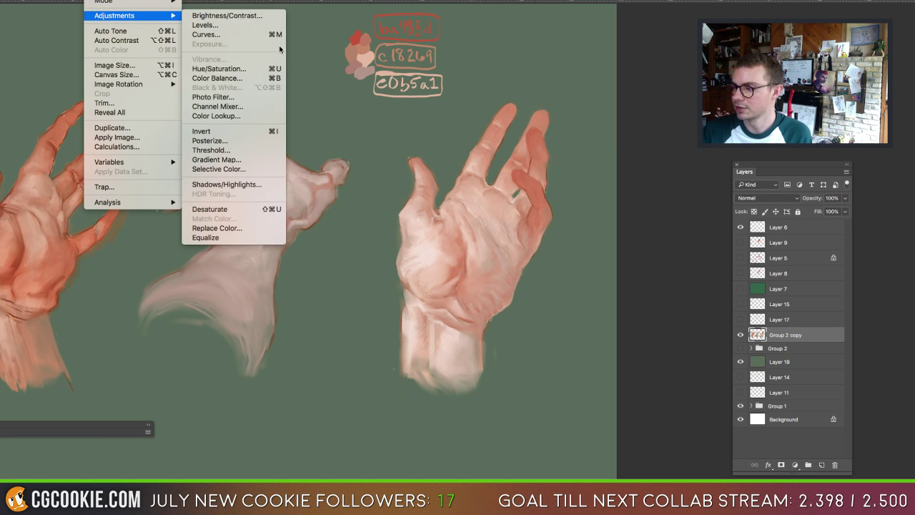
click(218, 78)
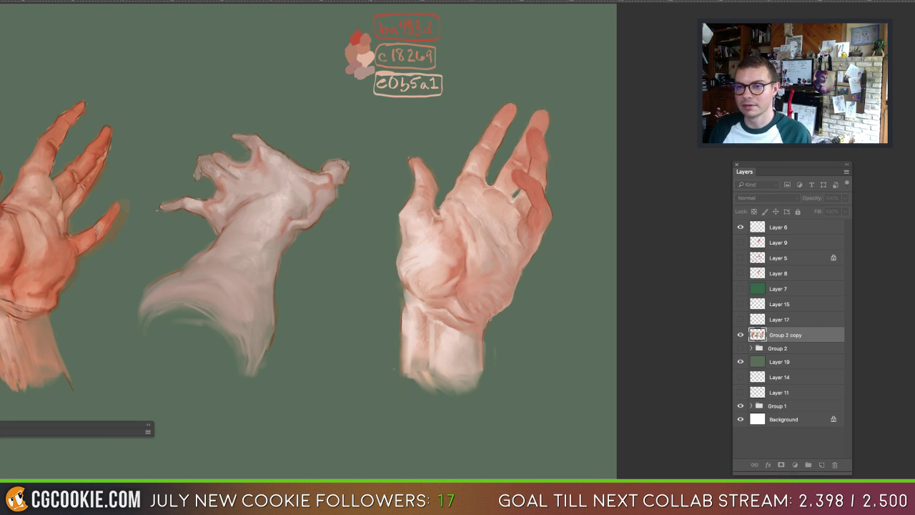
Step: Apply Color Balance with Highlights Yellow/Blue at +60 after trying midtones and shadows
drag(226, 207, 200, 74)
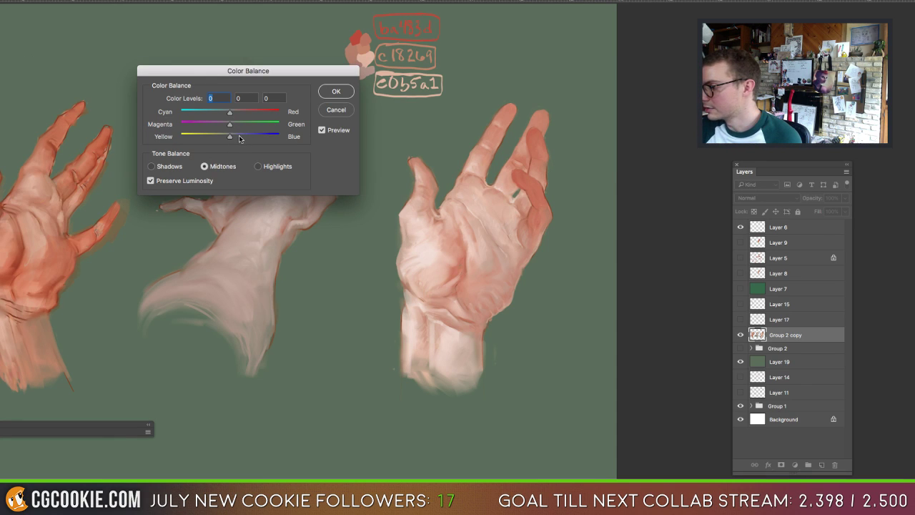
mouse_move(239, 138)
mouse_down()
mouse_move(259, 136)
mouse_move(186, 140)
mouse_move(259, 135)
mouse_up()
click(165, 167)
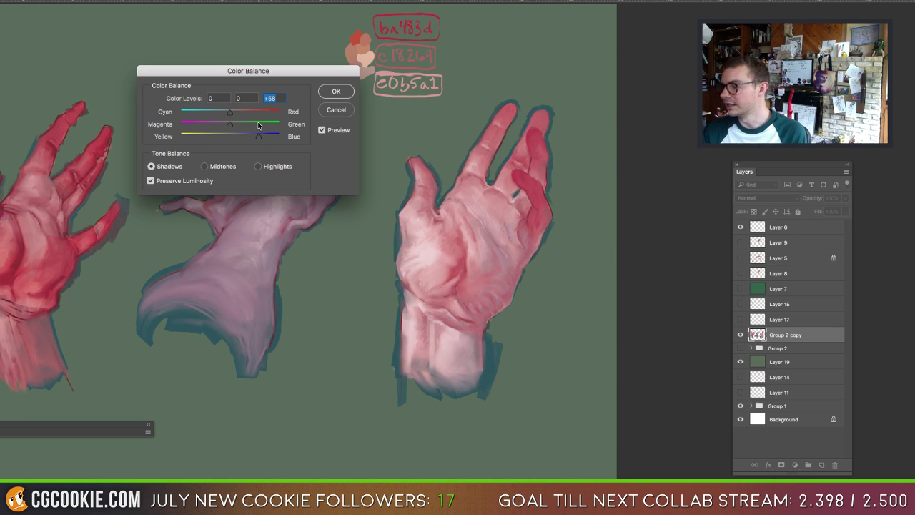
click(259, 166)
drag(229, 136, 261, 136)
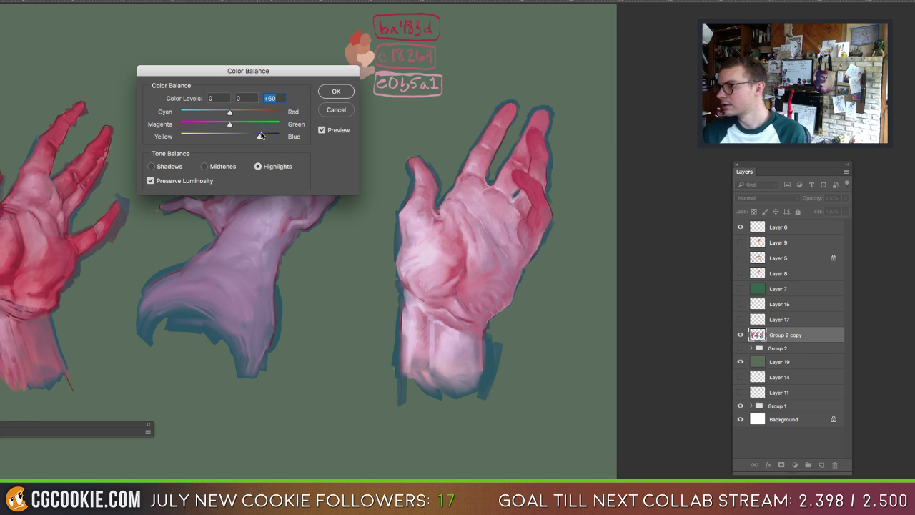
drag(311, 71, 320, 344)
click(318, 330)
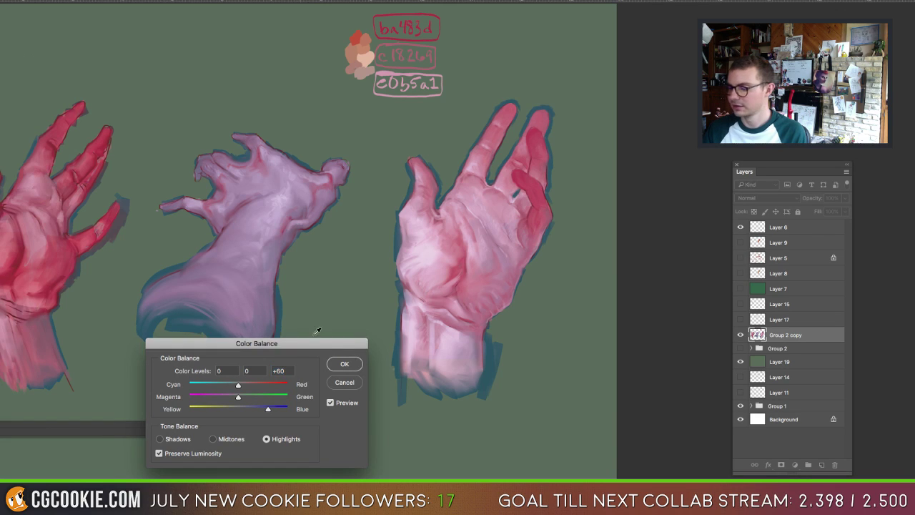
click(352, 362)
Step: Pan to the left hand and toggle undo/redo to compare colours before and after
drag(367, 333, 461, 336)
key(ctrl+z)
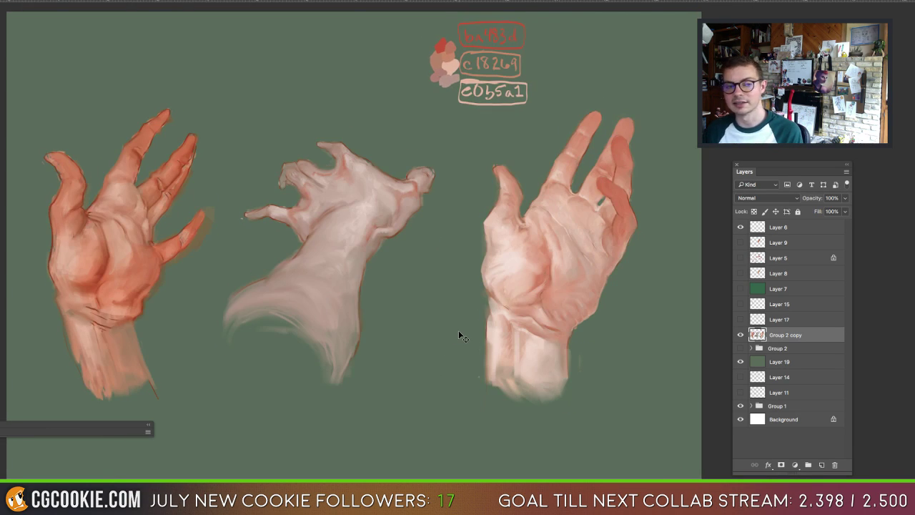
key(ctrl+z)
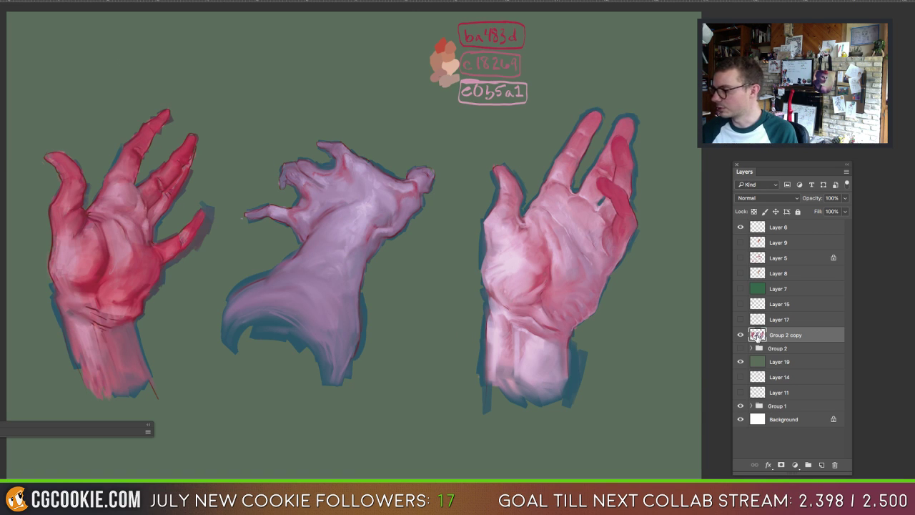
Step: Paint over Layer 19 in dark blue with a wide flat brush, undoing and redoing to compare with the green
click(759, 362)
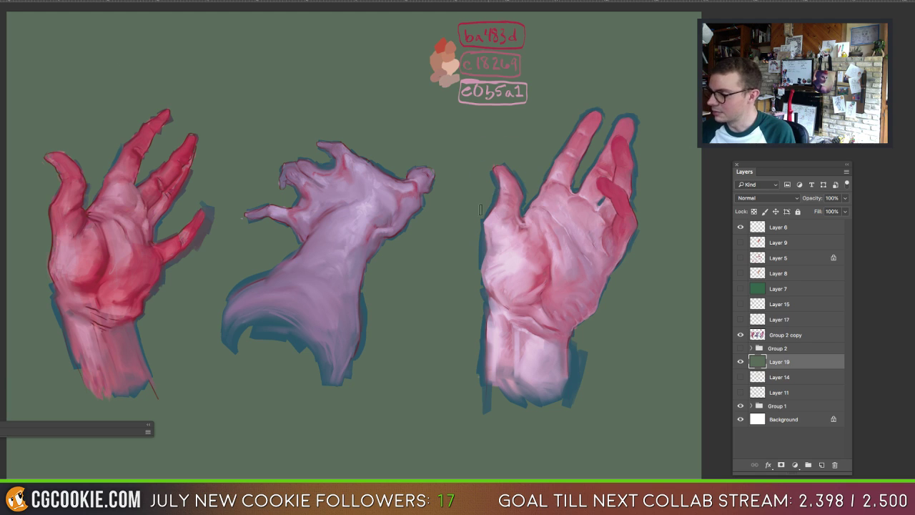
mouse_move(559, 181)
mouse_down()
mouse_move(429, 236)
mouse_move(673, 100)
mouse_up()
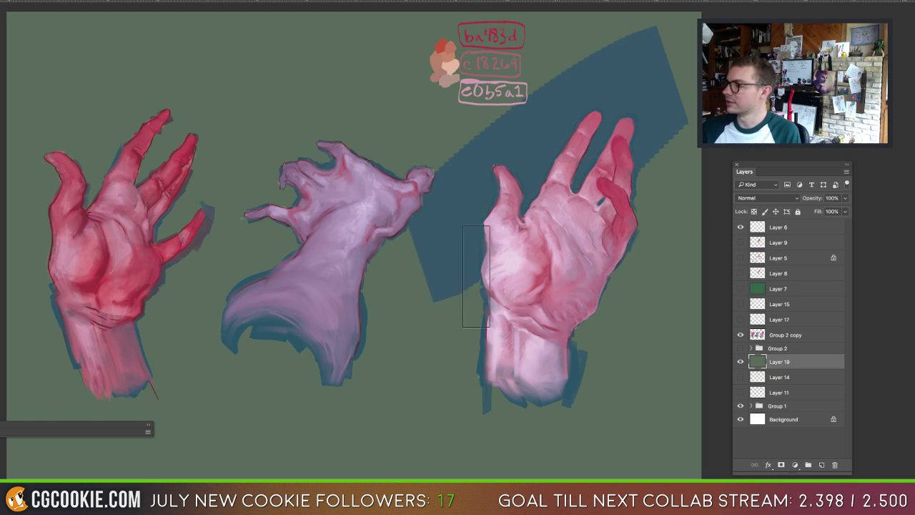
mouse_move(477, 277)
mouse_down()
mouse_move(512, 359)
mouse_move(586, 388)
mouse_move(337, 401)
mouse_move(243, 387)
mouse_move(186, 214)
mouse_move(143, 358)
mouse_move(43, 322)
mouse_move(13, 419)
mouse_move(24, 139)
mouse_move(550, 47)
mouse_move(206, 121)
mouse_move(456, 327)
mouse_move(197, 440)
mouse_move(24, 444)
mouse_up()
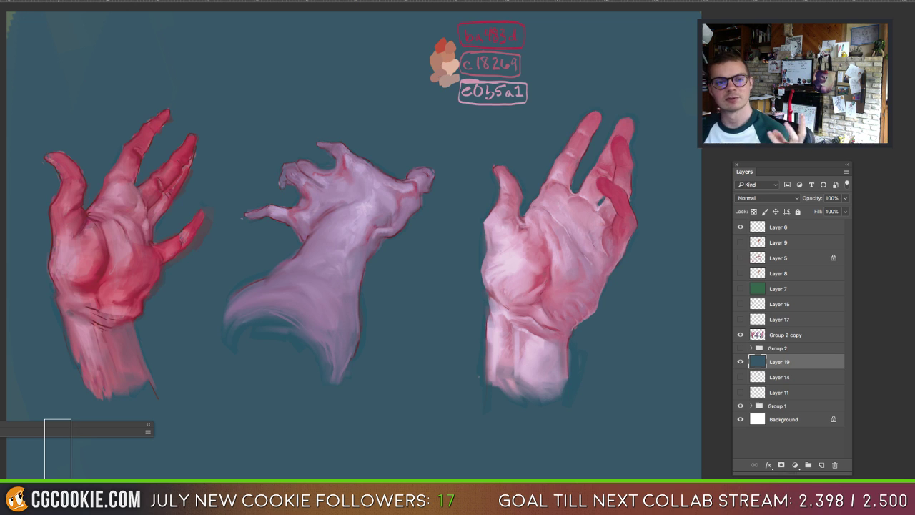
key(ctrl+z)
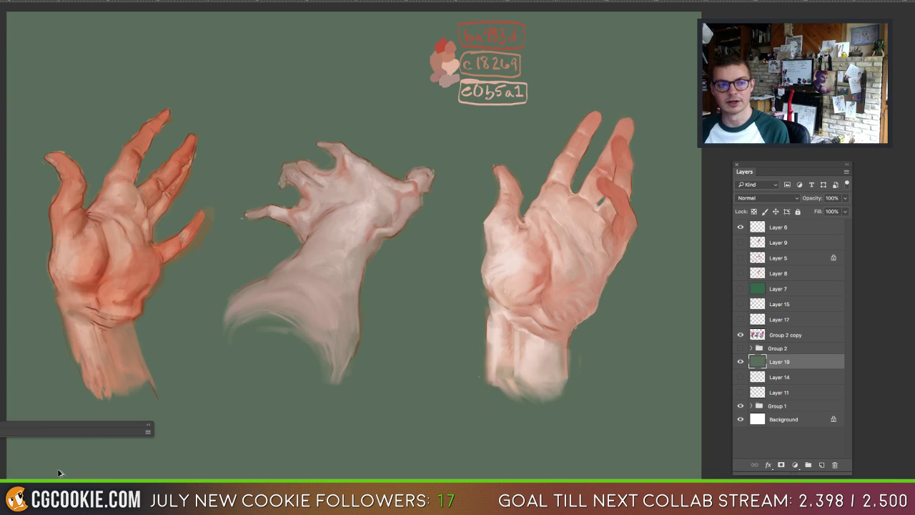
key(ctrl+z)
key(ctrl+z)
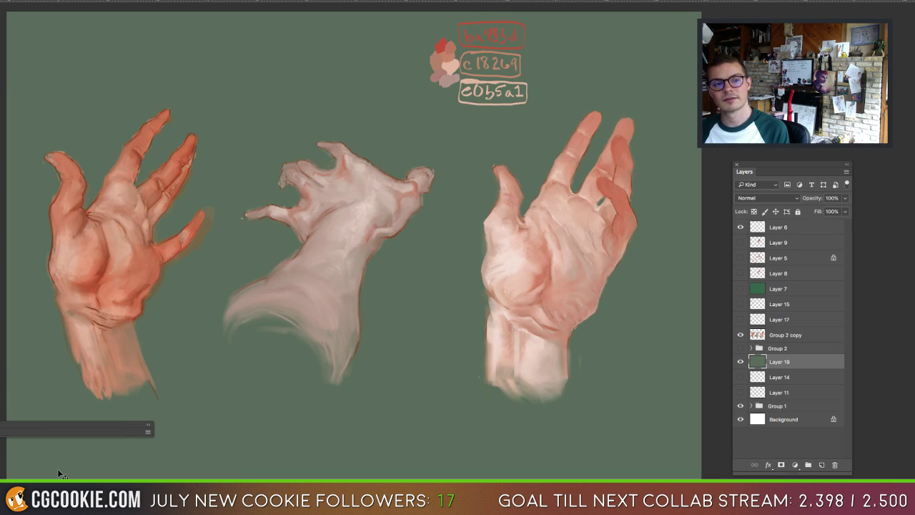
key(ctrl+z)
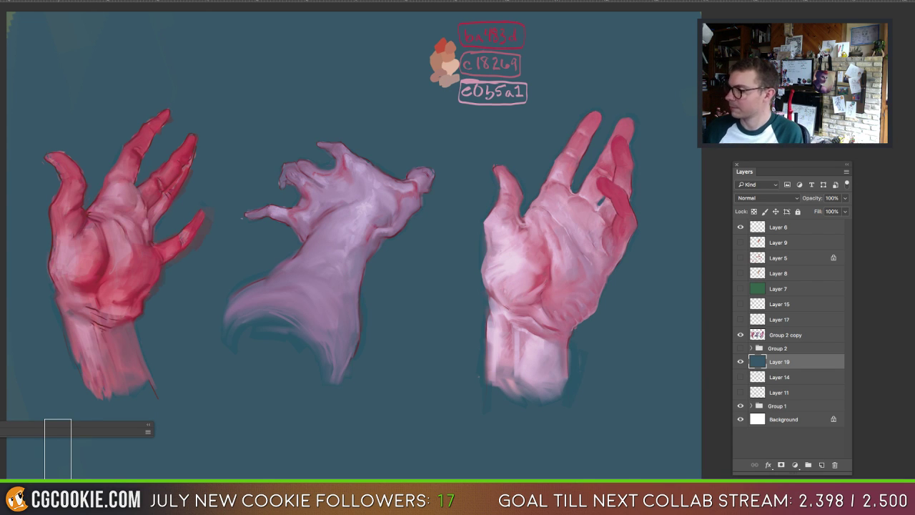
Step: Group Group 2 copy through Layer 19 into Group 3 and duplicate that group
shift+click(785, 334)
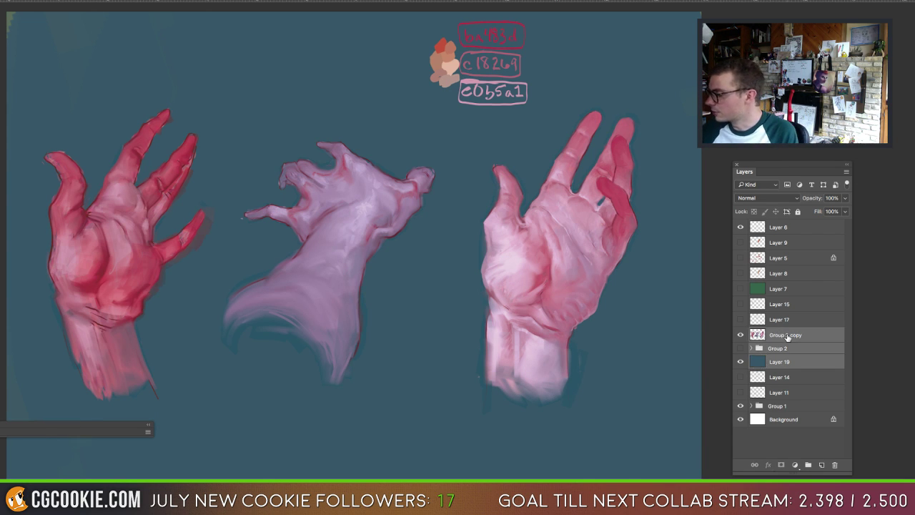
drag(785, 334, 808, 464)
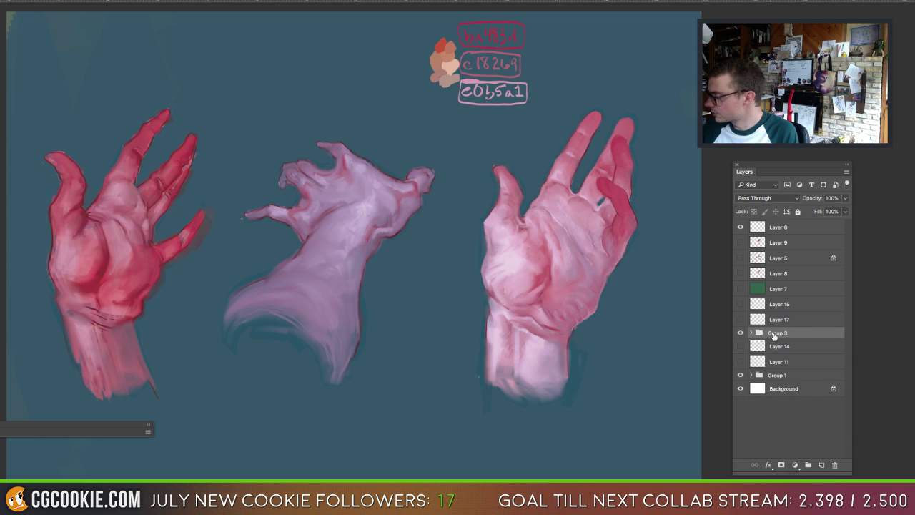
drag(776, 334, 822, 465)
Step: Select Group 2 copy inside Group 3 copy and start an Image > Adjustments > Color Balance
click(752, 334)
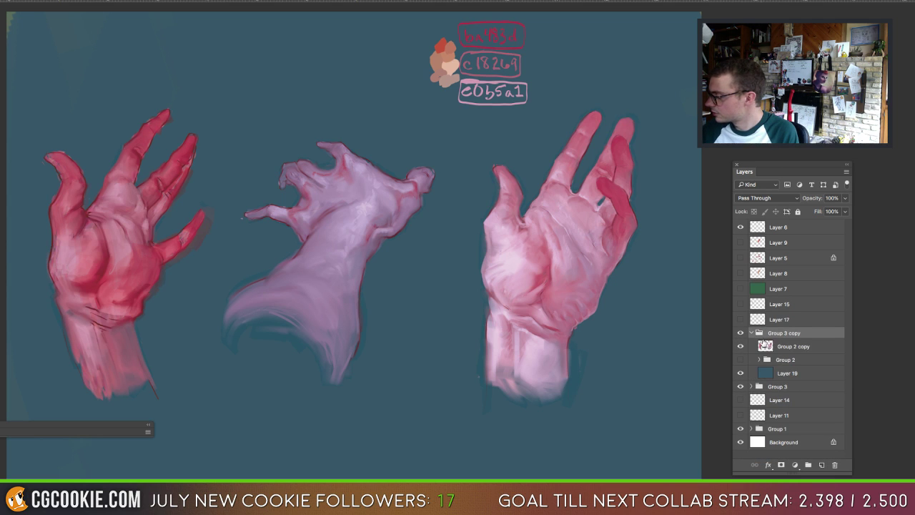
click(794, 347)
click(100, 1)
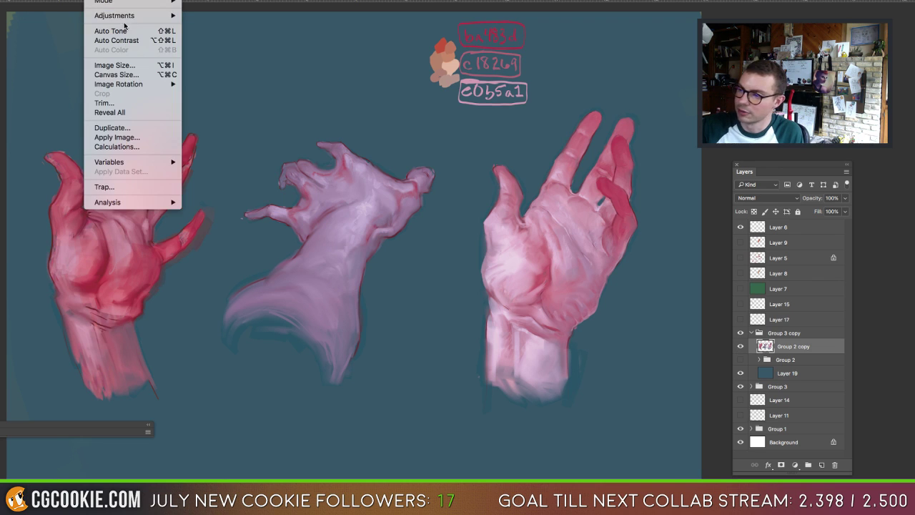
mouse_move(130, 17)
click(248, 79)
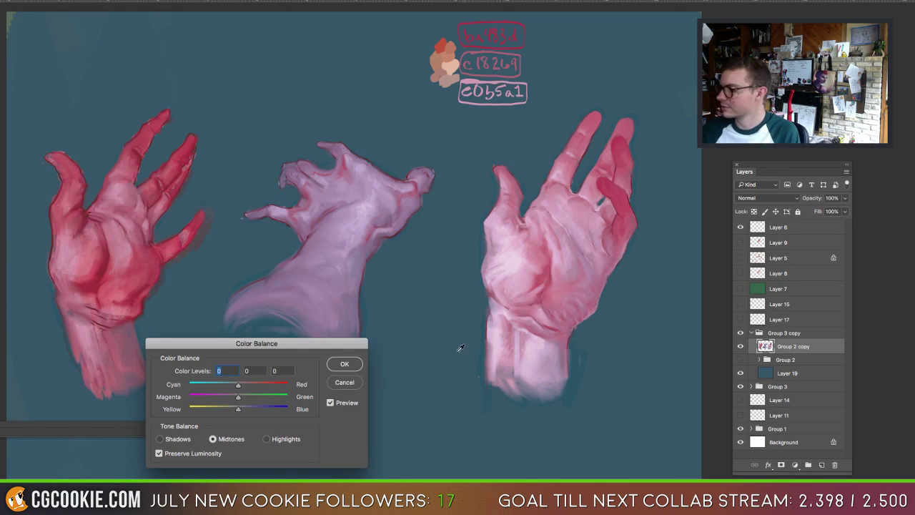
Step: Warm Group 2 copy: midtones toward yellow and green, shadows toward yellow, highlights -15/-4/-14
drag(336, 342, 456, 356)
drag(359, 423, 323, 422)
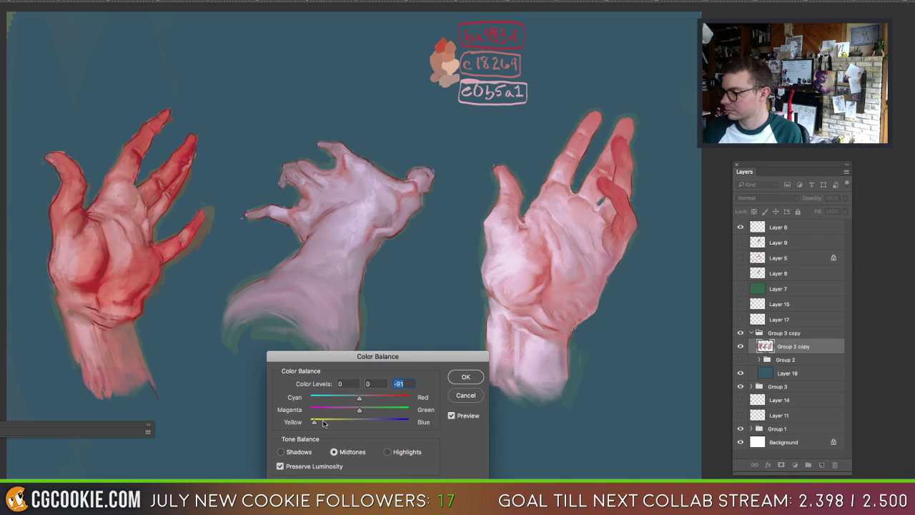
mouse_move(375, 407)
mouse_down()
mouse_move(409, 409)
mouse_move(341, 399)
mouse_move(383, 399)
mouse_up()
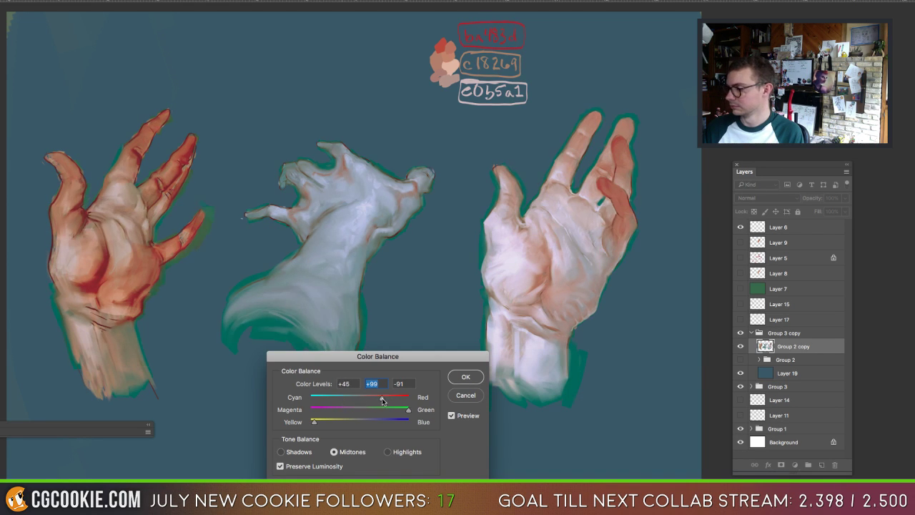
click(309, 451)
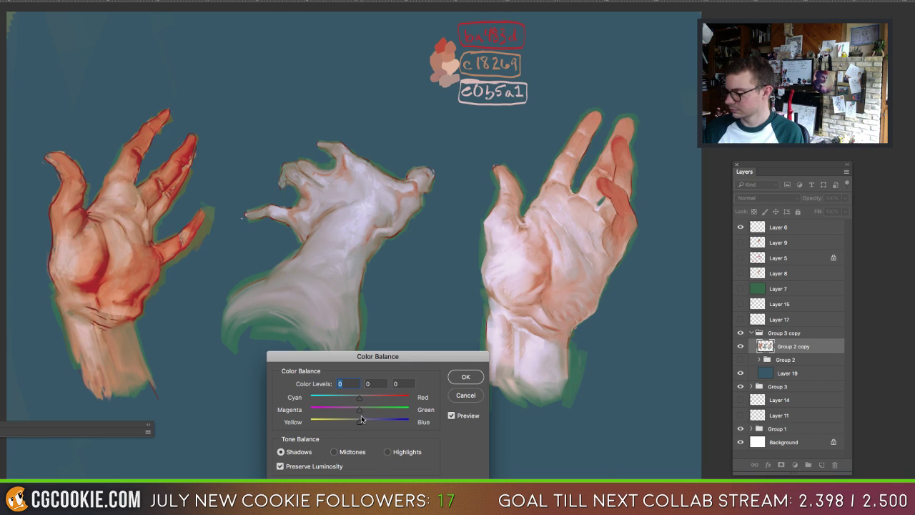
drag(358, 422, 352, 403)
click(386, 451)
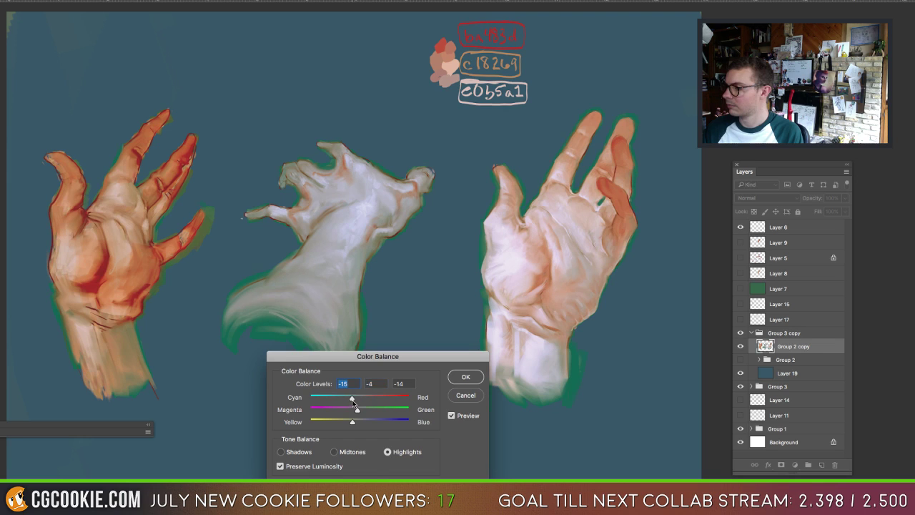
click(456, 380)
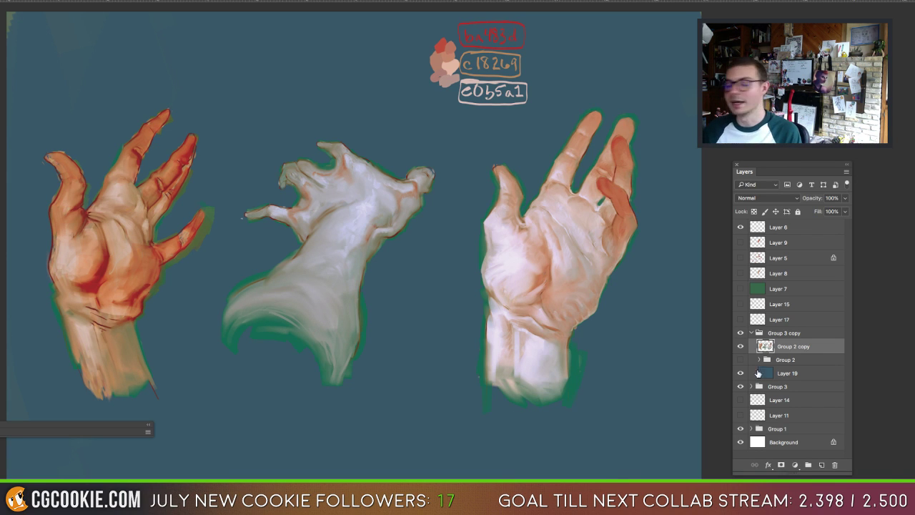
Step: Show the original Group 2, hide Group 2 copy, and expand Group 2
click(741, 360)
click(741, 347)
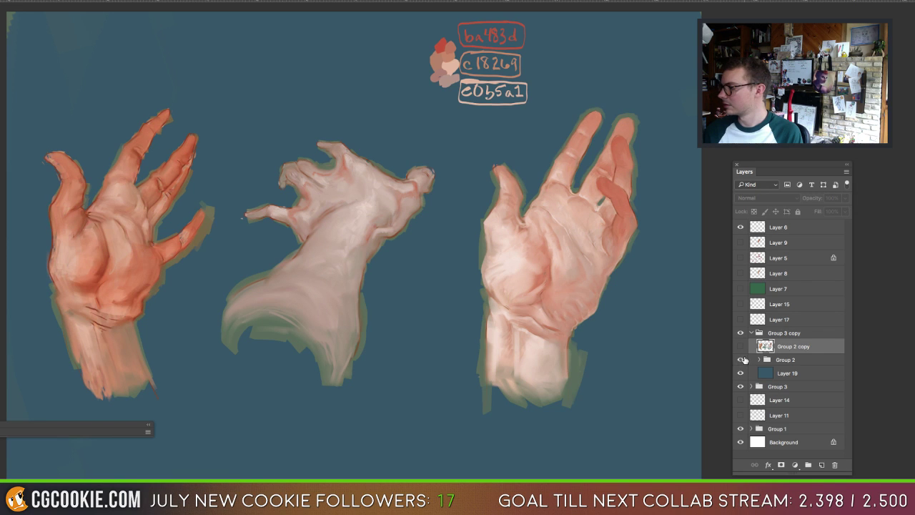
click(758, 360)
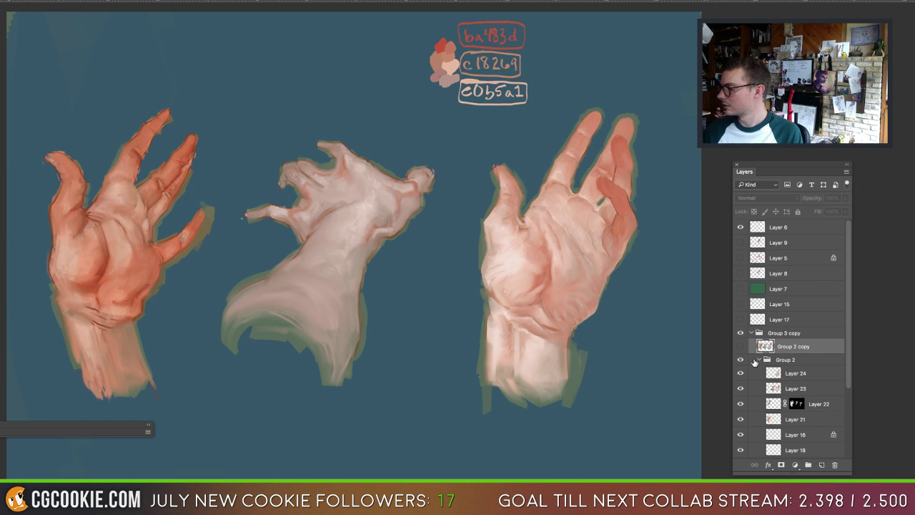
Step: Add new Layer 25 and a trial Gradient Map adjustment, compare it, then delete the Gradient Map
key(ctrl+comma)
key(ctrl+comma)
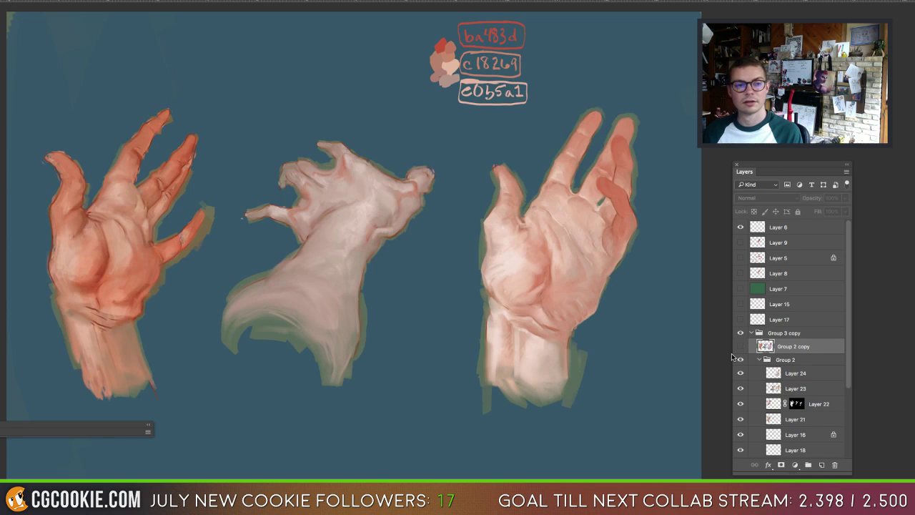
key(ctrl+comma)
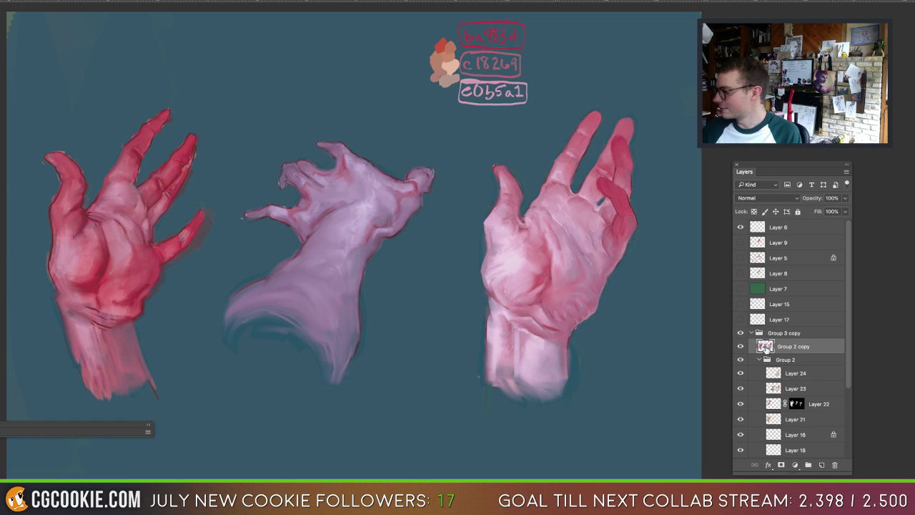
click(823, 465)
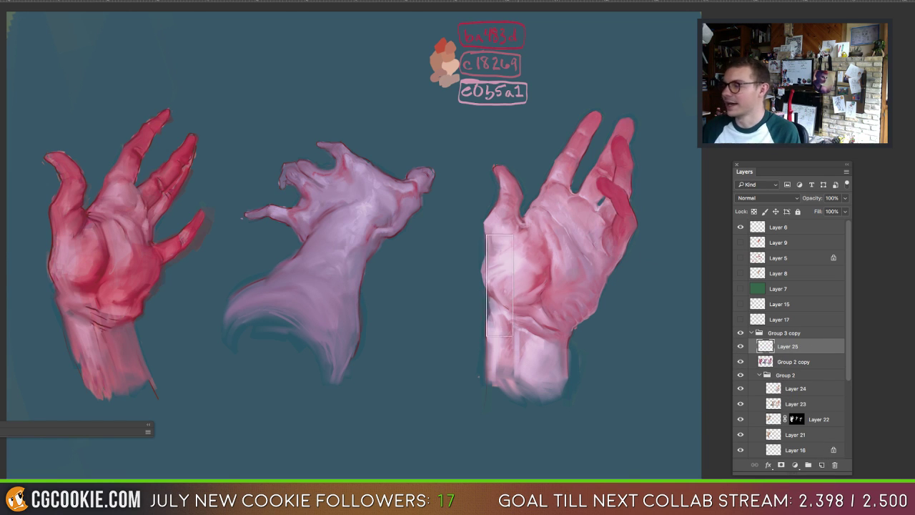
click(795, 465)
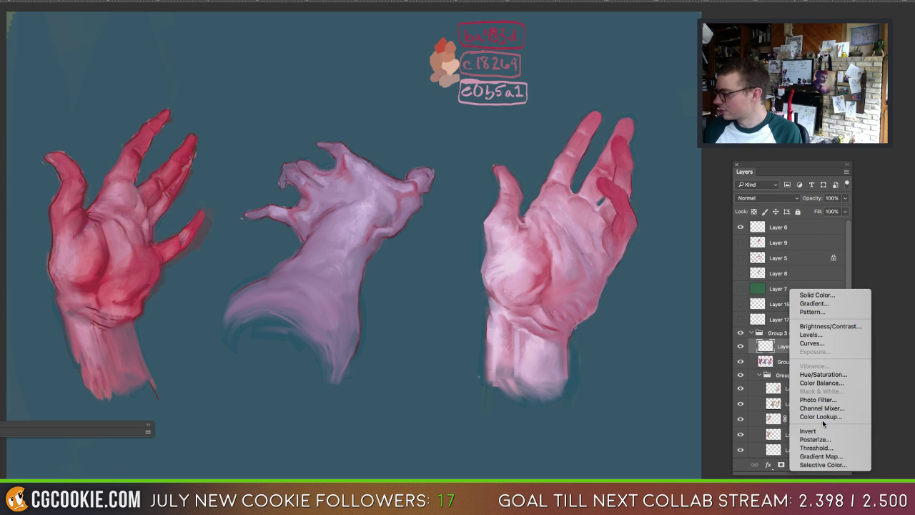
click(821, 456)
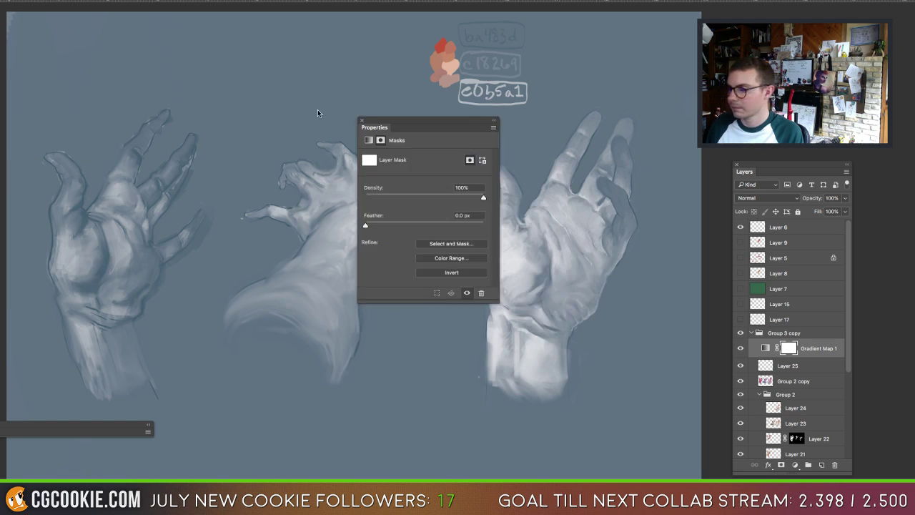
drag(376, 123, 499, 149)
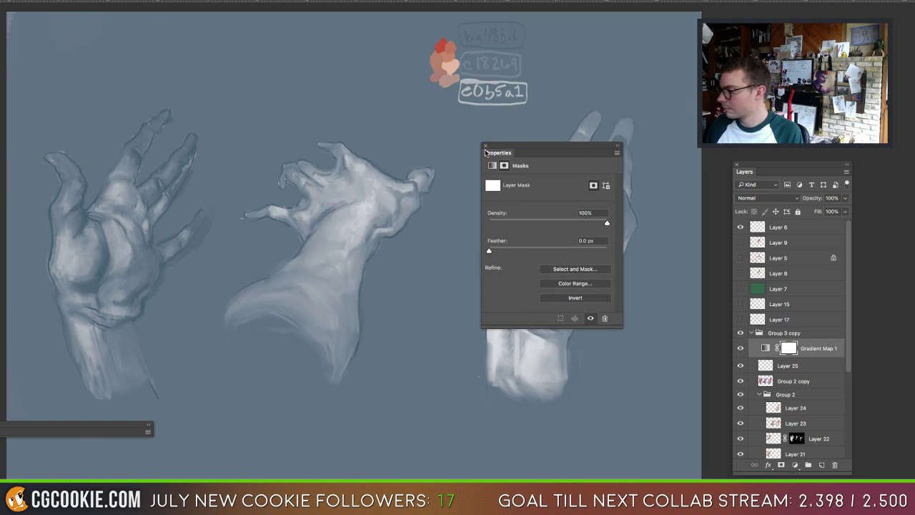
click(740, 348)
click(740, 350)
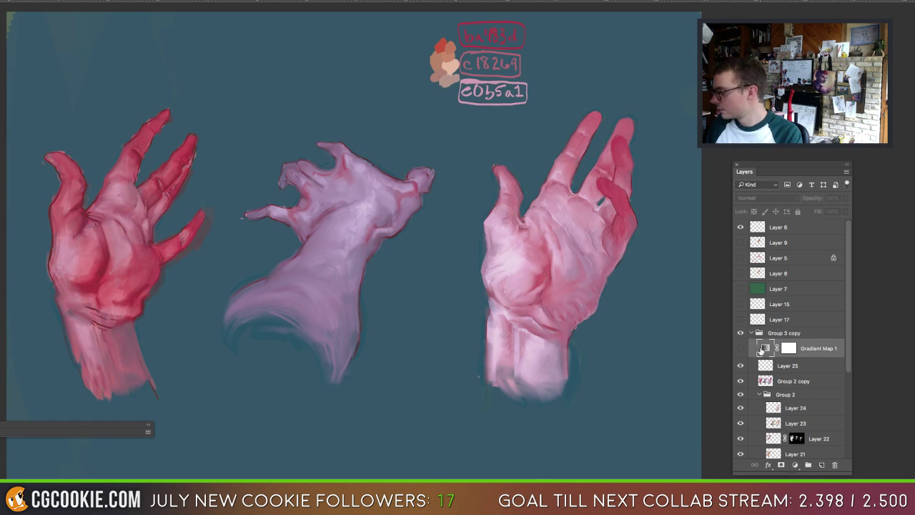
key(Delete)
Step: Preview a Gradient Overlay layer style on Layer 25, then cancel it
click(769, 465)
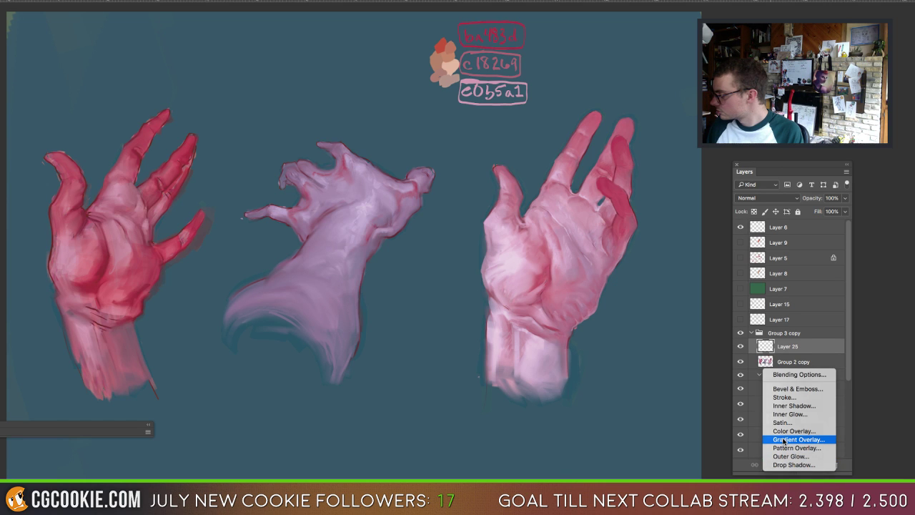
click(784, 441)
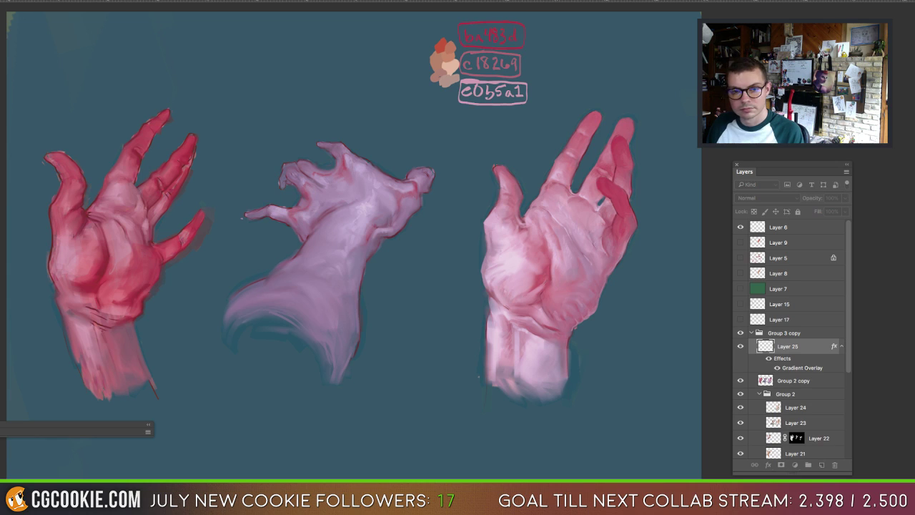
key(Escape)
Step: Add a Gradient Map adjustment layer whose gradient is set to Noise type
click(795, 465)
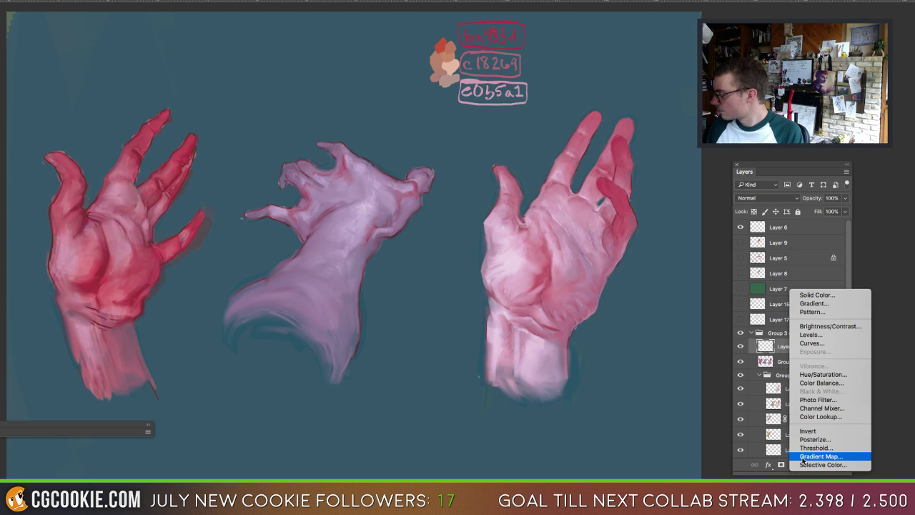
click(804, 457)
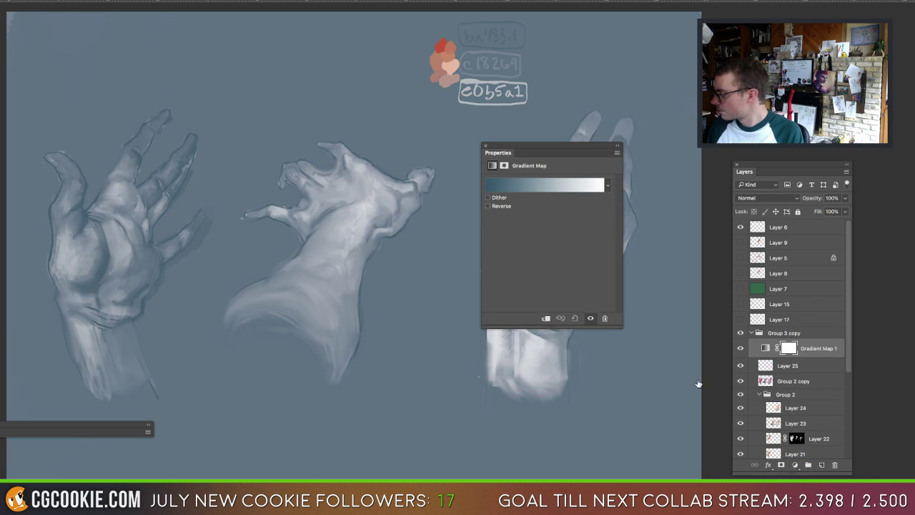
drag(536, 152, 816, 86)
click(809, 136)
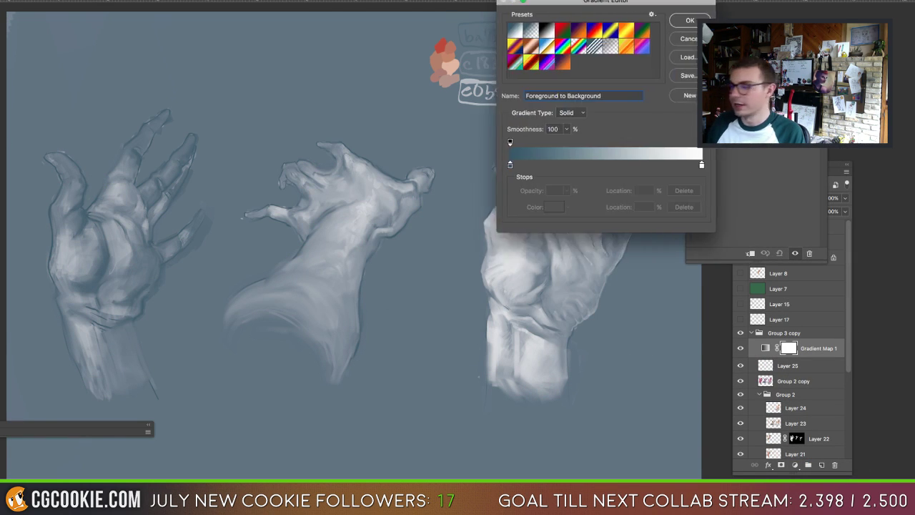
drag(665, 5, 779, 191)
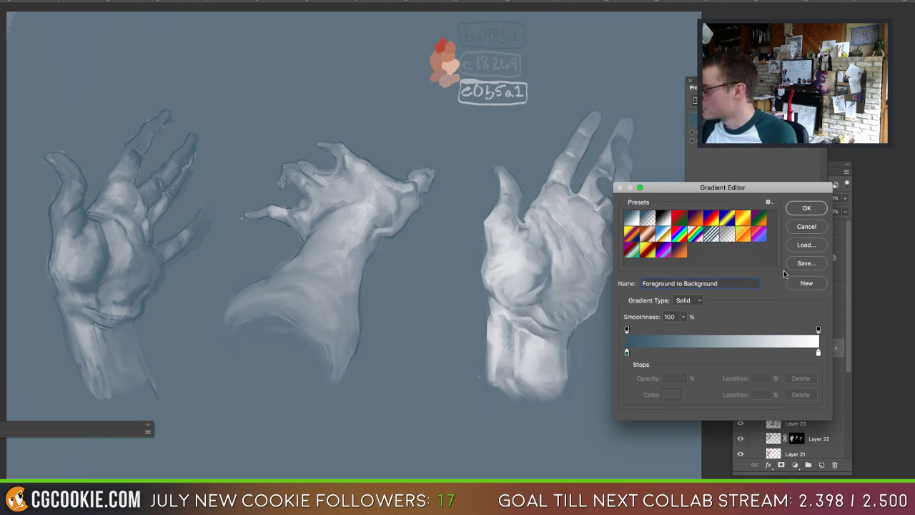
click(680, 305)
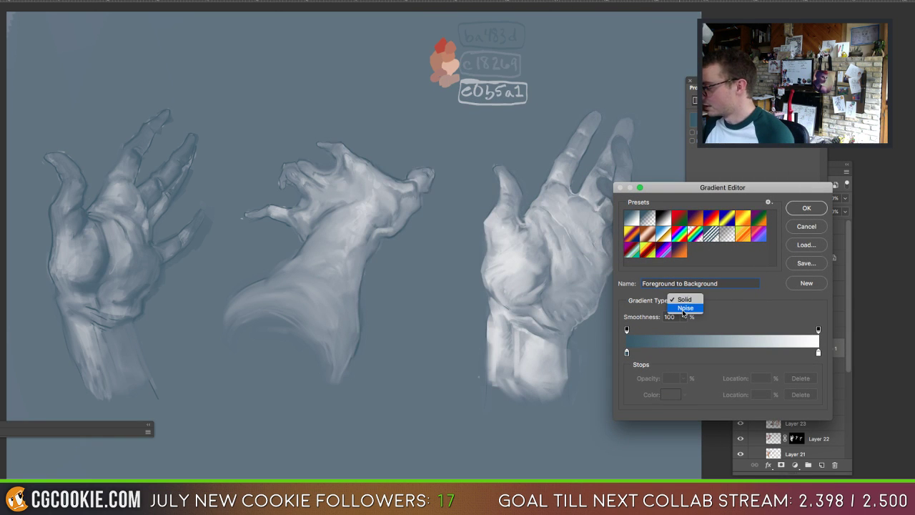
click(683, 315)
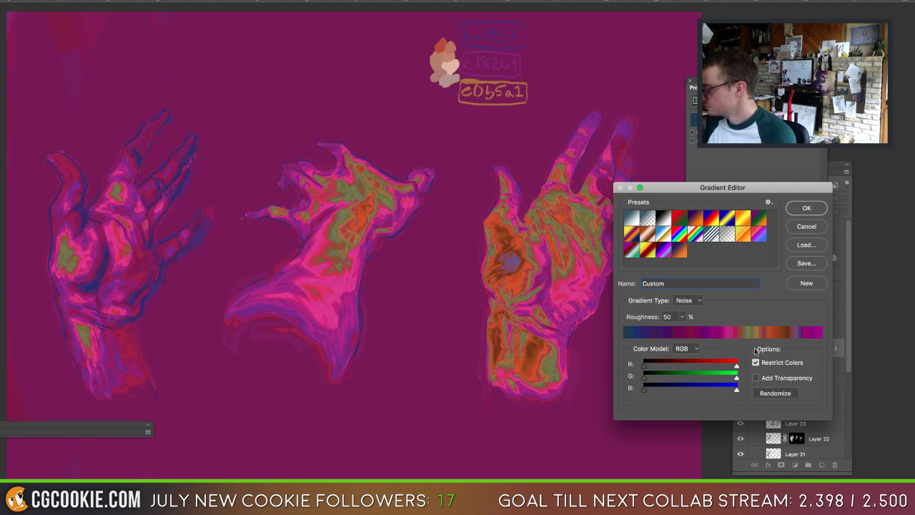
click(804, 211)
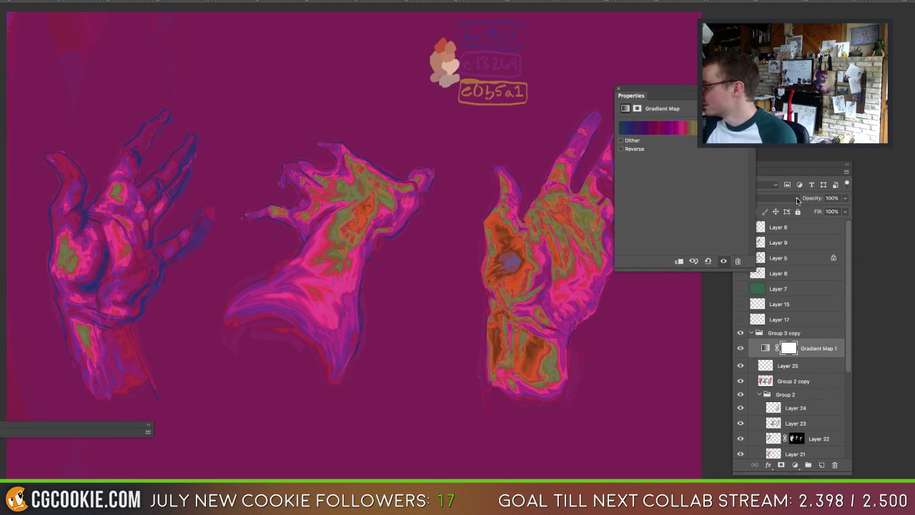
Step: Lower the Gradient Map to 13% opacity and toggle its visibility to compare
drag(845, 198, 804, 211)
click(740, 348)
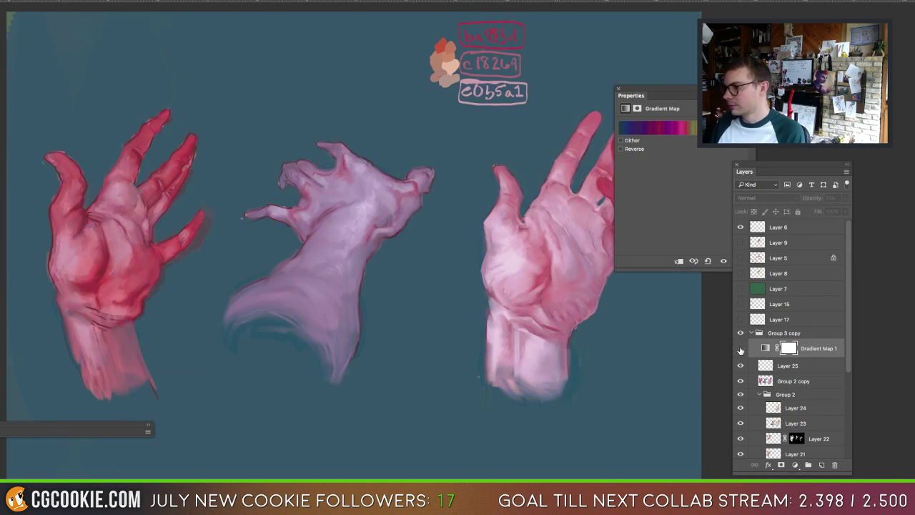
click(740, 348)
click(741, 349)
click(741, 349)
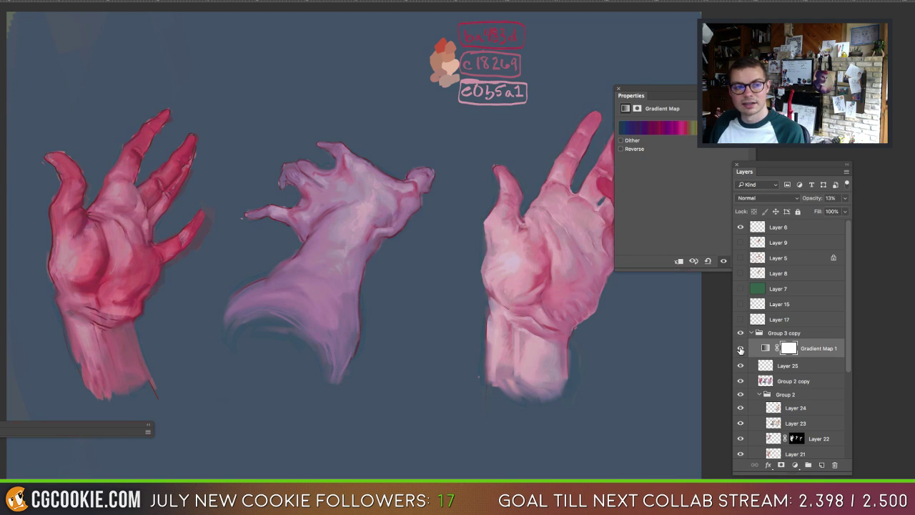
click(741, 349)
click(741, 349)
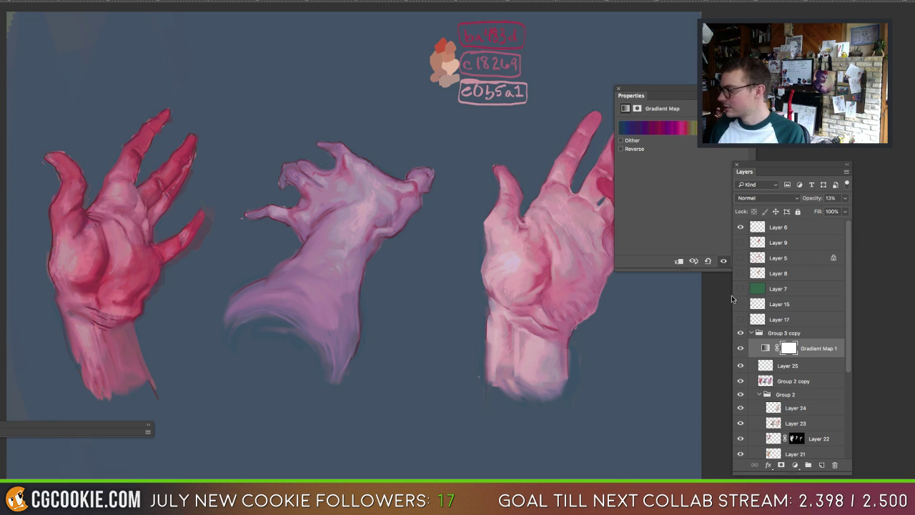
Step: Duplicate the Gradient Map, hide the original, and randomize the copy's noise gradient repeatedly
key(ctrl+j)
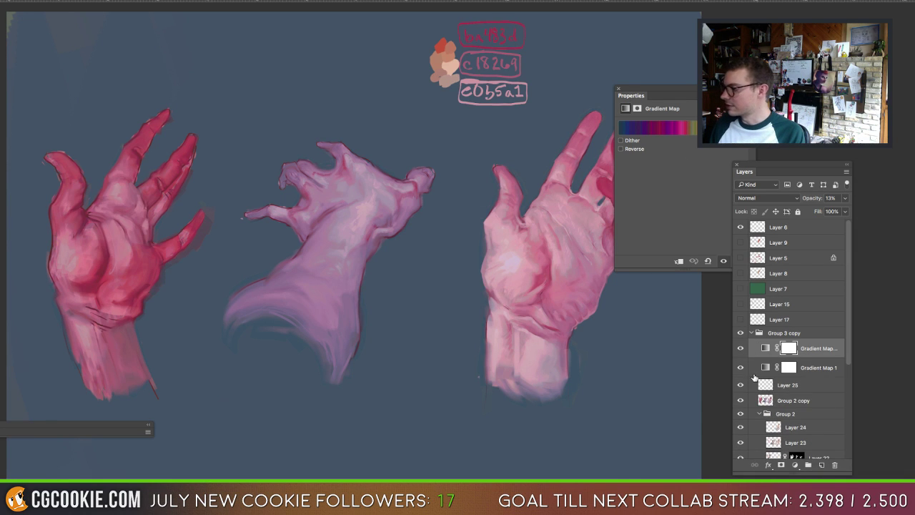
click(741, 368)
click(654, 127)
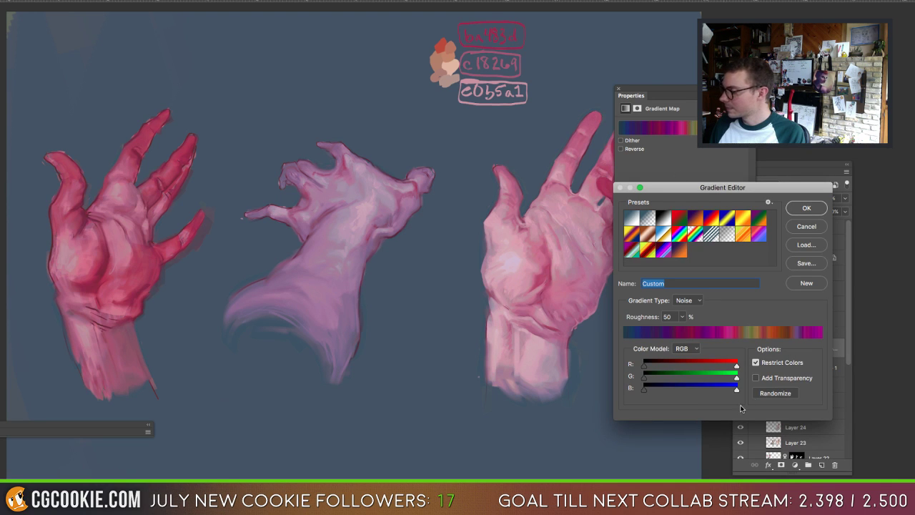
click(776, 393)
click(775, 393)
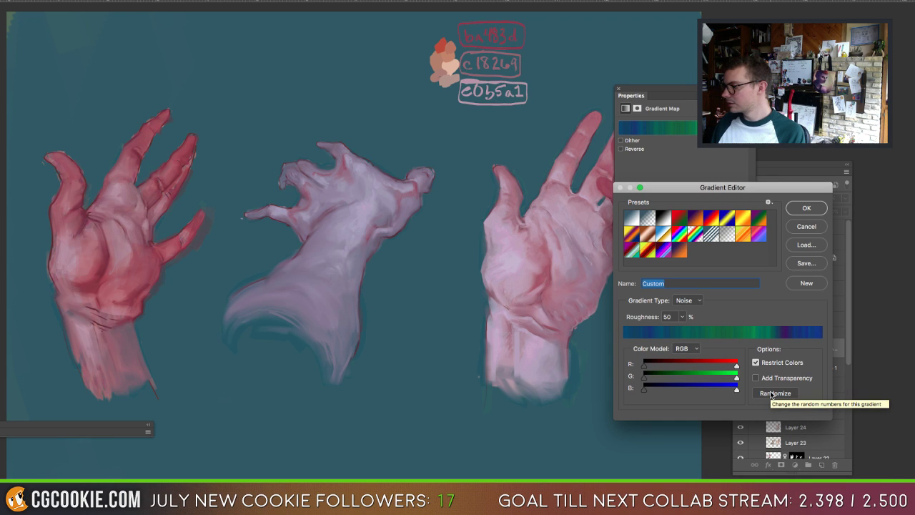
click(775, 393)
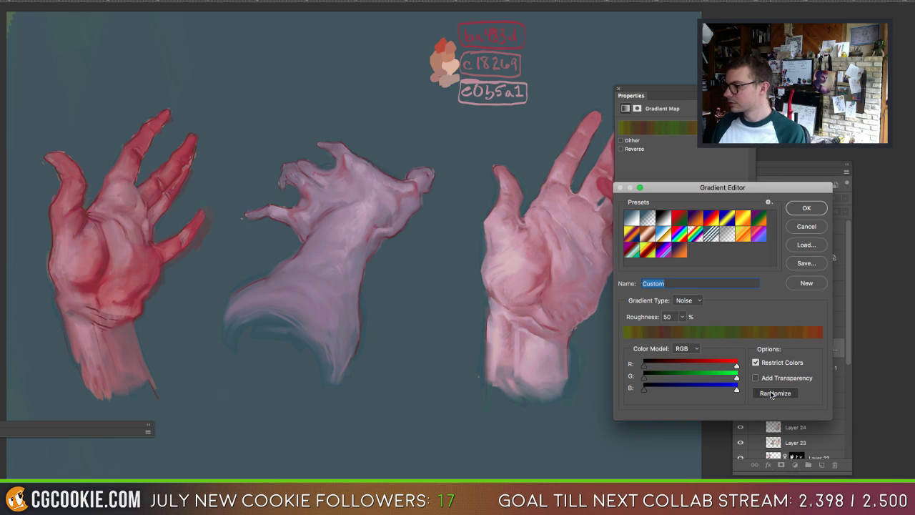
click(775, 393)
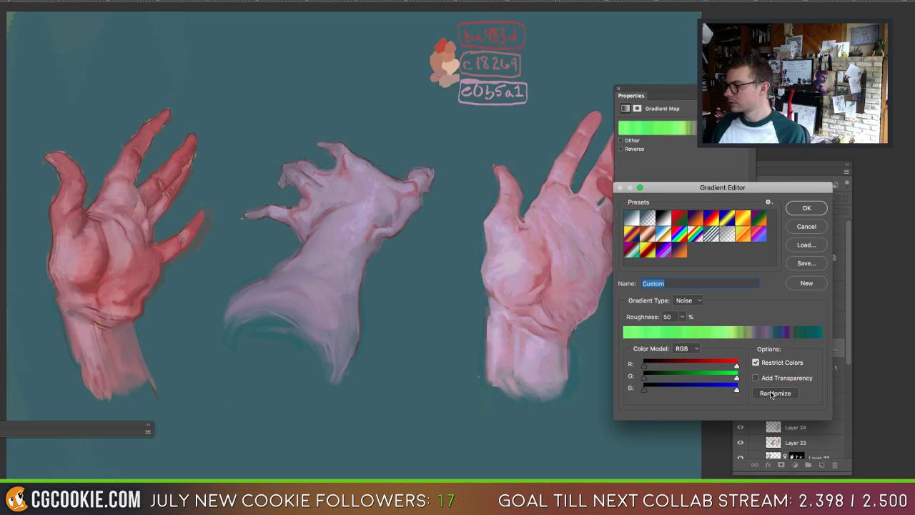
click(775, 393)
click(775, 394)
click(772, 393)
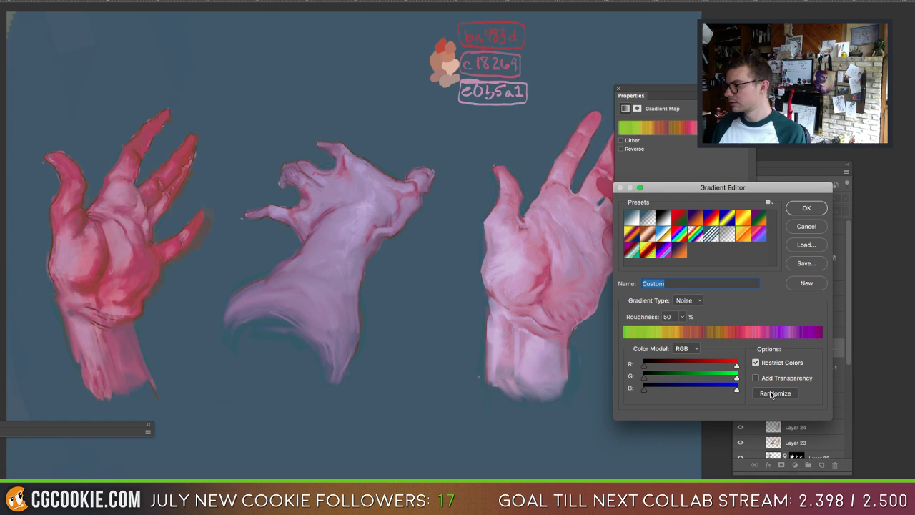
click(772, 393)
click(772, 393)
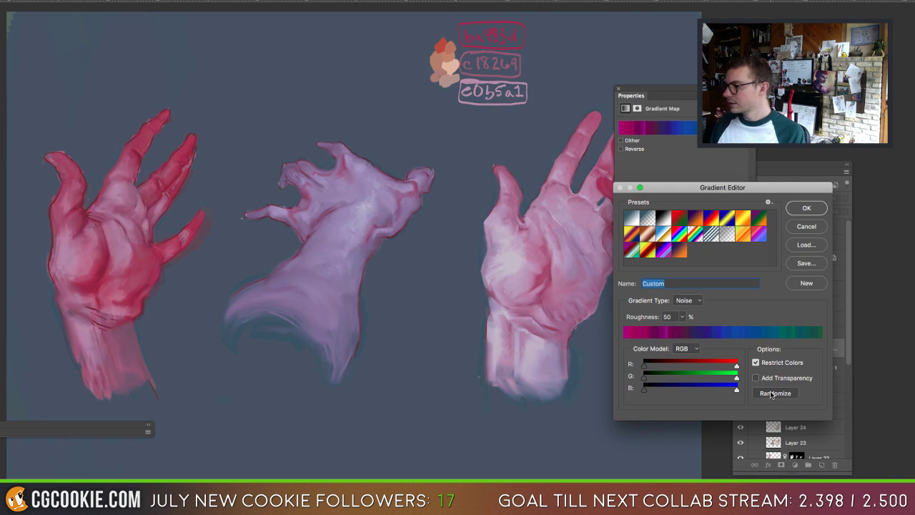
click(771, 394)
click(772, 394)
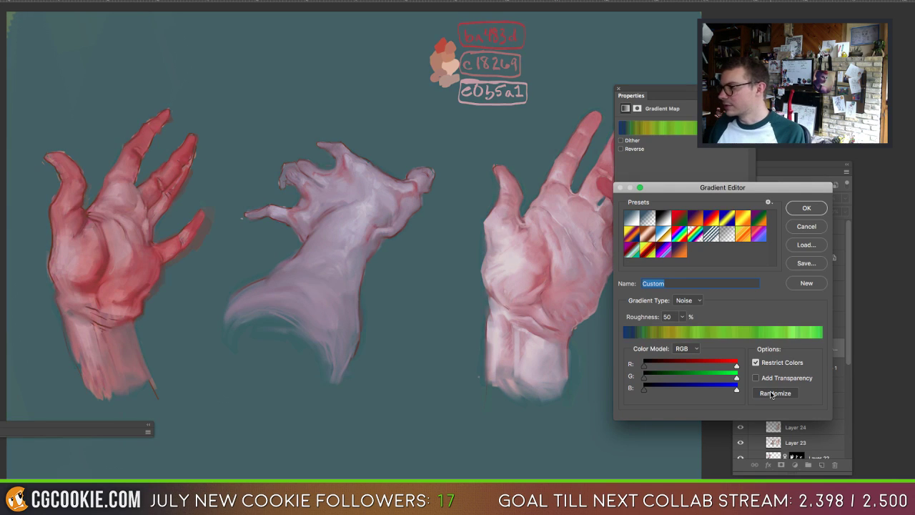
click(771, 394)
click(772, 393)
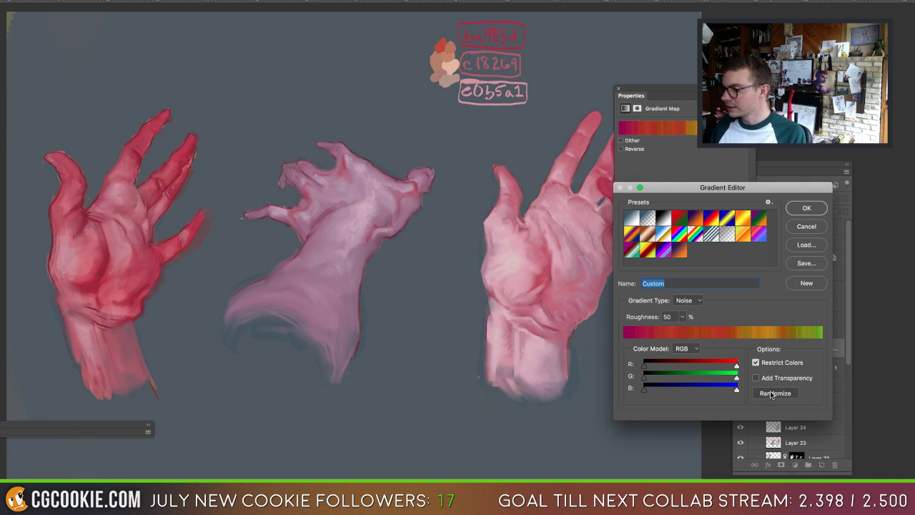
click(772, 393)
click(772, 394)
click(772, 394)
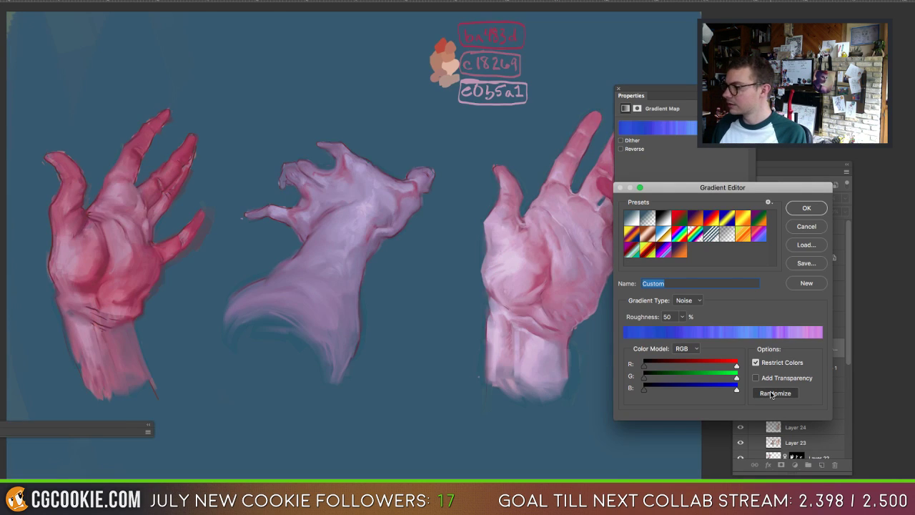
click(772, 393)
click(772, 394)
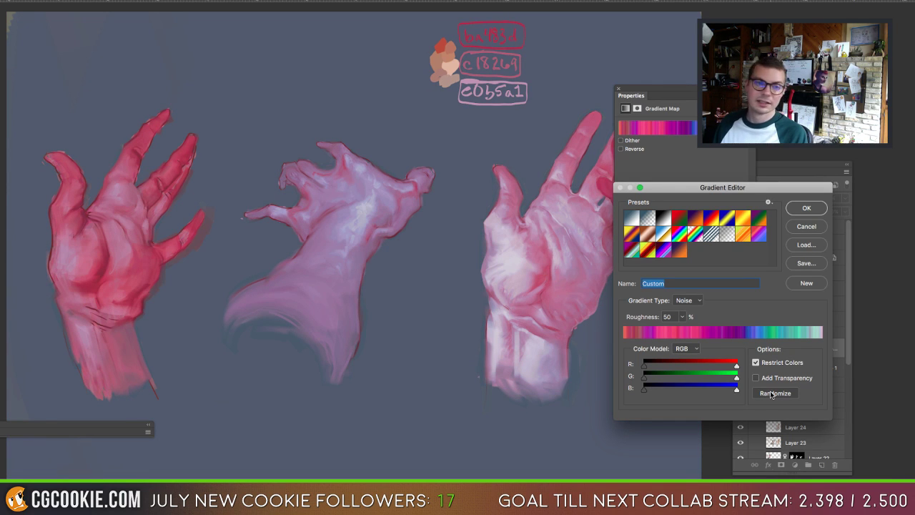
click(772, 393)
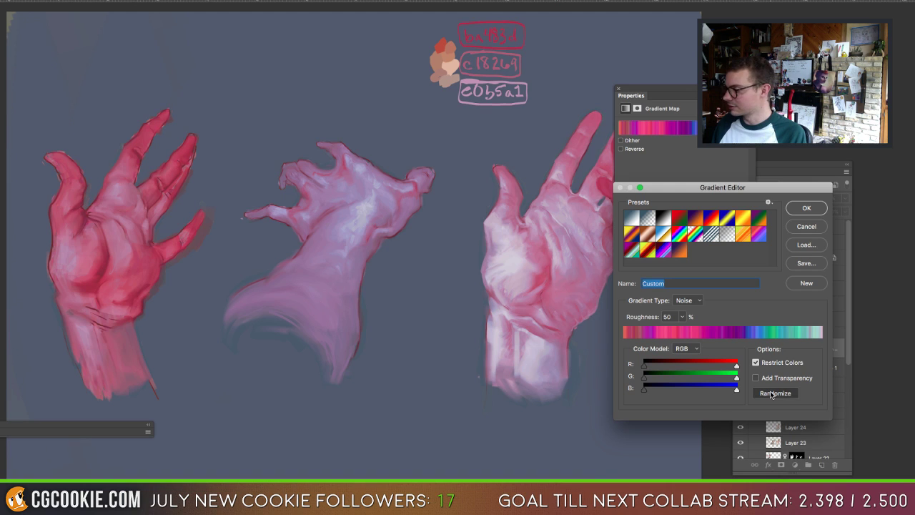
click(771, 393)
click(772, 393)
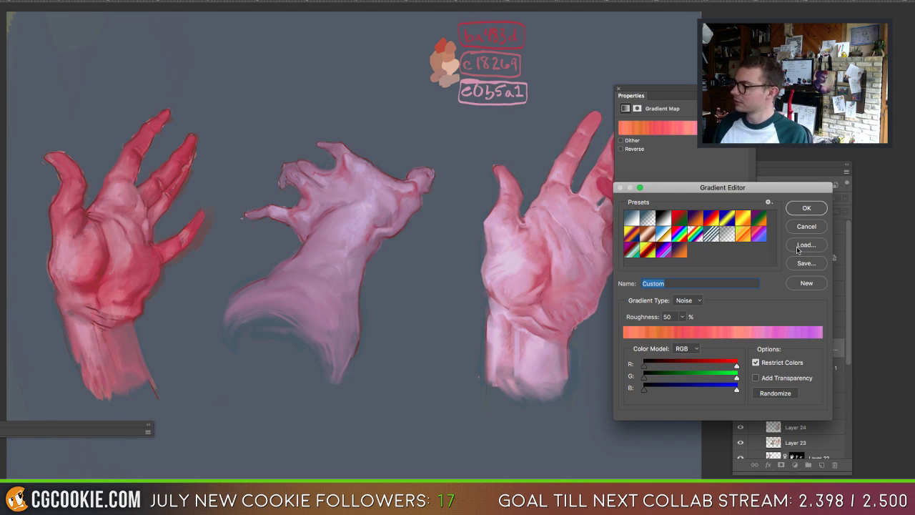
Step: Try the Blue, Yellow, Blue preset, switch back to Noise type, and keep randomizing
click(731, 221)
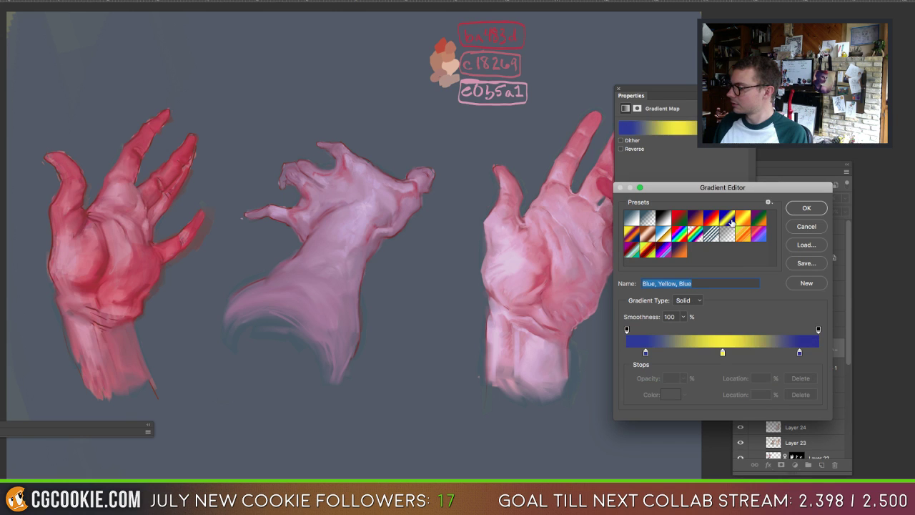
click(692, 301)
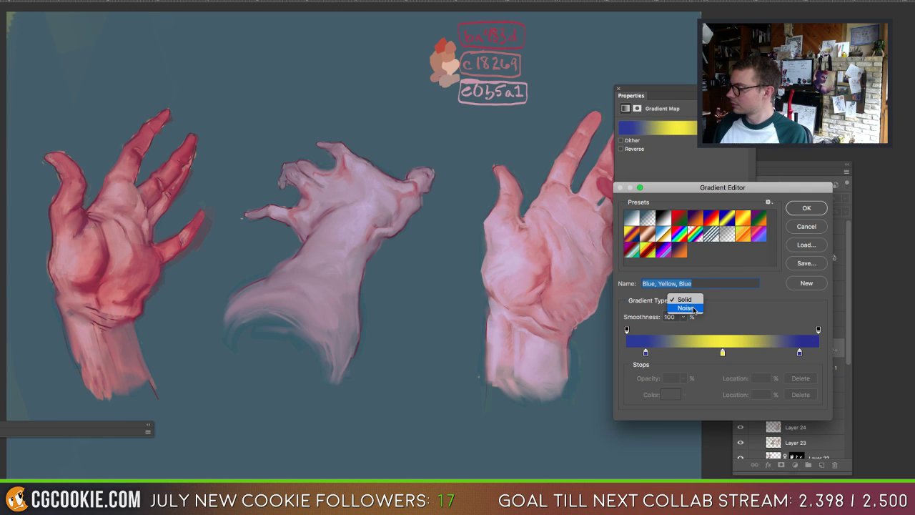
click(686, 309)
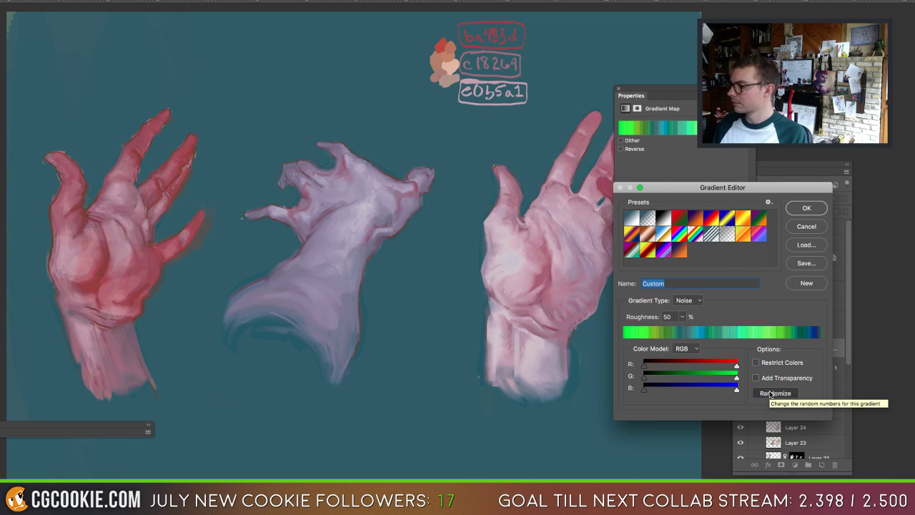
click(771, 394)
click(771, 394)
click(771, 395)
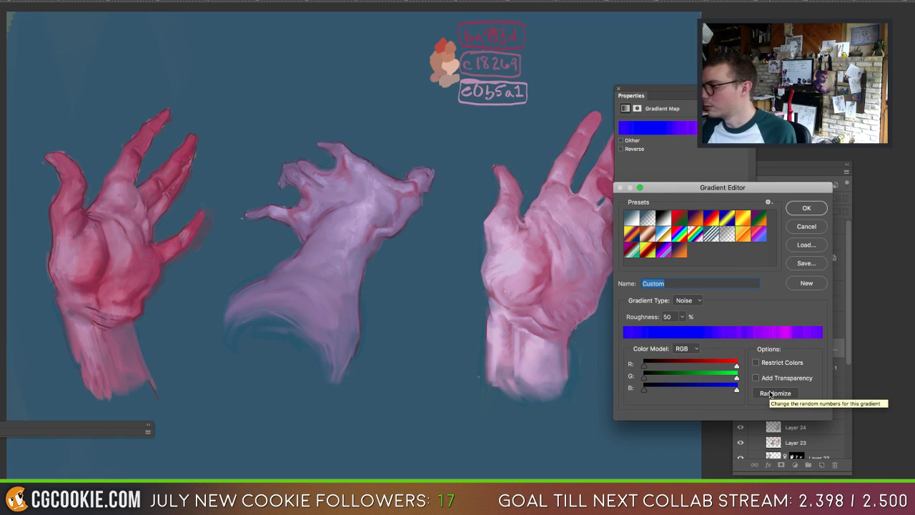
click(771, 394)
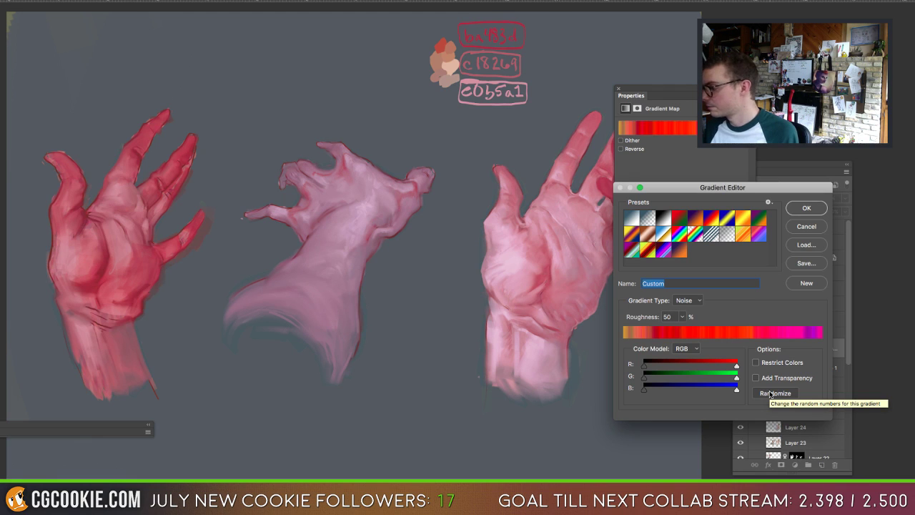
click(771, 394)
click(771, 394)
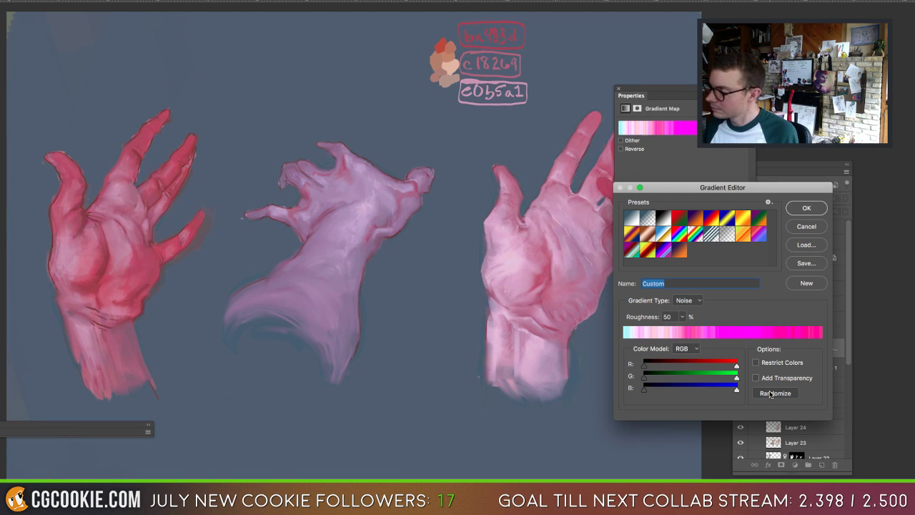
click(771, 394)
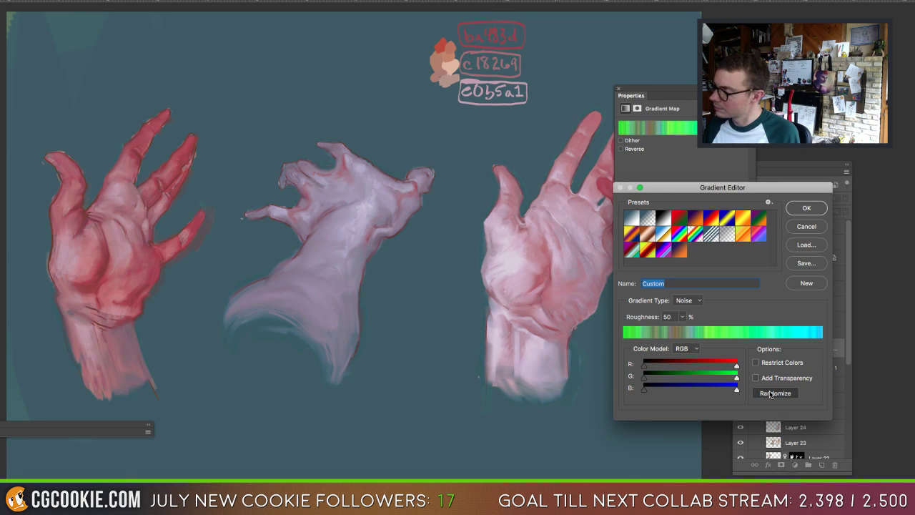
click(770, 394)
click(771, 394)
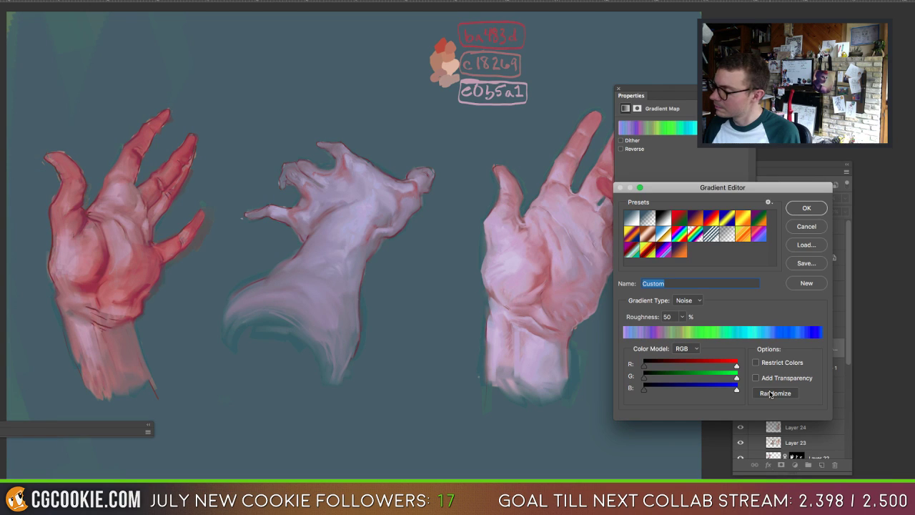
click(771, 394)
click(771, 394)
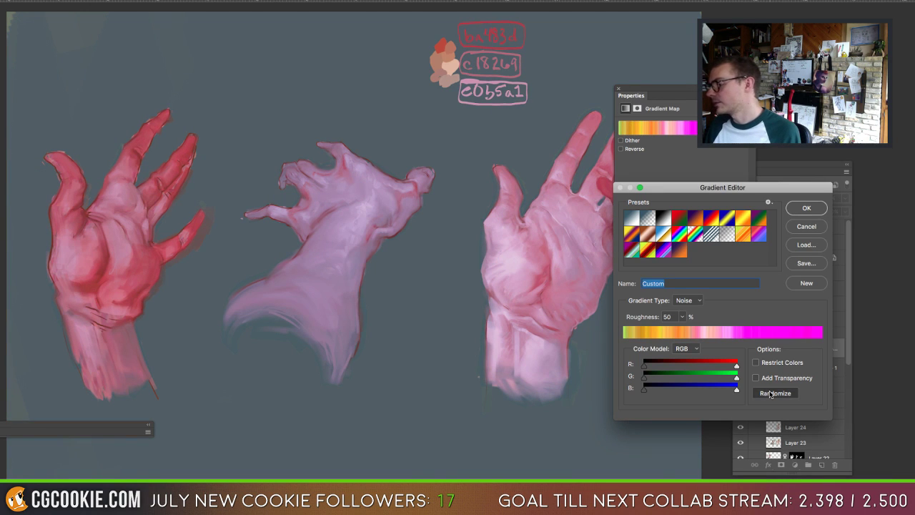
click(771, 394)
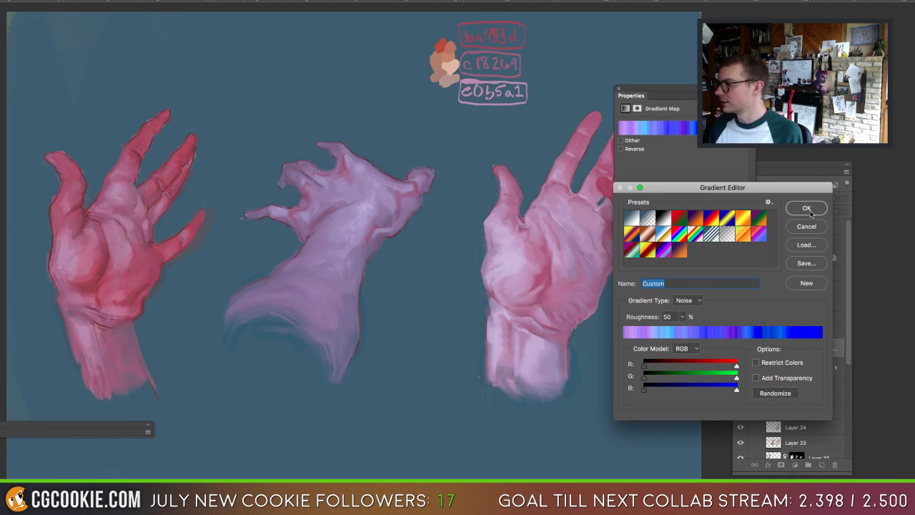
click(776, 394)
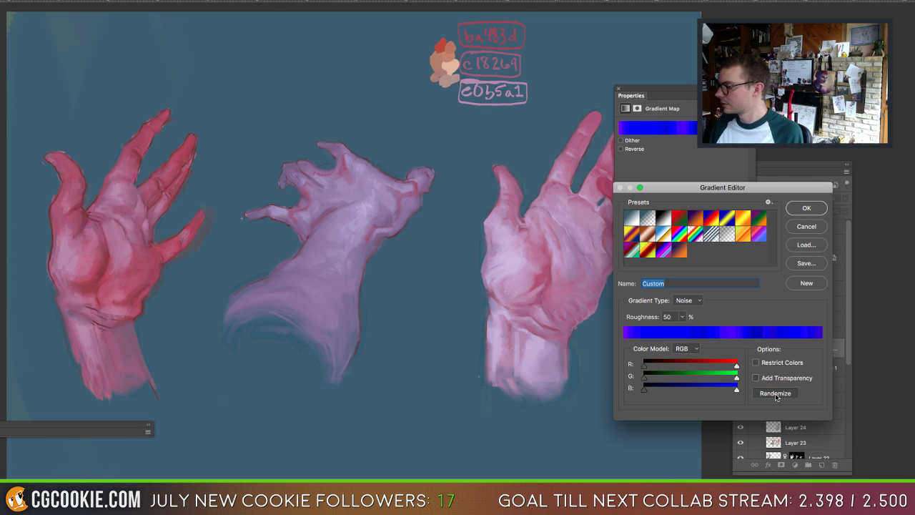
click(776, 394)
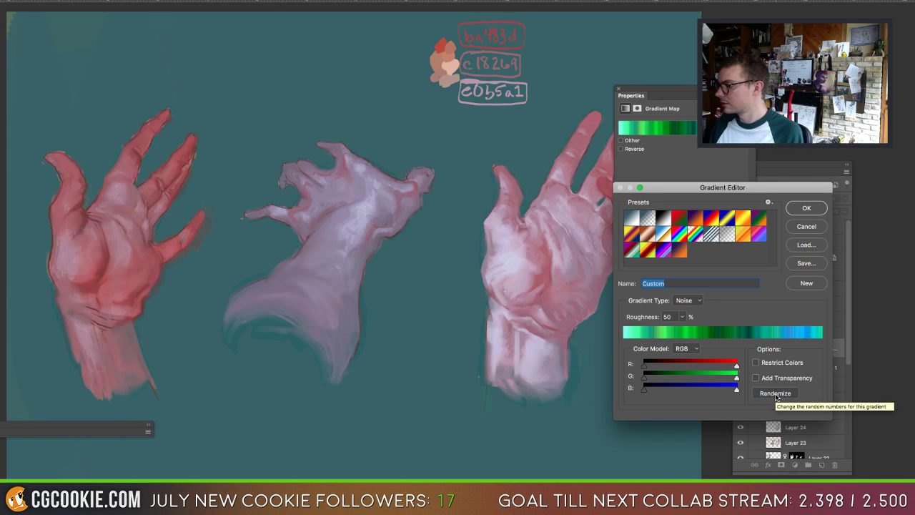
click(776, 394)
click(776, 394)
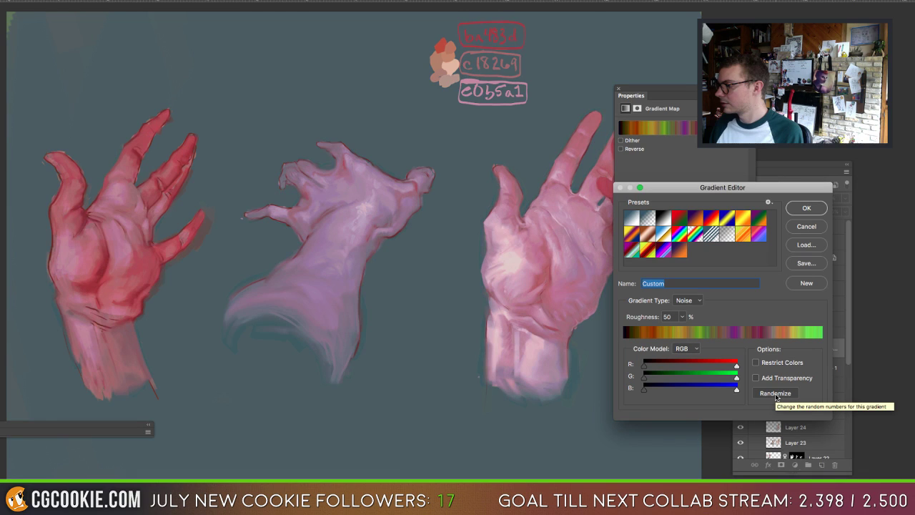
click(776, 394)
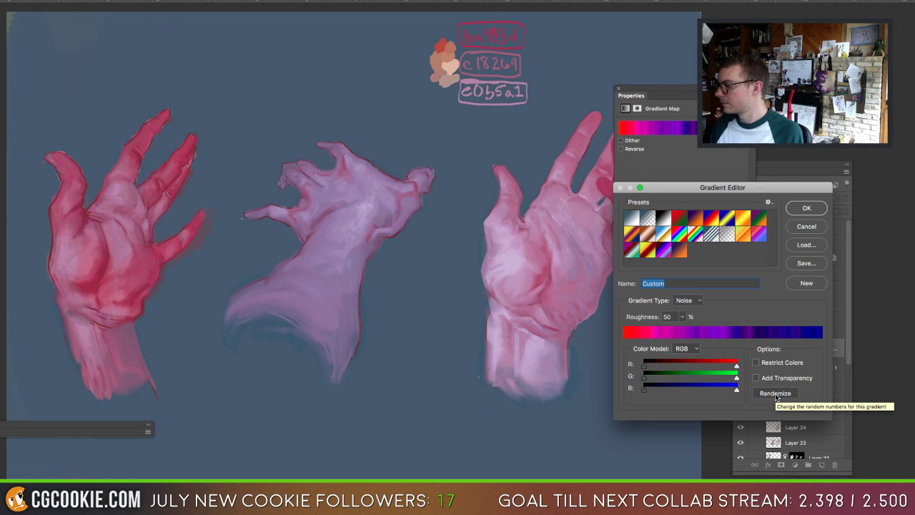
Step: Briefly try Add Transparency, turn it off, randomize a few more times, and accept the gradient
click(756, 378)
click(776, 394)
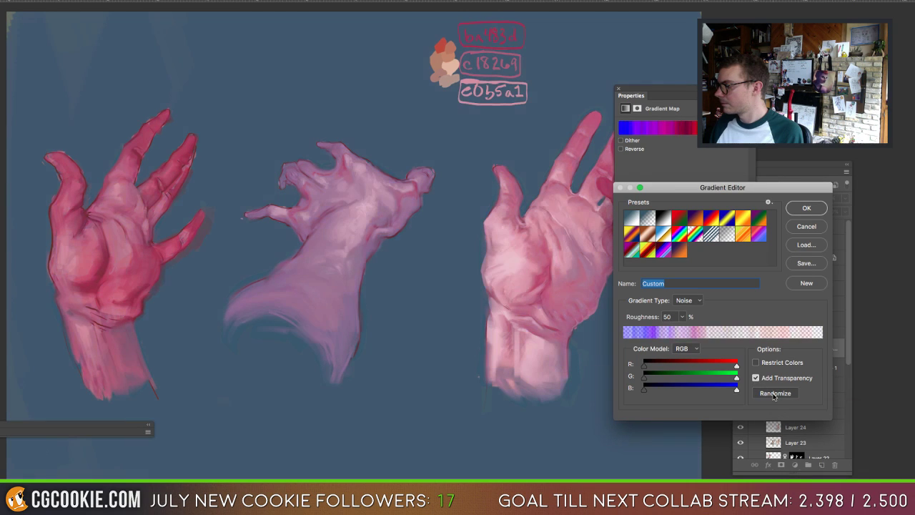
click(756, 378)
click(771, 394)
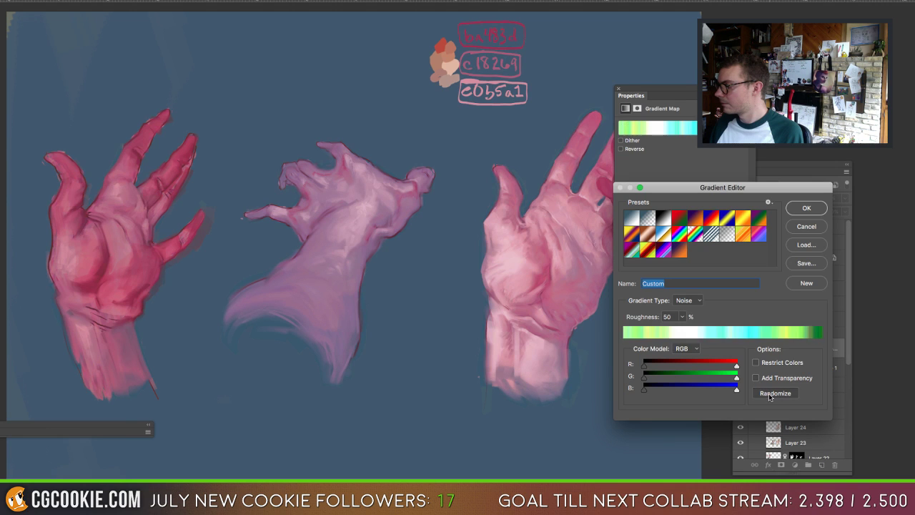
click(770, 394)
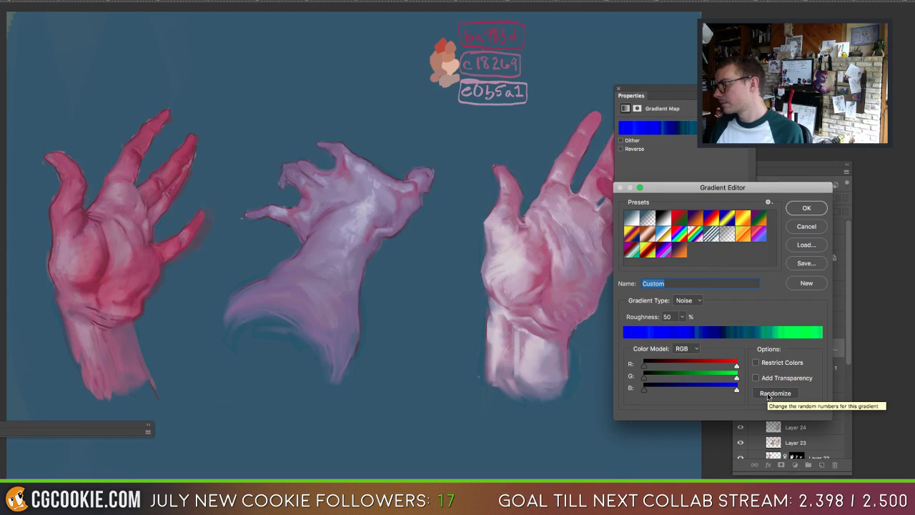
click(770, 394)
click(770, 394)
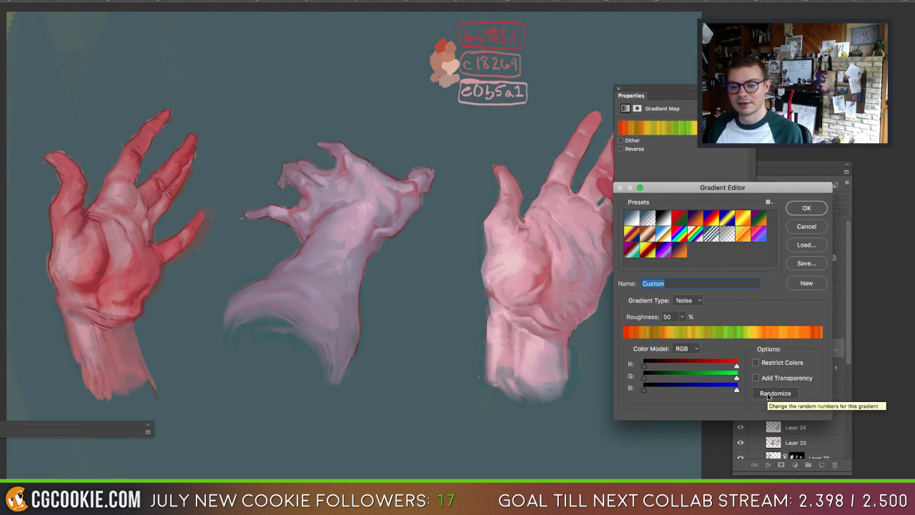
click(770, 394)
click(769, 394)
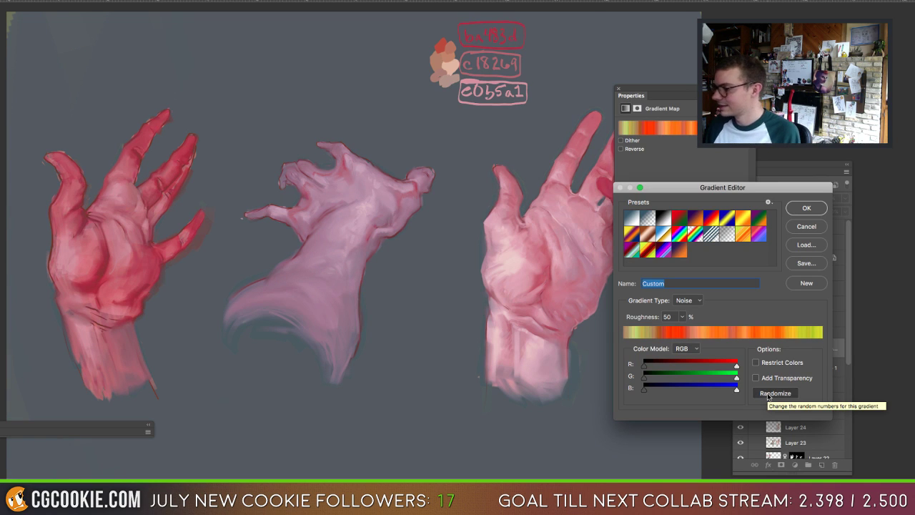
click(768, 395)
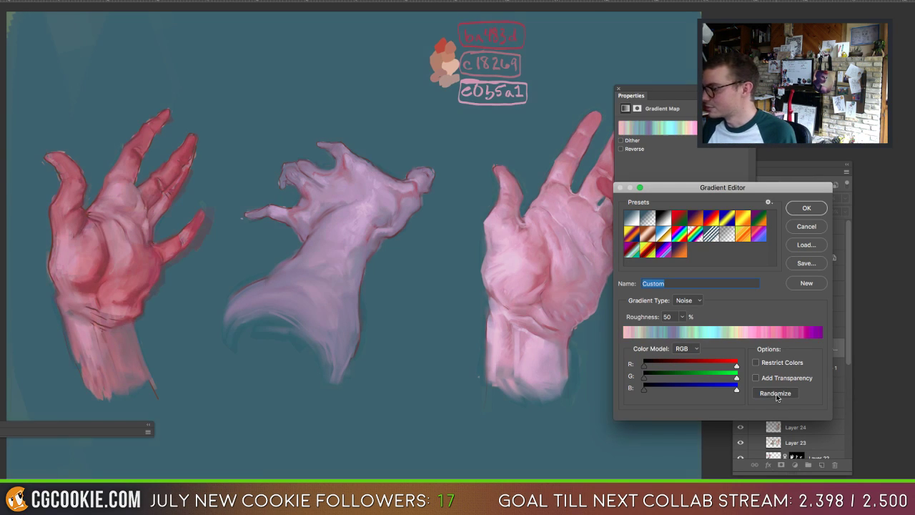
click(806, 208)
Step: Show the new gradient map, hide Gradient Map 1, and set the new one to about 12% opacity
click(741, 348)
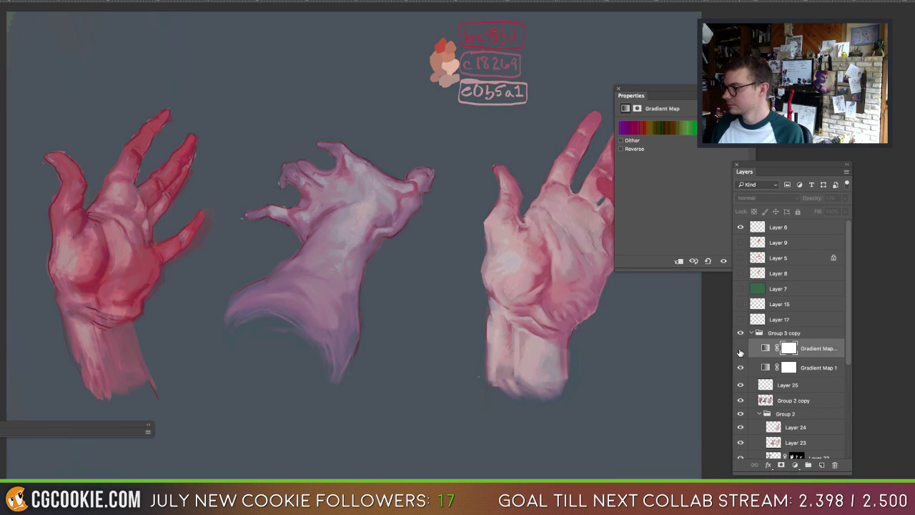
click(741, 366)
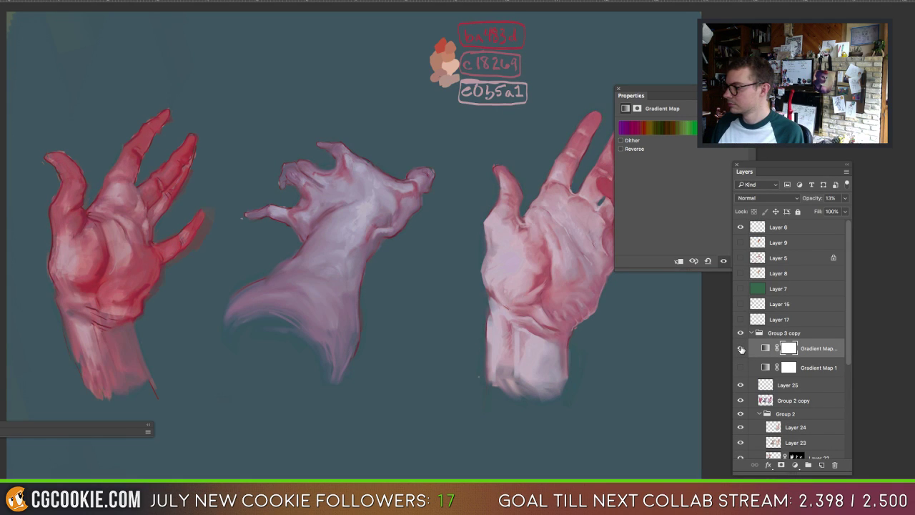
click(844, 197)
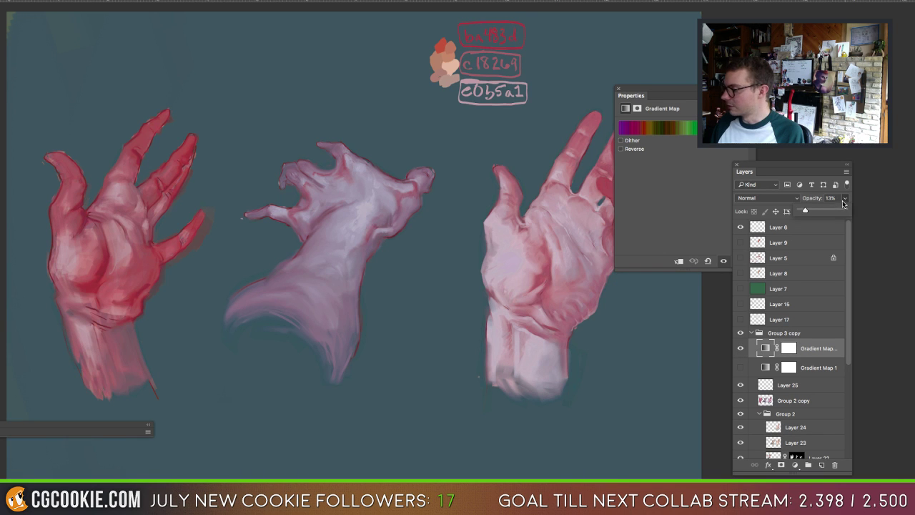
mouse_move(803, 211)
mouse_down()
mouse_move(824, 213)
mouse_move(805, 212)
mouse_up()
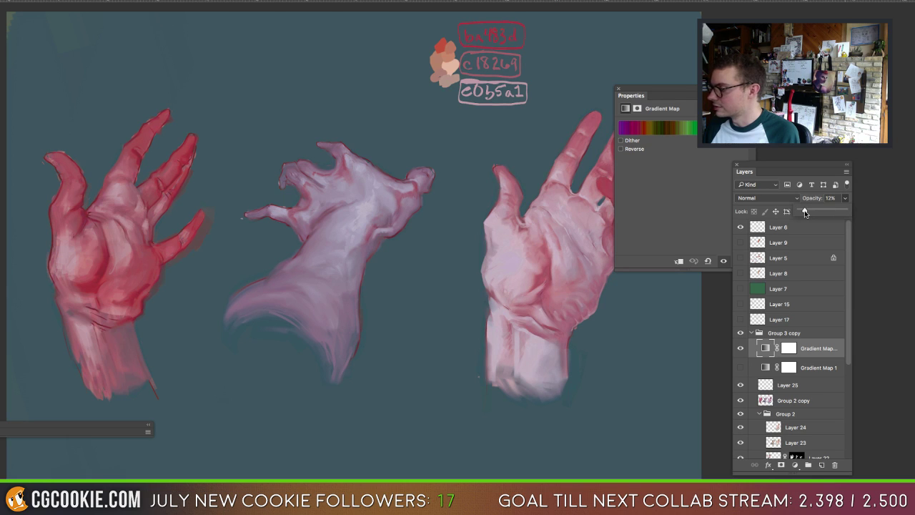
drag(641, 88, 681, 93)
Step: Select the new gradient map layer, then collapse and hide Group 3 copy
click(807, 322)
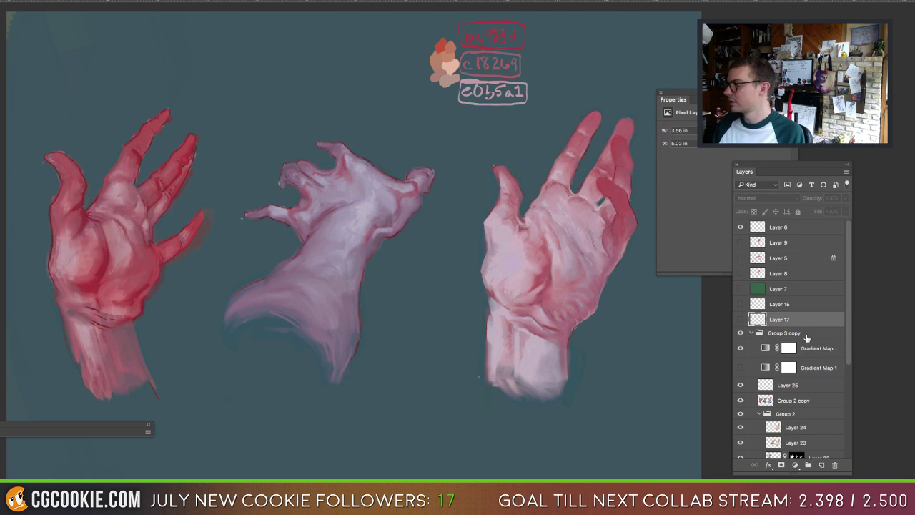
click(808, 349)
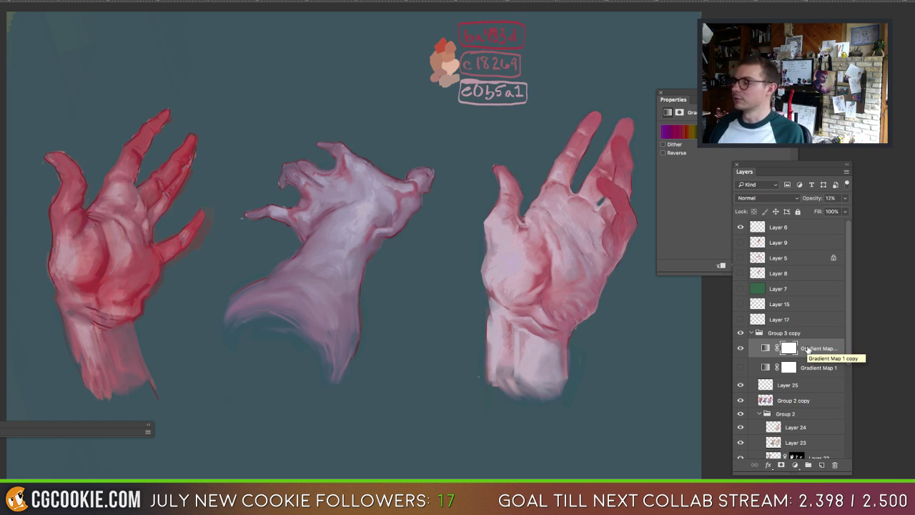
click(751, 333)
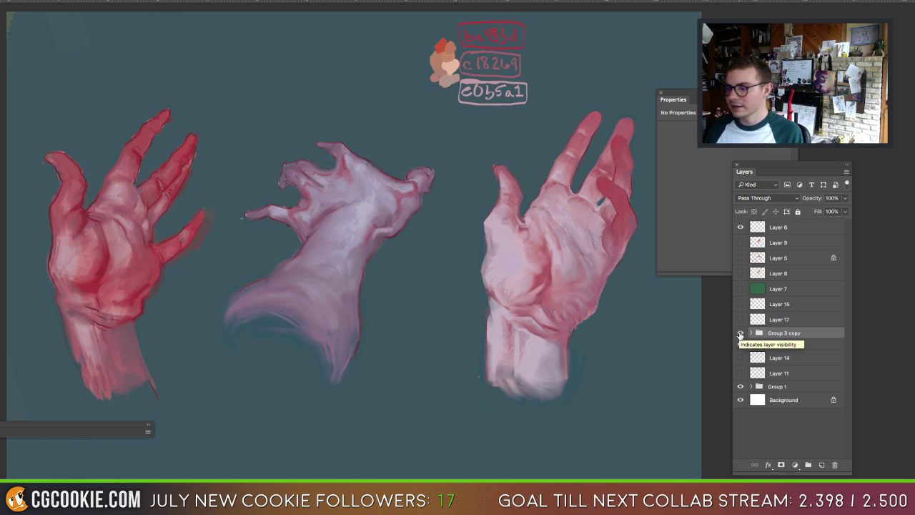
click(740, 333)
Step: Hide Group 3, show the Layer 11 hand sketches, and hide all panels with Tab
click(740, 344)
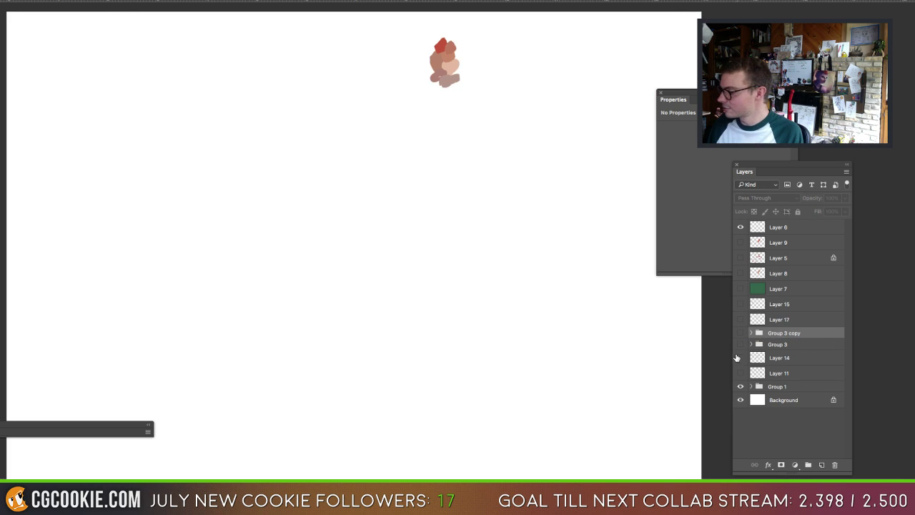
click(740, 374)
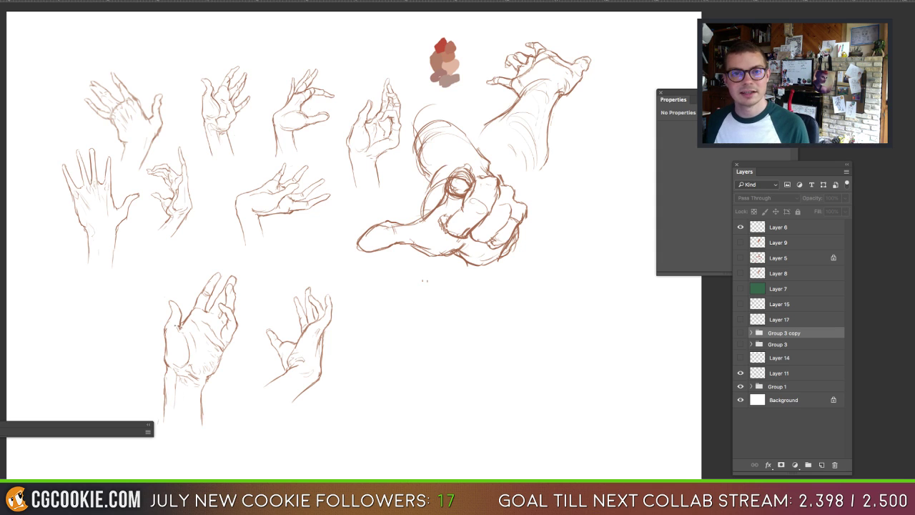
key(Tab)
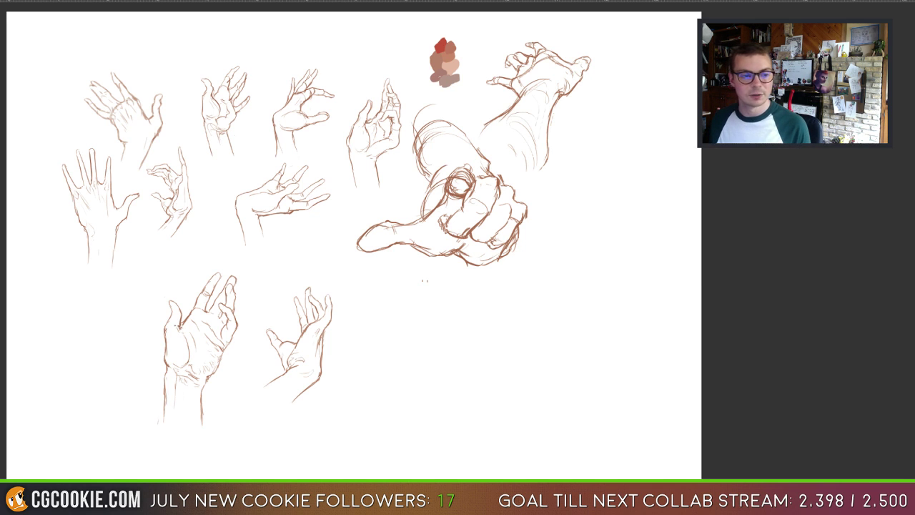